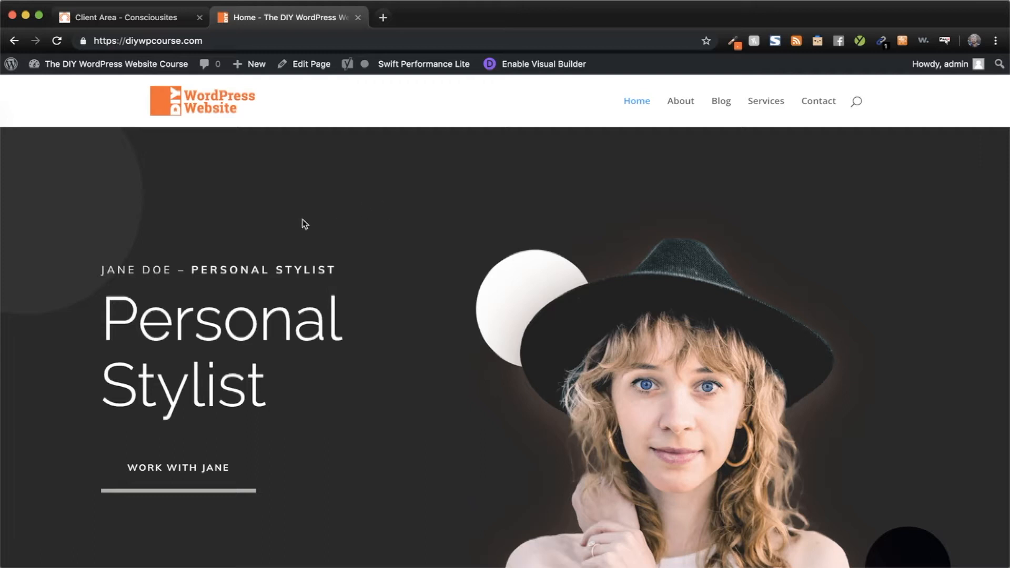
- Look over the homepage from the hero banner through the services cards to the What I Do section
scroll(384, 311, down, 3)
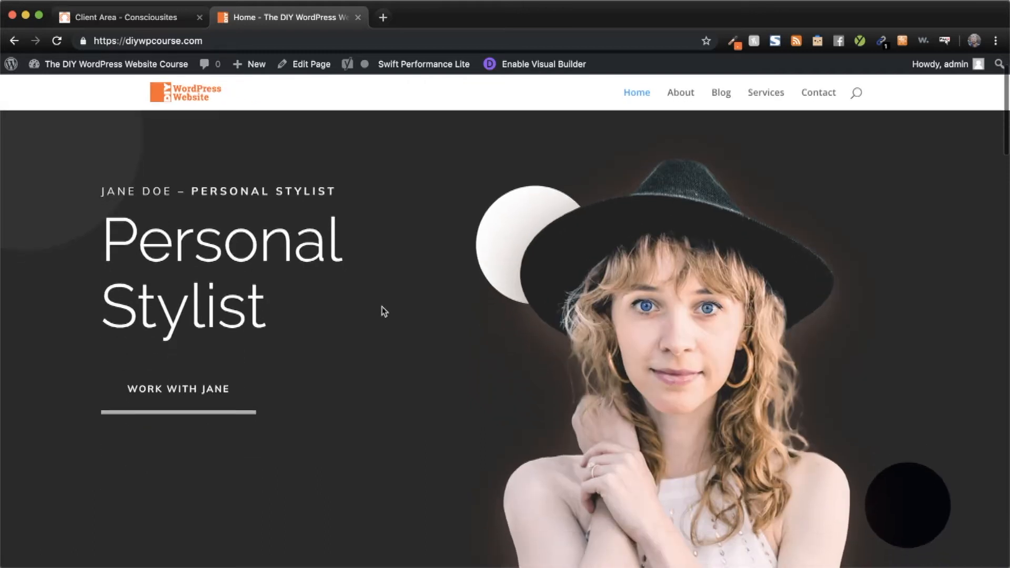
scroll(384, 311, down, 1)
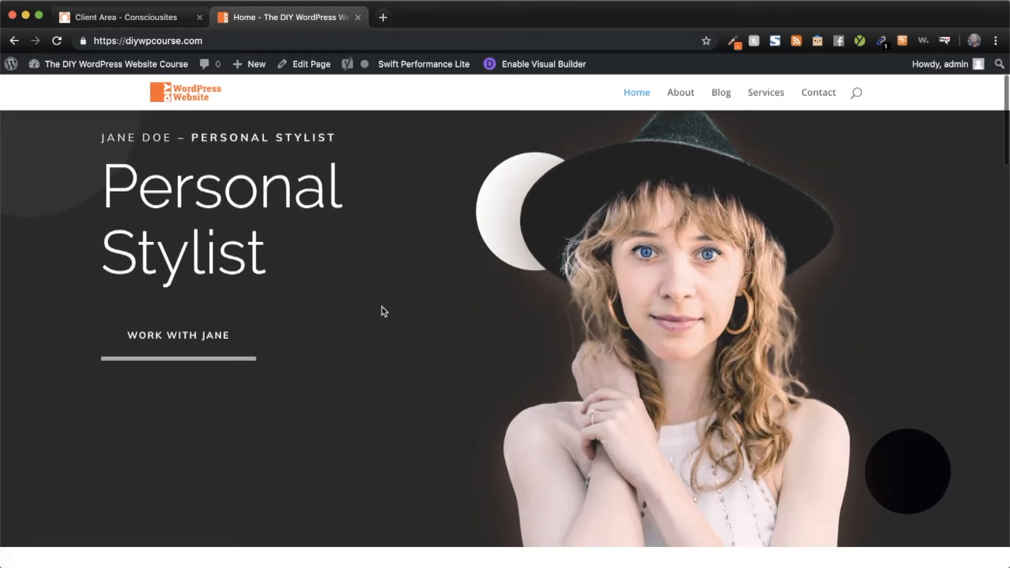
scroll(384, 311, down, 5)
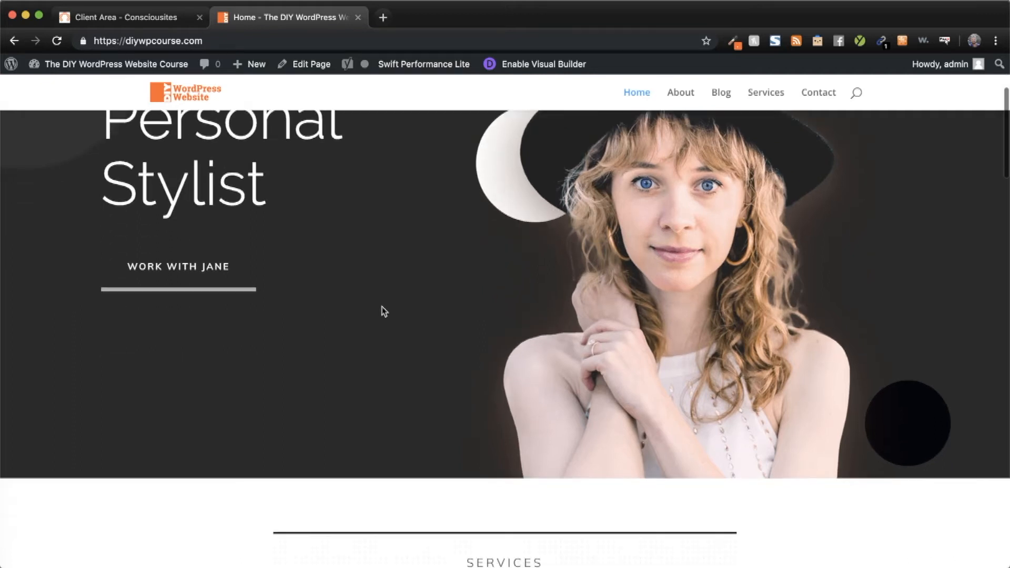
scroll(384, 311, down, 5)
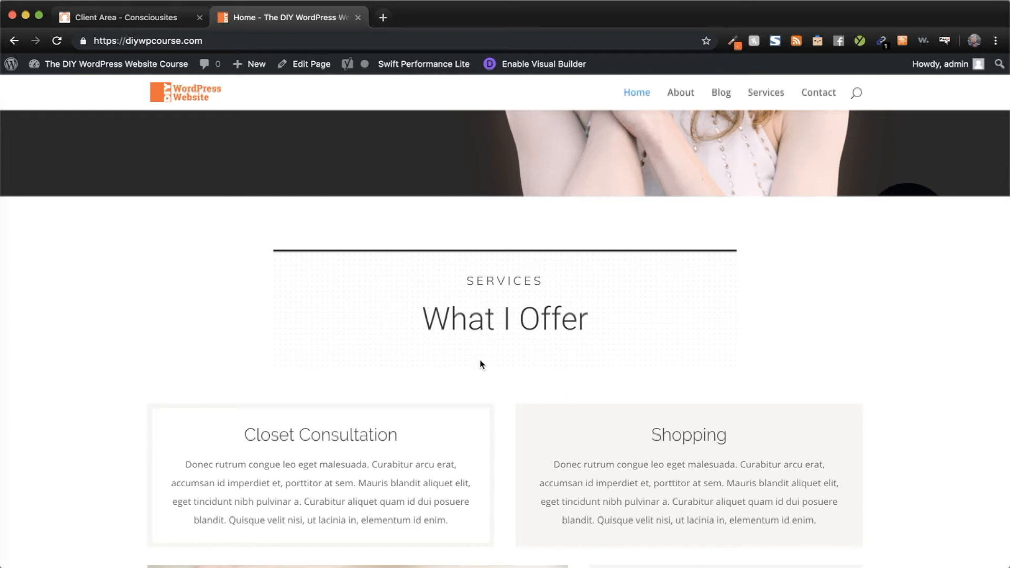
scroll(479, 364, down, 4)
scroll(479, 364, down, 6)
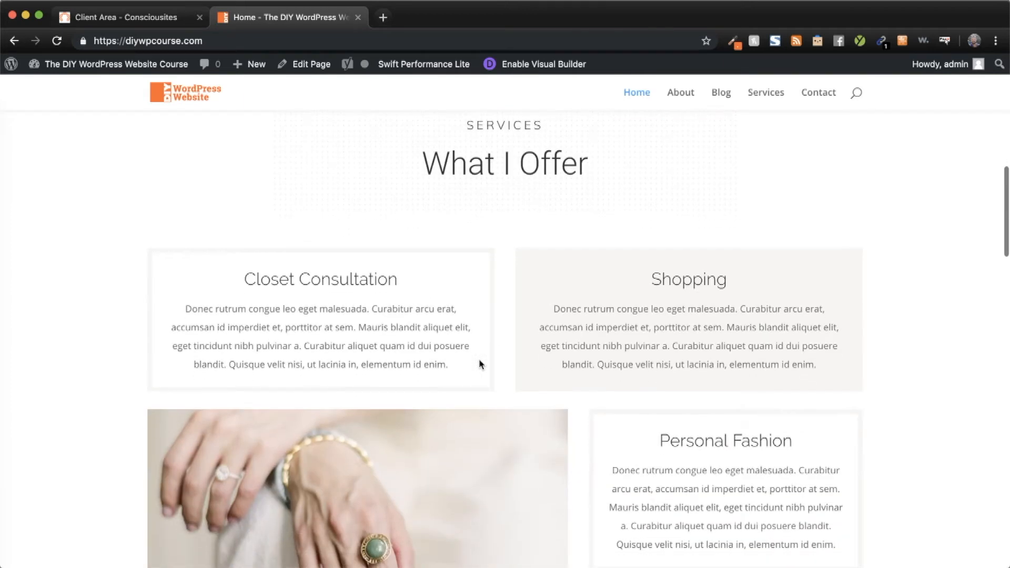
scroll(480, 364, down, 6)
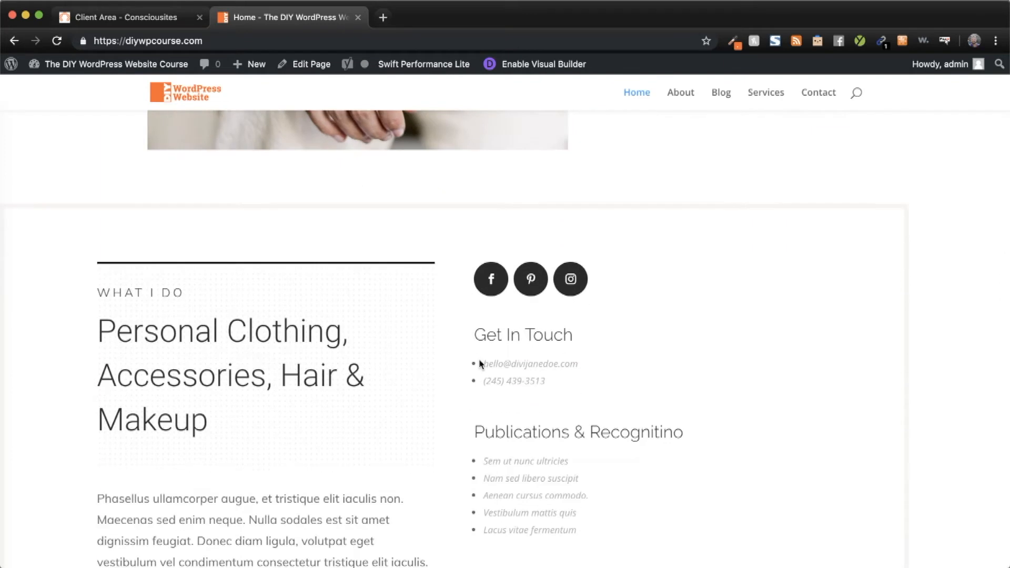
scroll(479, 363, down, 2)
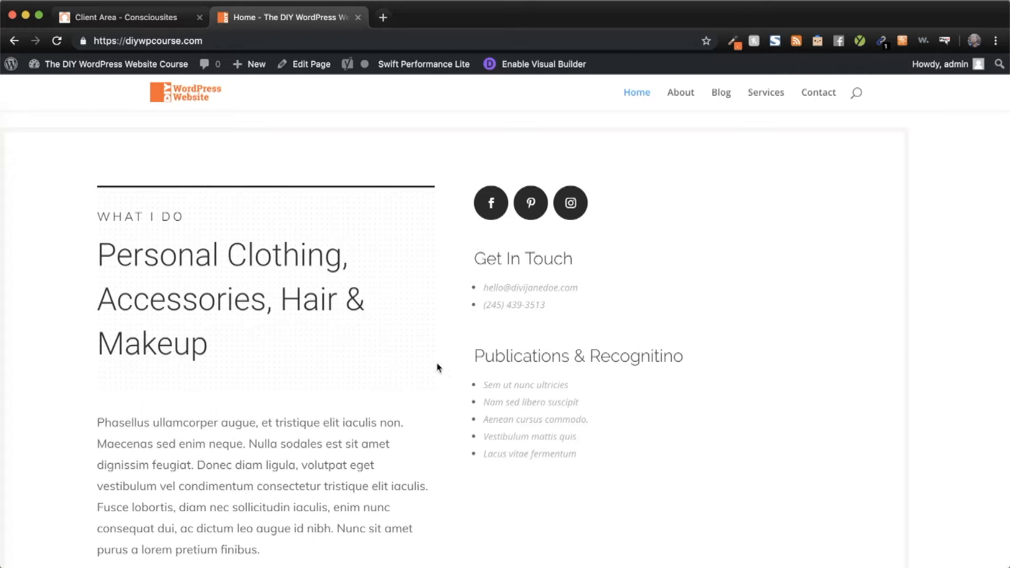
scroll(440, 367, up, 6)
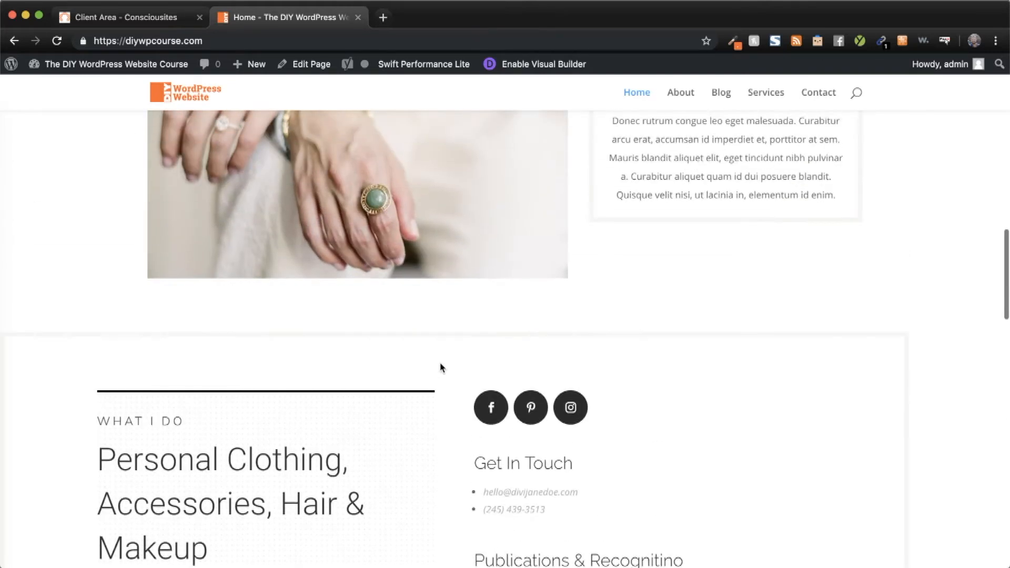
scroll(441, 367, up, 7)
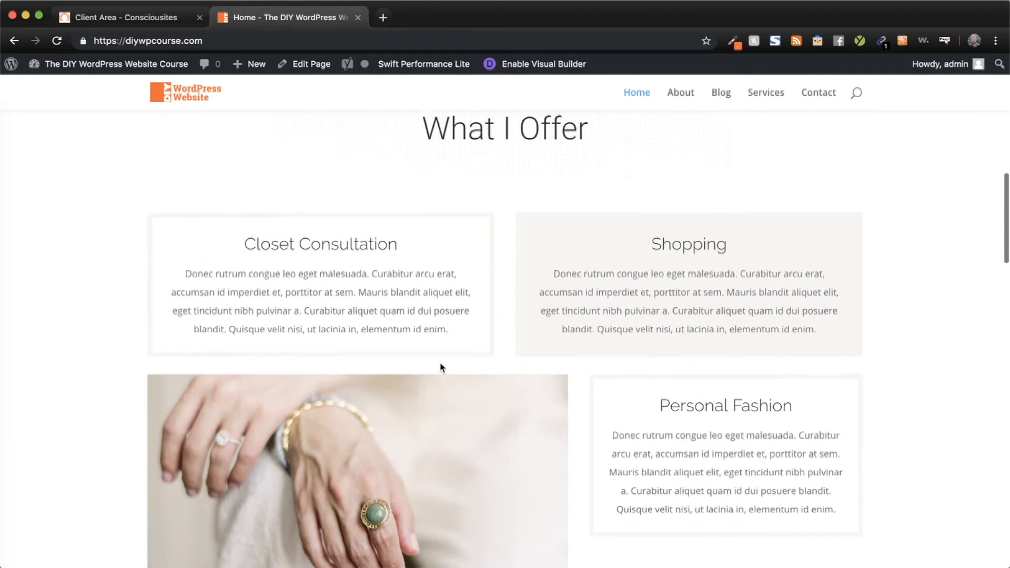
scroll(440, 367, up, 8)
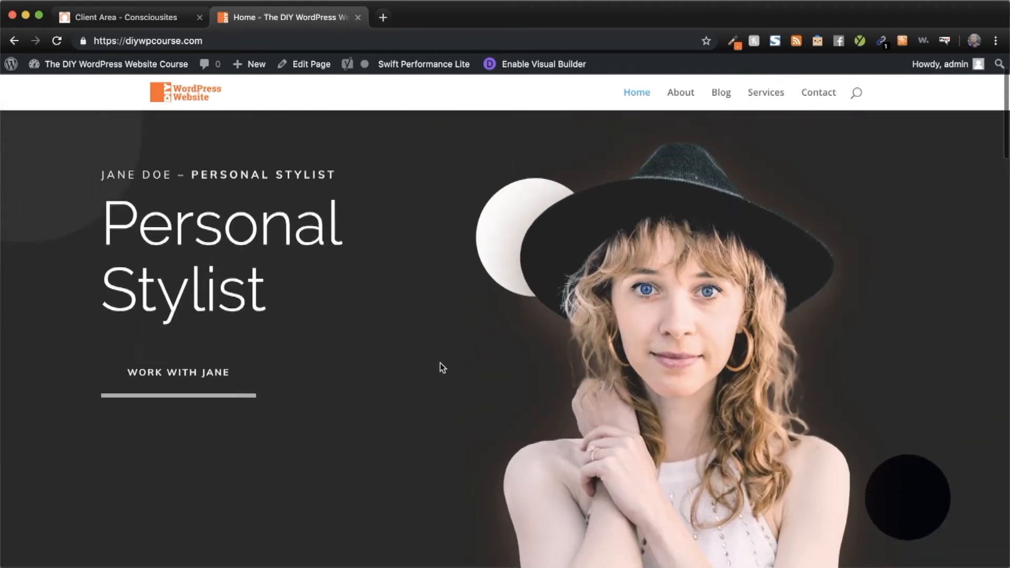
scroll(442, 368, down, 2)
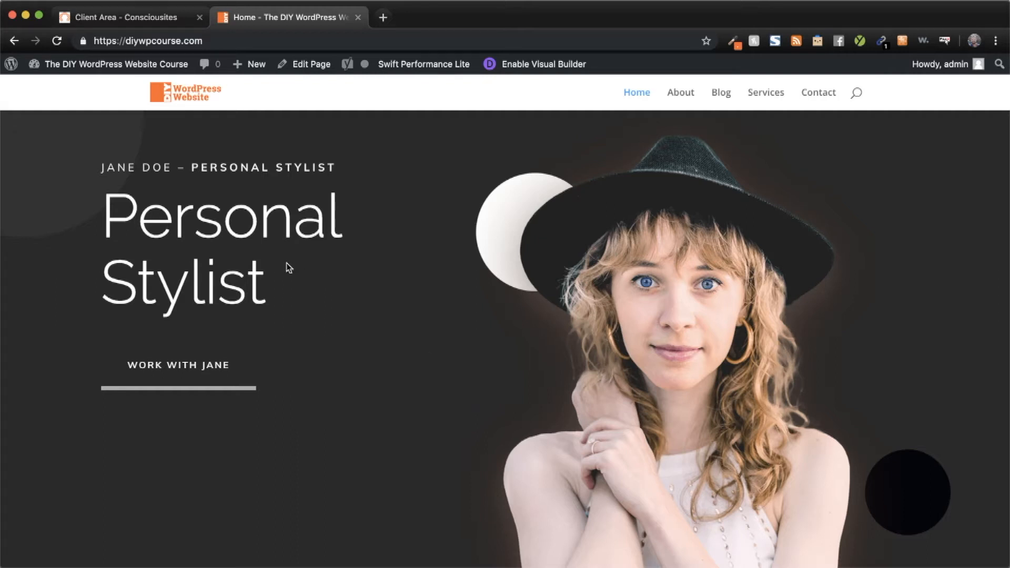
- Open the Theme Customizer for the site, hide its controls to see the full preview, and show them again
mouse_move(84, 70)
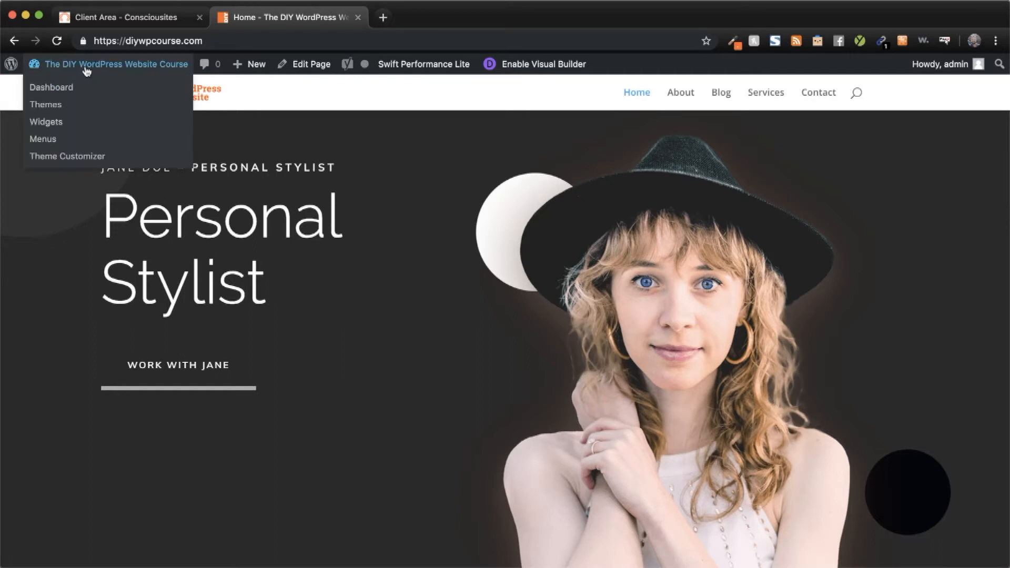
click(72, 161)
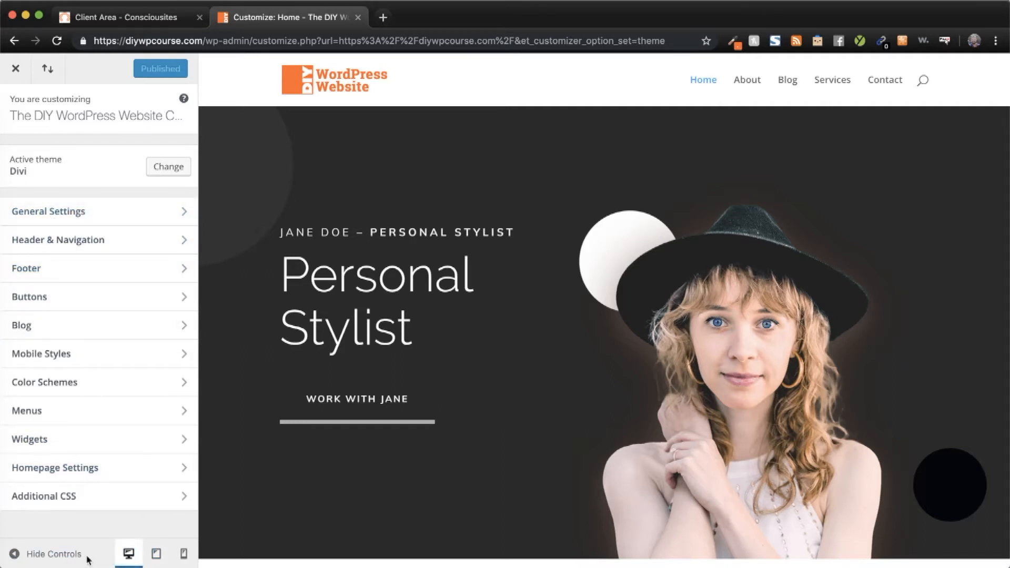
click(48, 555)
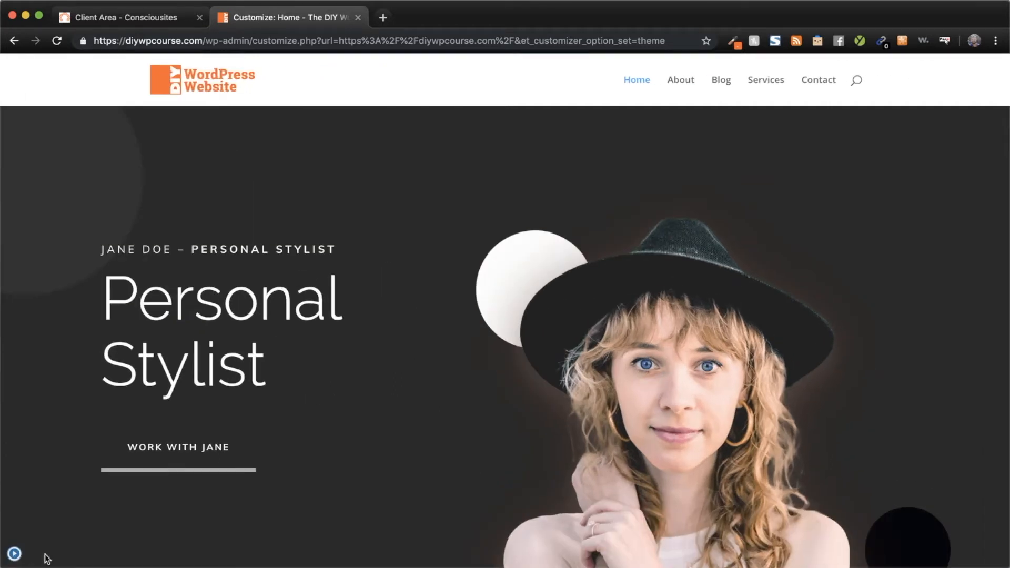
click(15, 554)
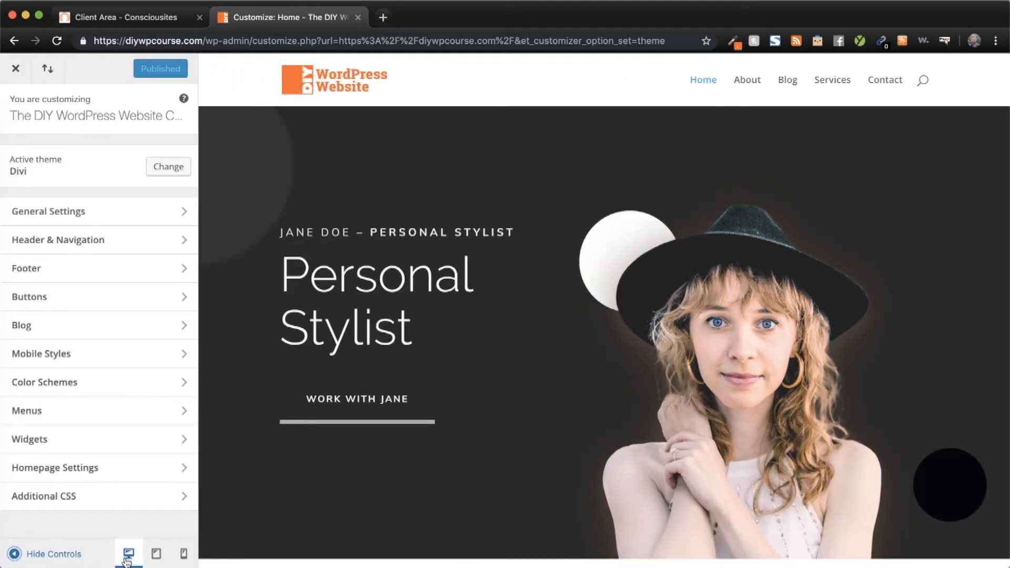
- Preview the homepage at tablet and mobile sizes and return to the desktop preview
click(156, 555)
click(184, 553)
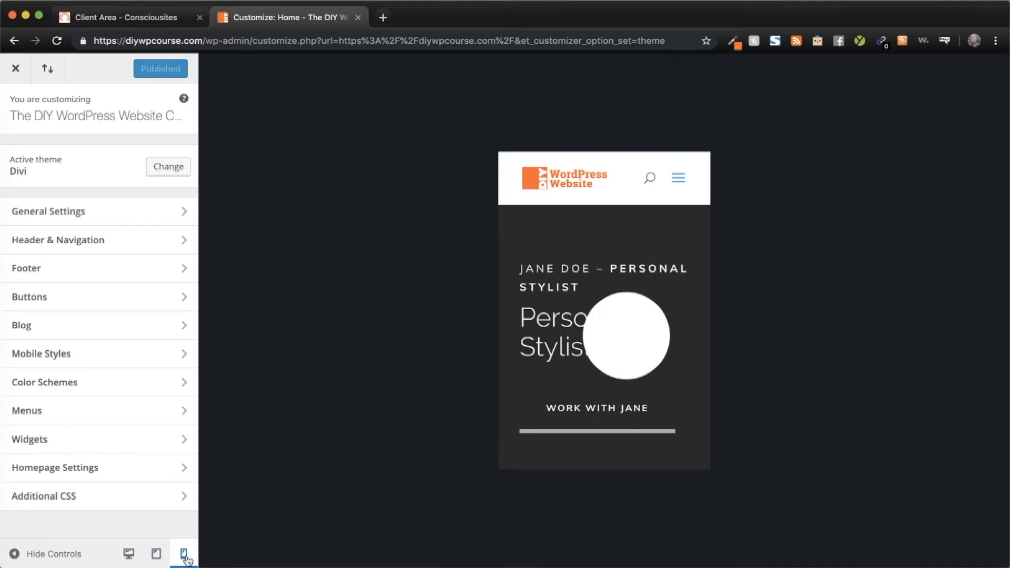
click(129, 554)
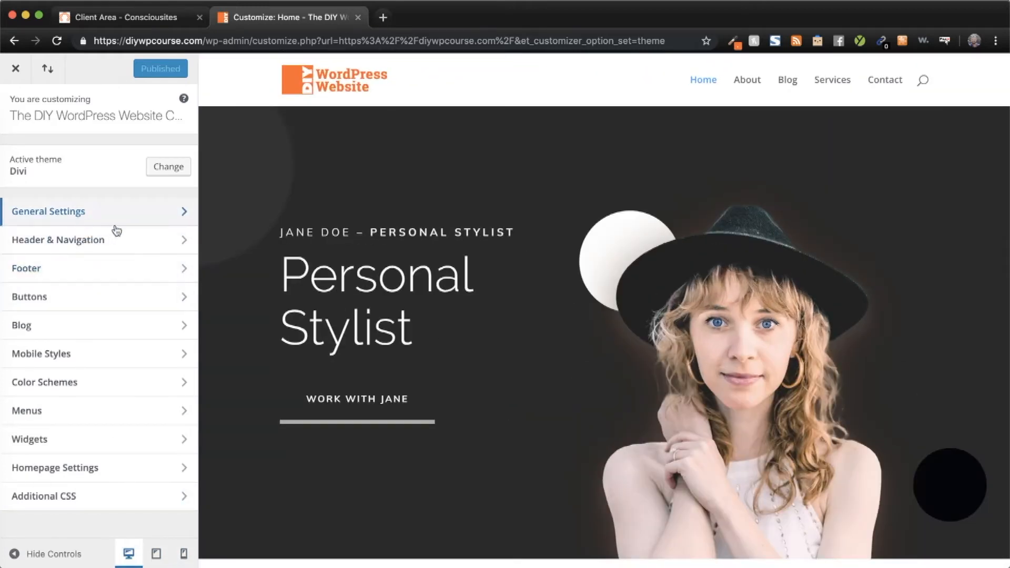
- Check the Site Identity section in the General Settings and open the Layout Settings
click(75, 211)
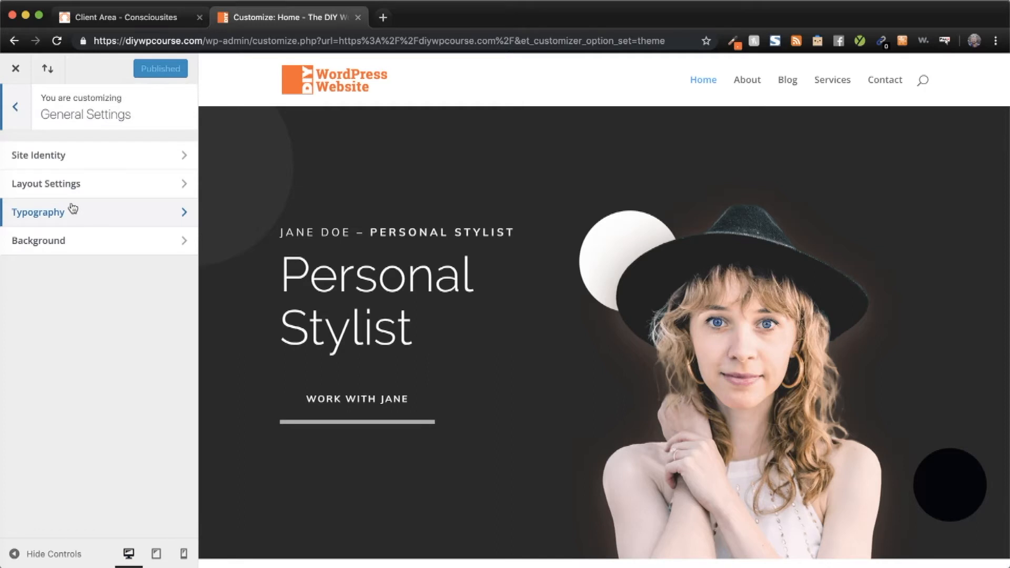
click(43, 154)
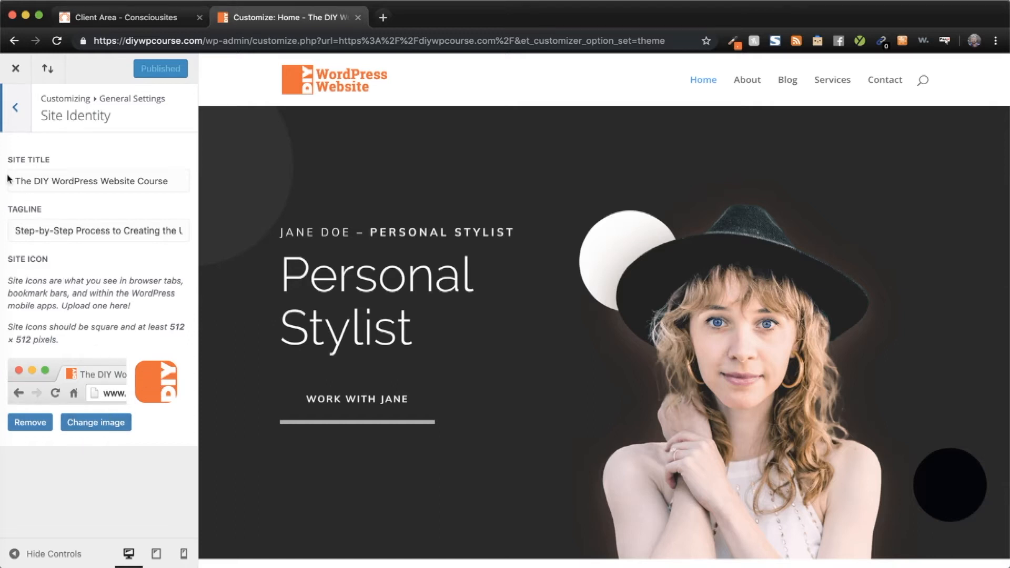
click(13, 106)
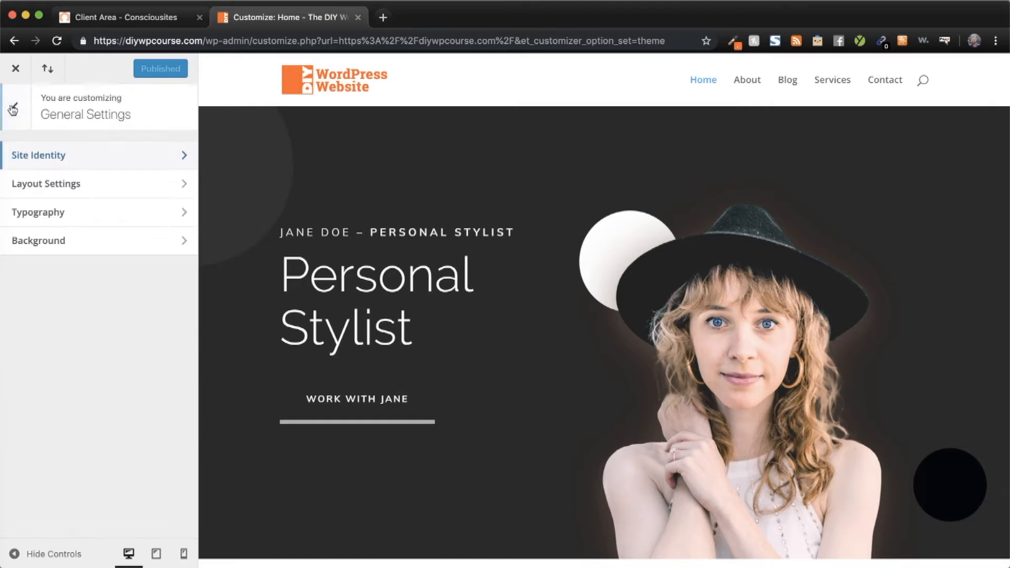
click(56, 189)
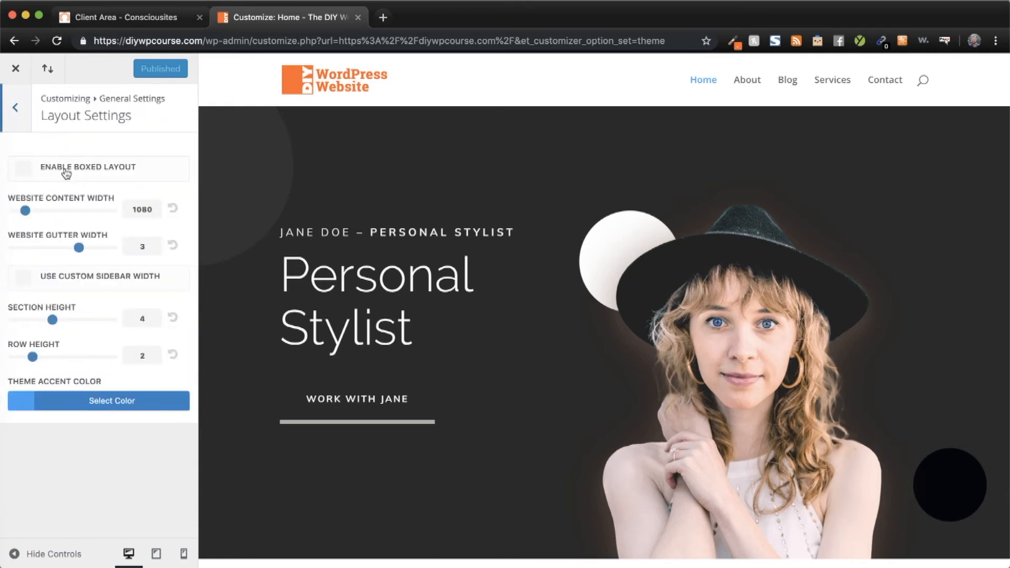
- Try the boxed layout, examine the homepage preview with it, and switch the boxed layout off again
click(67, 168)
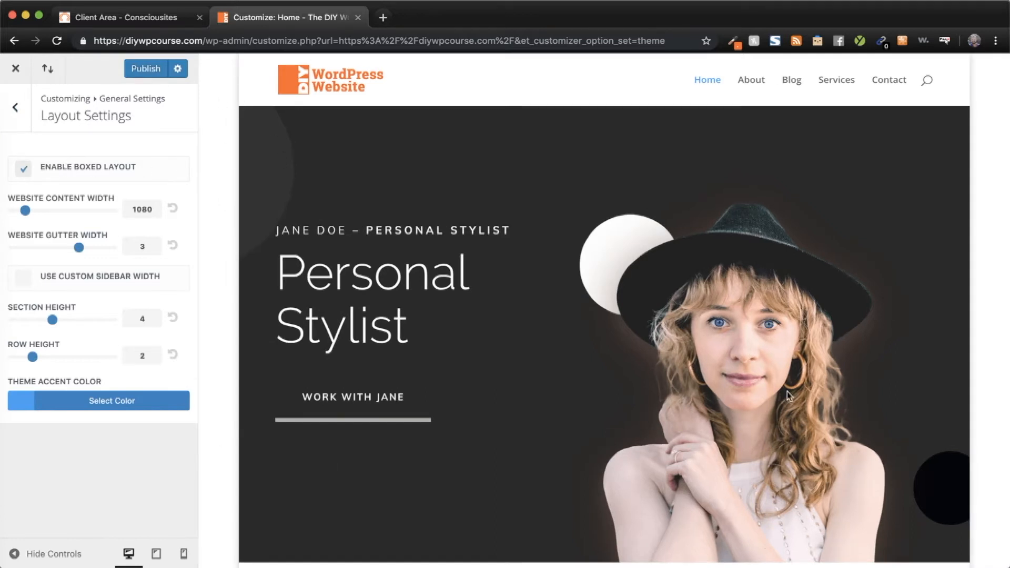
scroll(752, 404, down, 8)
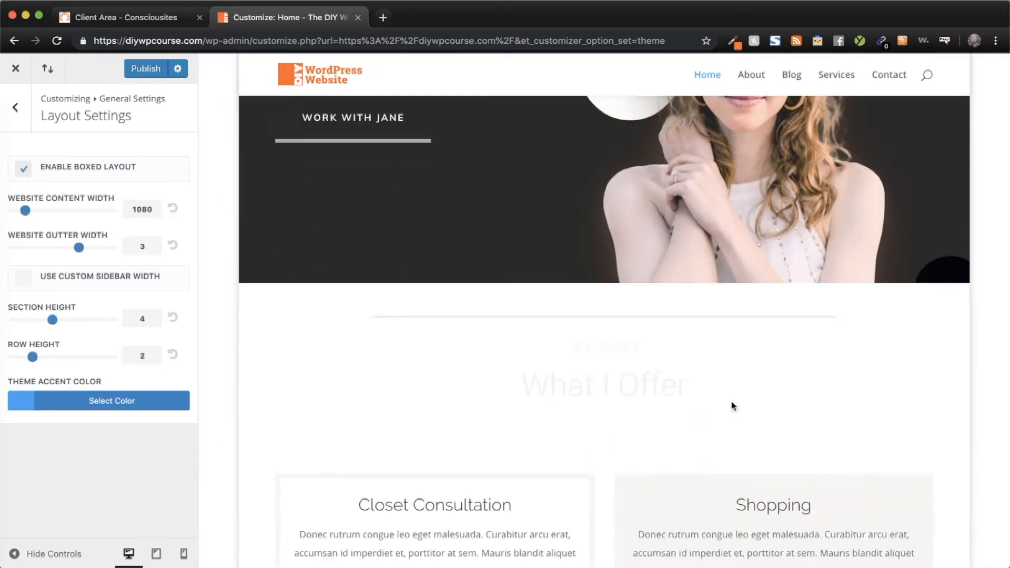
scroll(732, 406, up, 8)
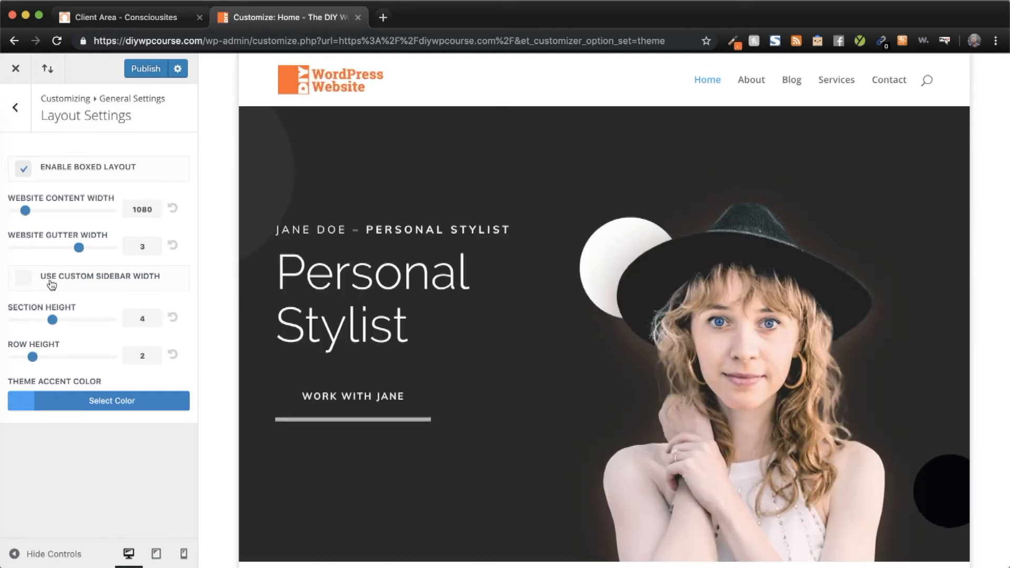
click(24, 168)
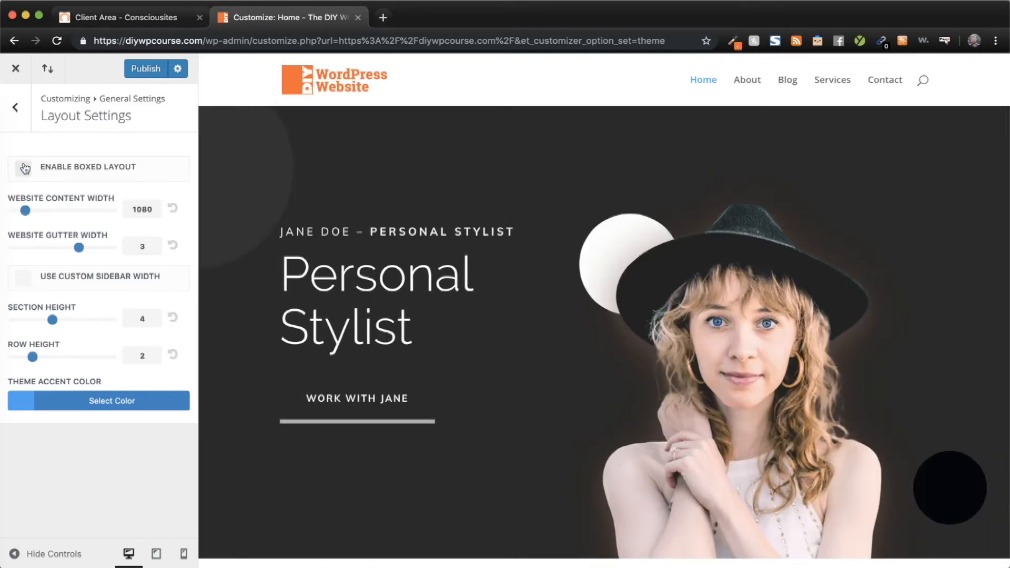
scroll(343, 234, down, 8)
scroll(343, 235, up, 8)
- Try a website content width of 960, restore it to 1080, and try adjusting the website gutter width
mouse_move(29, 211)
mouse_down()
mouse_move(40, 212)
mouse_move(10, 213)
mouse_up()
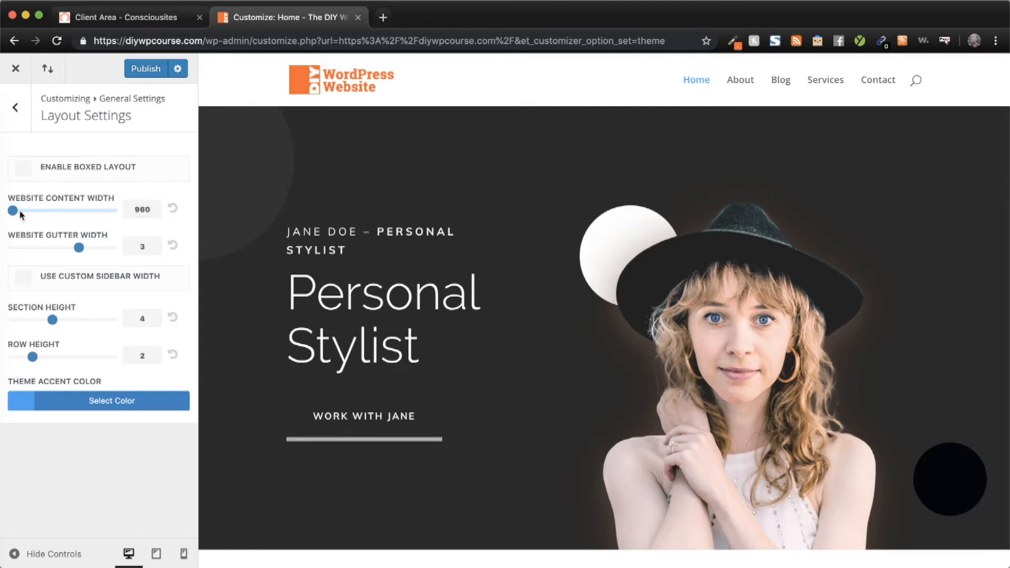
drag(14, 213, 21, 213)
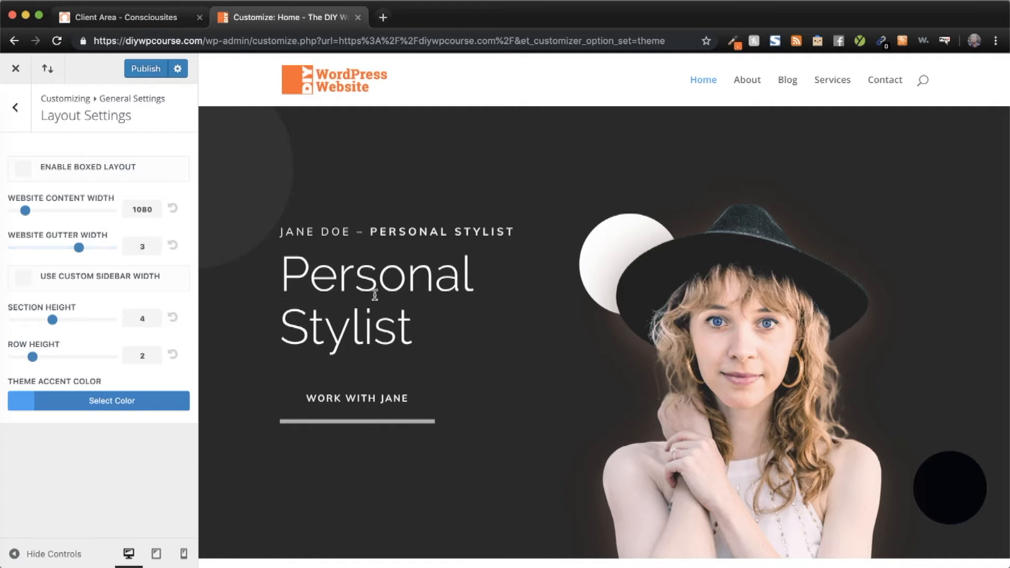
scroll(372, 290, down, 6)
scroll(374, 294, up, 2)
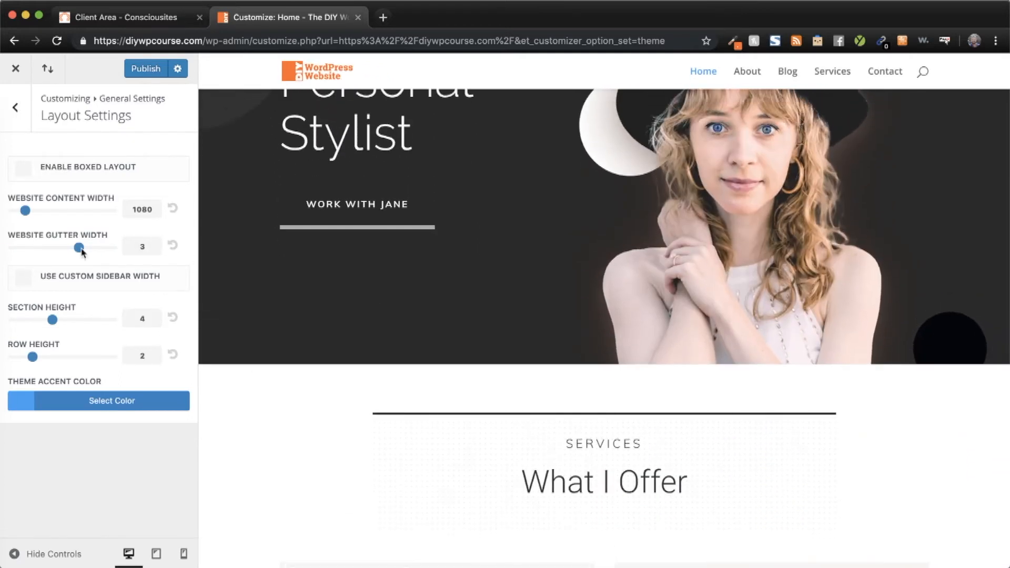
mouse_move(76, 251)
mouse_down()
mouse_move(23, 252)
mouse_move(70, 248)
mouse_up()
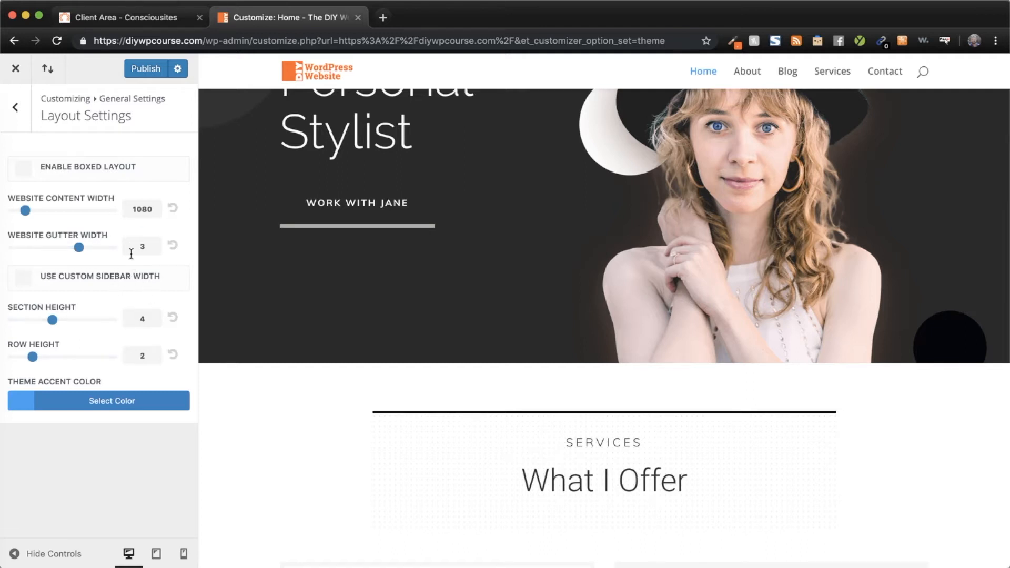
- Set the theme accent color to the light orange palette swatch and return to the General Settings
click(31, 403)
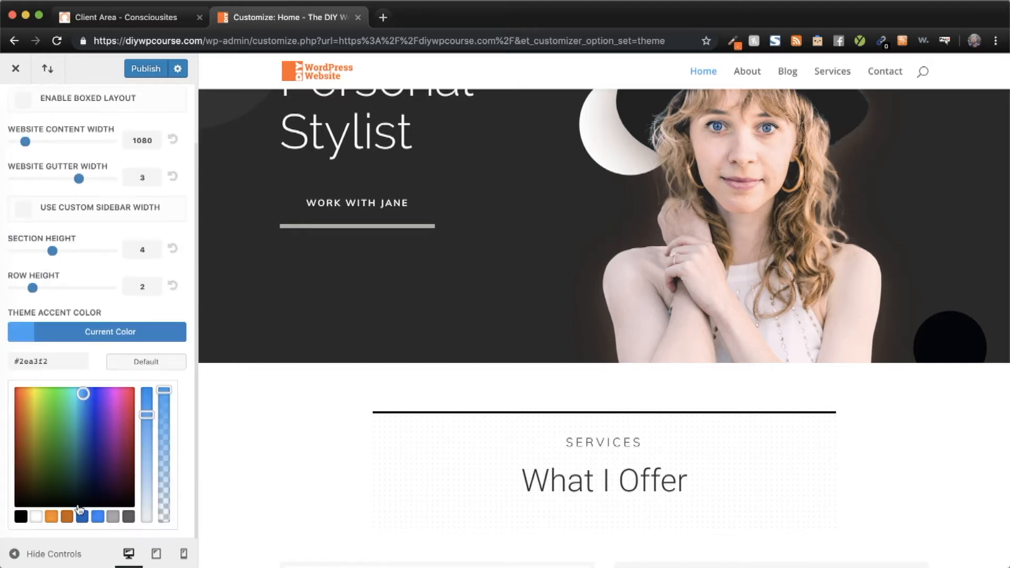
click(51, 517)
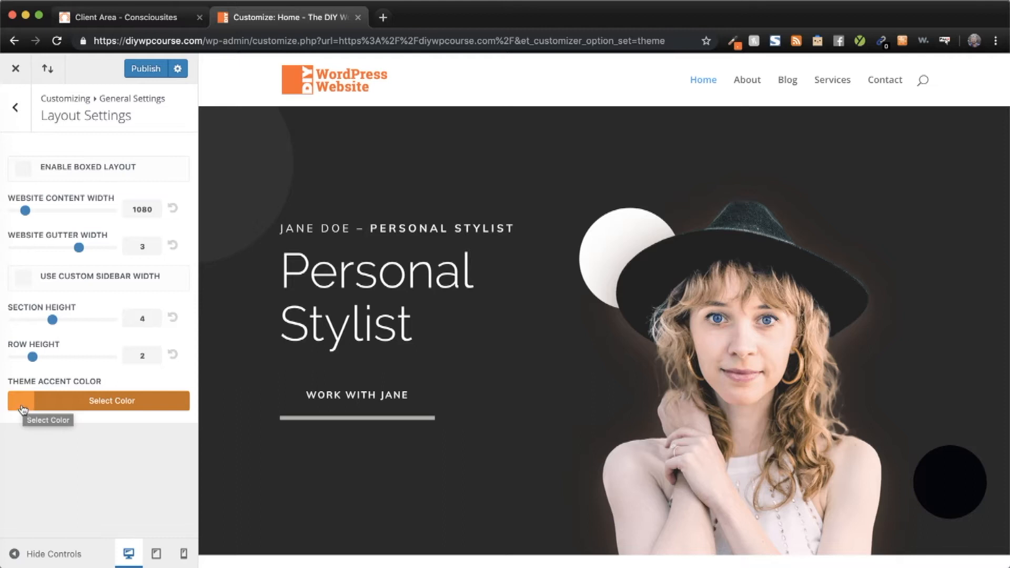
click(16, 110)
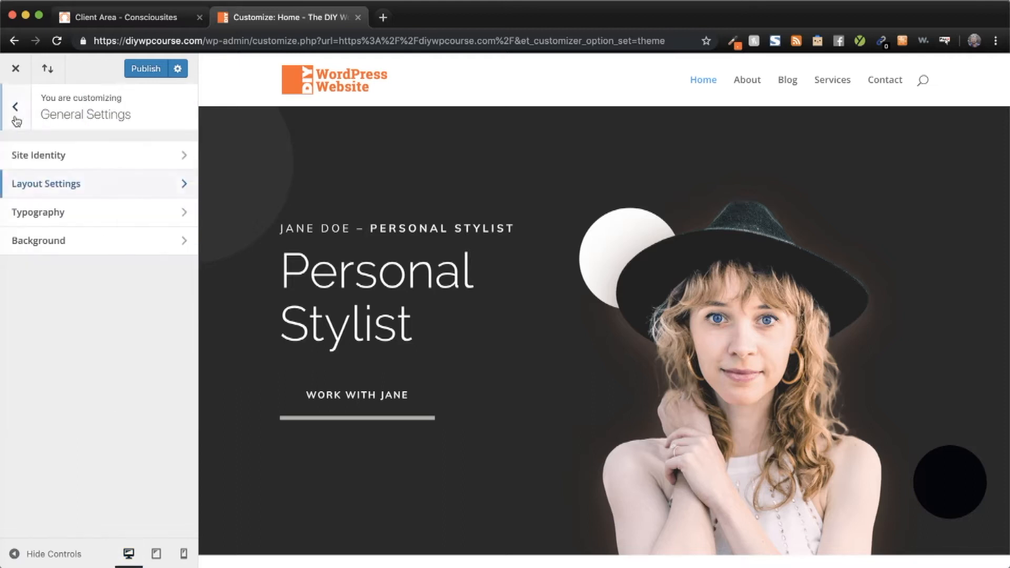
- Open the Typography settings and look through the header and body text size, font and color options
click(47, 219)
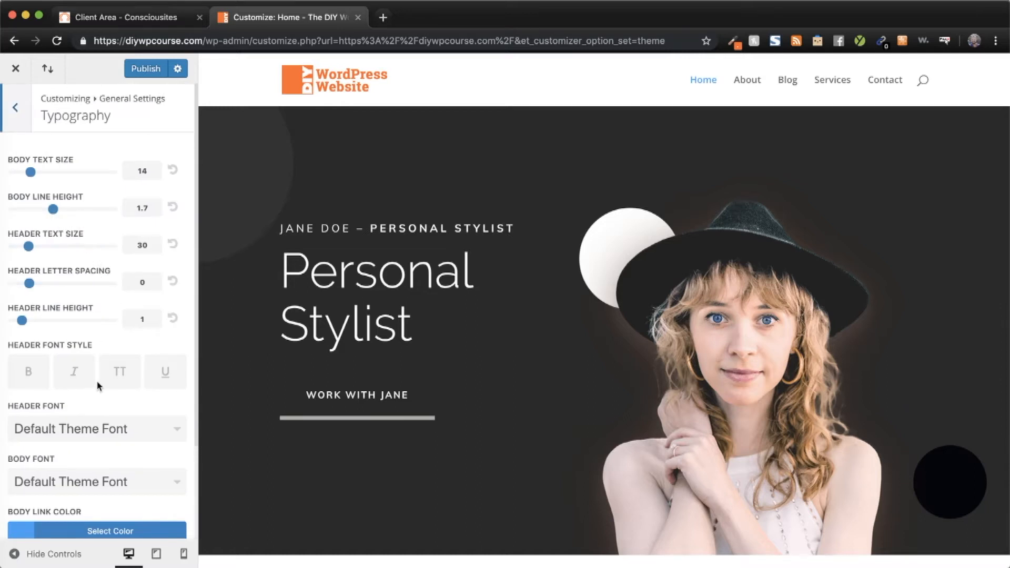
scroll(97, 373, down, 3)
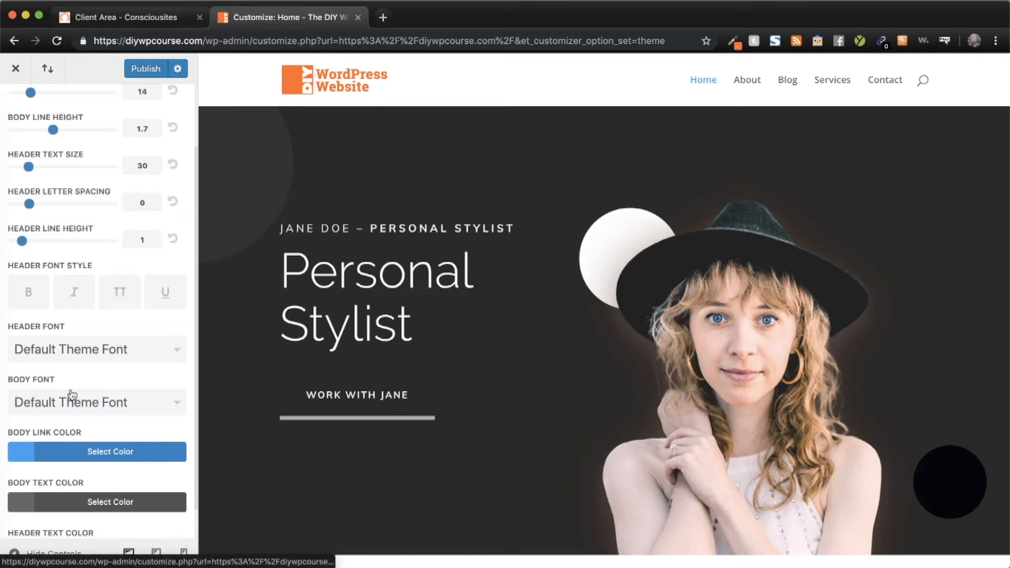
scroll(63, 392, up, 2)
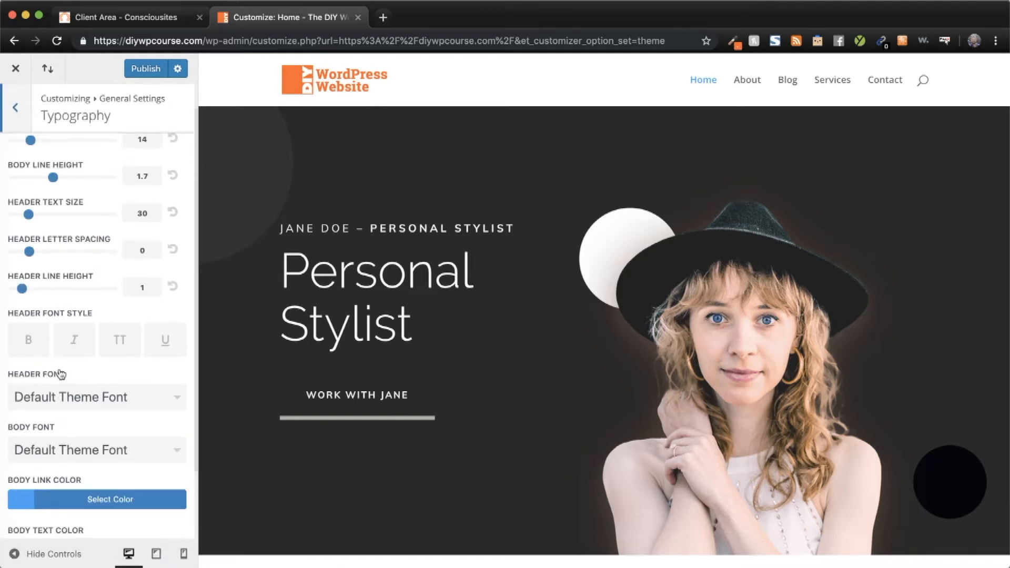
- Look over the remaining typography options and examine the service text blocks in the homepage preview
scroll(59, 372, down, 3)
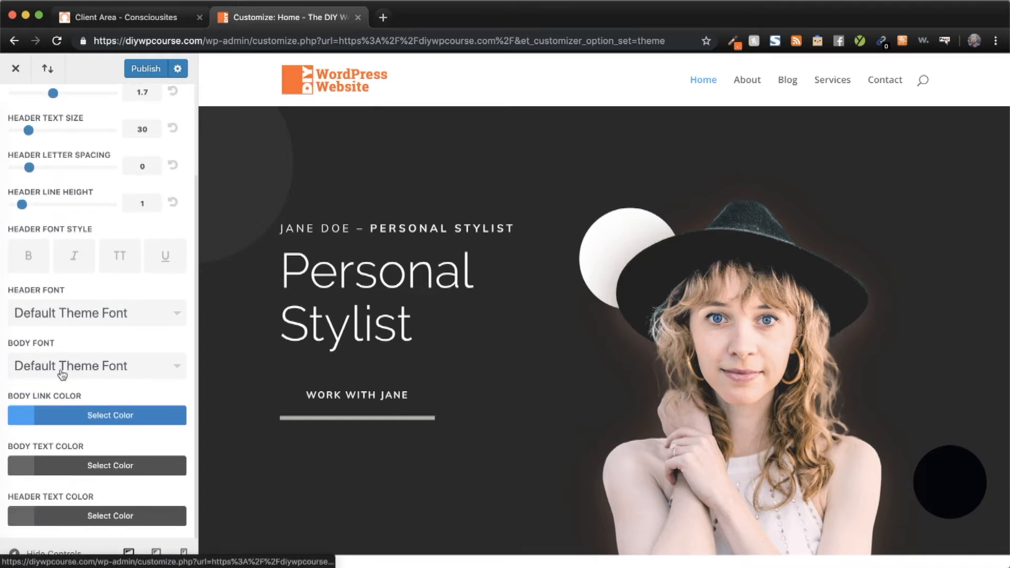
scroll(62, 374, up, 4)
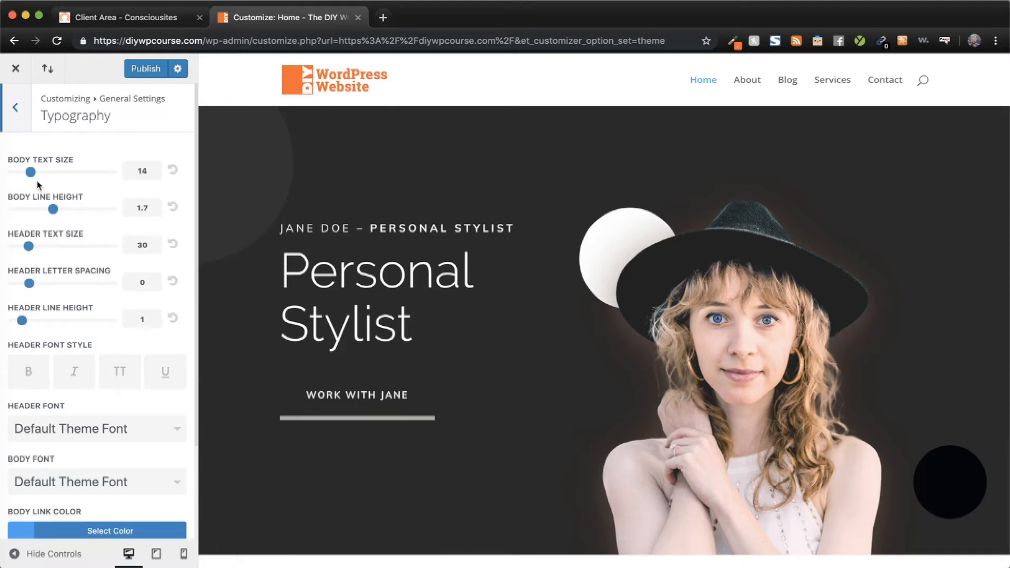
scroll(313, 258, down, 10)
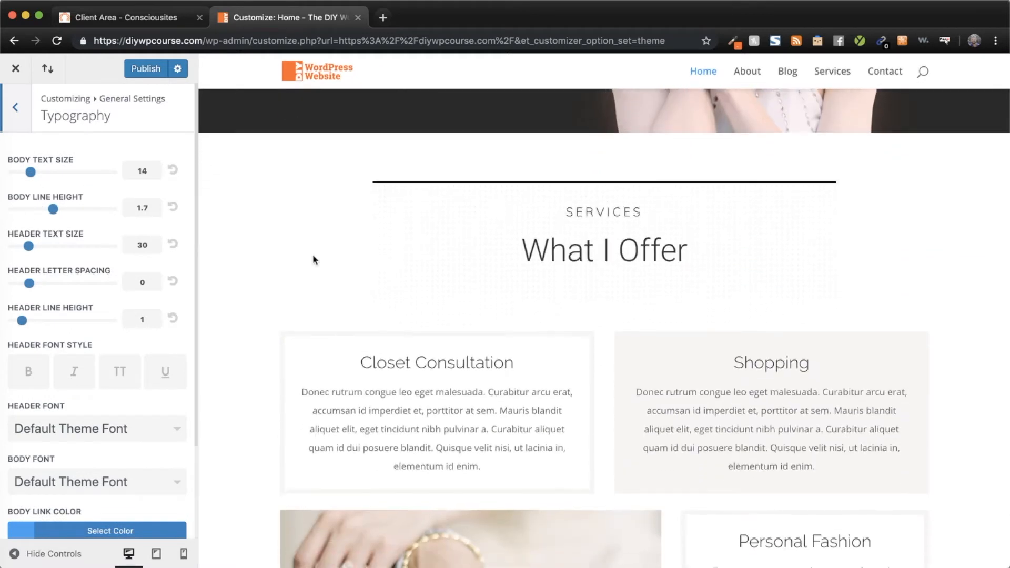
scroll(225, 235, down, 2)
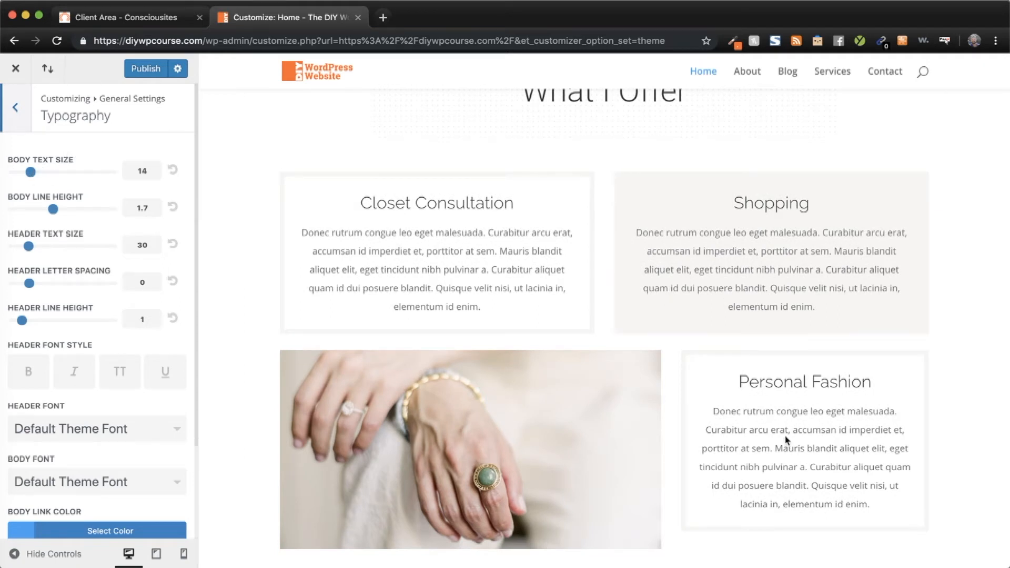
scroll(789, 443, down, 6)
scroll(784, 436, up, 4)
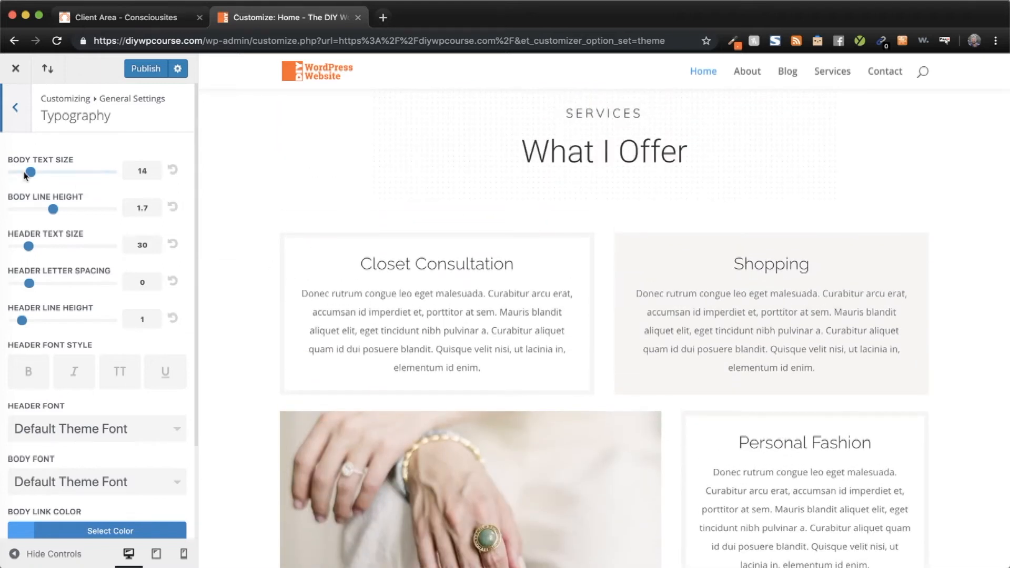
- Try the body text size and body line height controls, keeping them at 14 and 1.7
mouse_move(30, 172)
mouse_down()
mouse_move(45, 173)
mouse_move(30, 172)
mouse_up()
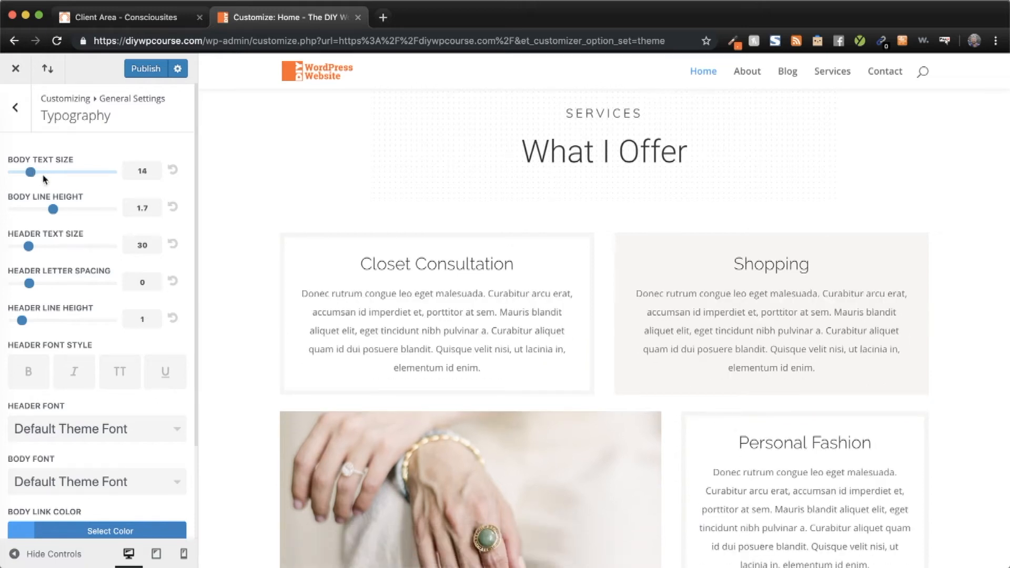
mouse_move(53, 209)
mouse_down()
mouse_move(78, 209)
mouse_move(53, 209)
mouse_up()
mouse_move(54, 209)
mouse_down()
mouse_move(79, 209)
mouse_move(53, 209)
mouse_up()
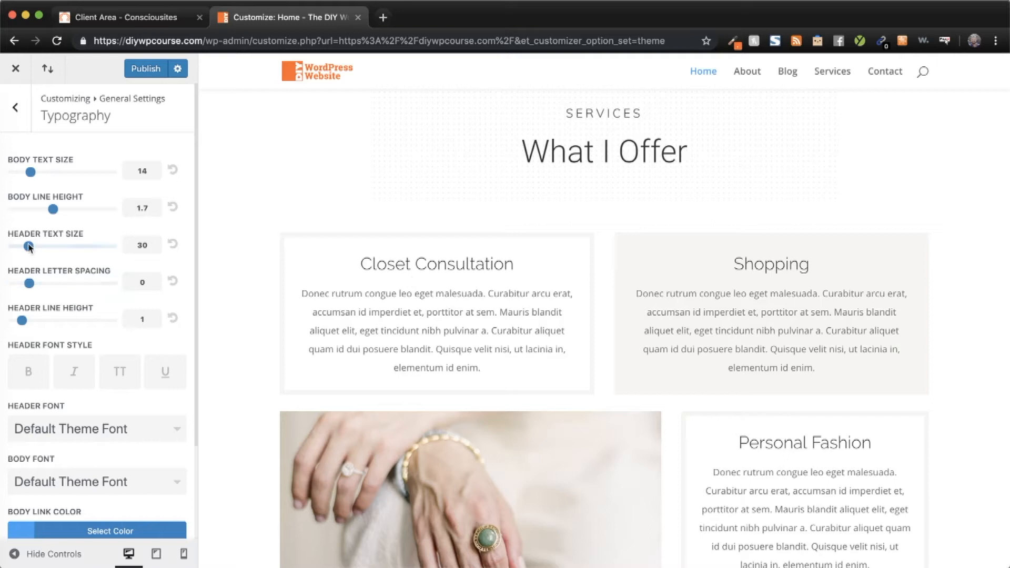
- Set the header text size to 42 and the header line height to 1.2
drag(29, 248, 53, 255)
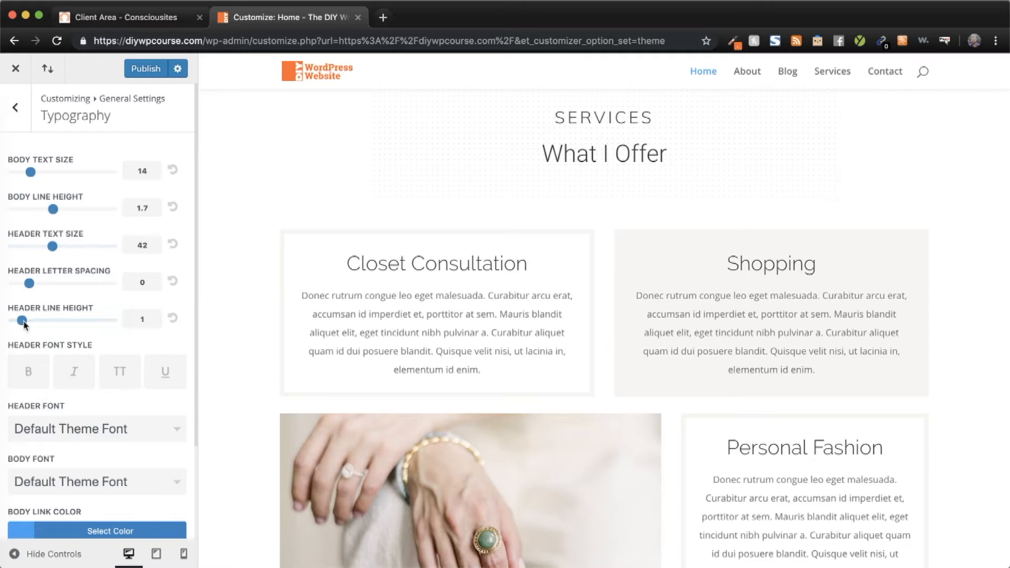
mouse_move(23, 323)
mouse_down()
mouse_move(87, 323)
mouse_move(31, 325)
mouse_up()
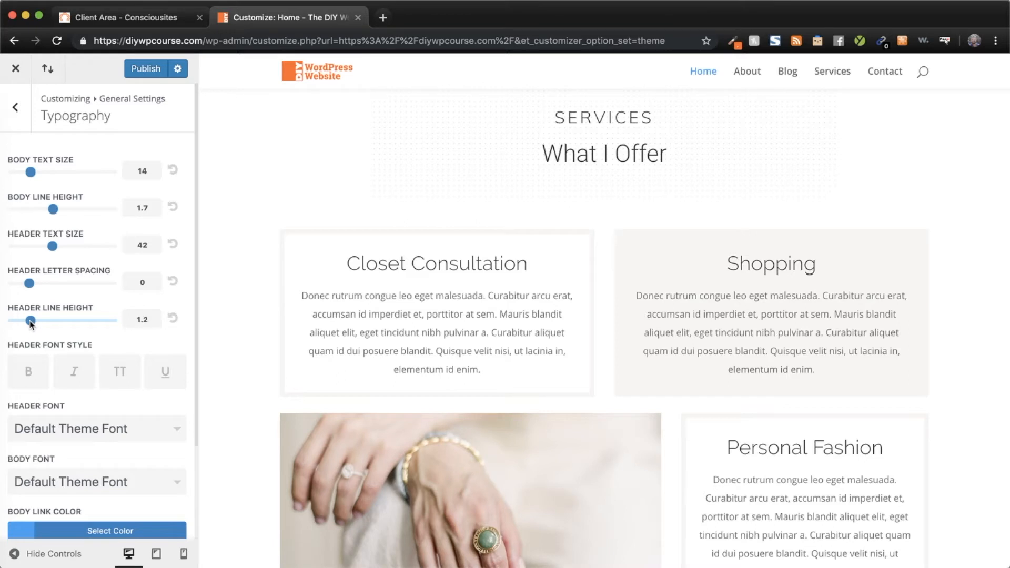
- Try the bold, italic, all-caps and underline header font styles on the homepage headings and switch each one off again
scroll(64, 323, down, 4)
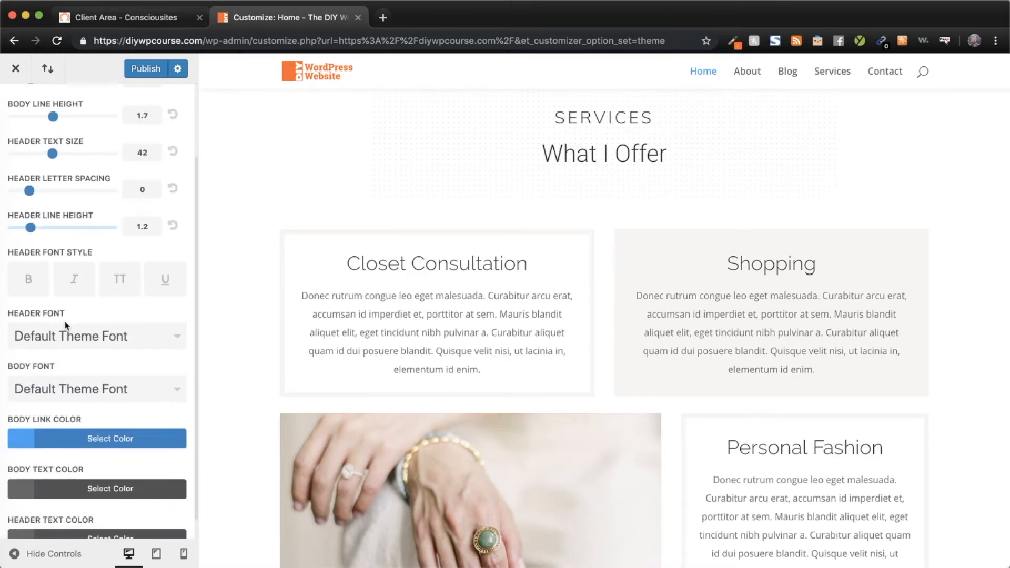
click(25, 286)
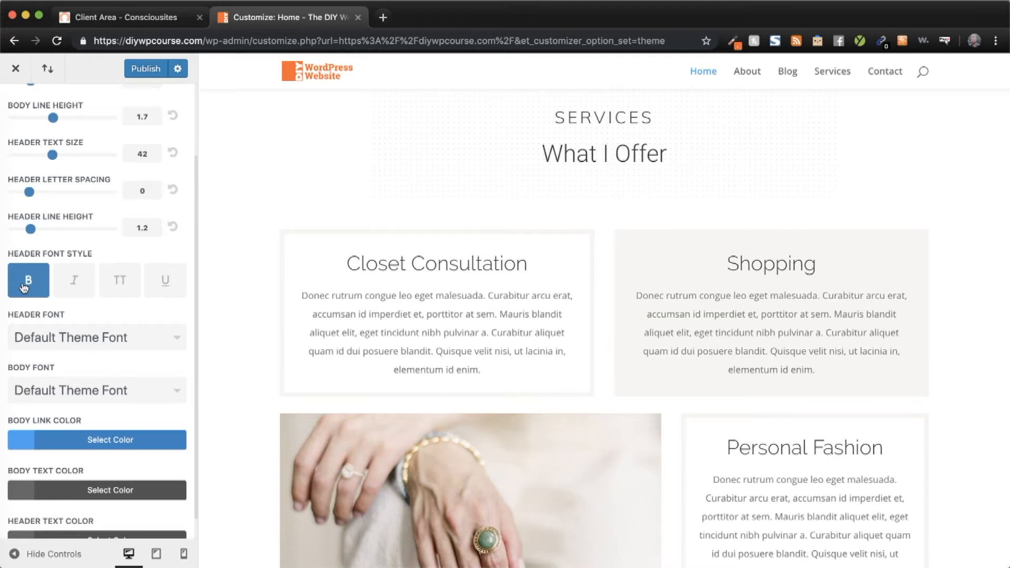
scroll(566, 294, down, 8)
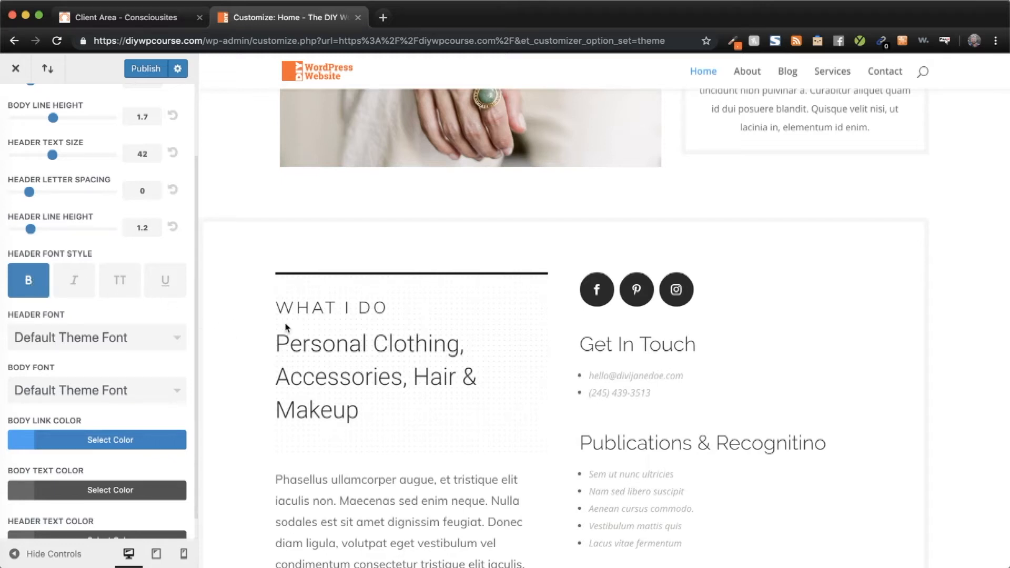
click(75, 287)
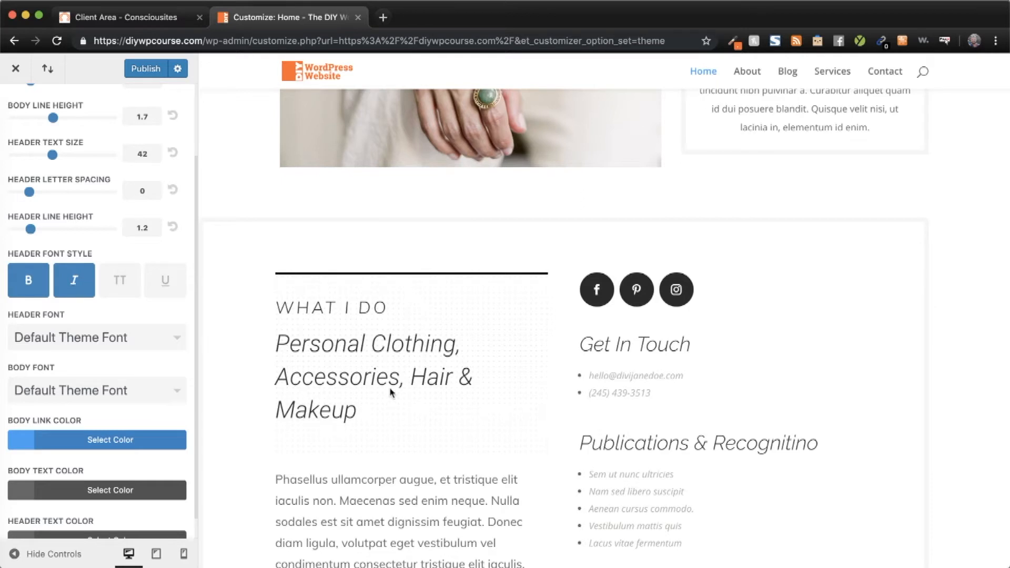
click(120, 291)
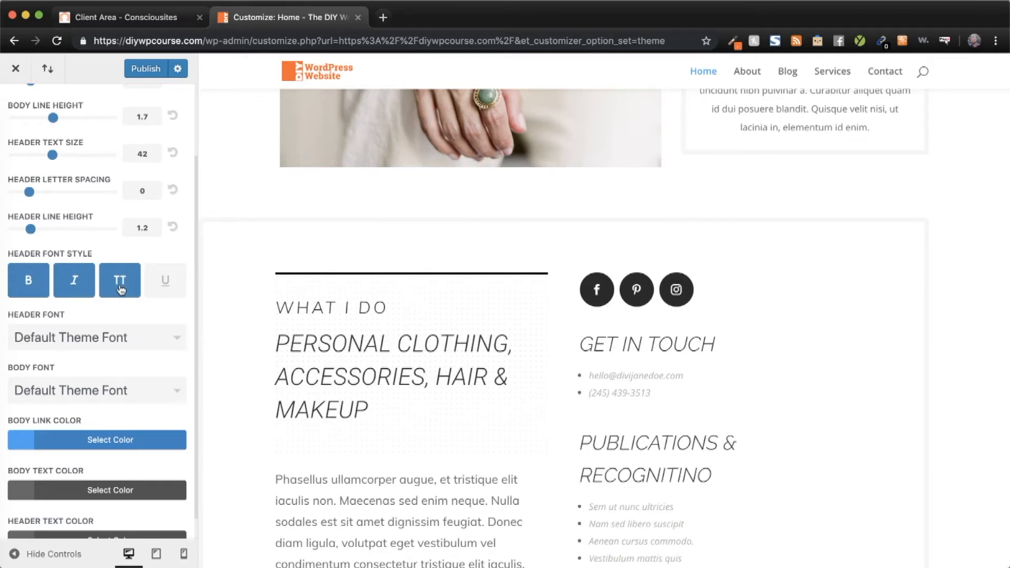
click(120, 289)
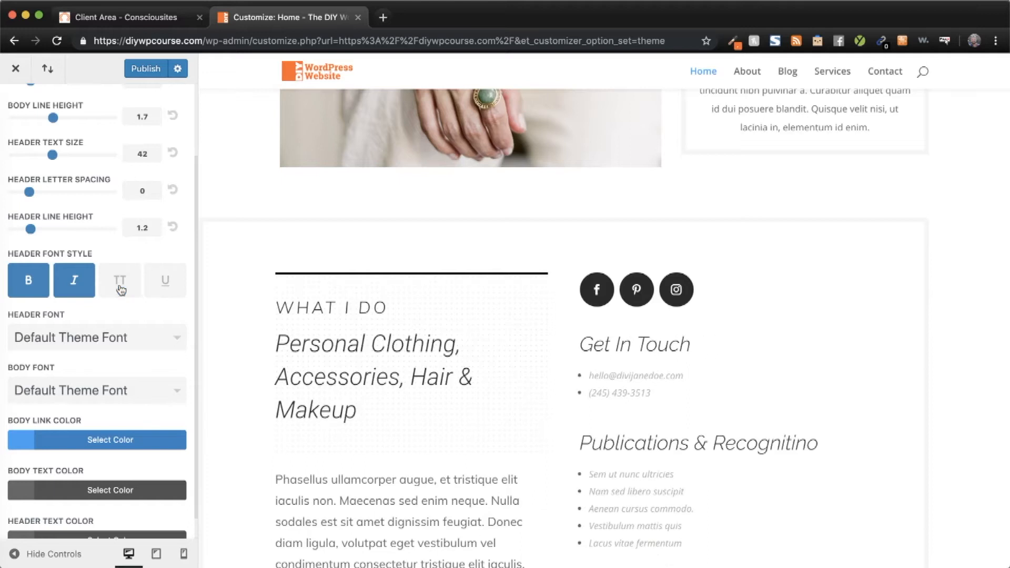
click(167, 287)
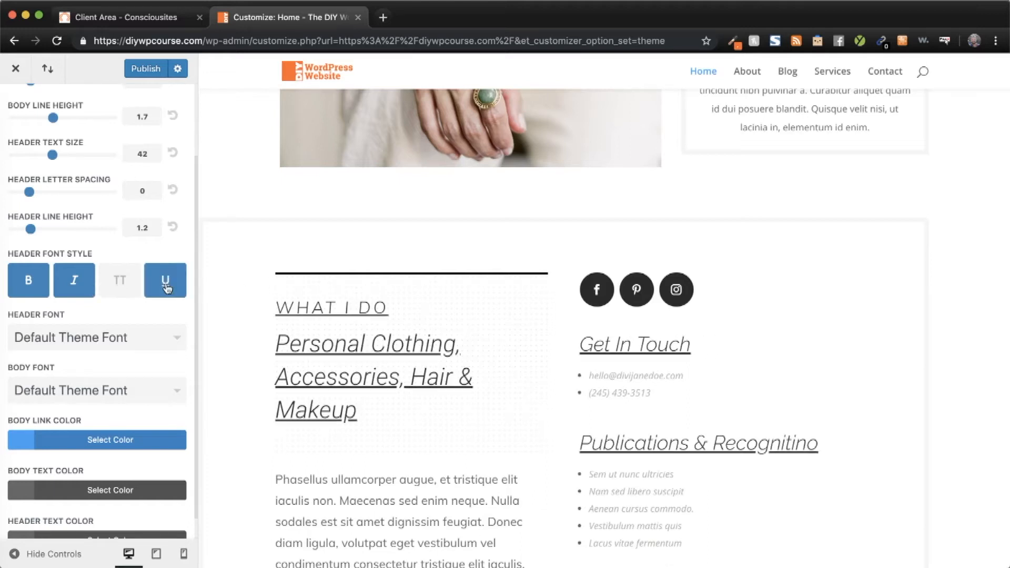
click(166, 287)
click(71, 288)
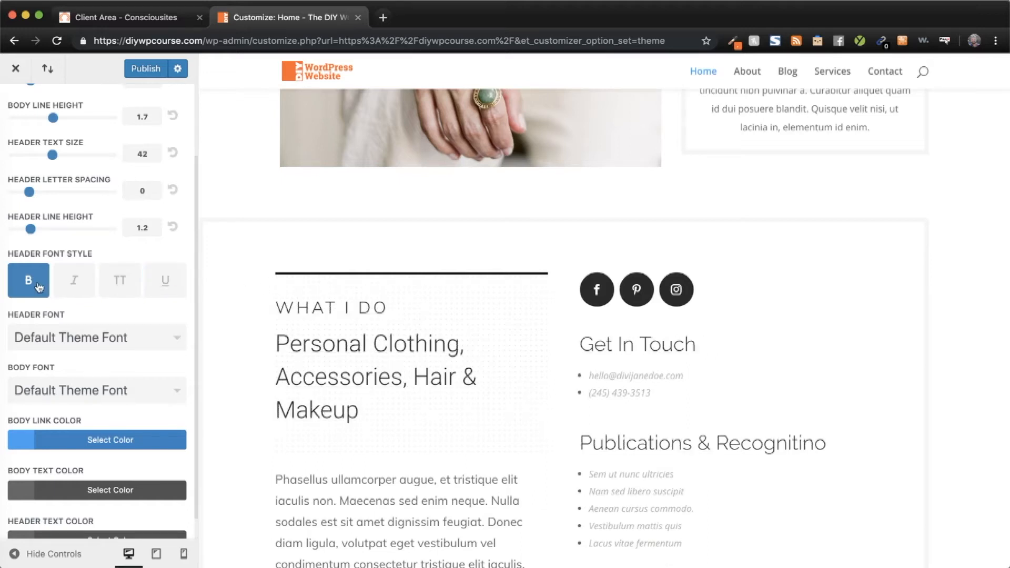
click(45, 288)
- Examine how the resized headings look in the homepage preview's hero and Services sections
scroll(55, 314, down, 1)
scroll(54, 314, down, 1)
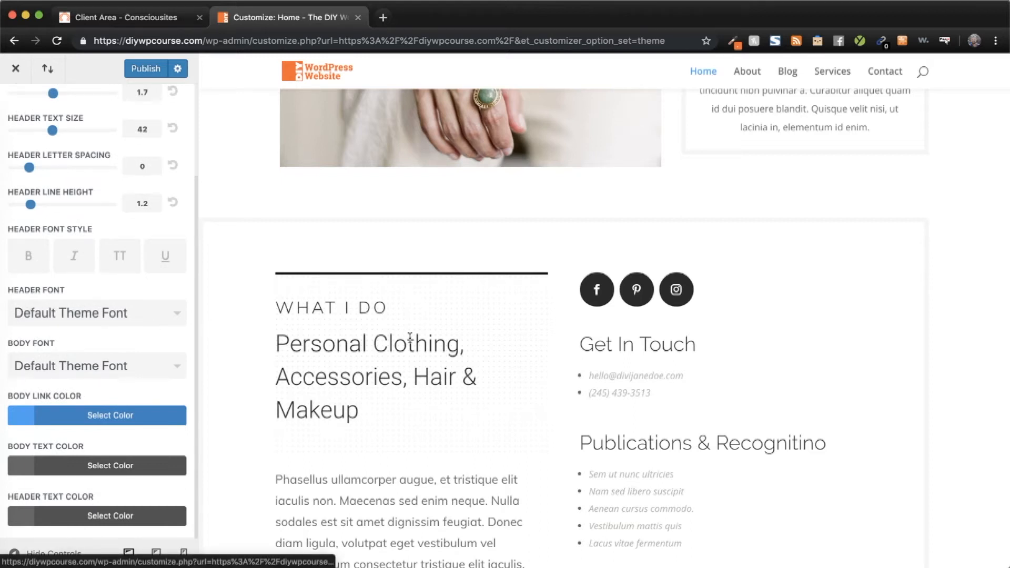
scroll(495, 339, up, 10)
scroll(494, 339, up, 3)
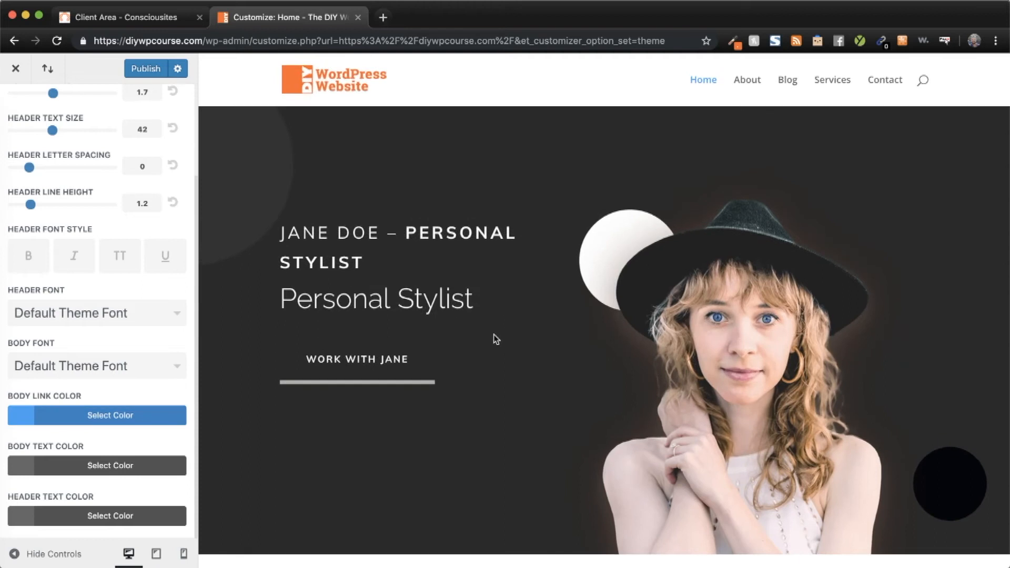
scroll(495, 338, down, 5)
scroll(496, 337, up, 5)
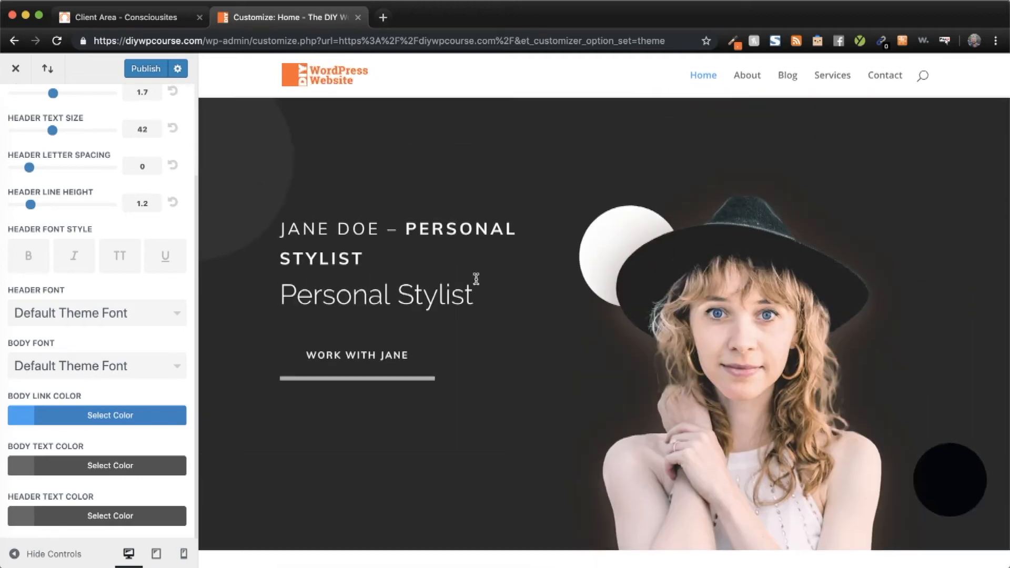
scroll(524, 325, down, 6)
scroll(527, 326, down, 1)
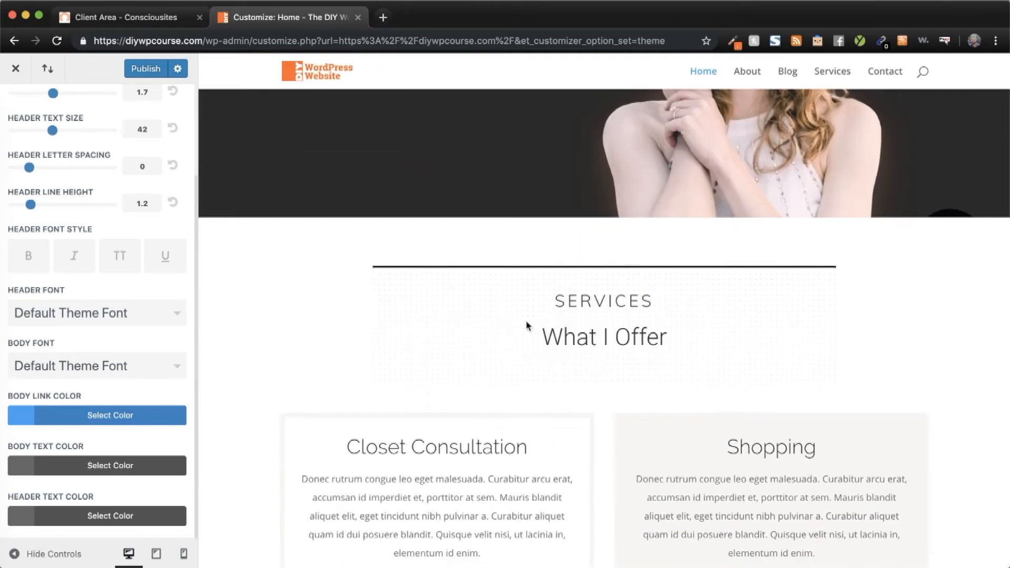
- Browse the fonts available for the header font and return to the start of the list
click(132, 315)
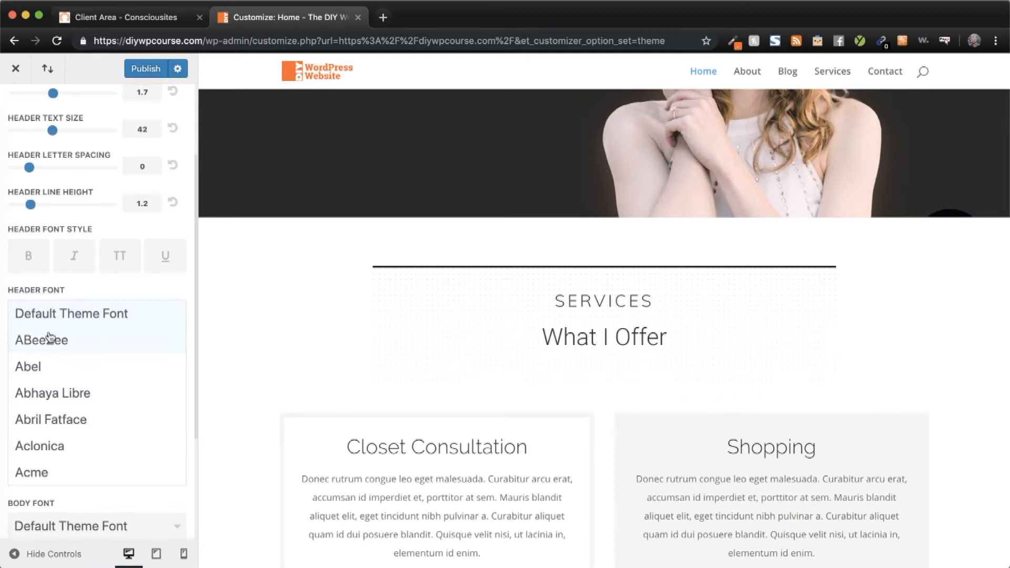
scroll(59, 410, down, 7)
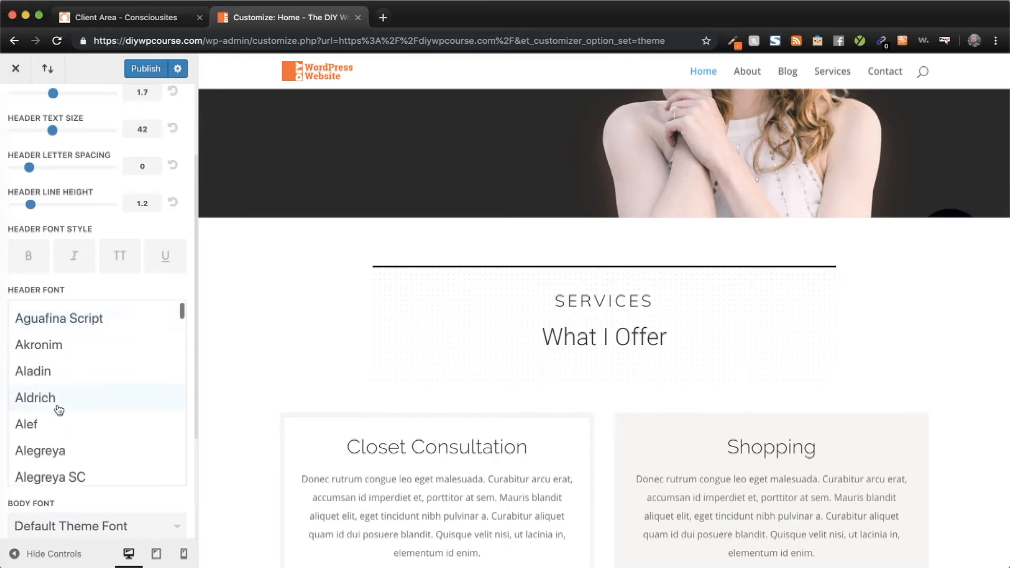
scroll(59, 409, down, 8)
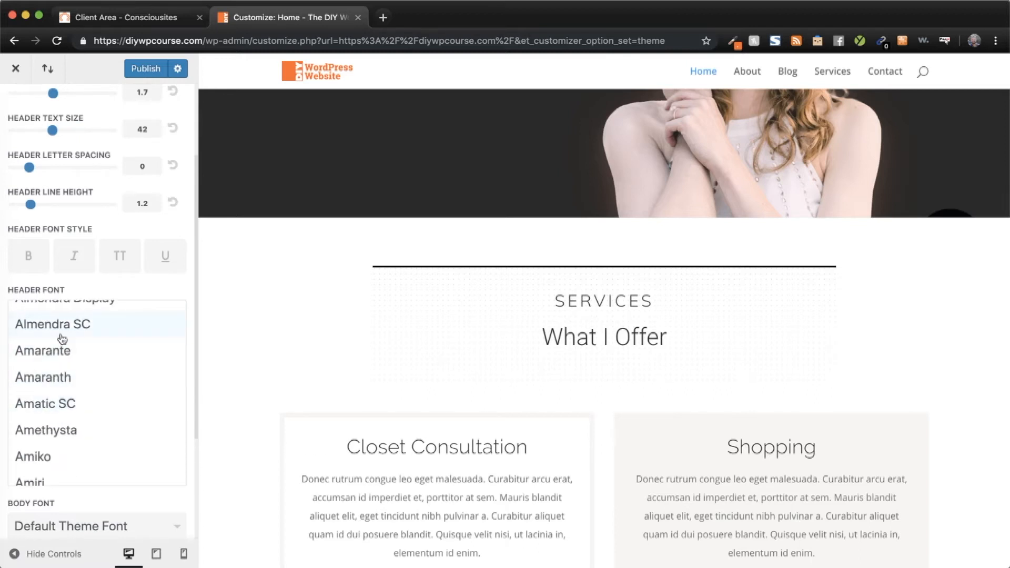
scroll(61, 409, down, 3)
mouse_move(183, 319)
mouse_down()
mouse_move(180, 473)
mouse_move(167, 313)
mouse_up()
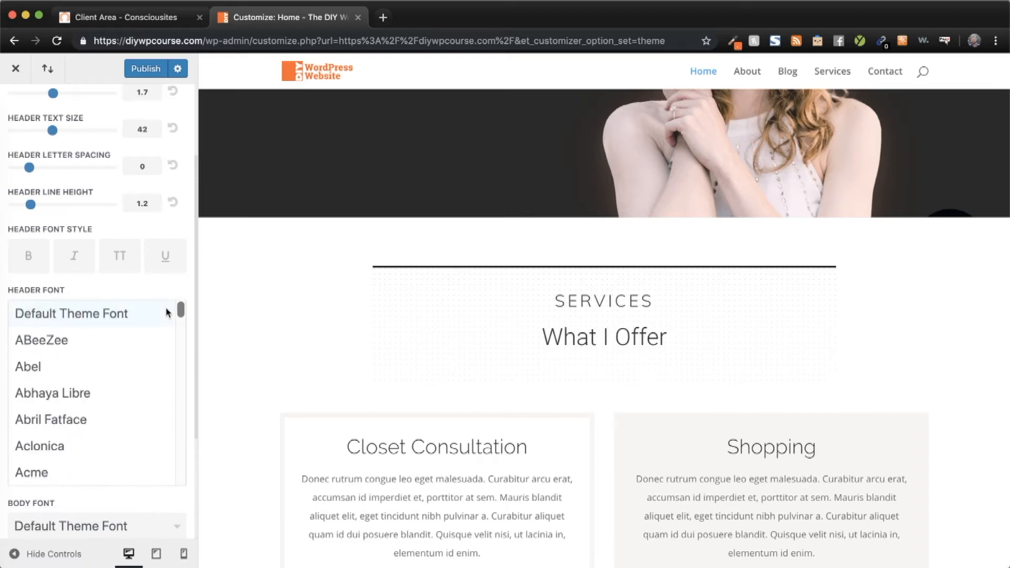
- Open the Google Fonts website, google.com/fonts, in a new browser tab
click(382, 18)
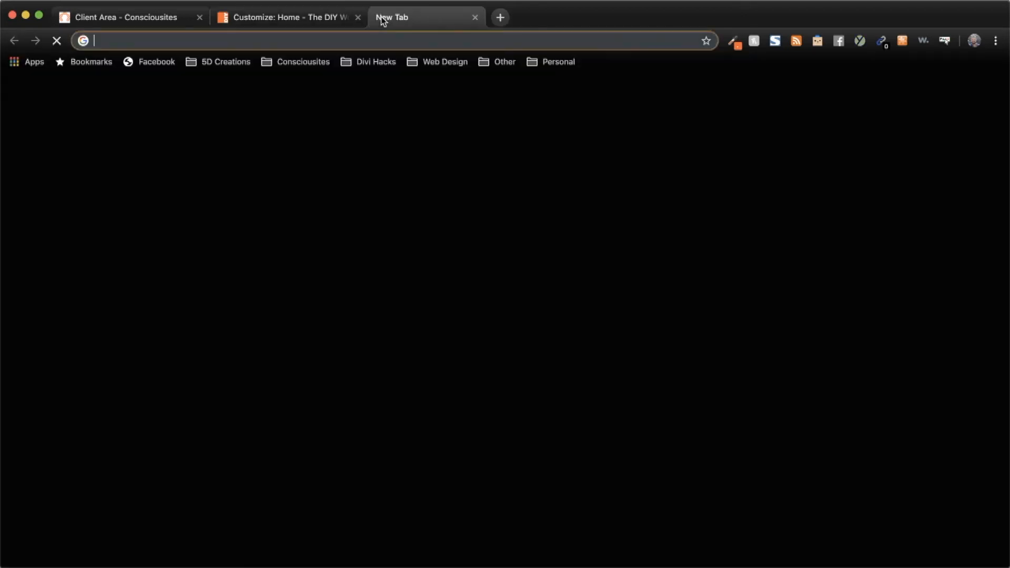
text(google.com/)
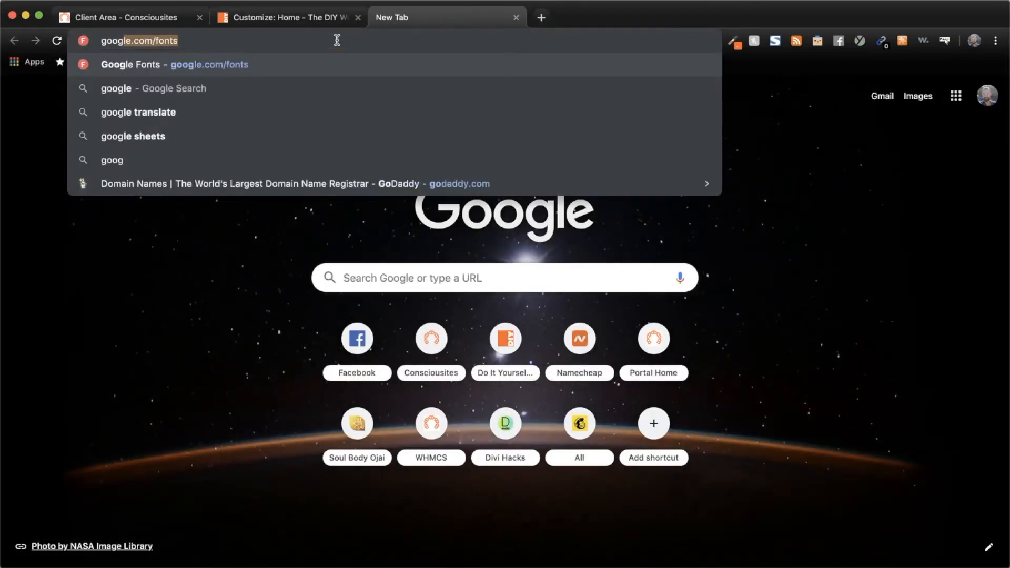
text(fonts)
key(Return)
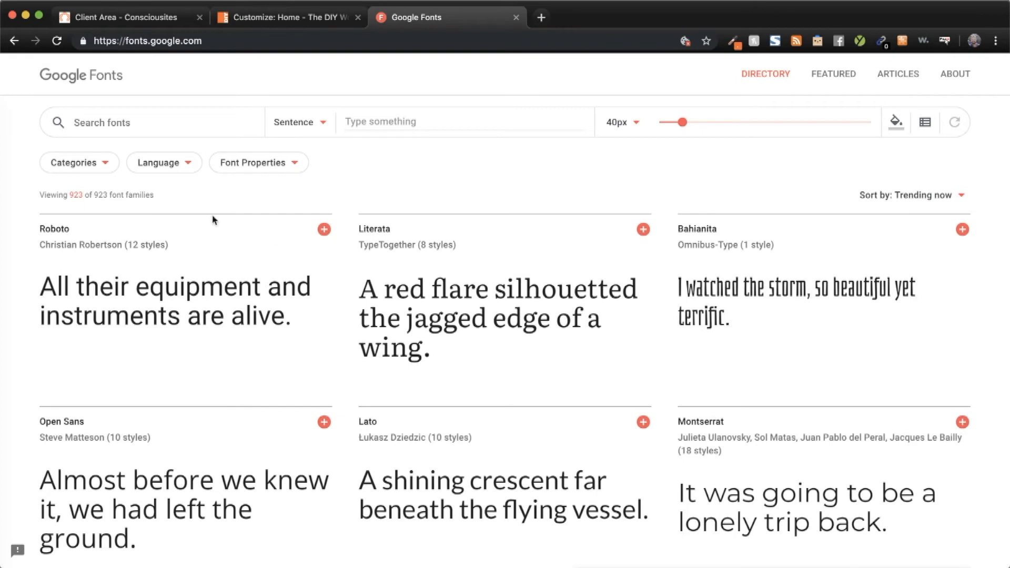
- Browse the font samples in the Google Fonts directory and return to its beginning
mouse_move(451, 369)
scroll(451, 368, down, 8)
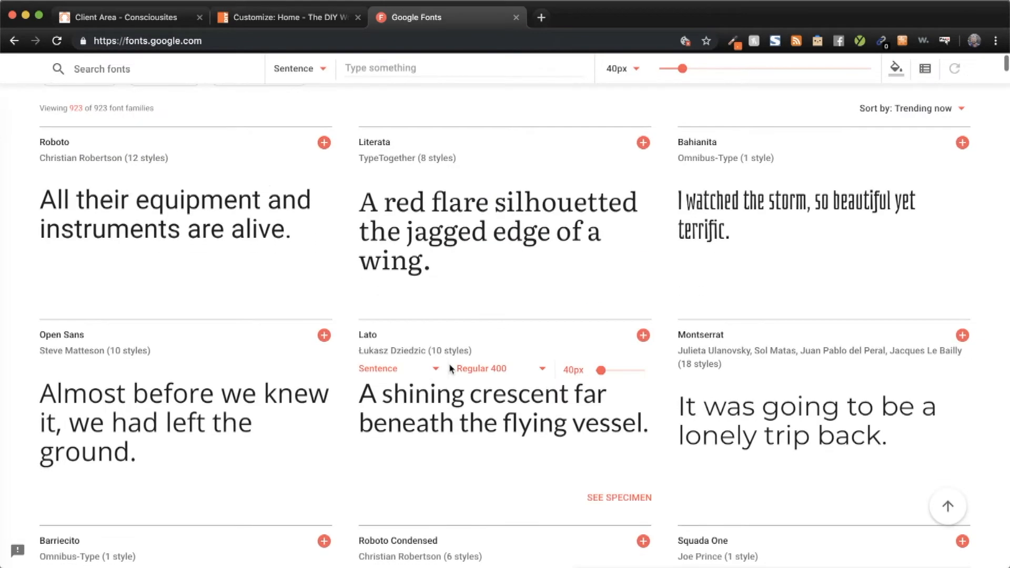
scroll(450, 364, down, 15)
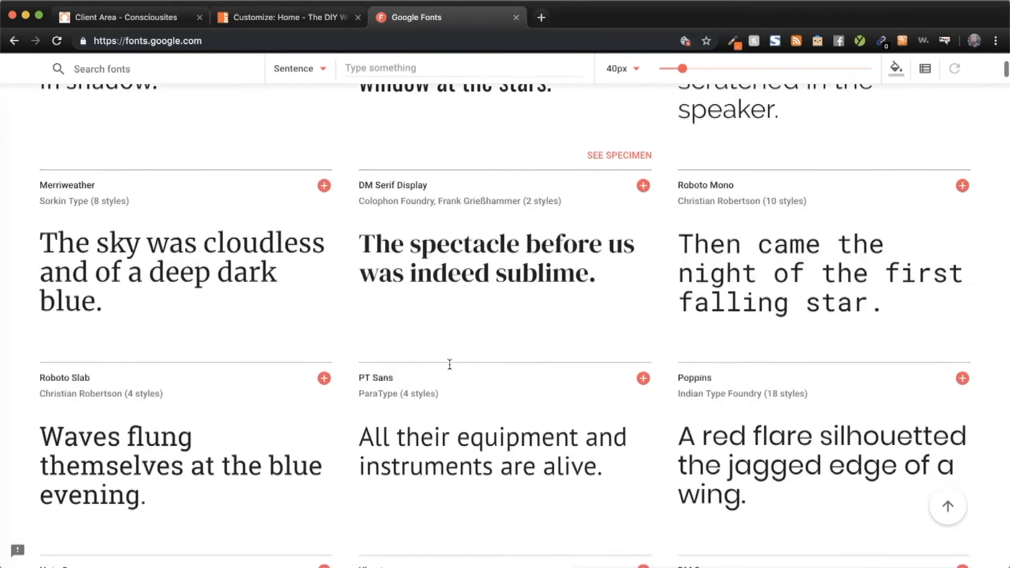
scroll(451, 368, up, 20)
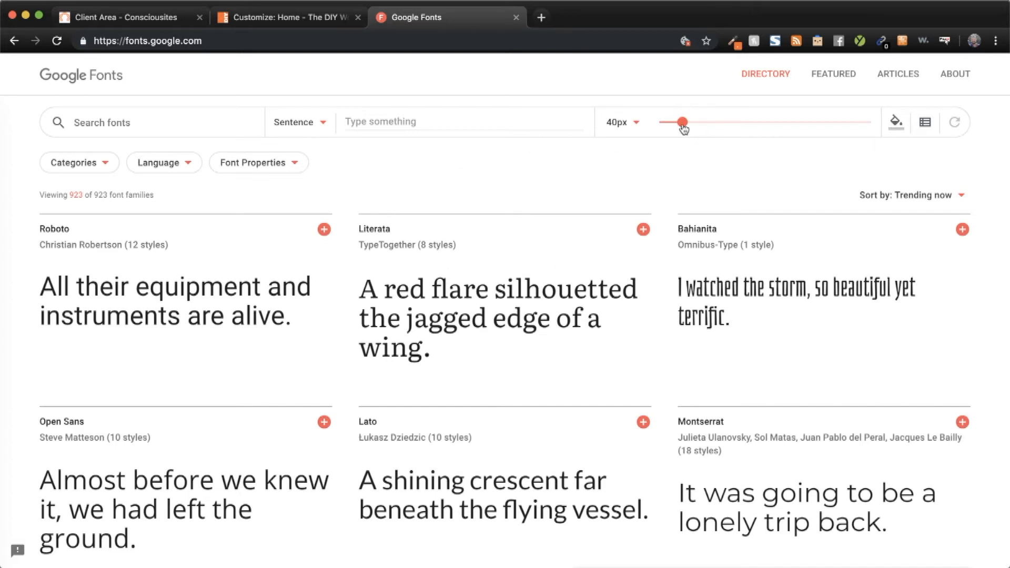
- Set the preview size of all font samples to 24px and the custom sample text to "Lorem Ipsum Dolor Sit Amet"
mouse_move(682, 126)
mouse_down()
mouse_move(715, 129)
mouse_move(670, 129)
mouse_up()
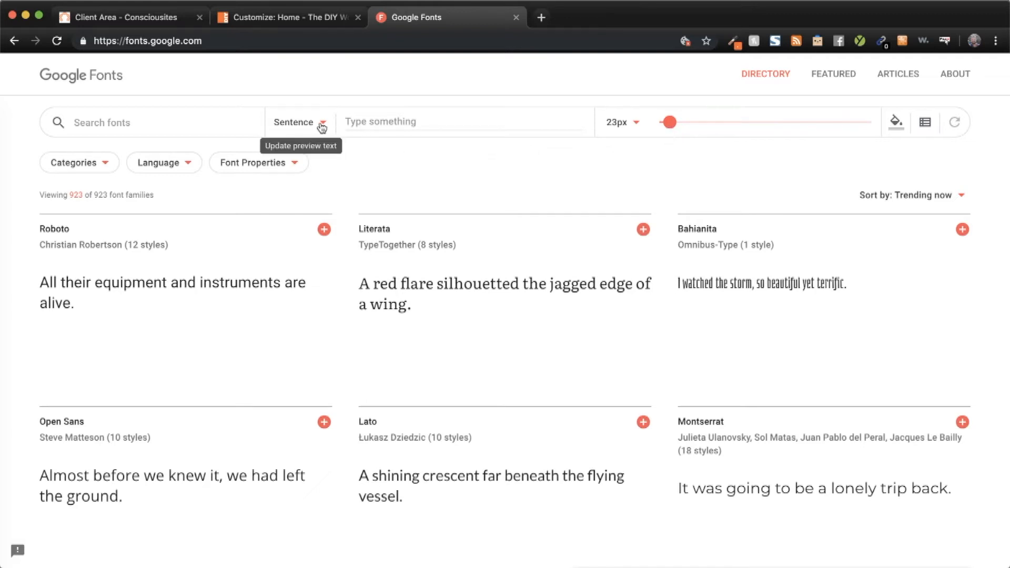
click(364, 122)
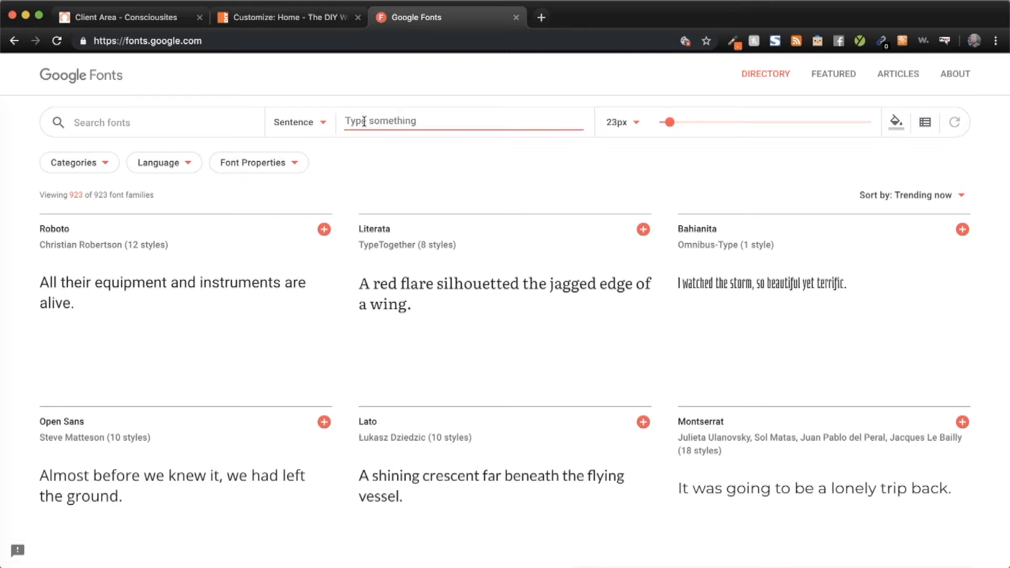
text(o)
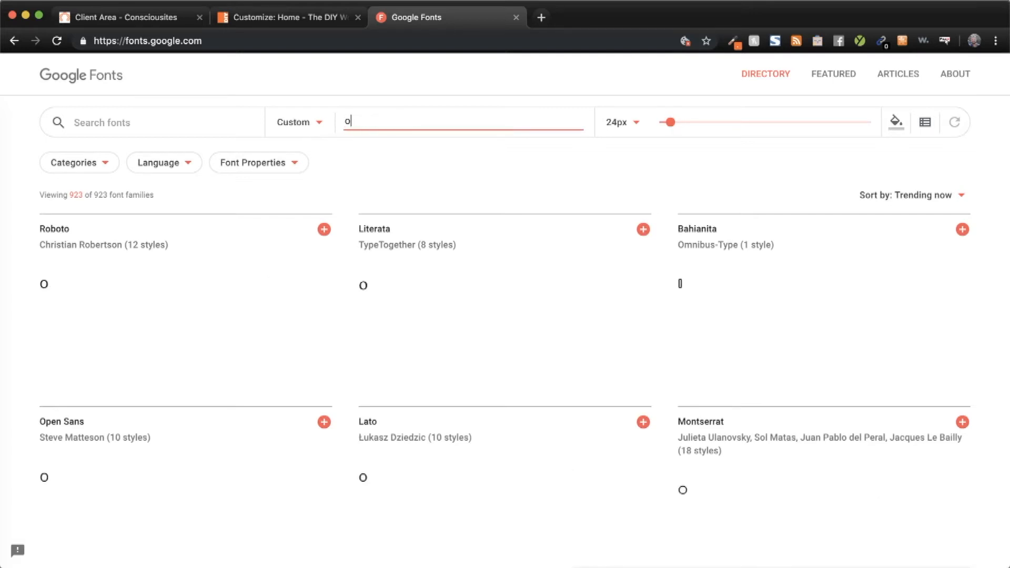
key(BackSpace)
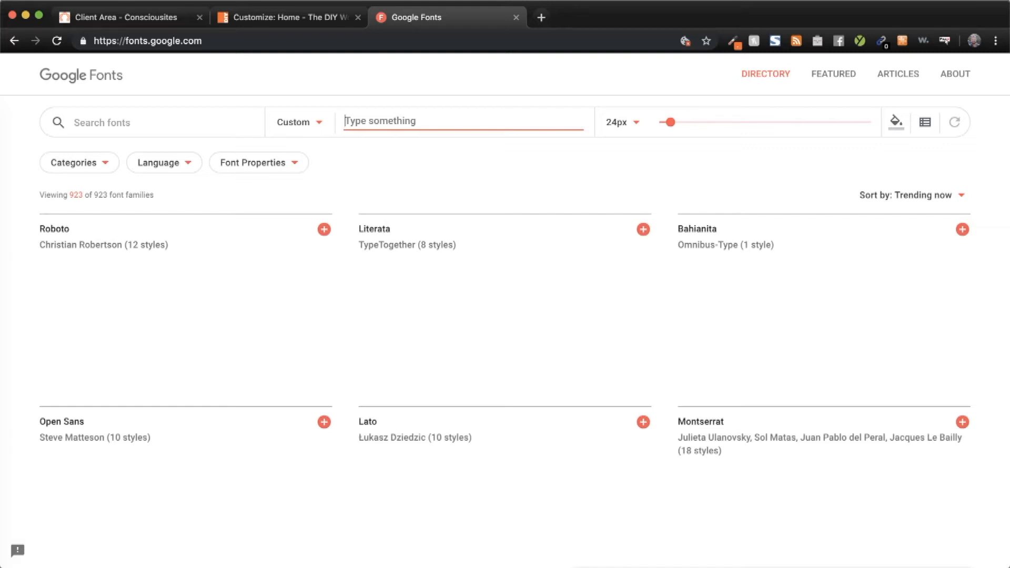
text(Lorem Ipsum Dolor Sit A)
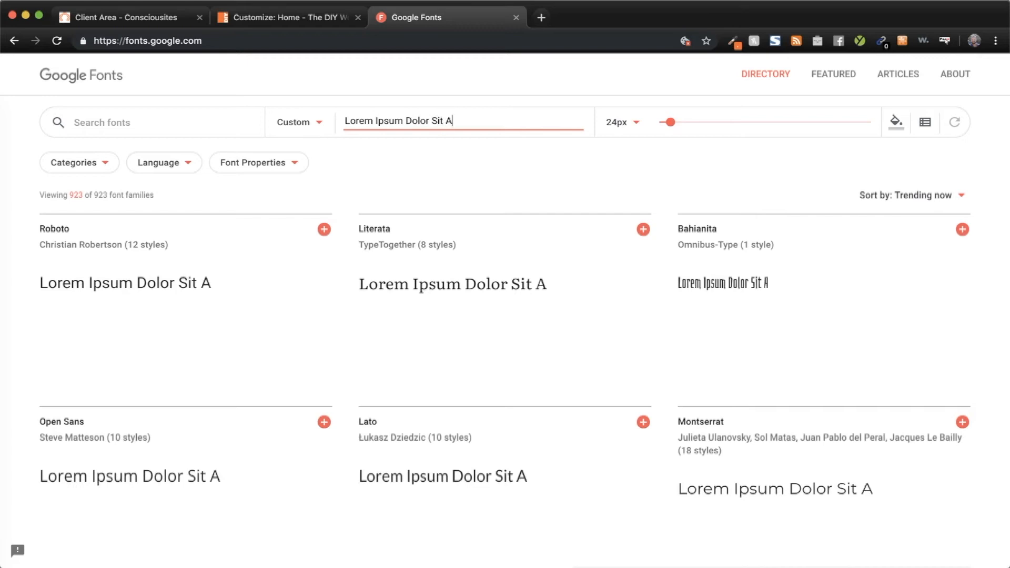
text(men)
key(BackSpace)
text(t)
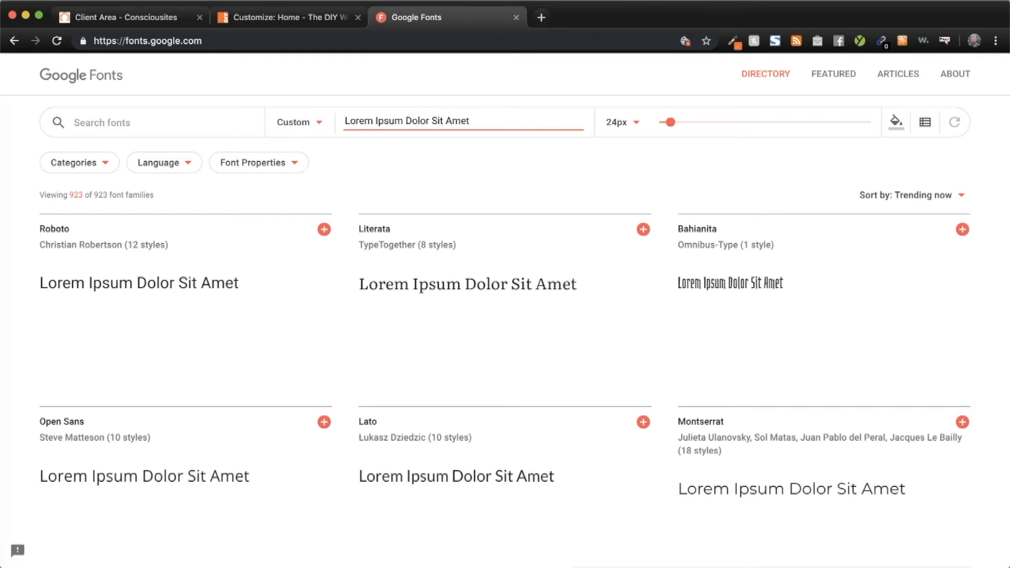
- Compare how the custom sample text looks in the directory's fonts and return to the beginning of the list
scroll(560, 311, down, 10)
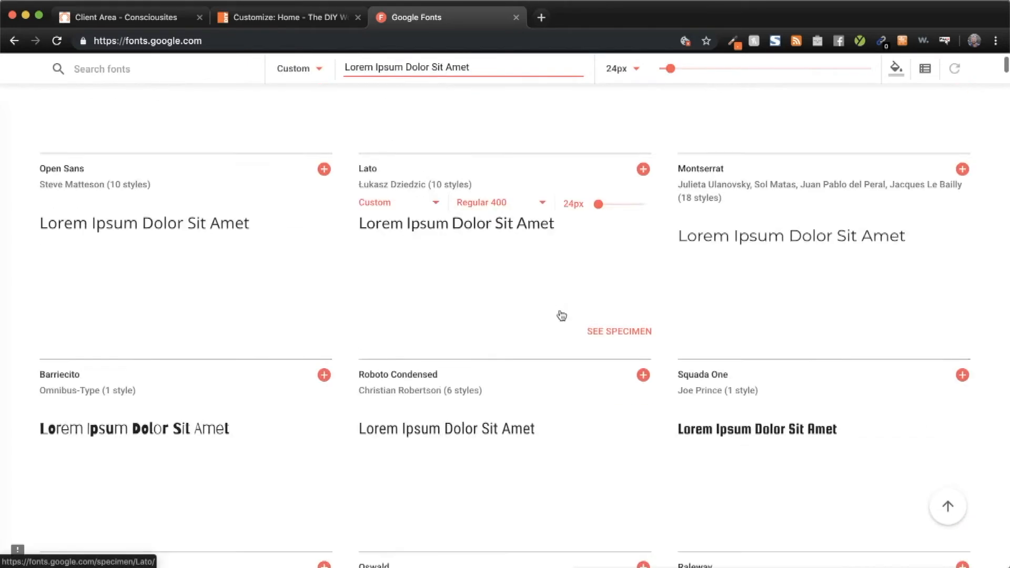
scroll(560, 310, down, 2)
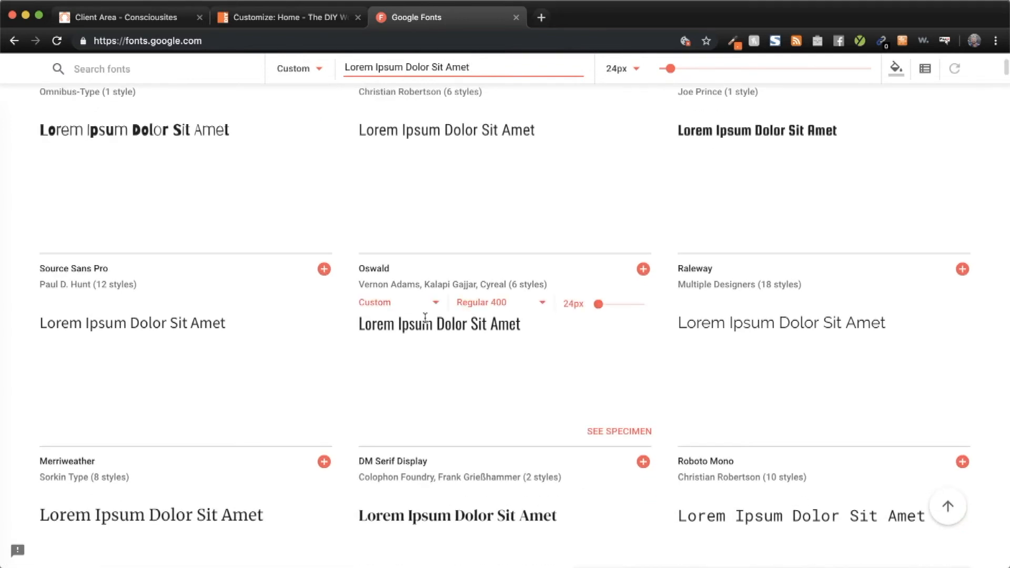
scroll(751, 333, down, 3)
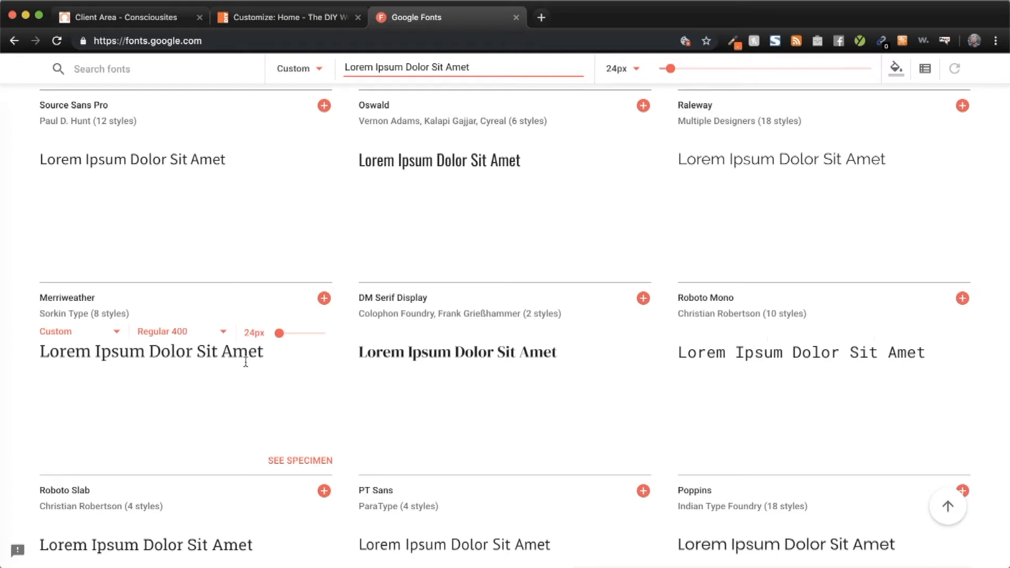
scroll(245, 362, down, 4)
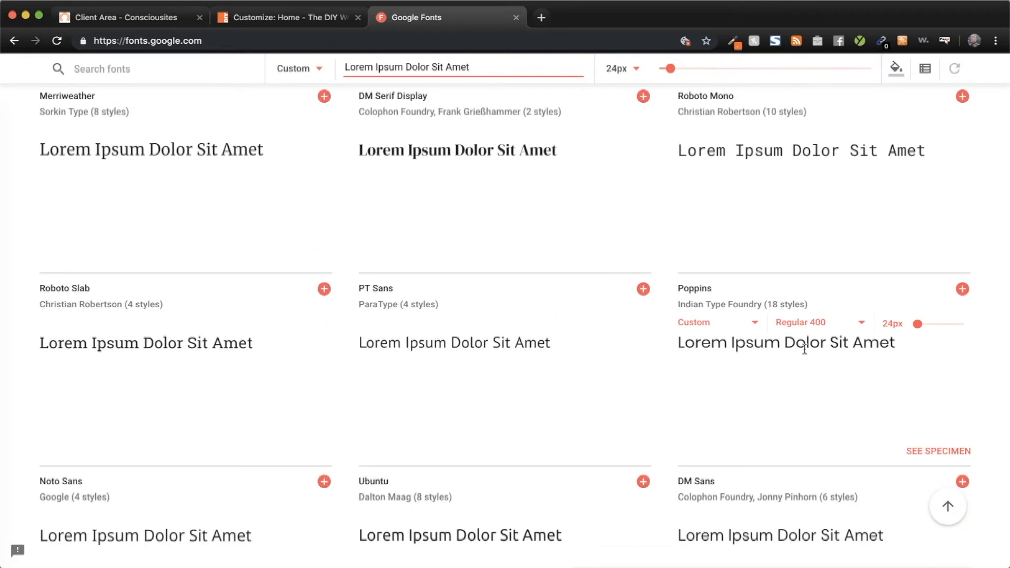
scroll(804, 350, down, 3)
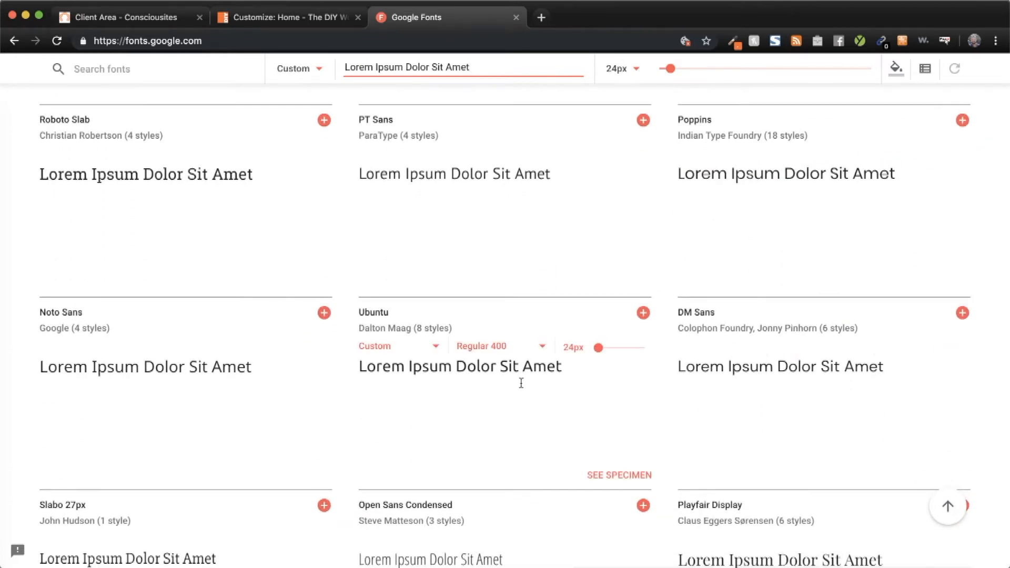
scroll(433, 379, up, 3)
scroll(434, 383, up, 8)
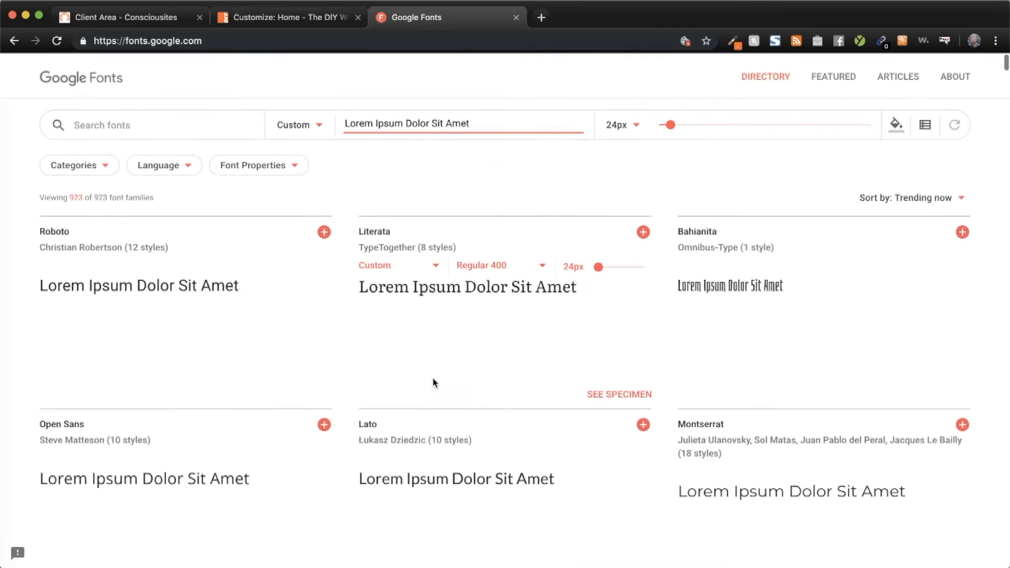
- Replace the sample text with "DIY WordPress Website Course" and look over the font samples that use it
drag(480, 122, 340, 126)
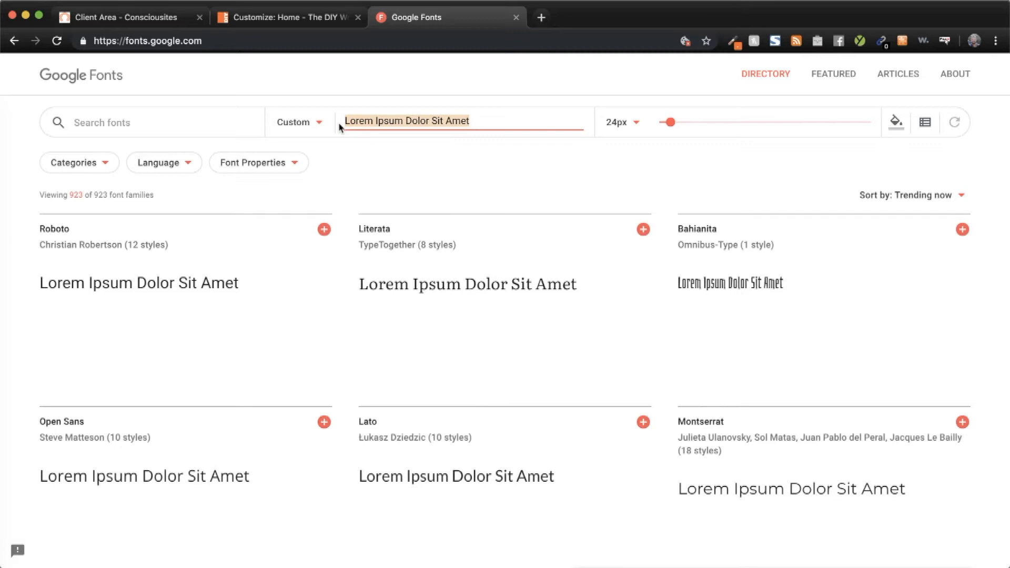
text(DIY Wo)
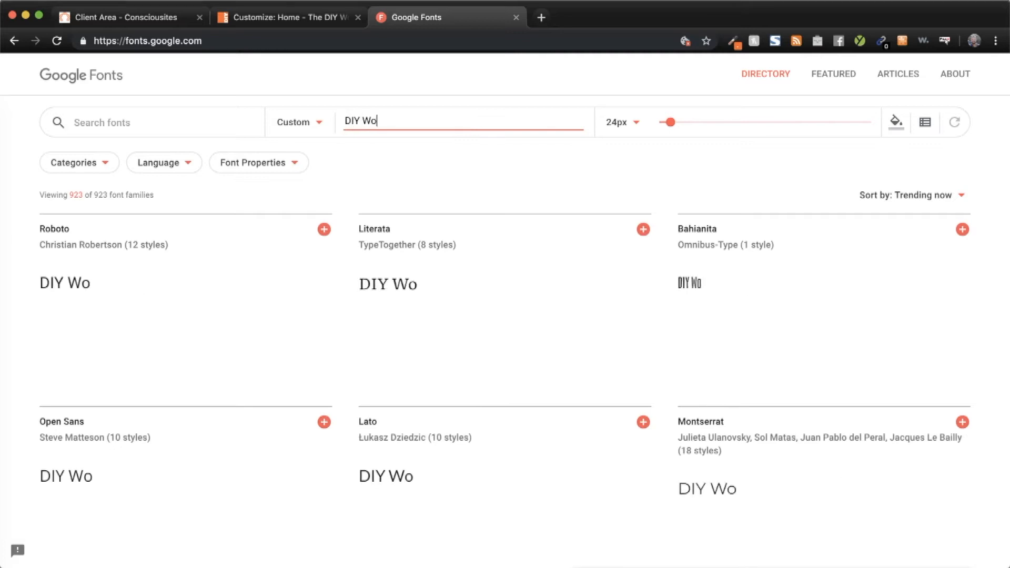
text(rdPress Website Course)
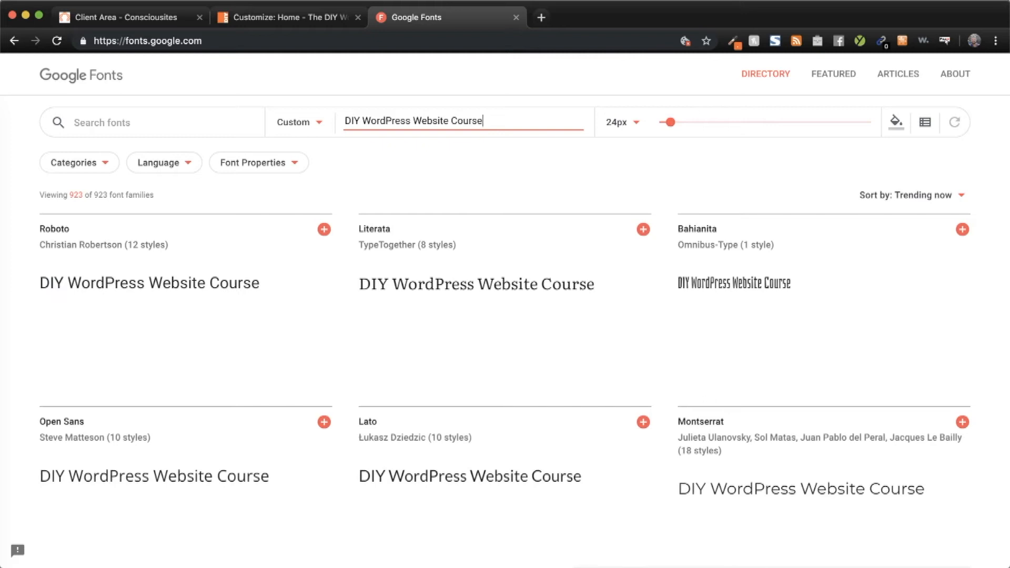
scroll(452, 381, down, 4)
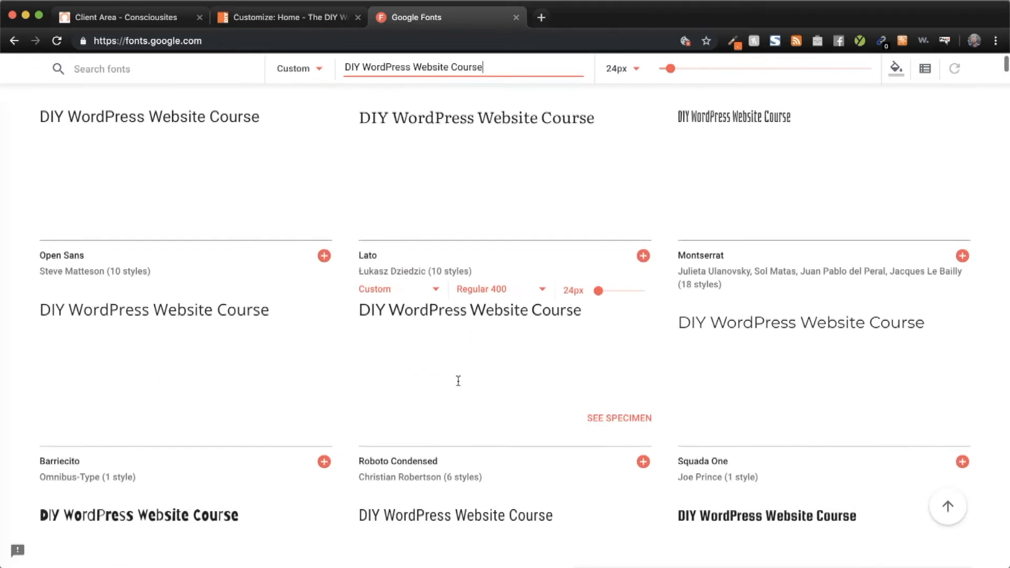
scroll(506, 388, down, 5)
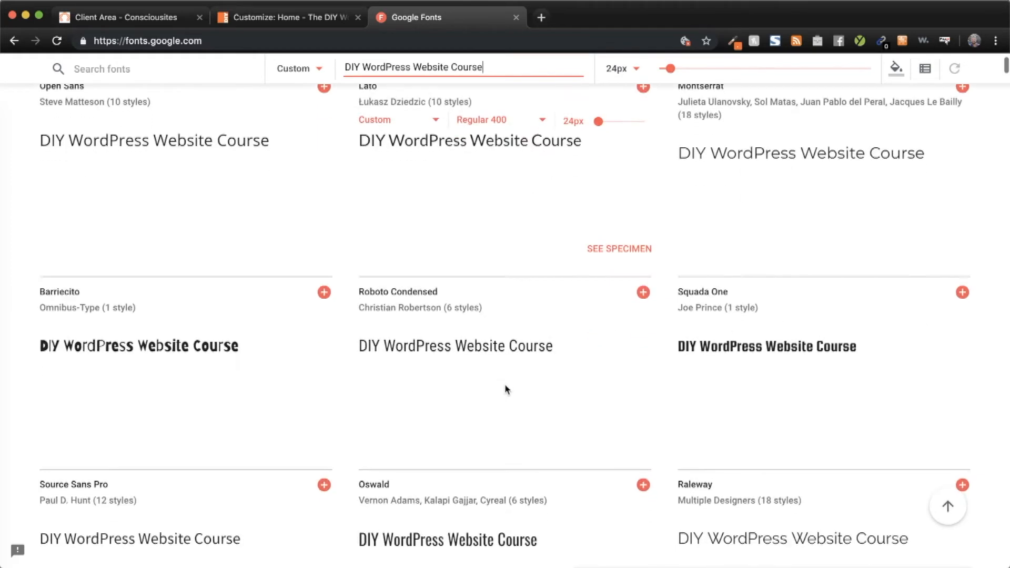
scroll(506, 389, down, 6)
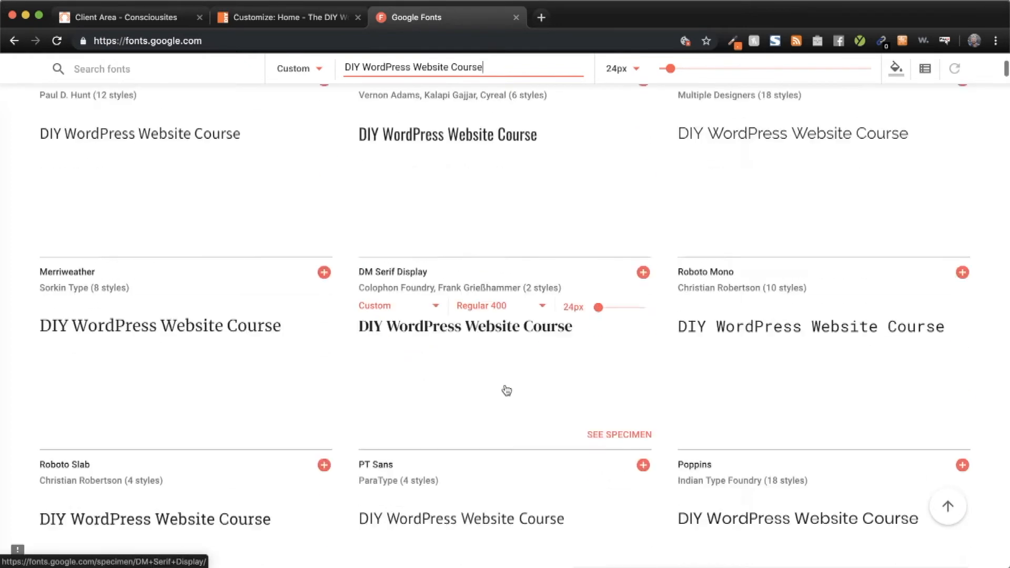
scroll(506, 389, up, 14)
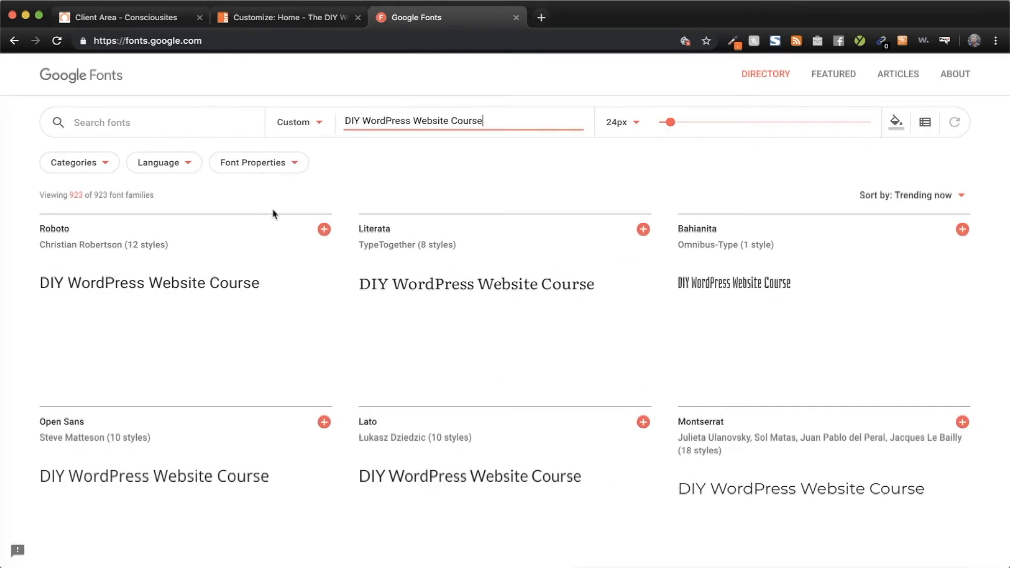
- Filter the fonts by a thickness of 8 and browse the matching samples
click(295, 163)
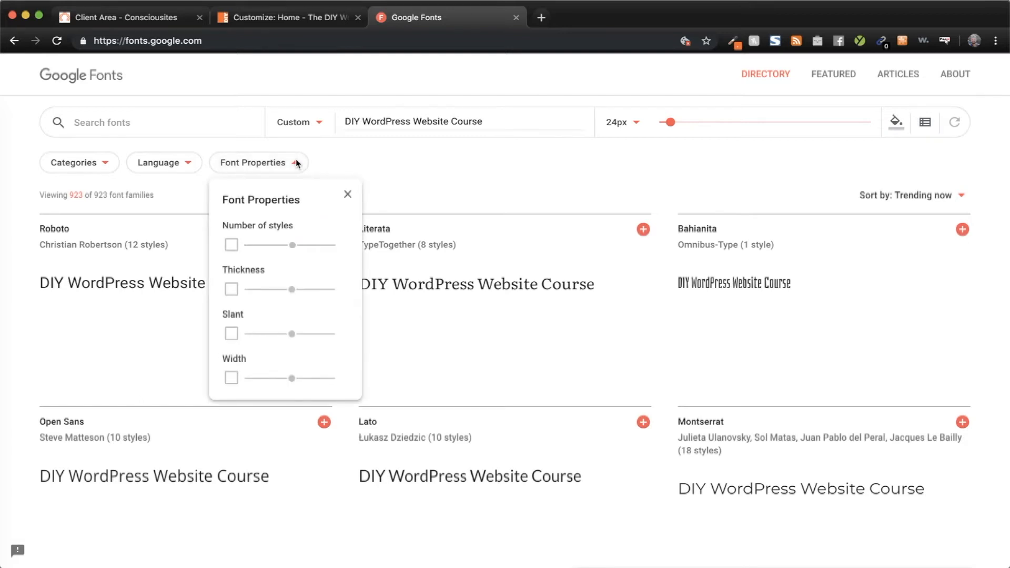
click(231, 289)
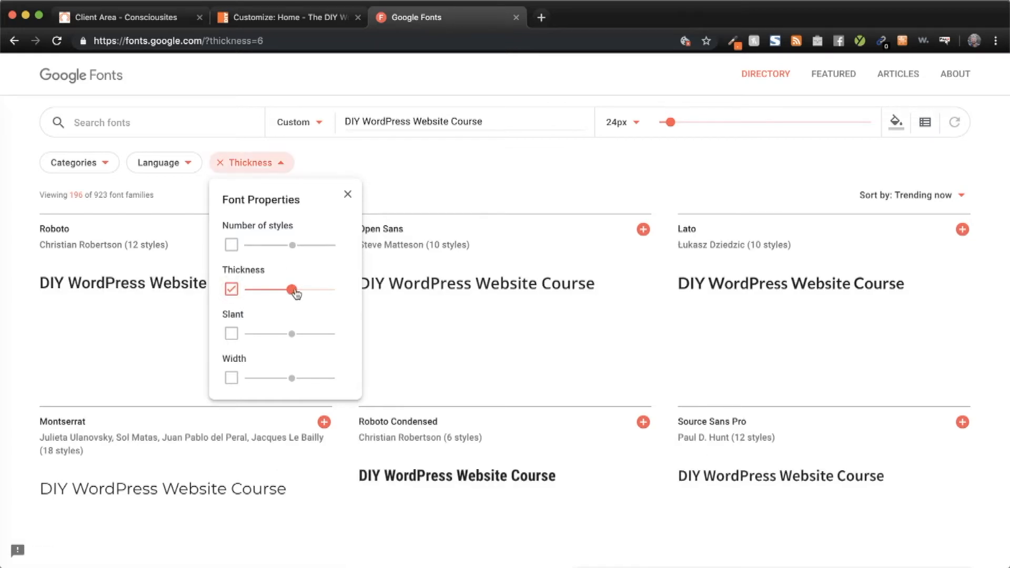
drag(296, 293, 319, 293)
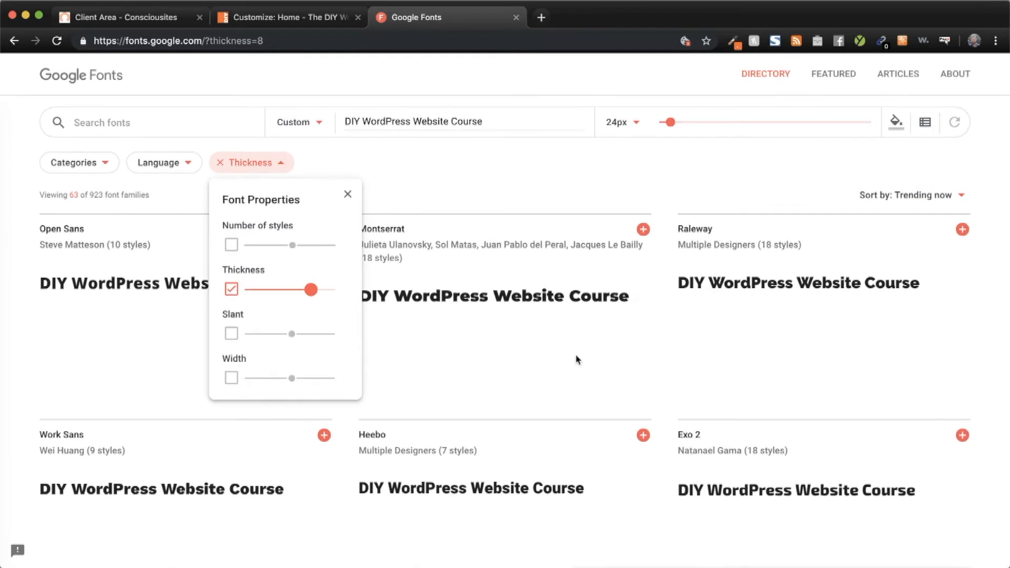
click(479, 337)
scroll(406, 292, down, 15)
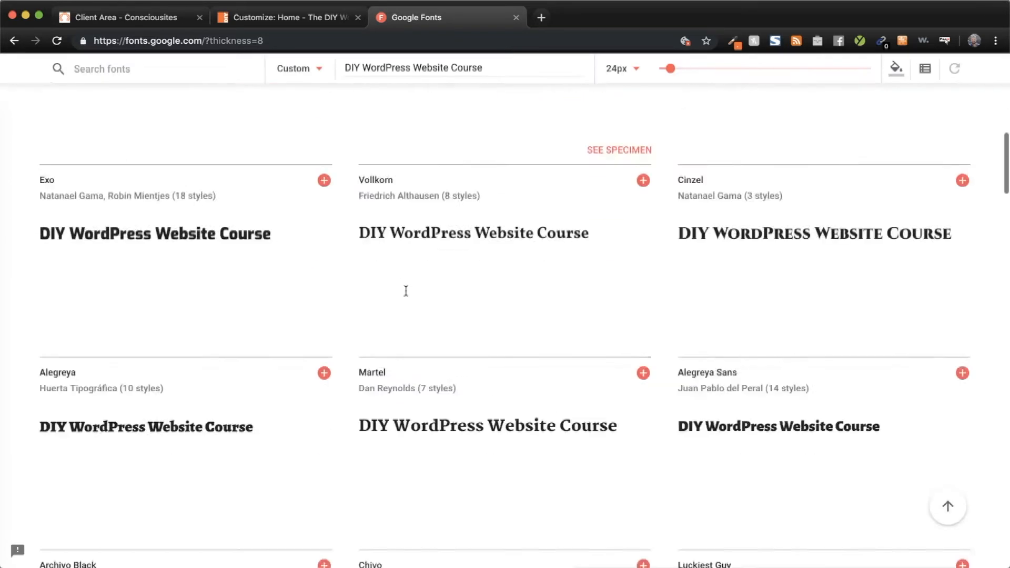
scroll(405, 293, down, 12)
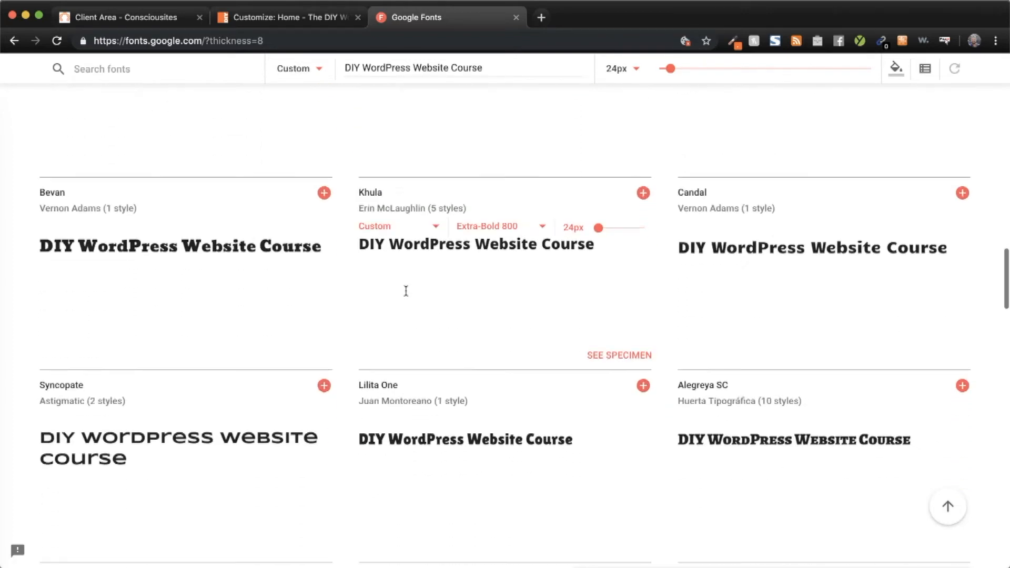
scroll(406, 291, down, 3)
scroll(406, 289, up, 20)
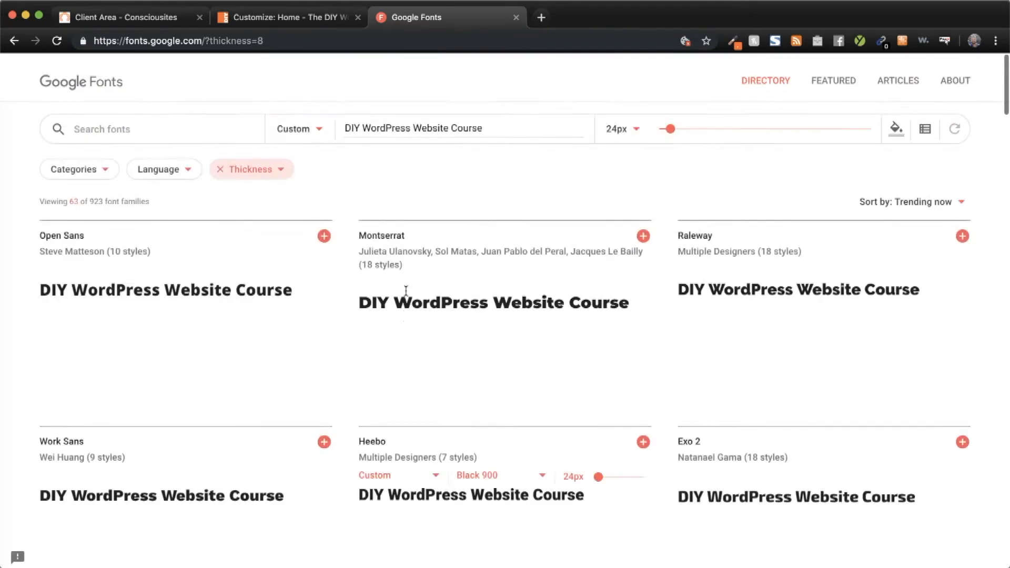
- Replace the thickness filter with a slant filter of 7 and browse the matching samples
click(281, 163)
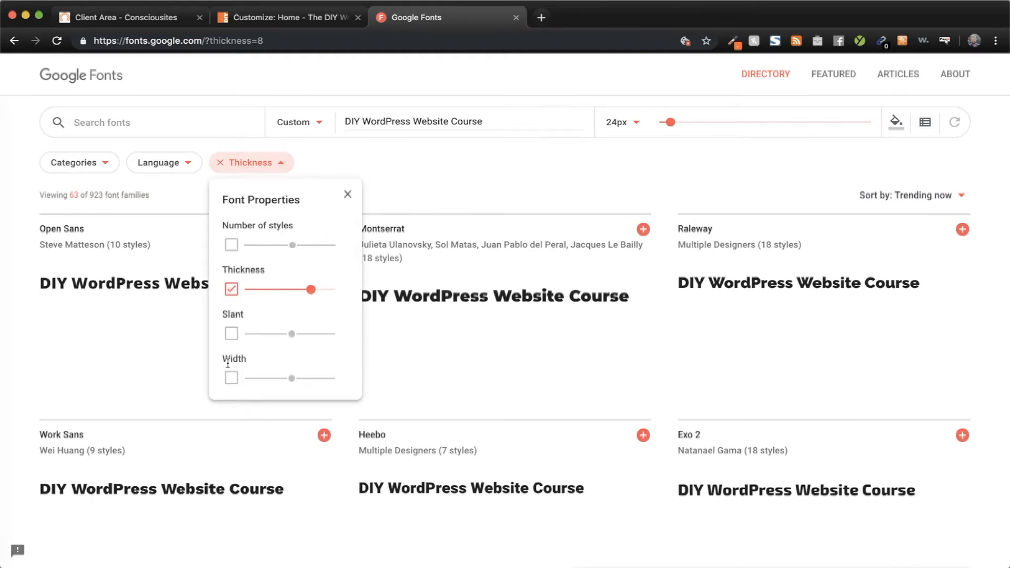
click(231, 289)
click(232, 333)
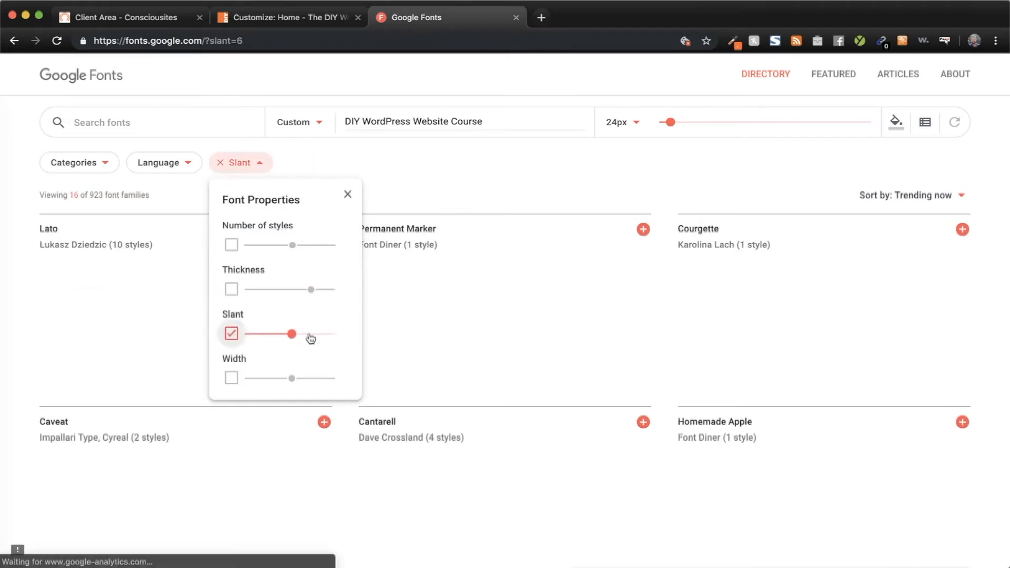
drag(292, 337, 303, 338)
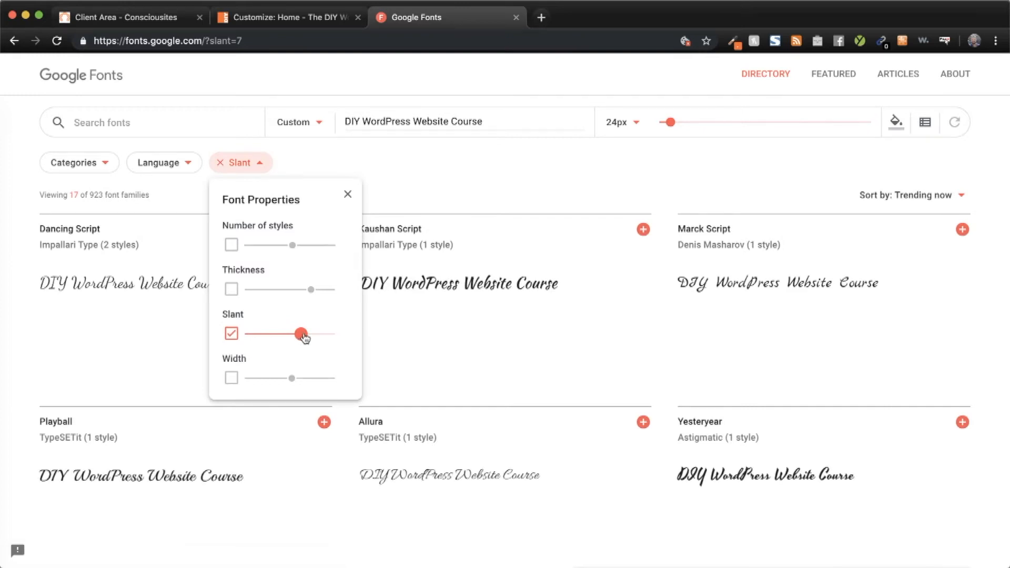
click(505, 376)
scroll(505, 376, down, 10)
scroll(505, 375, down, 5)
scroll(505, 373, up, 15)
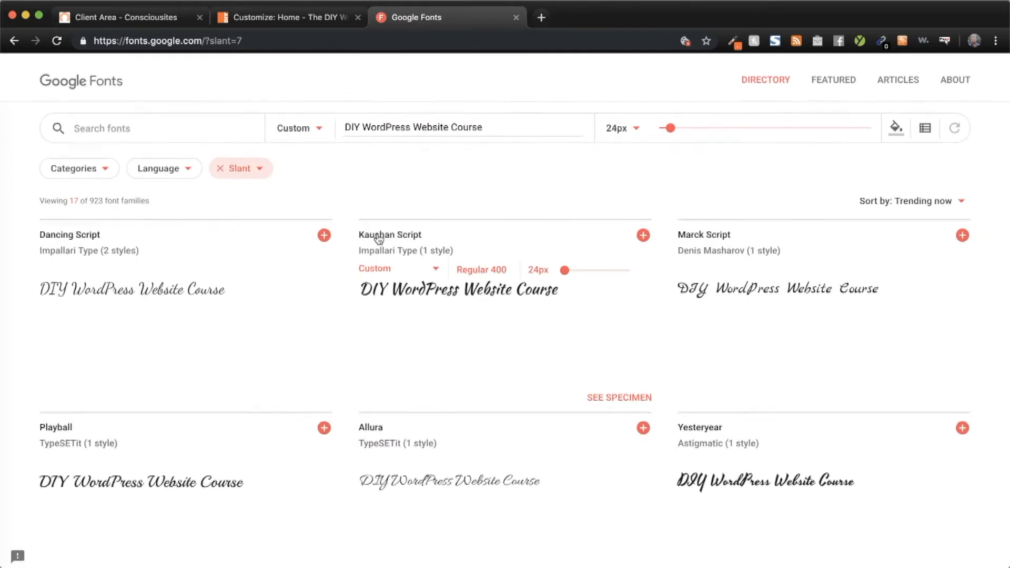
- Clear the slant filter and limit the font categories to Display by excluding Serif, Sans Serif, Handwriting and Monospace
click(220, 166)
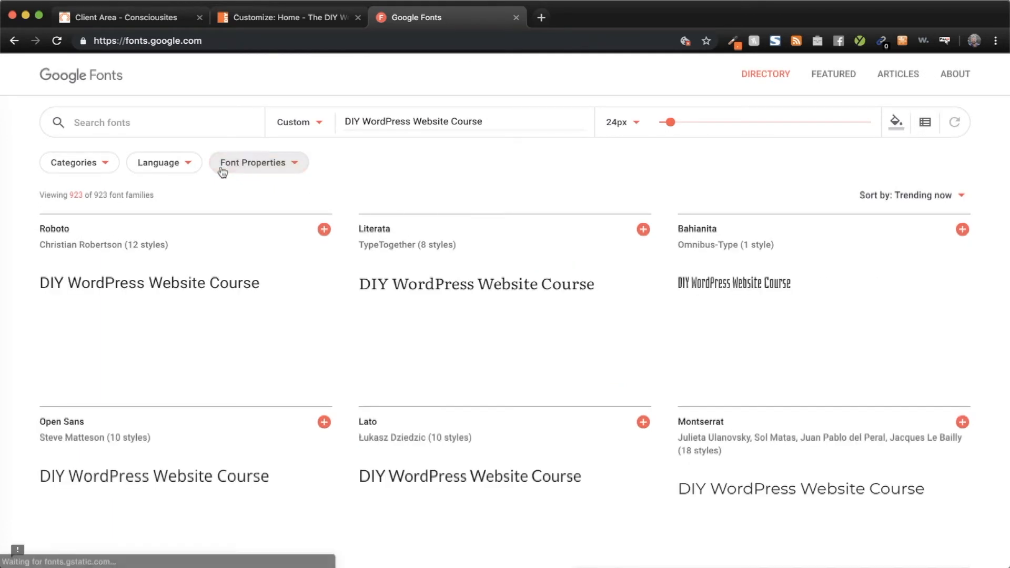
click(99, 165)
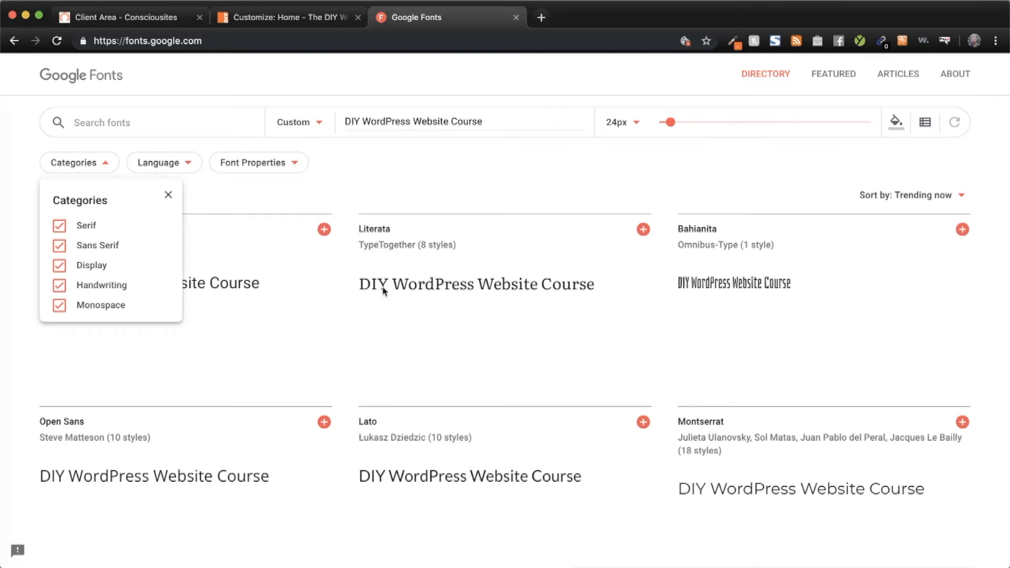
click(58, 226)
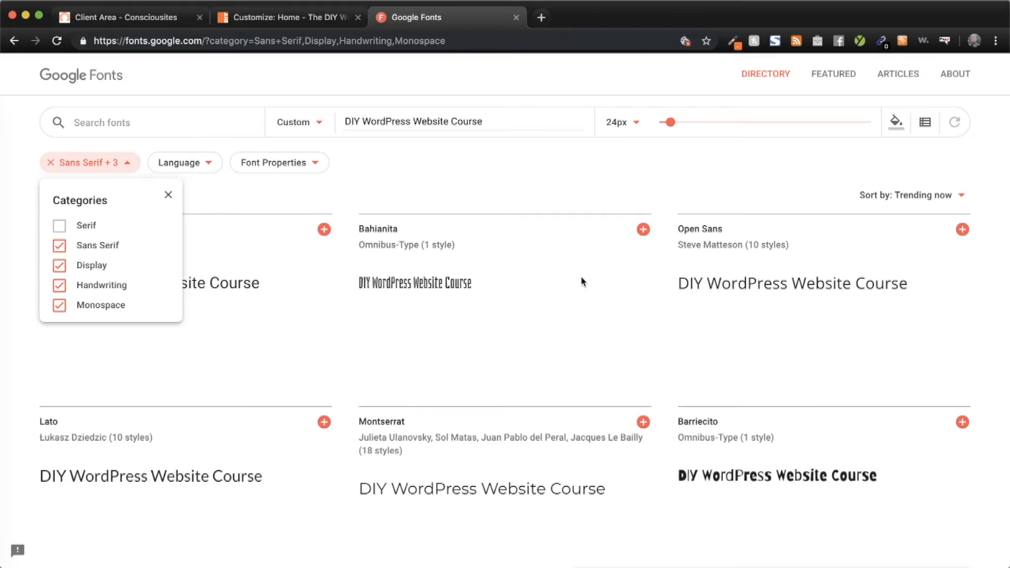
click(60, 249)
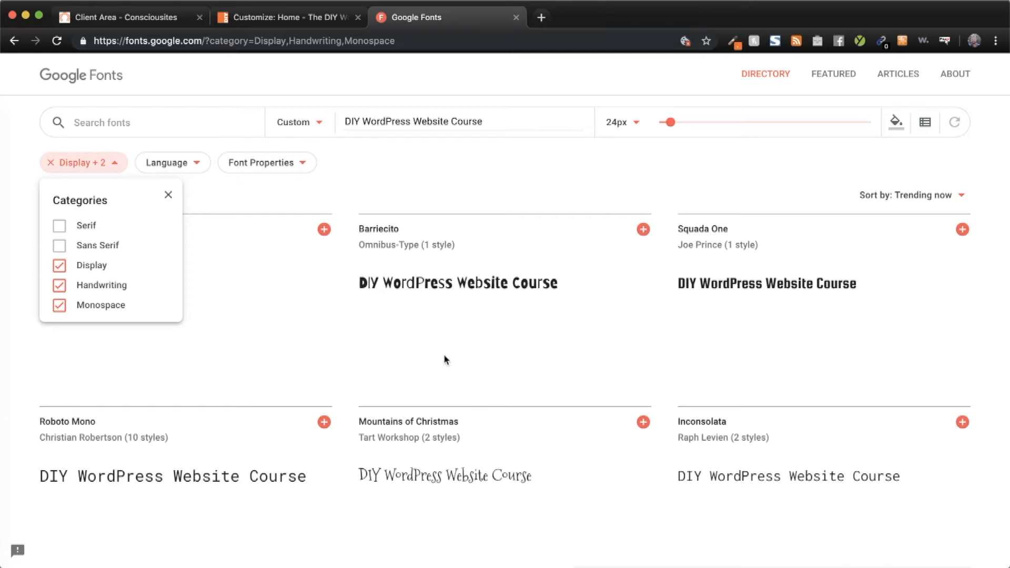
click(59, 286)
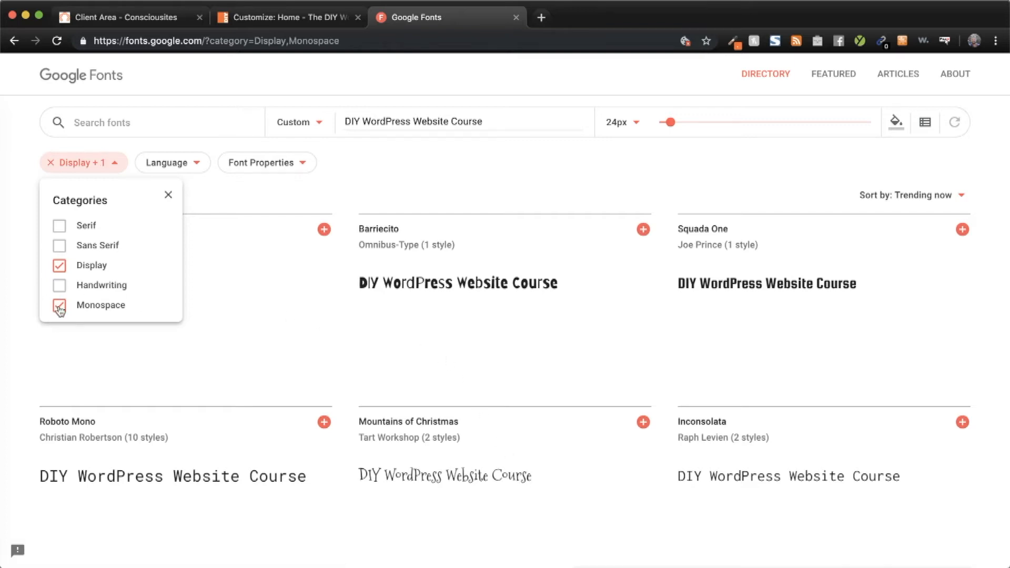
click(59, 305)
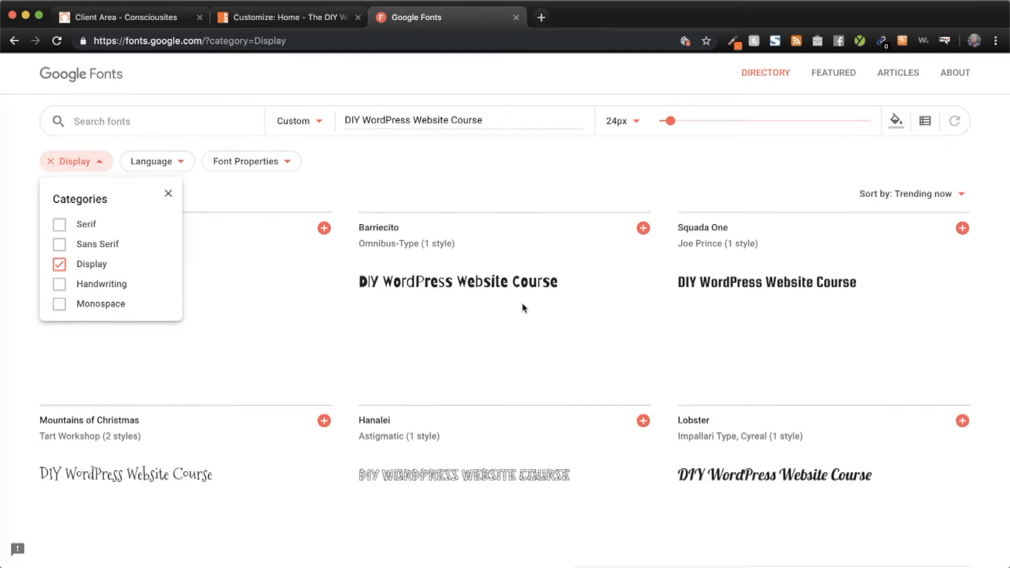
- Examine the Display font samples showing the custom text, going down the results and back to the start of the list
scroll(487, 356, down, 6)
scroll(487, 357, down, 5)
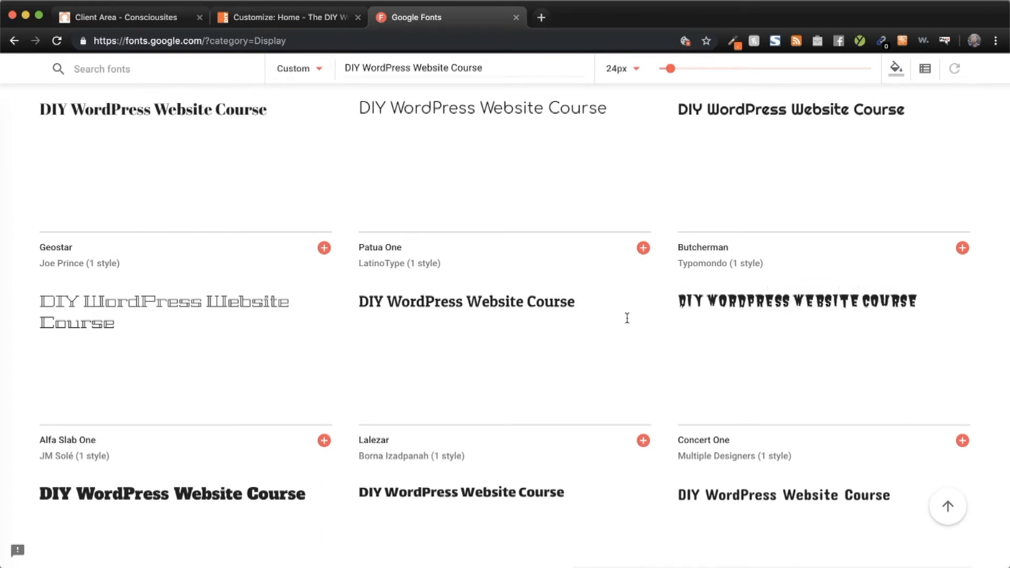
scroll(473, 333, down, 1)
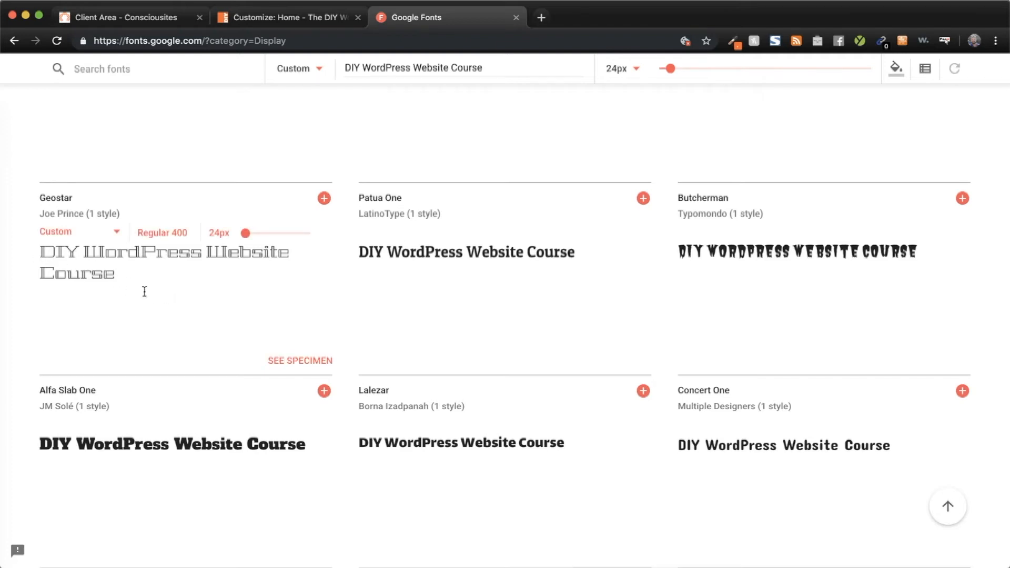
scroll(150, 294, down, 5)
scroll(154, 296, down, 1)
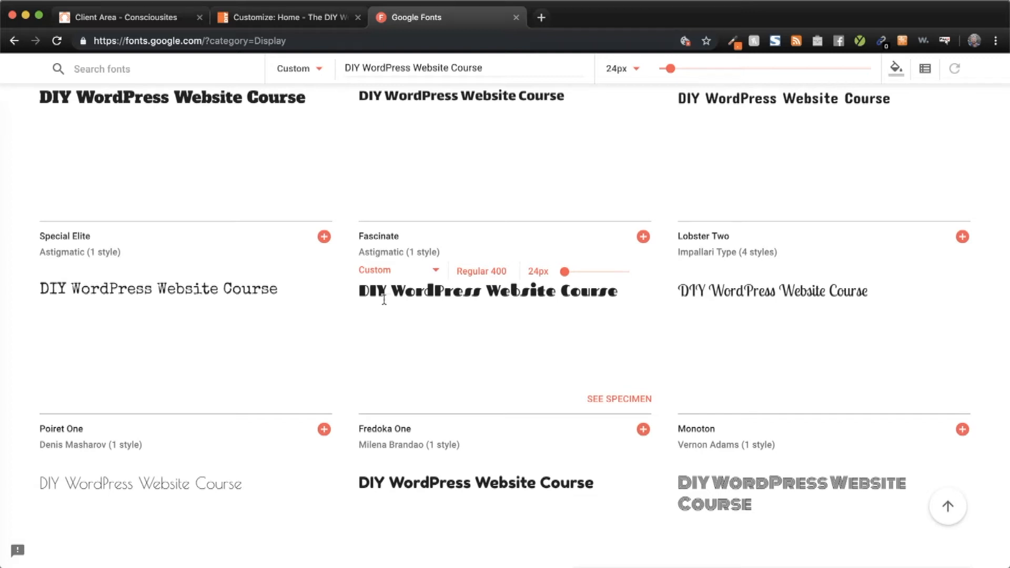
scroll(390, 298, down, 4)
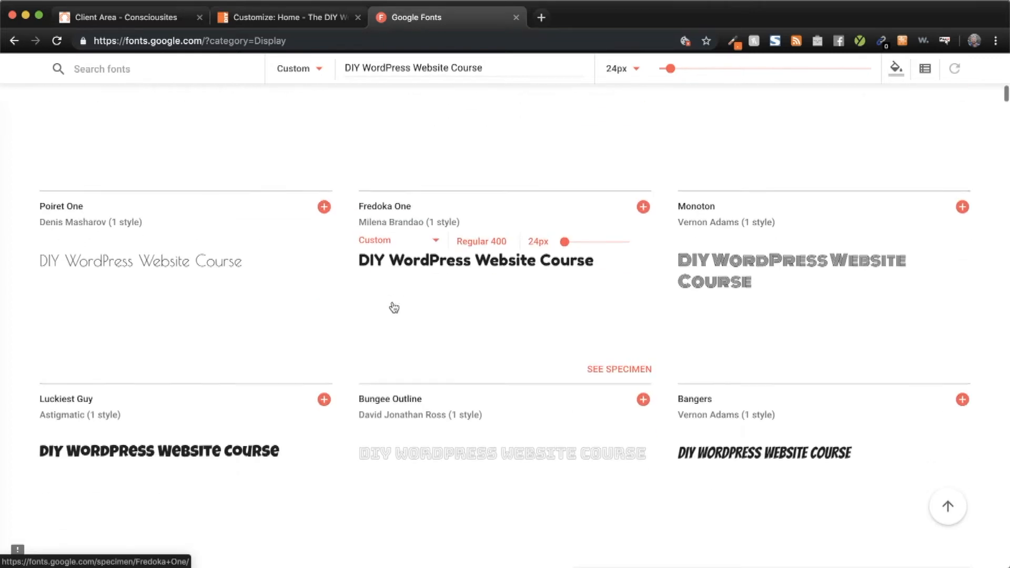
scroll(761, 289, down, 7)
scroll(762, 289, down, 4)
scroll(762, 290, up, 20)
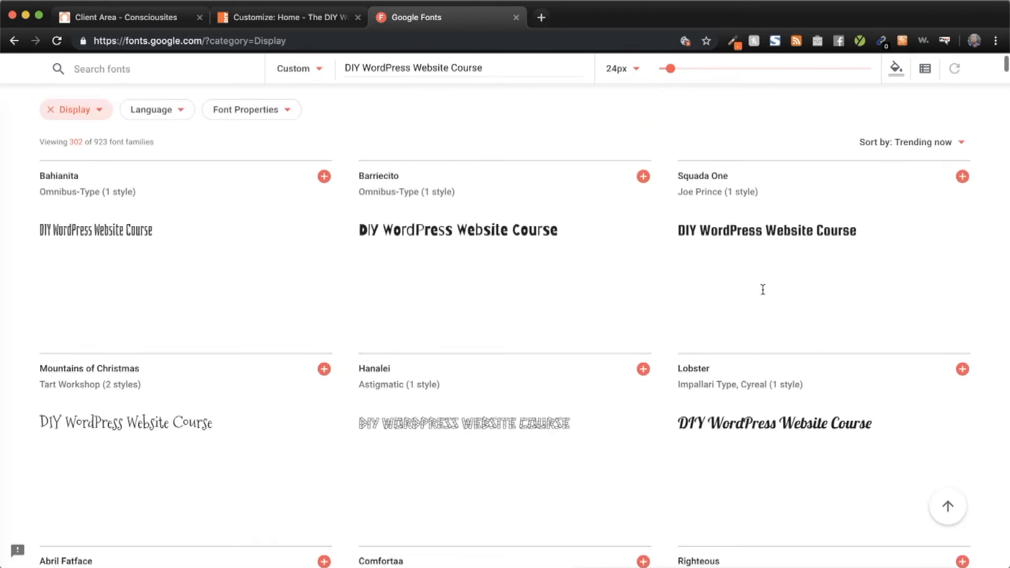
scroll(762, 289, up, 2)
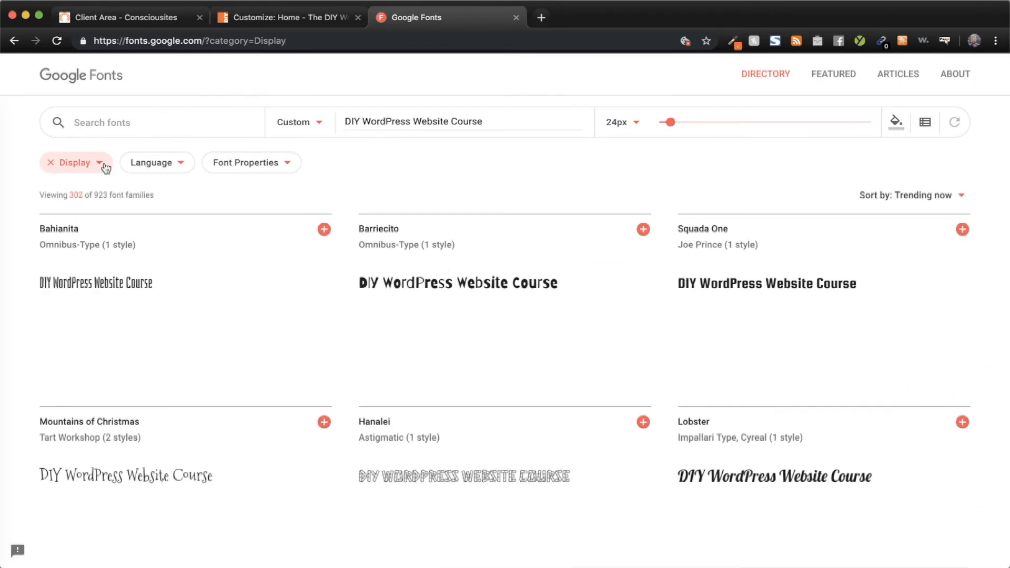
- Replace the Display category filter with Handwriting and browse the matching font samples
click(100, 163)
click(62, 265)
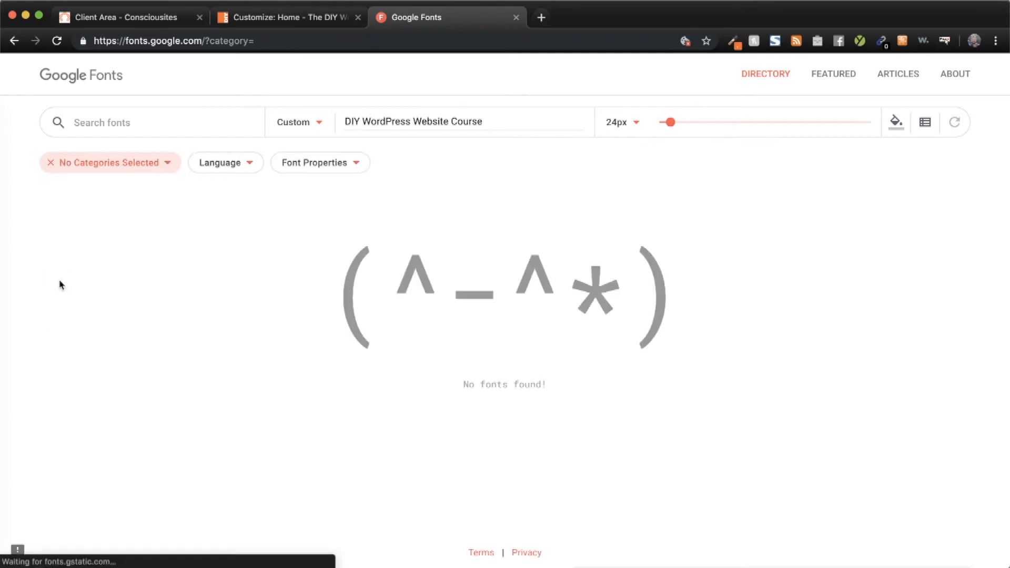
click(72, 163)
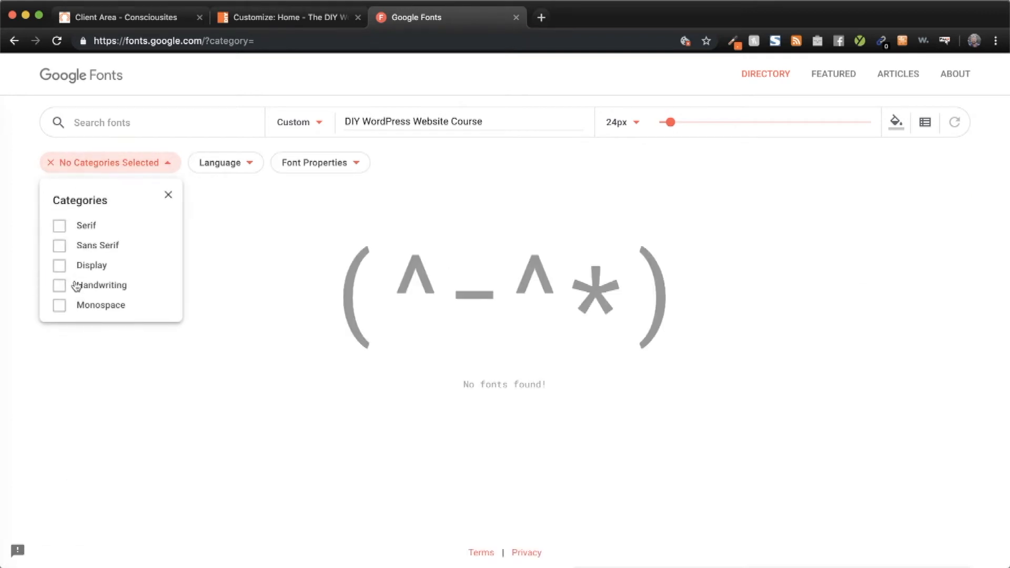
click(59, 285)
scroll(573, 319, down, 4)
scroll(573, 319, down, 10)
scroll(573, 318, down, 5)
scroll(573, 318, up, 15)
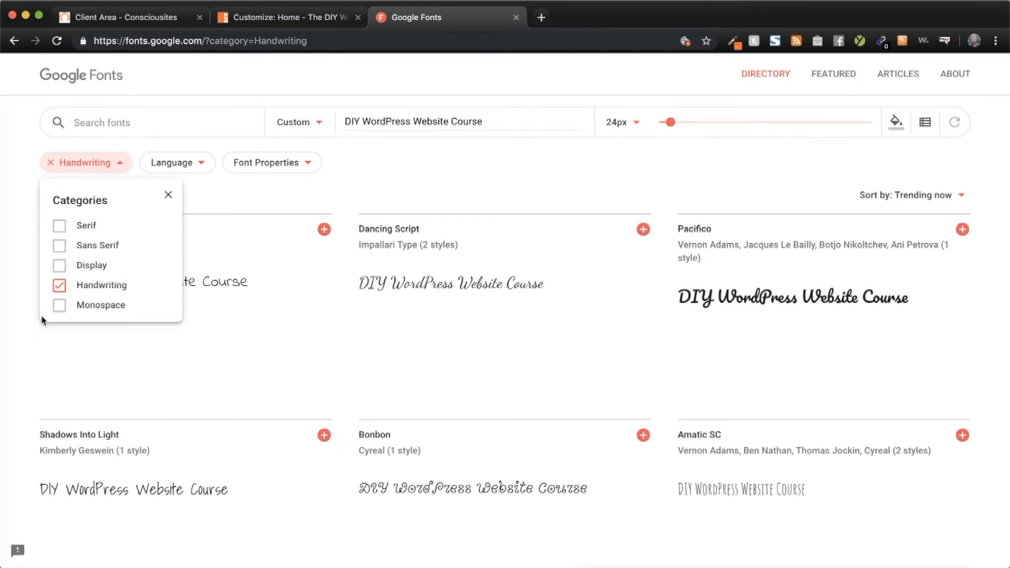
- Switch the category filter from Handwriting to Monospace and look through the matching font samples
click(59, 285)
click(82, 168)
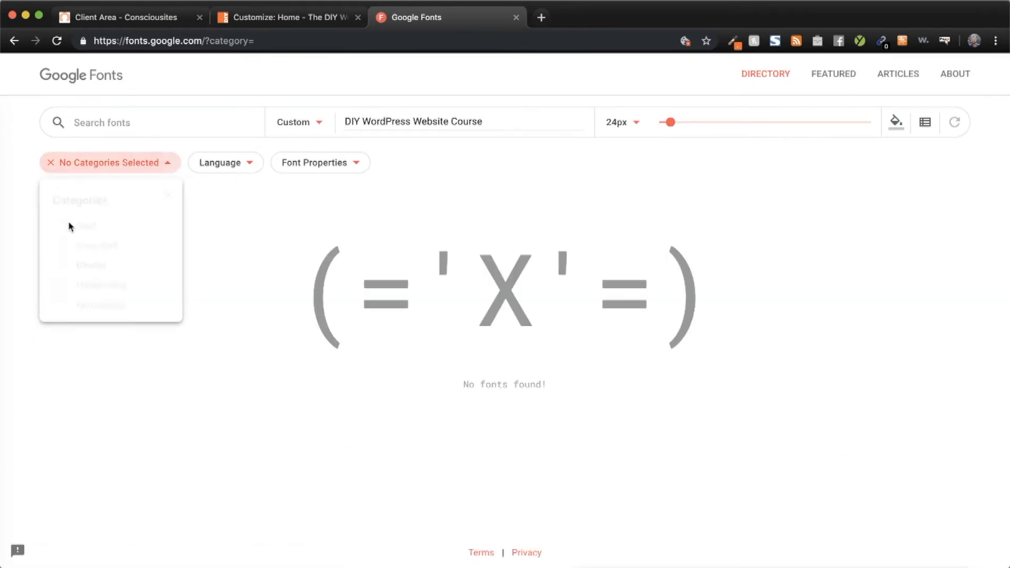
click(59, 305)
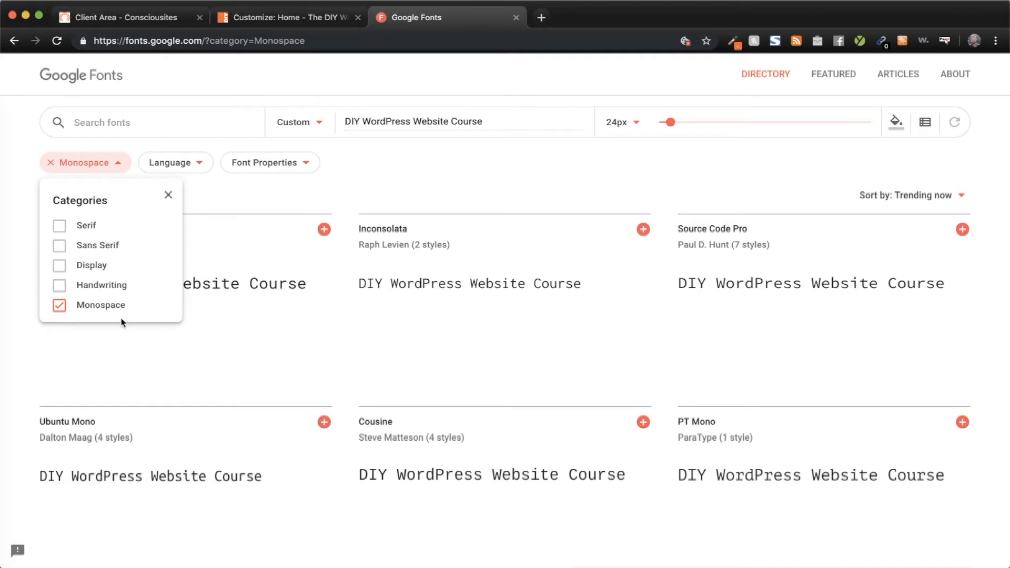
scroll(367, 413, down, 10)
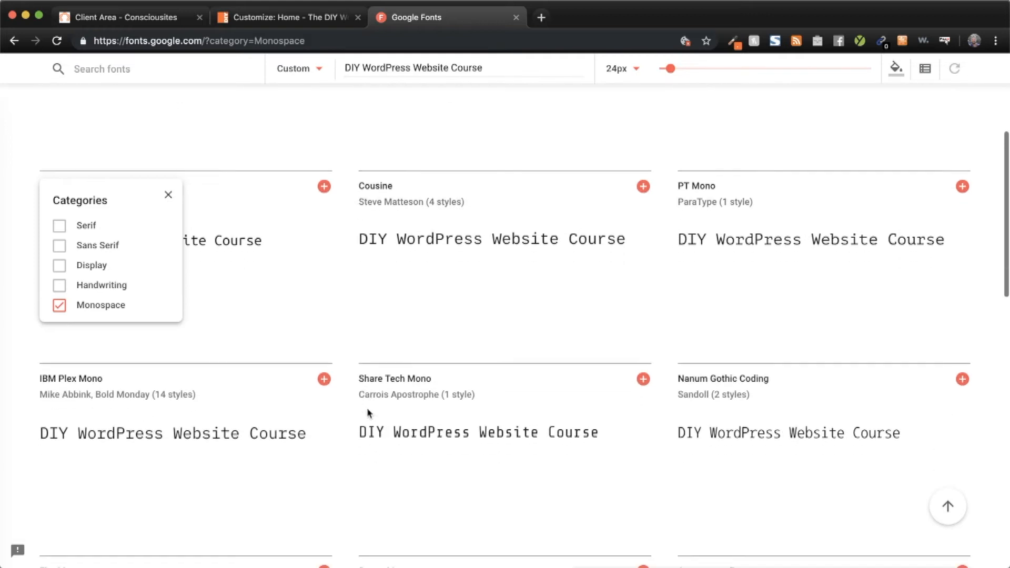
scroll(368, 413, down, 7)
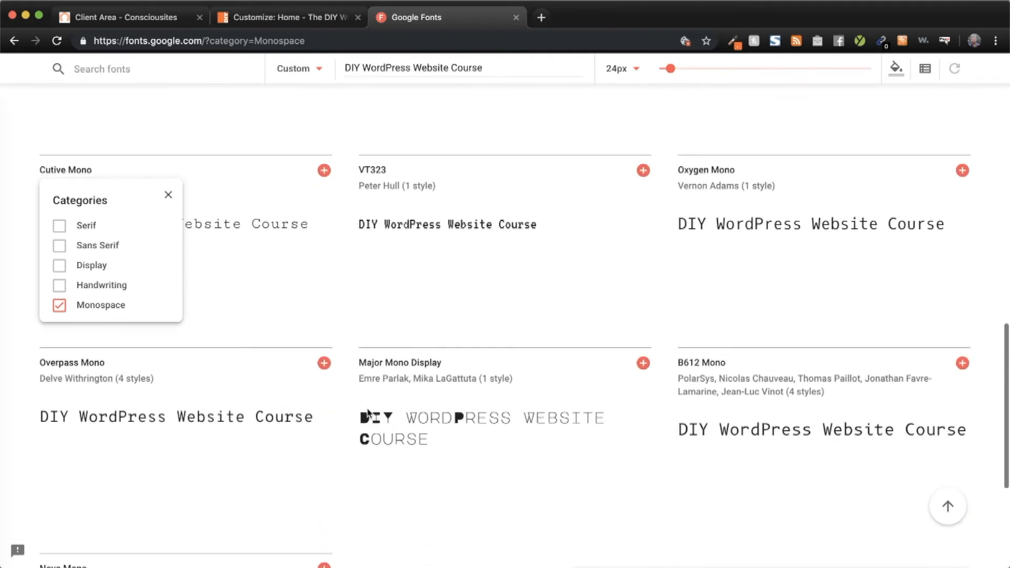
scroll(368, 412, down, 3)
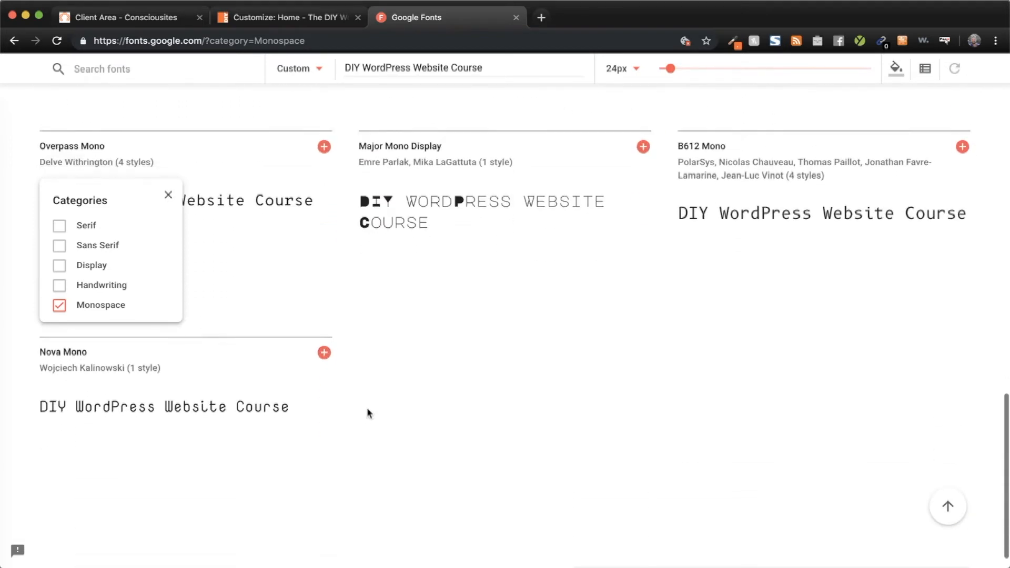
scroll(367, 413, up, 20)
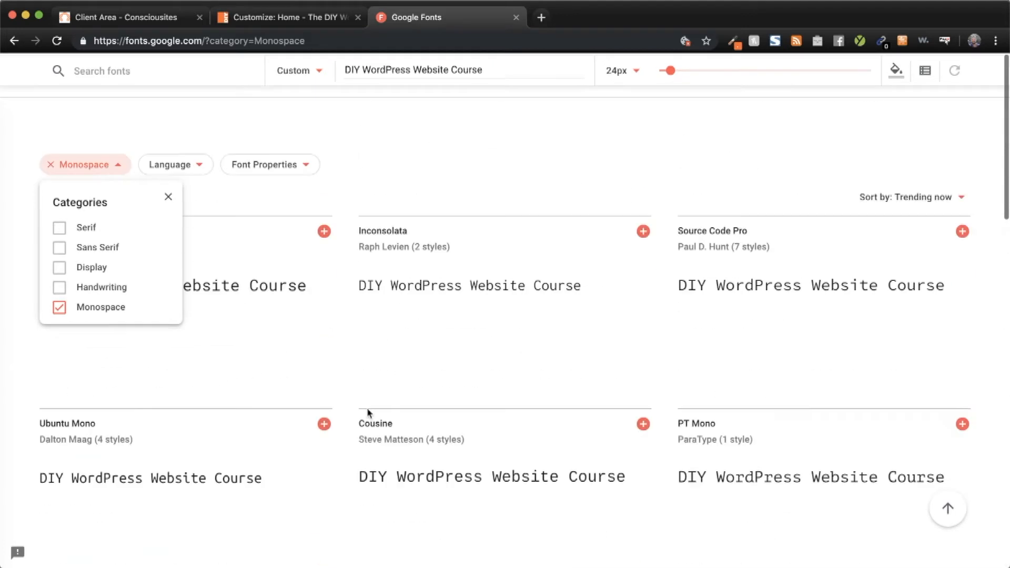
- Replace the Monospace category filter with Serif and browse the matching font samples
click(60, 307)
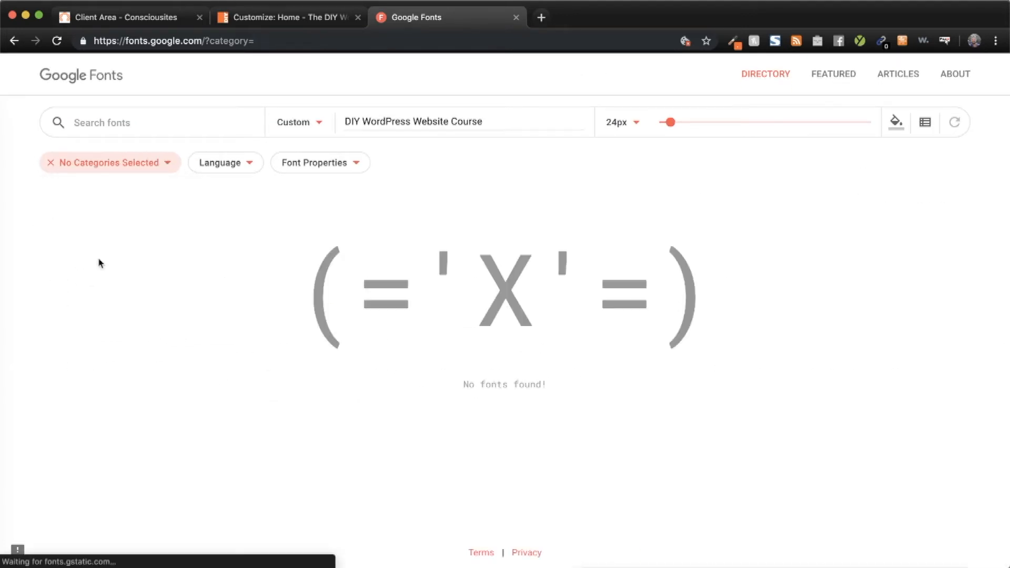
click(82, 167)
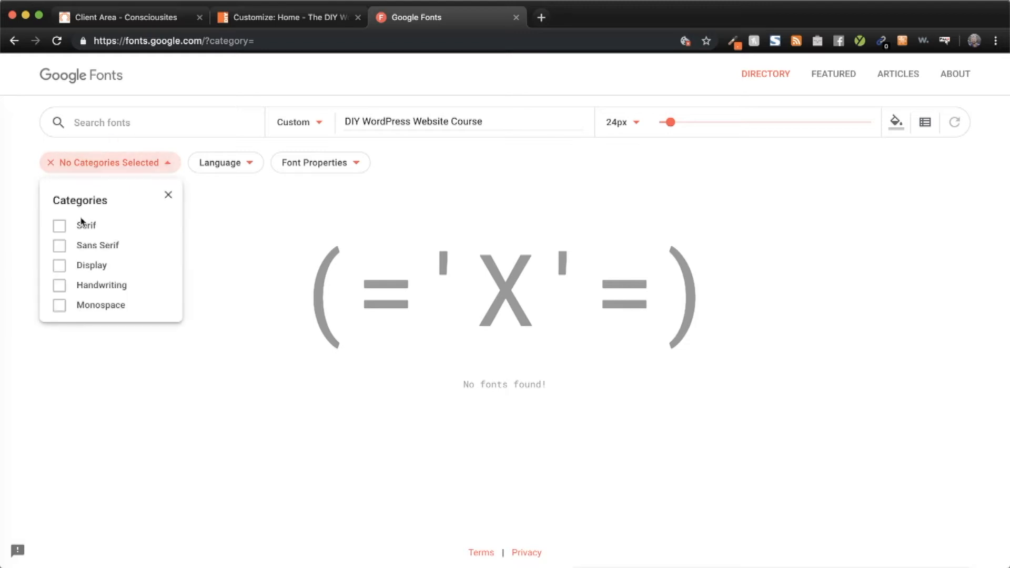
click(59, 225)
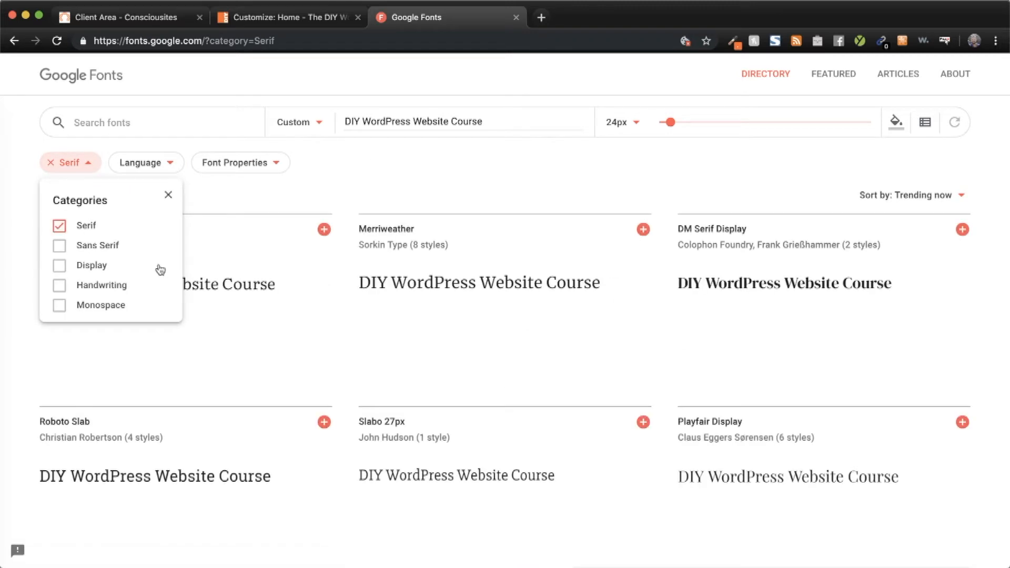
scroll(563, 394, down, 6)
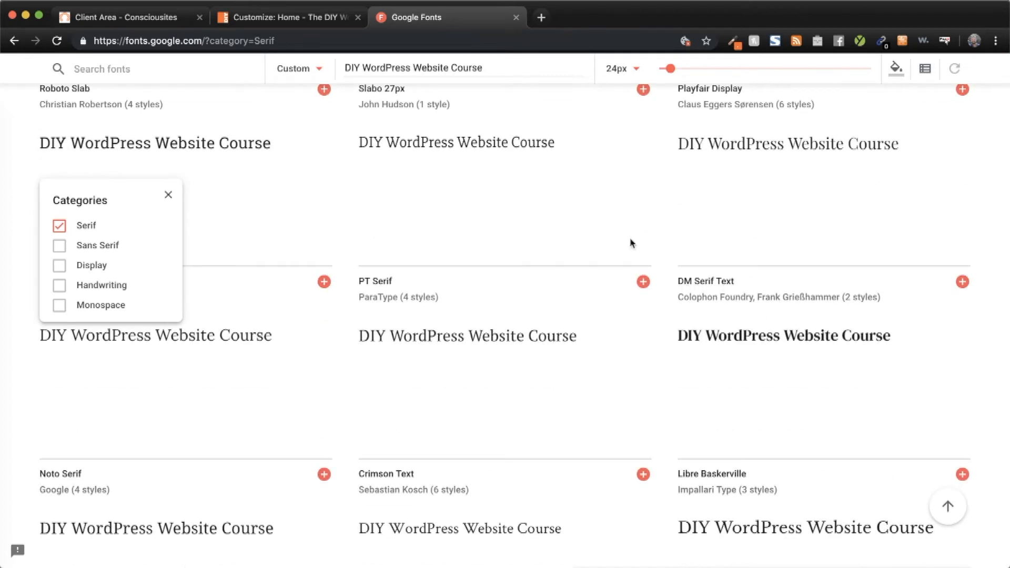
- Return to the Theme Customizer and look through the fonts offered for the header font
click(282, 20)
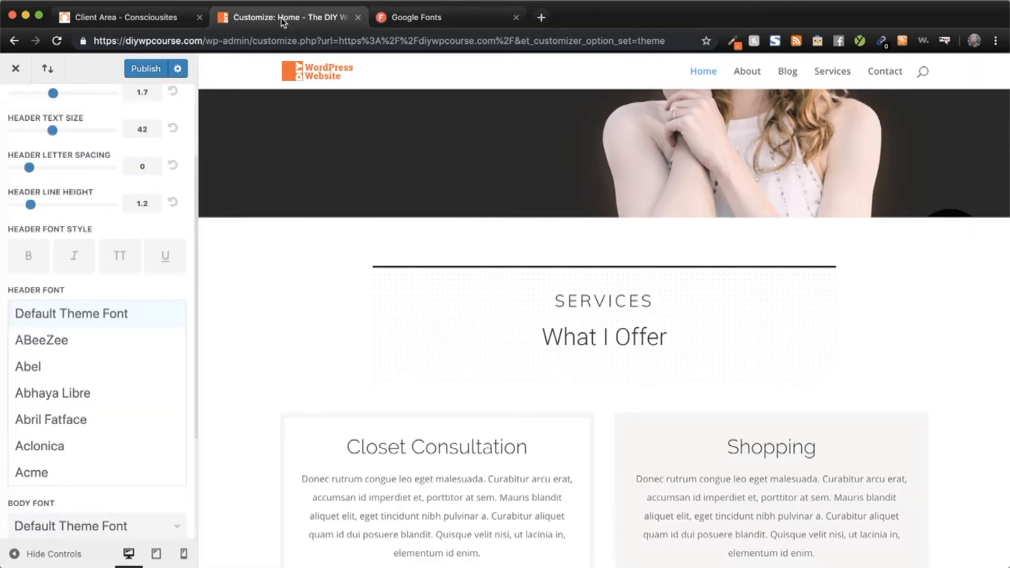
scroll(42, 395, down, 2)
scroll(37, 409, down, 6)
scroll(38, 409, down, 20)
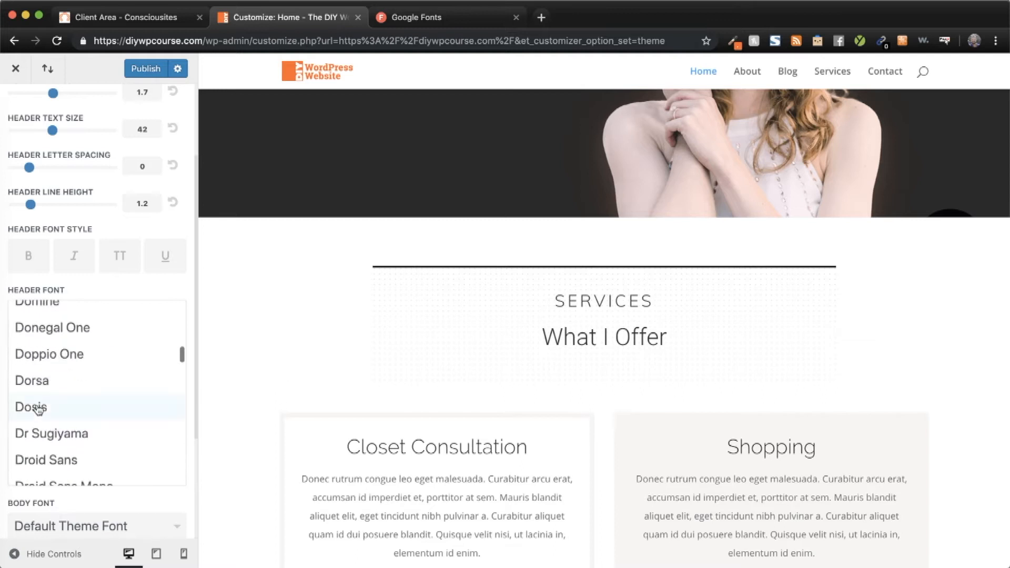
scroll(38, 409, down, 3)
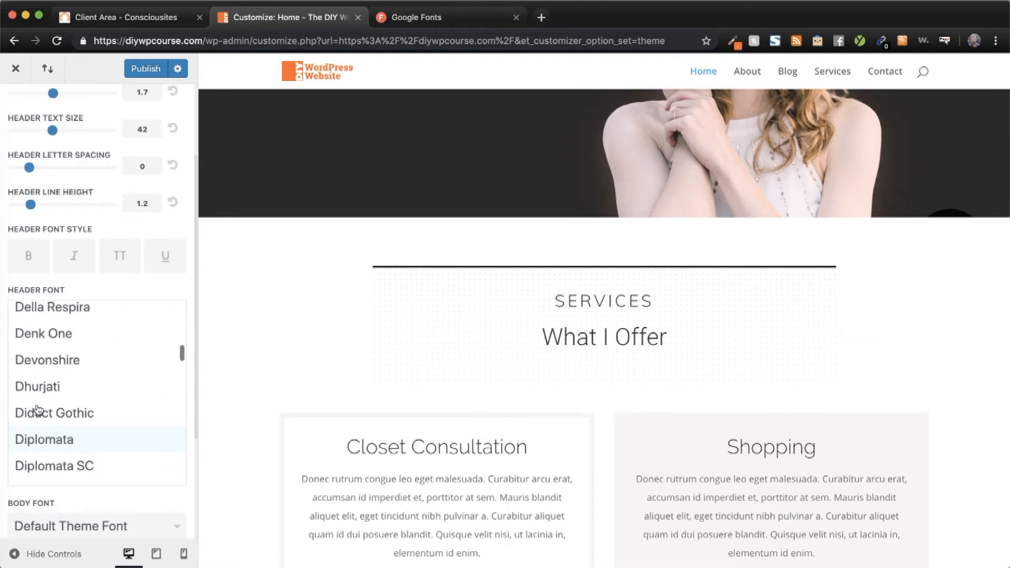
scroll(38, 409, up, 4)
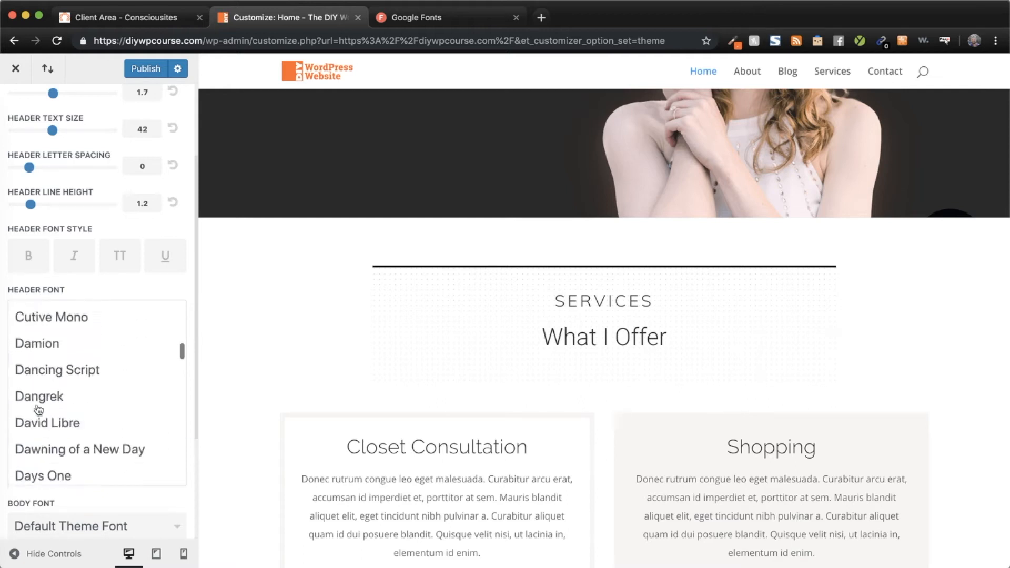
scroll(38, 409, down, 5)
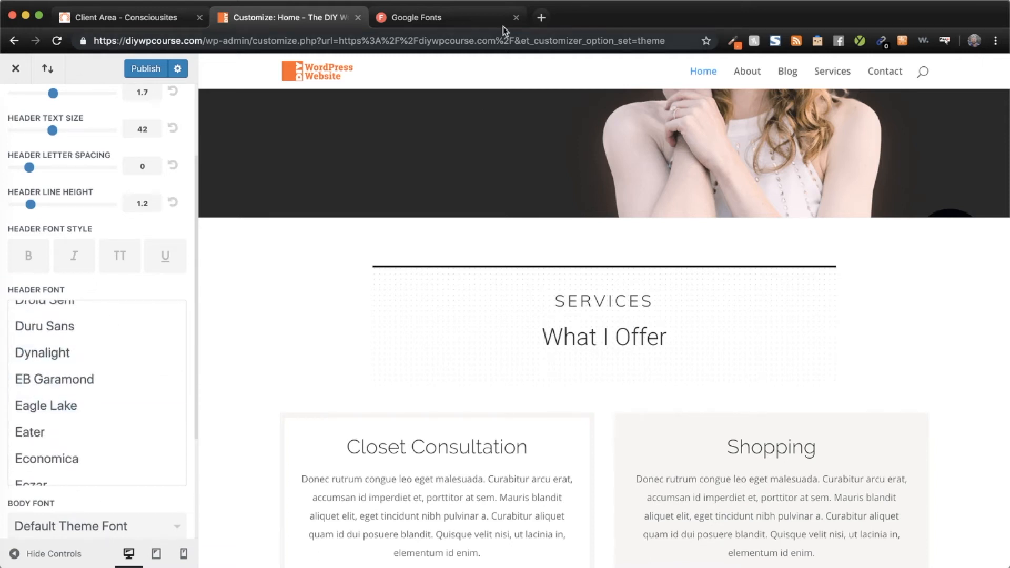
- Go back to Google Fonts, replace the Serif category filter with Sans Serif, and look over the matching samples
click(463, 18)
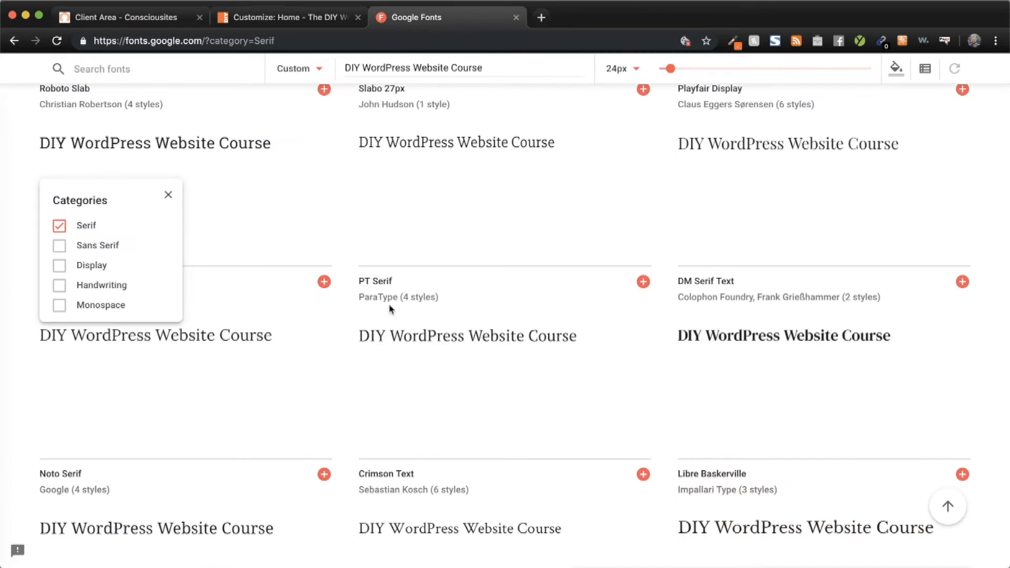
click(59, 225)
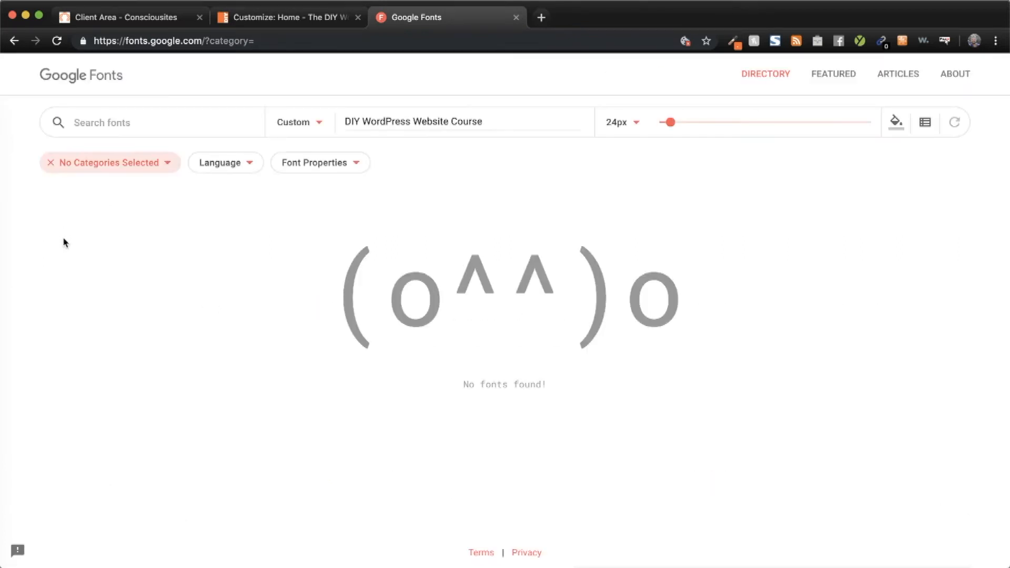
click(121, 166)
click(63, 250)
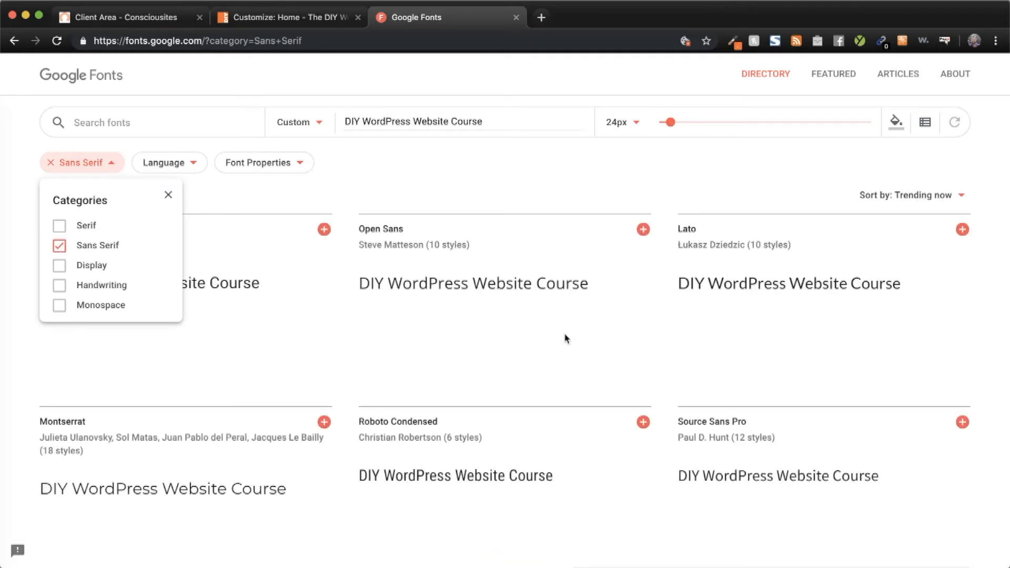
scroll(563, 333, down, 3)
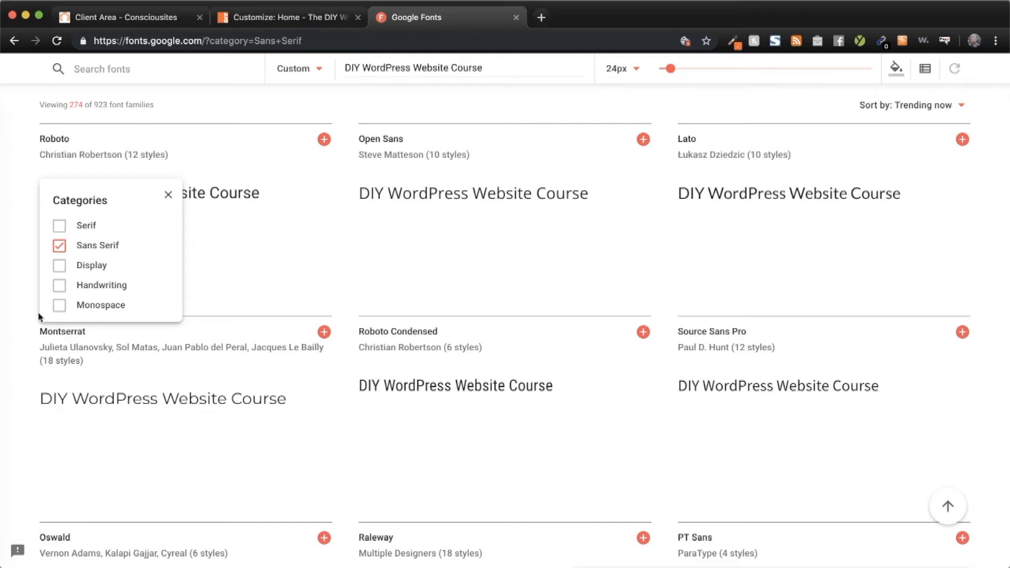
- Return to the Theme Customizer and set the header font to Montserrat
click(273, 17)
scroll(100, 379, down, 2)
scroll(100, 379, down, 2)
drag(184, 360, 181, 413)
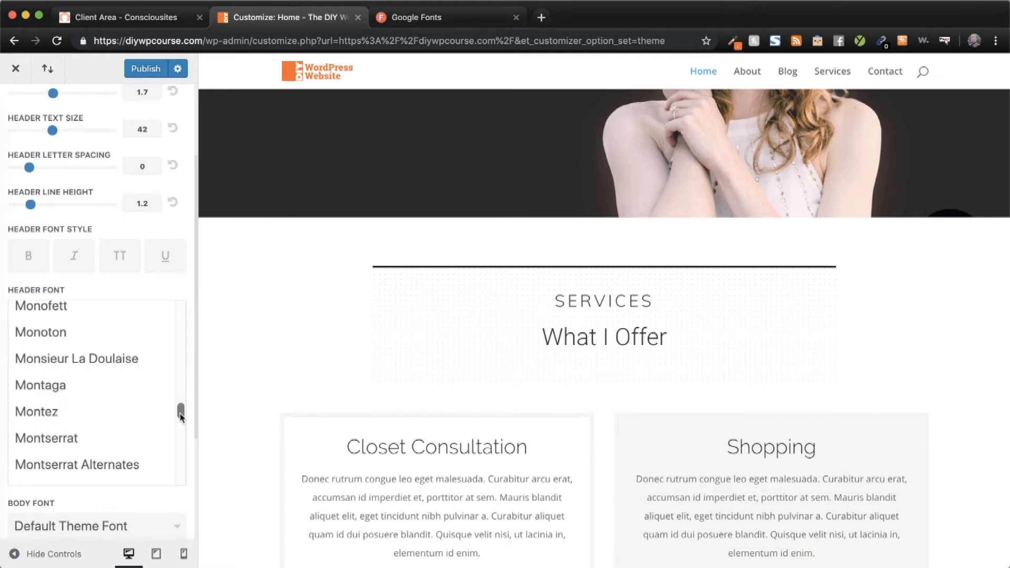
click(97, 437)
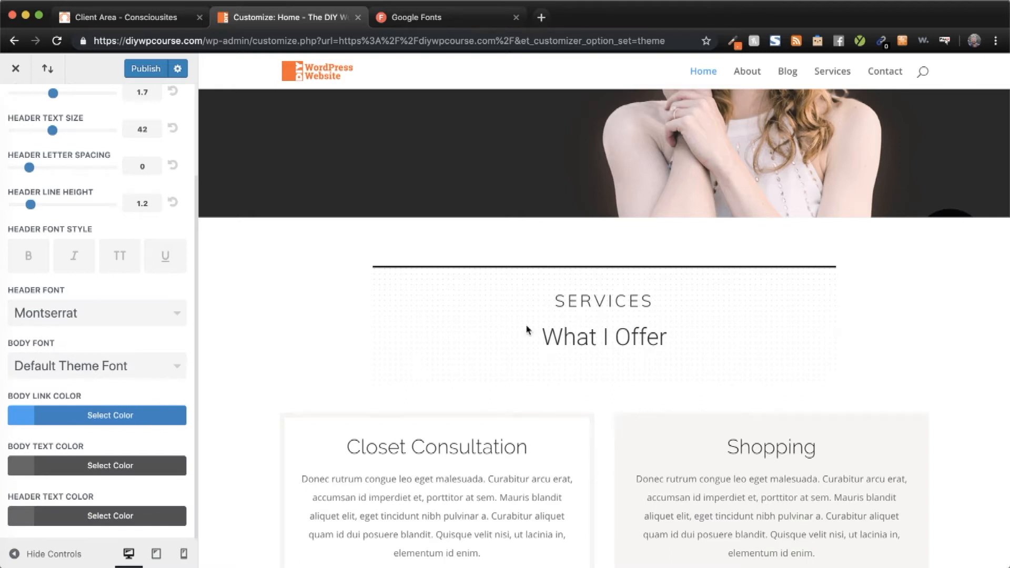
- Set the body font to Abel and check the body text across the page preview
scroll(620, 371, down, 12)
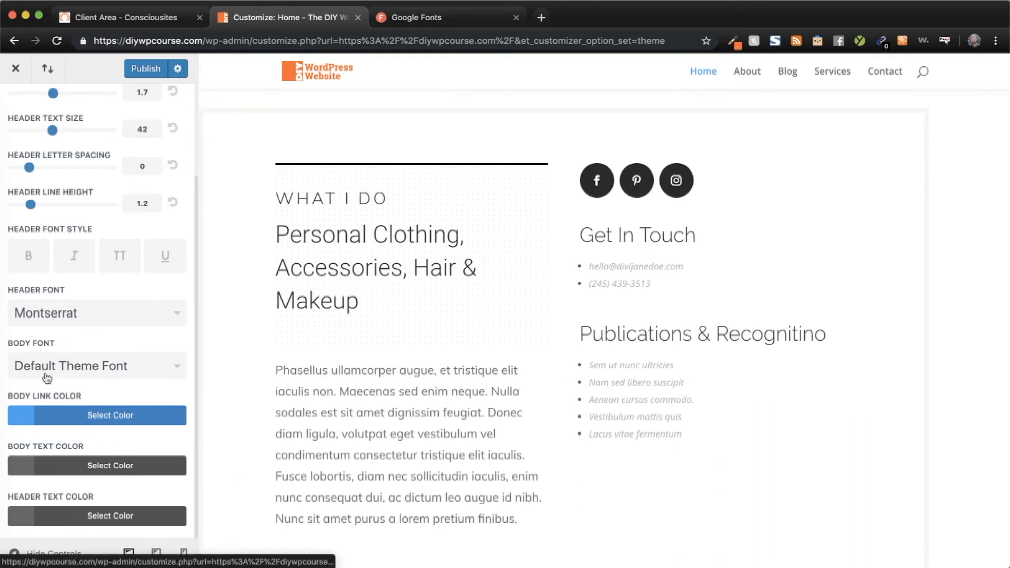
click(67, 368)
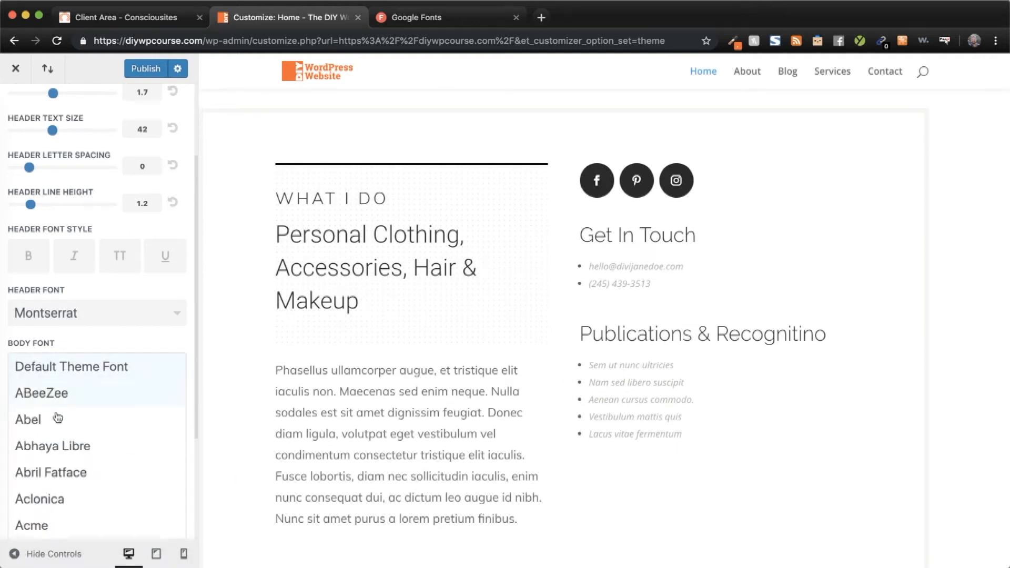
click(61, 355)
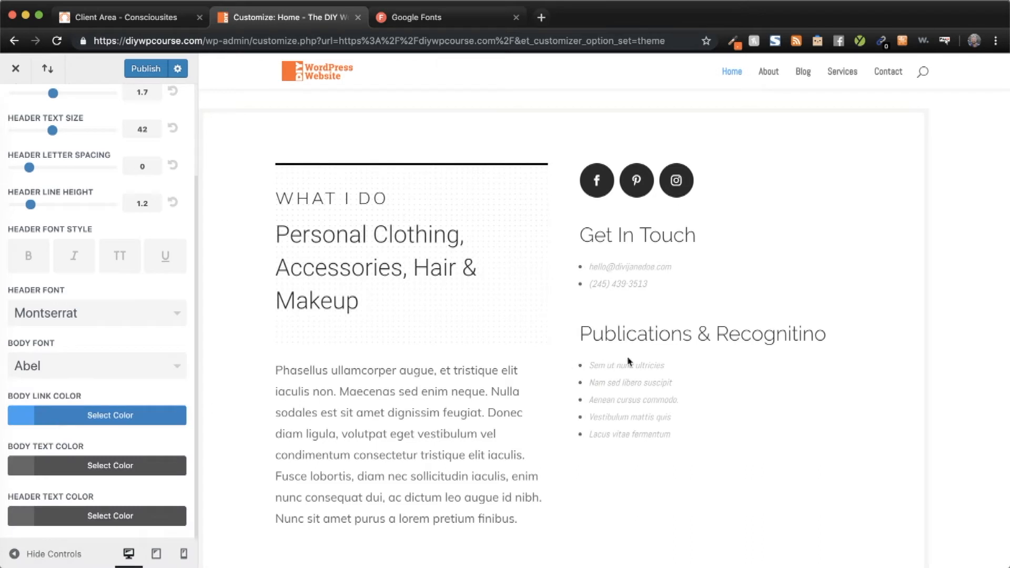
scroll(508, 377, up, 7)
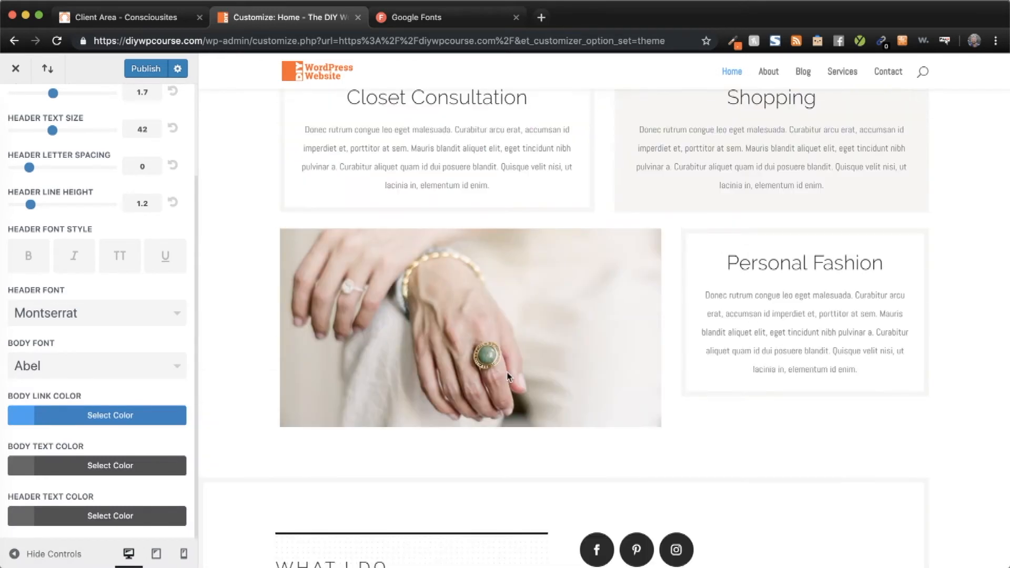
scroll(626, 285, up, 3)
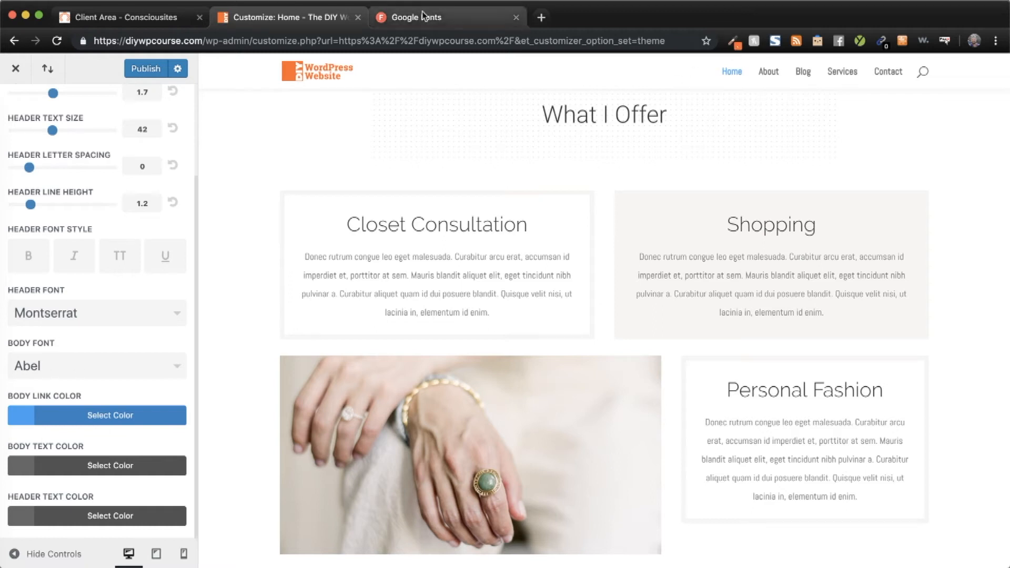
- Copy the body paragraph of the Closet Consultation box in the page preview
drag(306, 256, 496, 311)
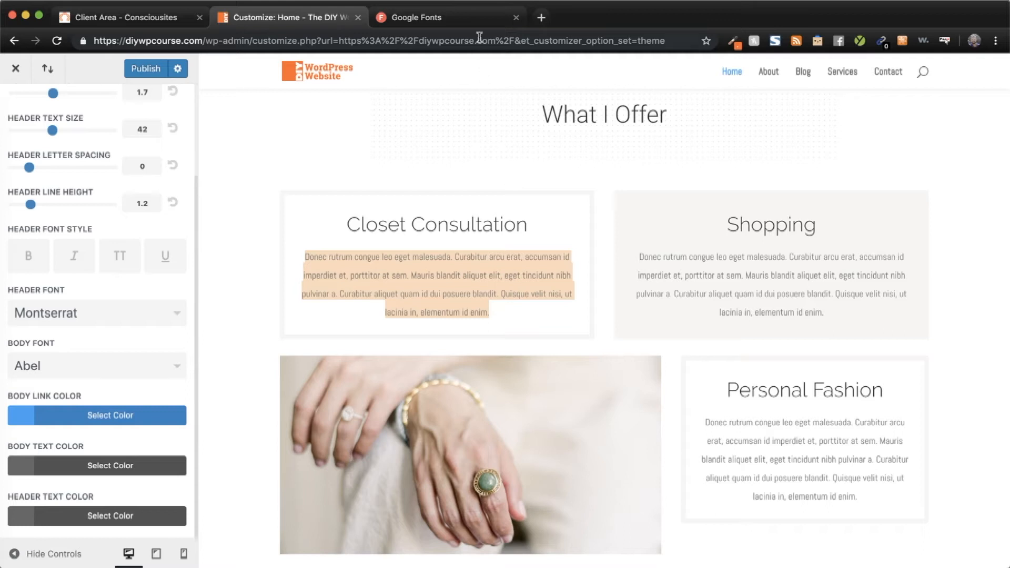
right_click(420, 296)
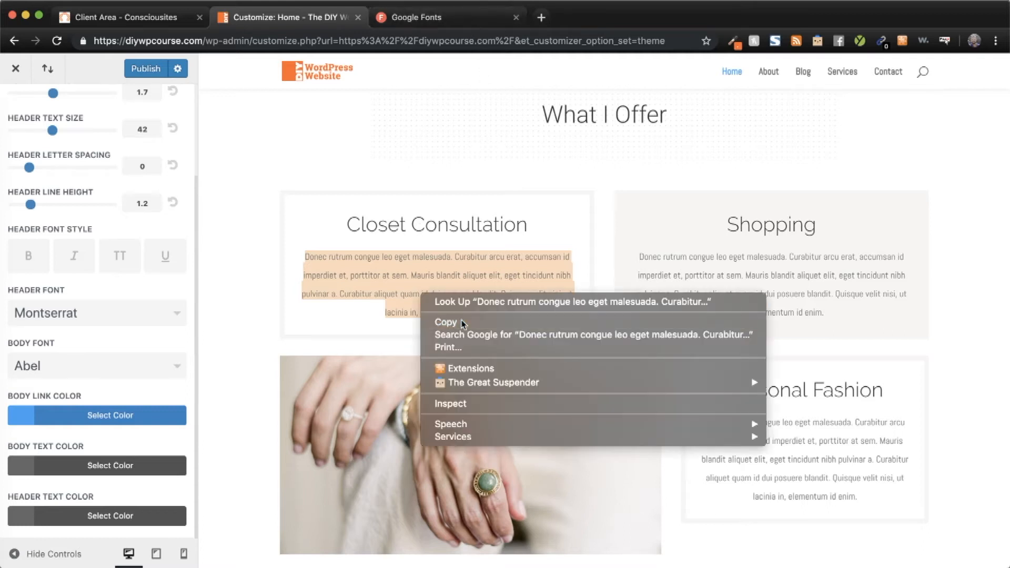
click(462, 322)
- Switch to Google Fonts, replace the custom sample text with the copied paragraph, and compare the Sans Serif samples
click(444, 24)
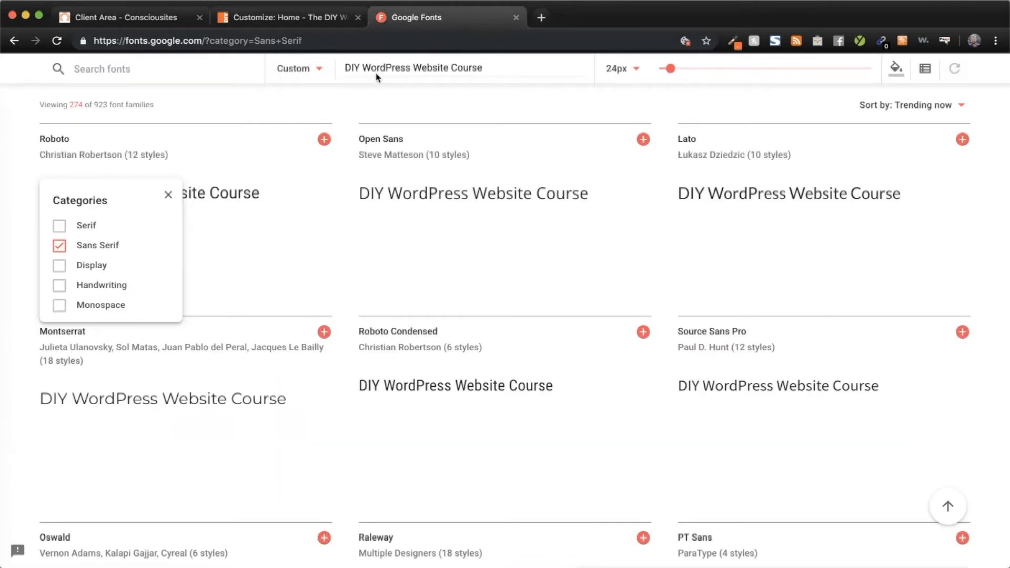
click(514, 68)
double_click(513, 67)
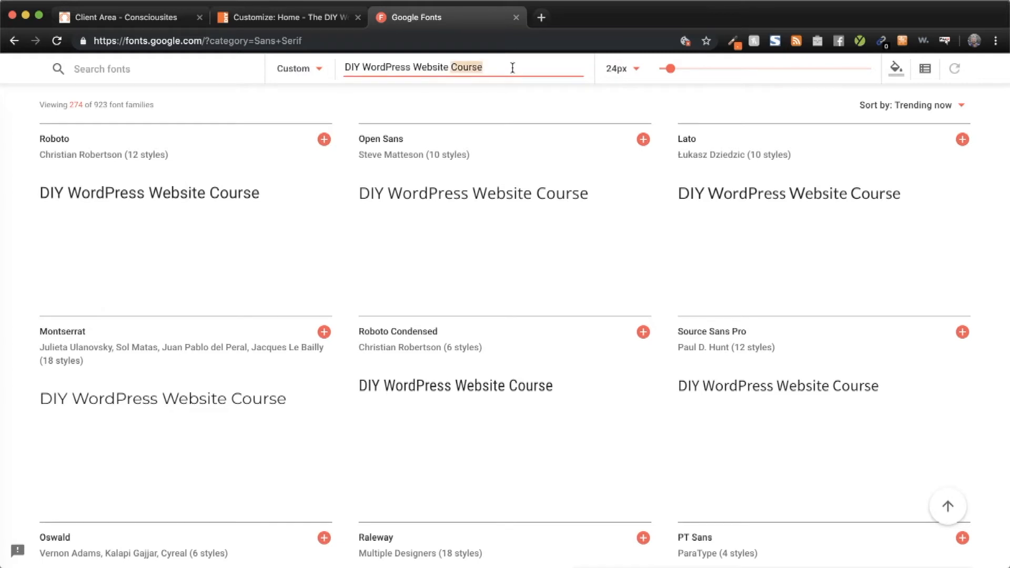
triple_click(512, 67)
right_click(513, 67)
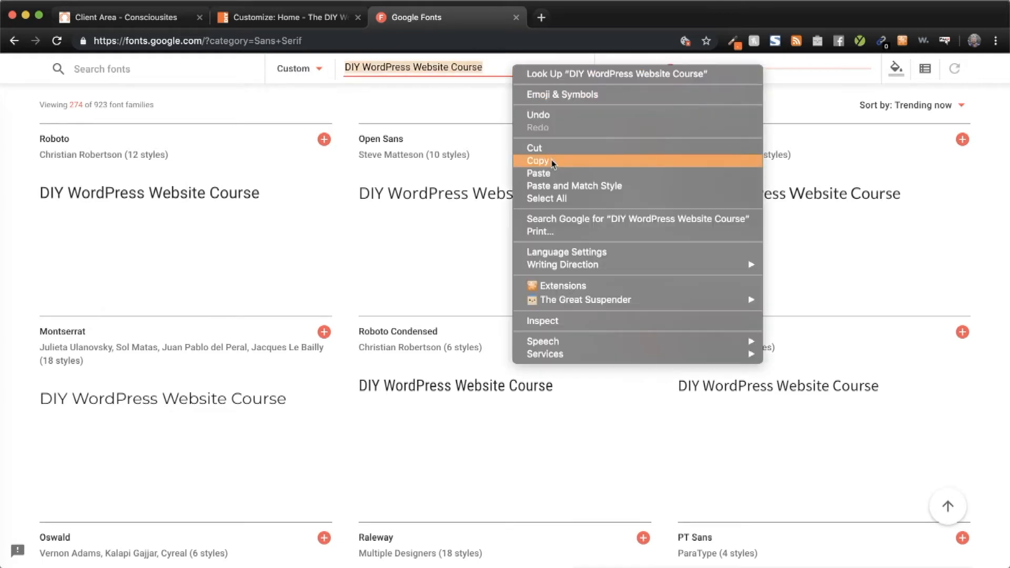
click(550, 175)
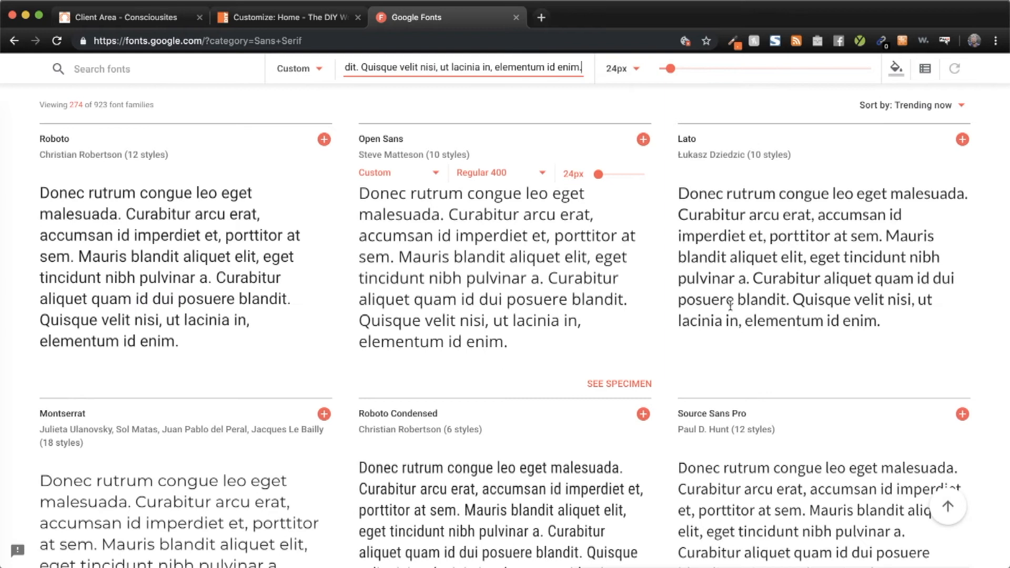
mouse_move(225, 356)
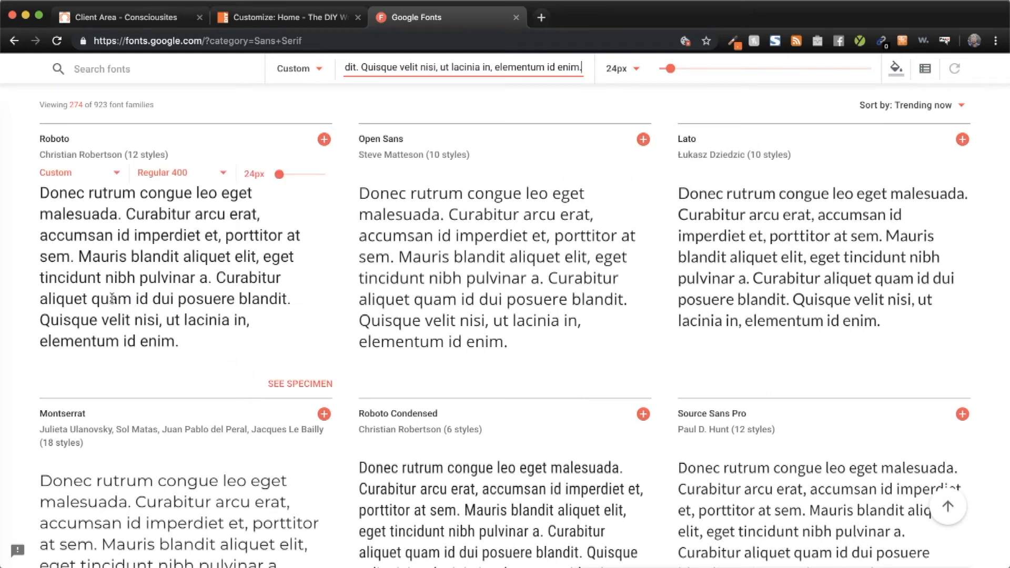
scroll(451, 345, down, 5)
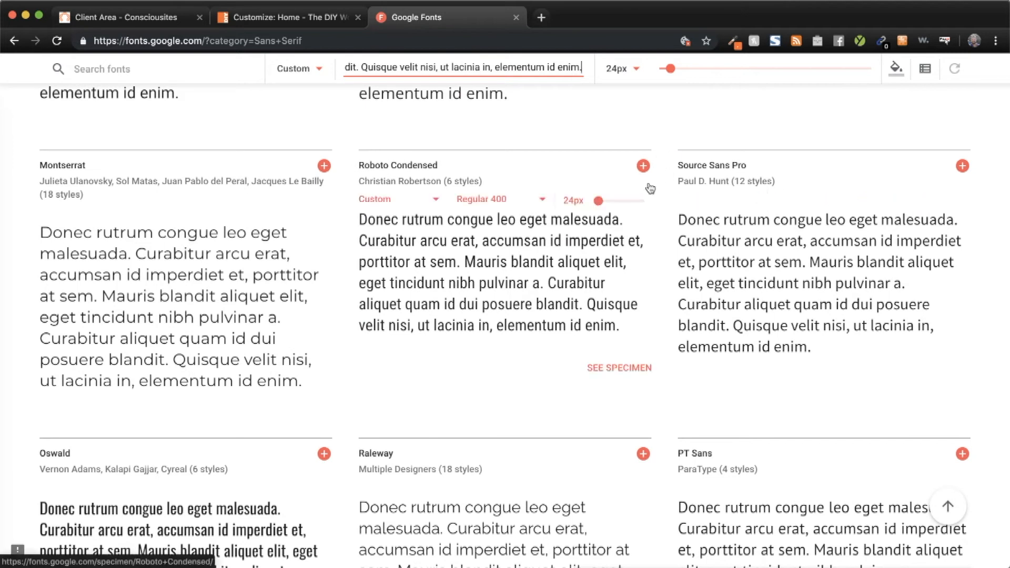
- Return to the Theme Customizer and set the body font to Source Sans Pro
click(314, 18)
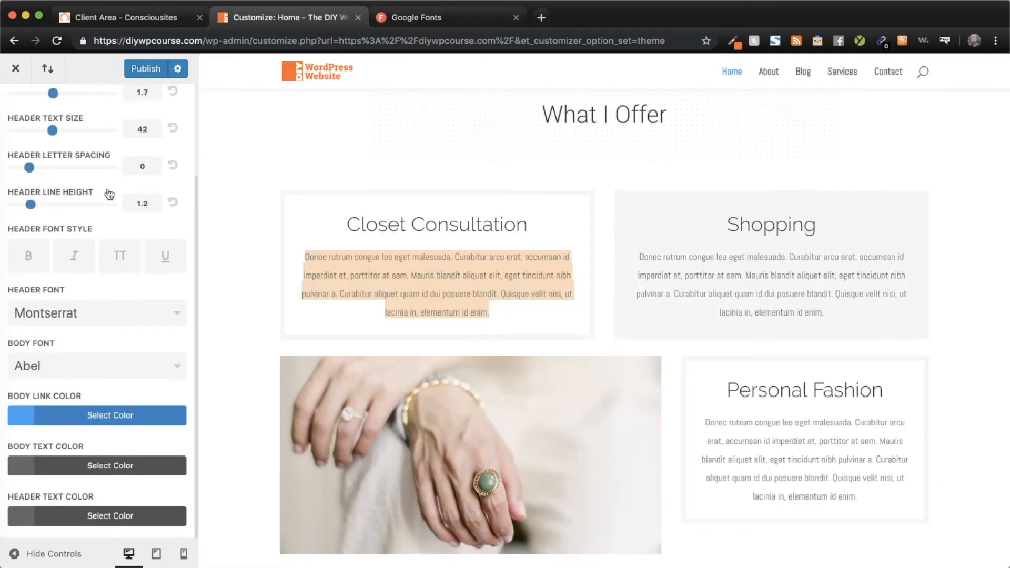
click(53, 370)
scroll(79, 394, down, 15)
scroll(88, 399, down, 10)
drag(180, 388, 180, 508)
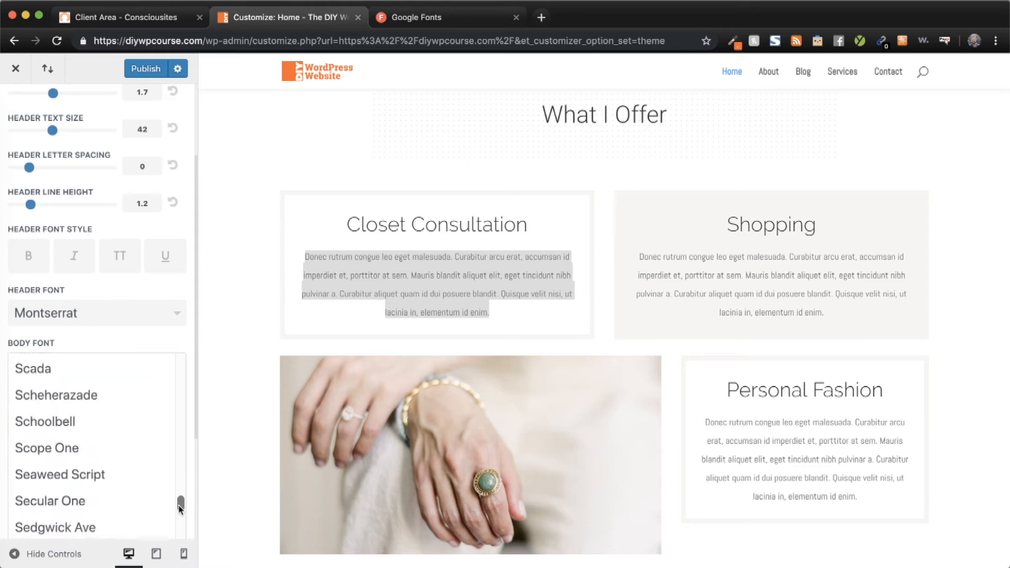
scroll(131, 484, down, 5)
scroll(131, 484, down, 10)
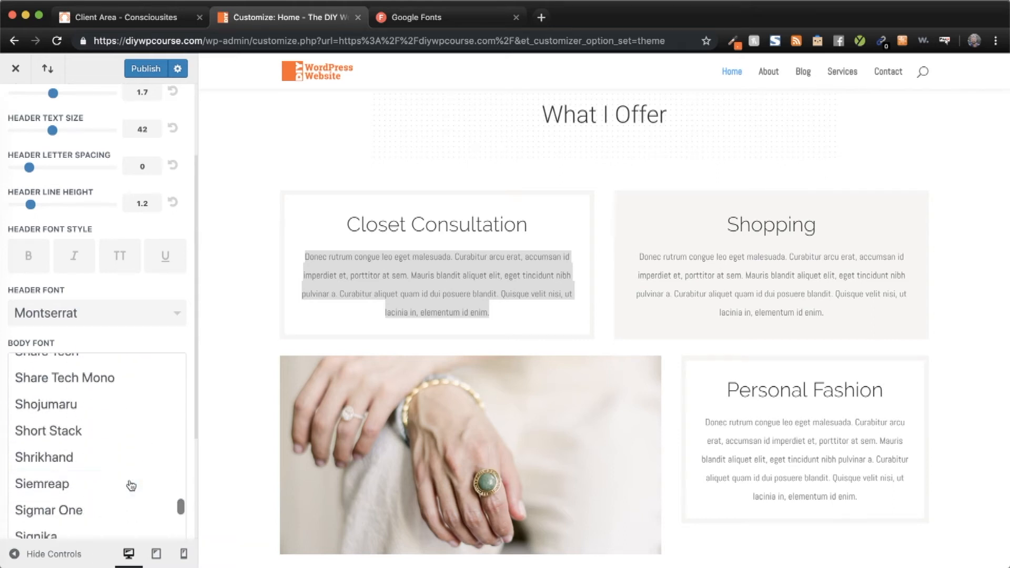
scroll(131, 484, down, 5)
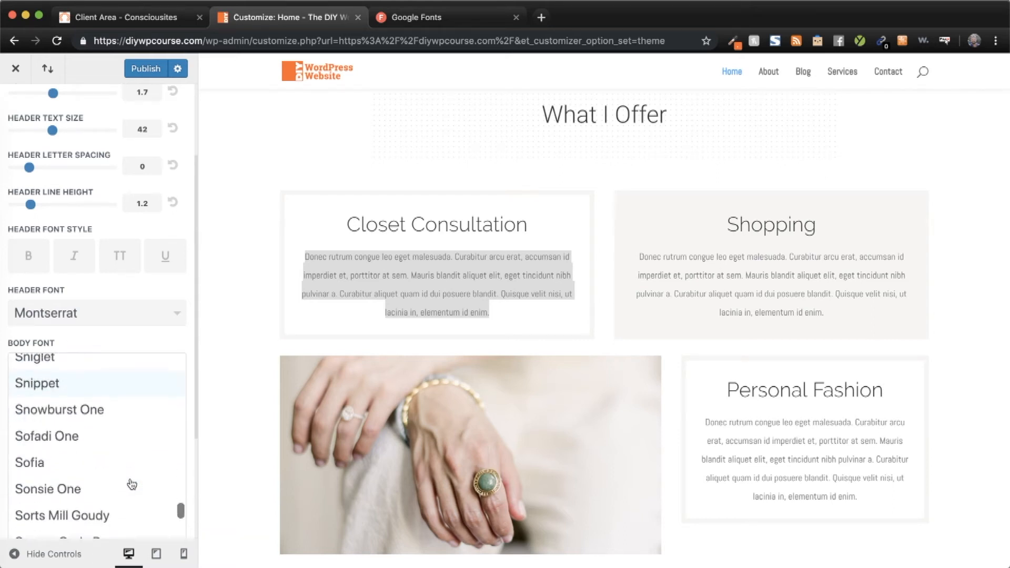
click(107, 475)
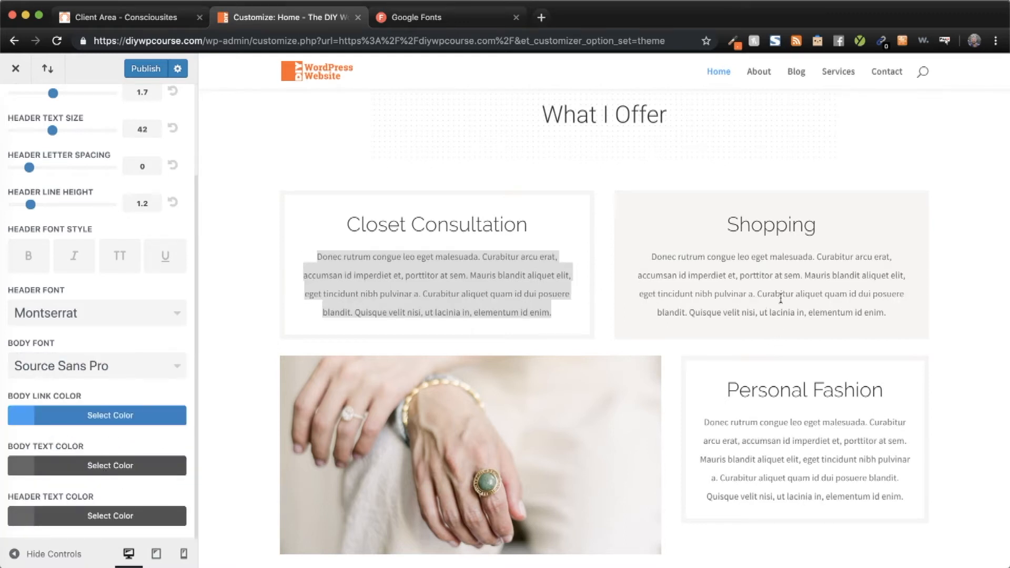
- Set the body text size to 16 and the body text color to black, #000000
scroll(50, 208, up, 5)
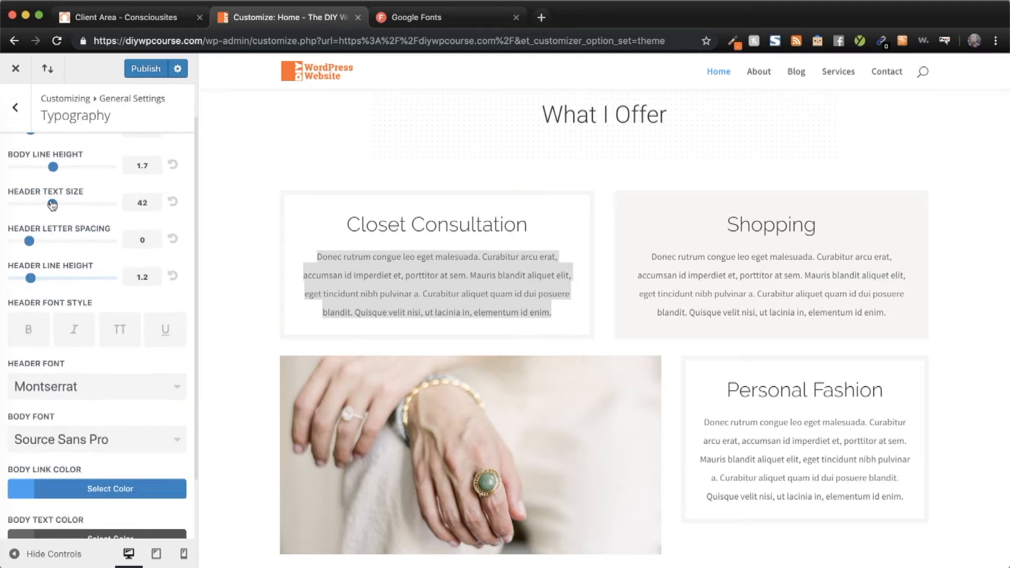
drag(30, 174, 40, 173)
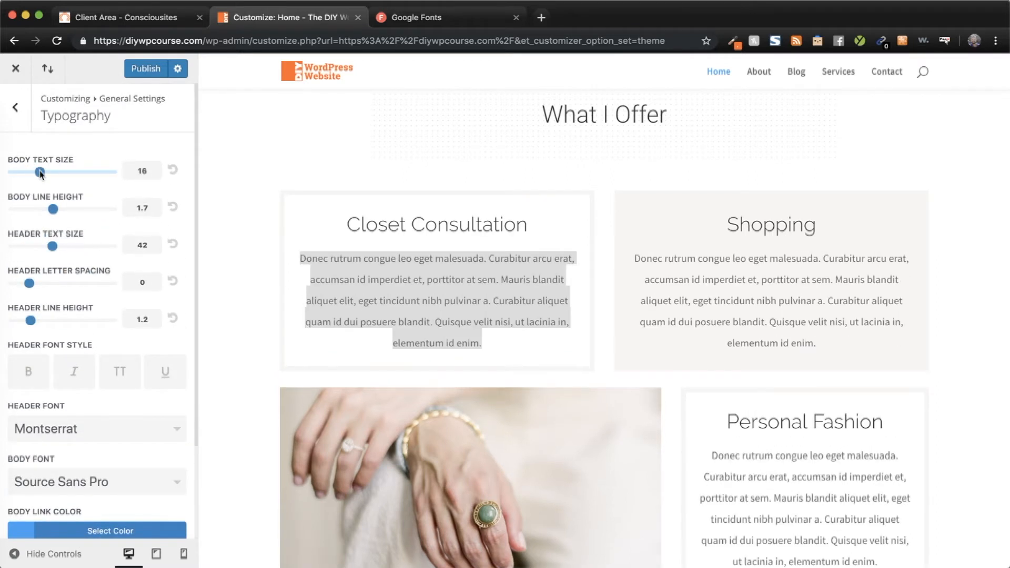
scroll(70, 354, down, 5)
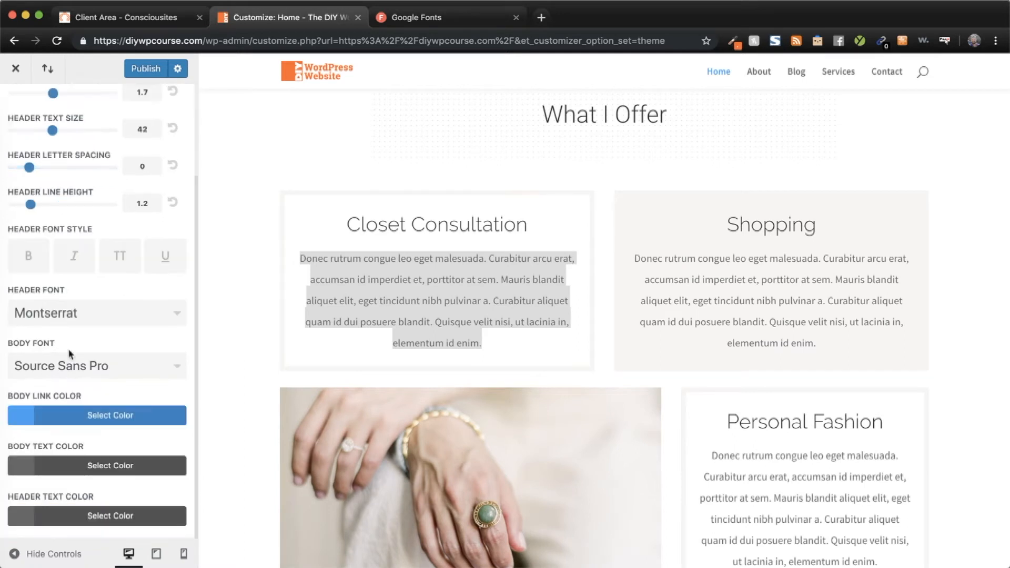
click(33, 472)
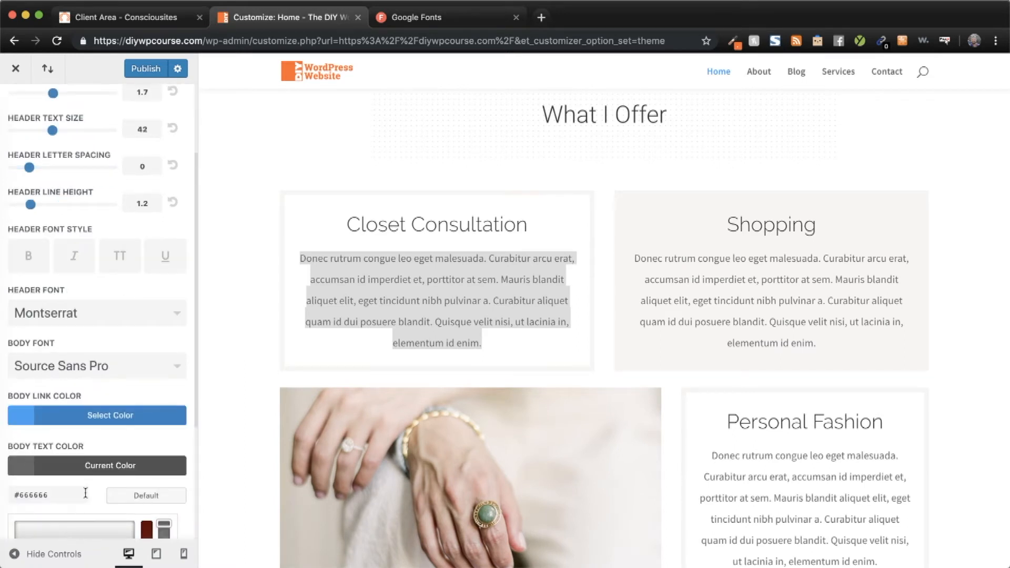
scroll(21, 421, down, 5)
click(22, 466)
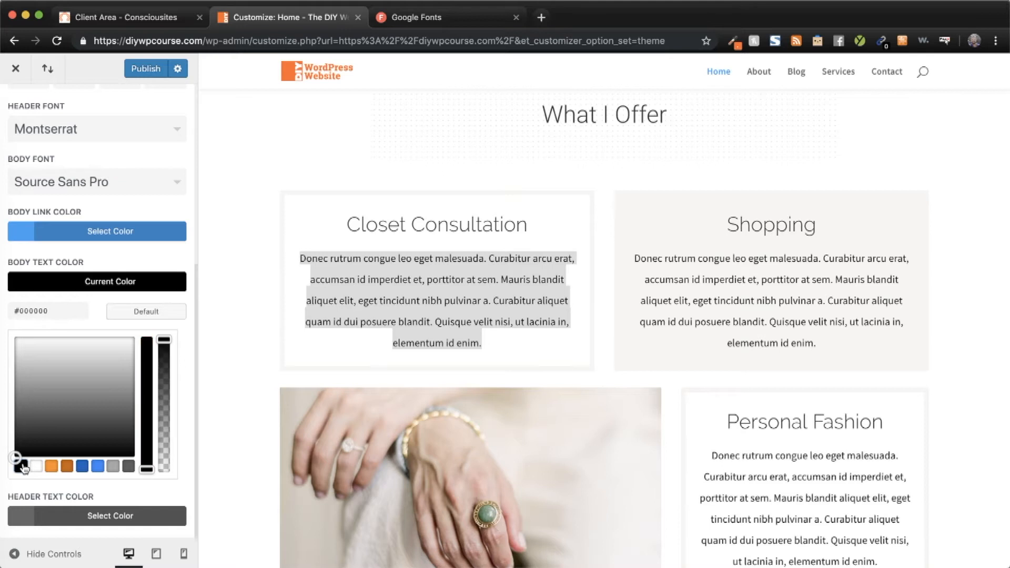
- Try the orange swatch for the header text color, and settle on the dark blue #0066bf
click(24, 517)
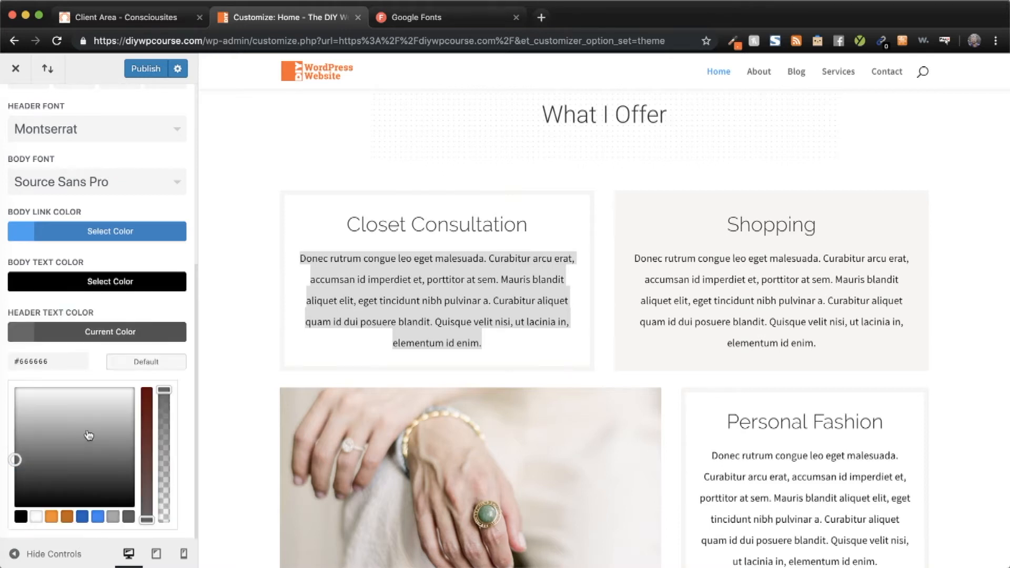
click(51, 518)
click(81, 517)
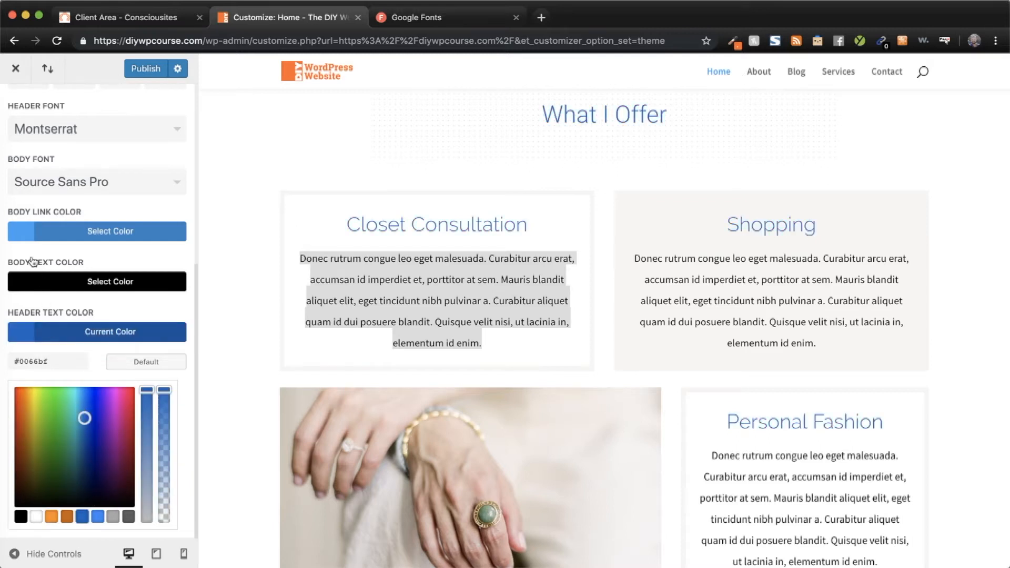
- Set the body link color to orange #fc8e20 and look over the remaining typography settings
click(25, 234)
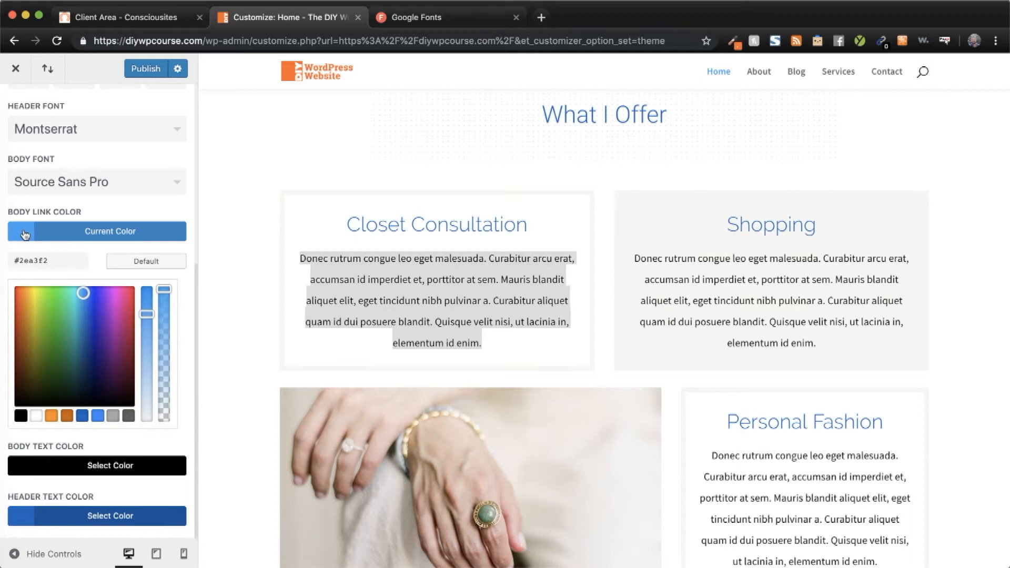
click(51, 416)
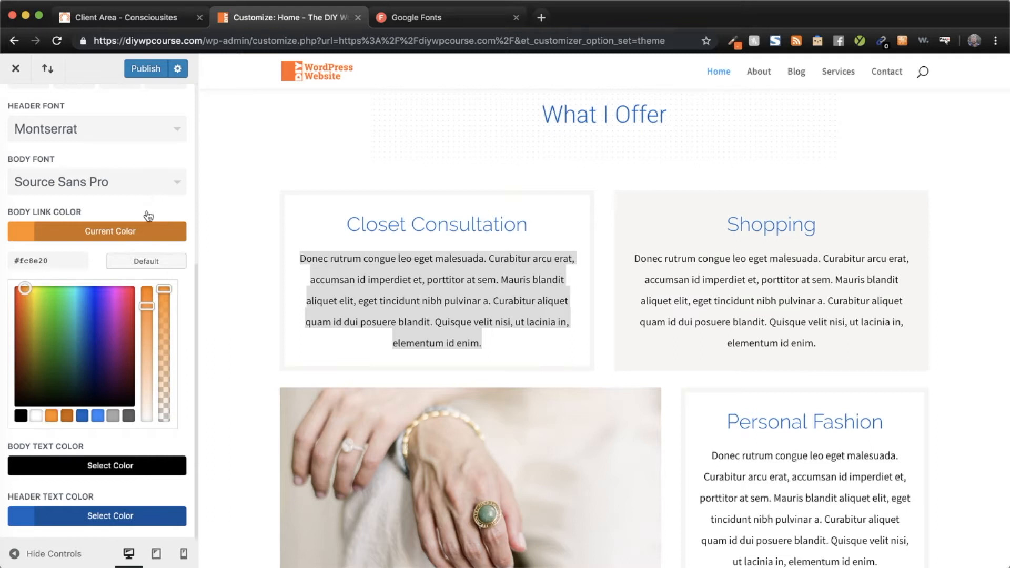
scroll(149, 216, up, 6)
scroll(147, 212, down, 6)
scroll(148, 216, up, 6)
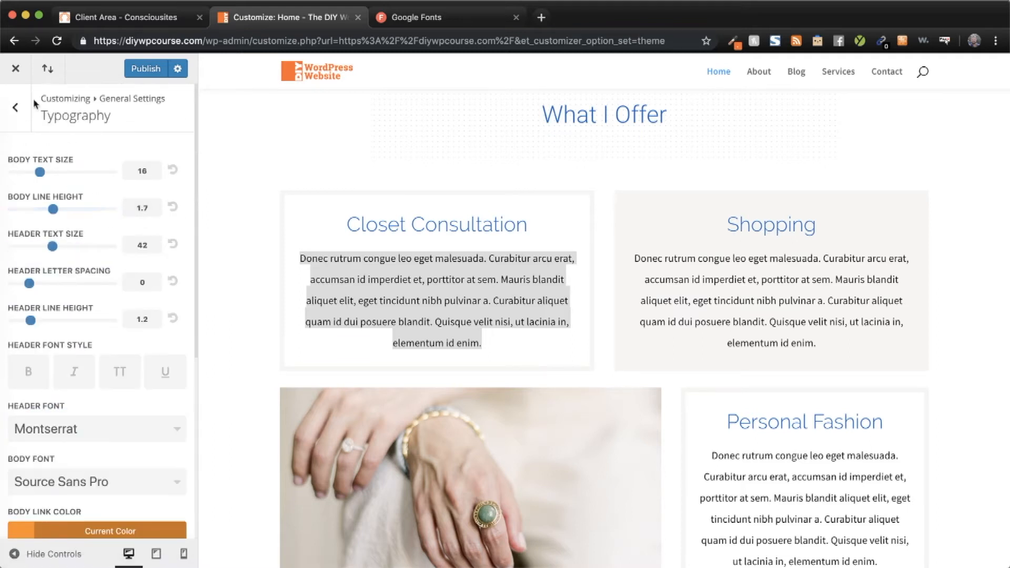
- Open the Background settings under General Settings and examine the section backgrounds down the page preview
click(15, 107)
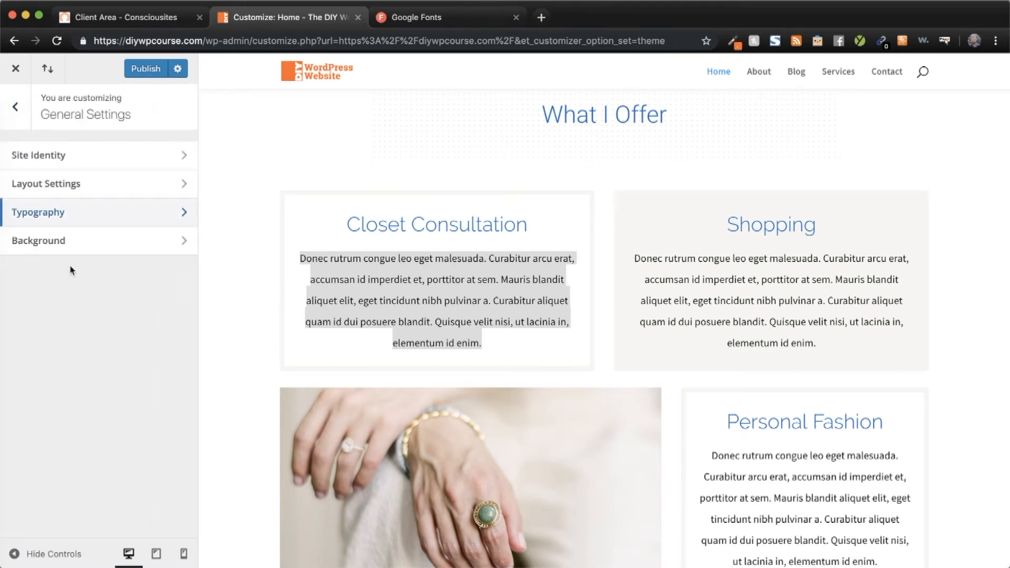
click(63, 243)
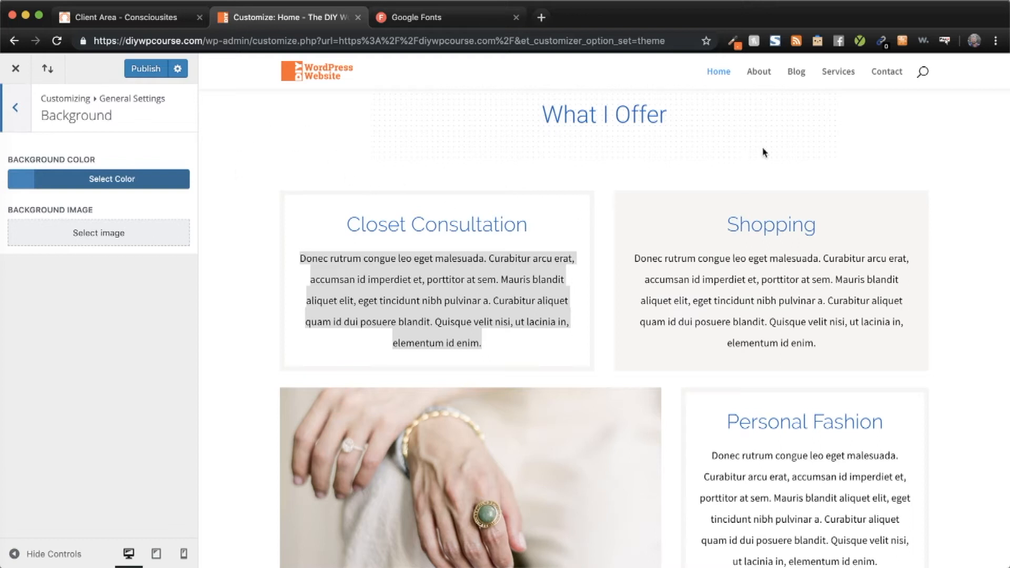
scroll(257, 248, down, 10)
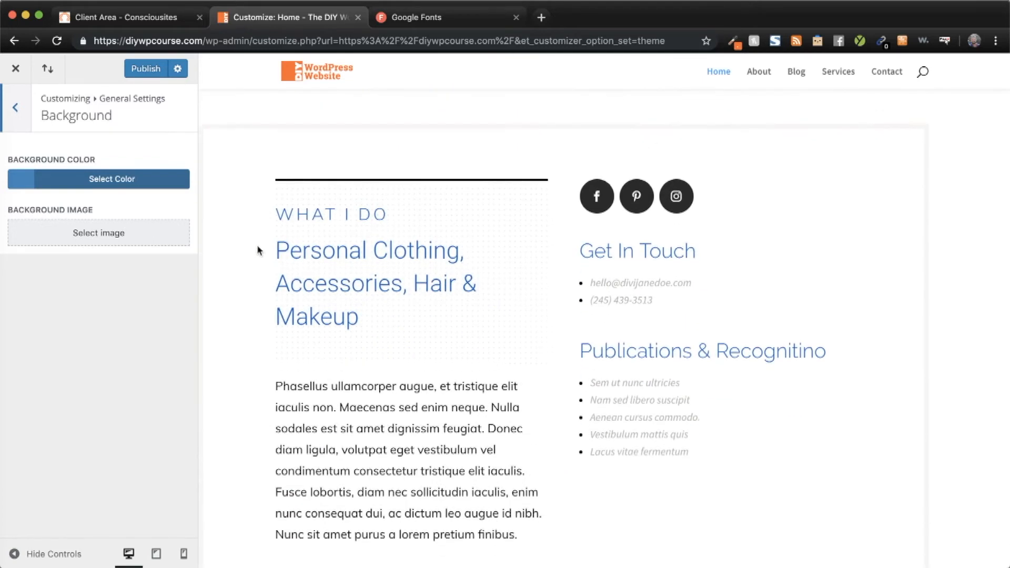
scroll(258, 249, up, 6)
scroll(258, 248, down, 3)
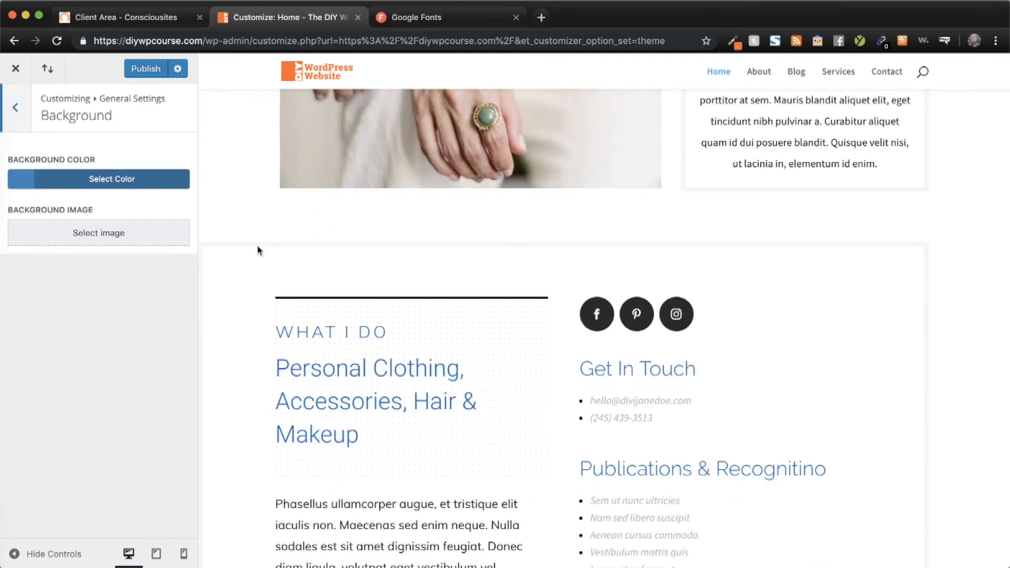
scroll(258, 248, down, 10)
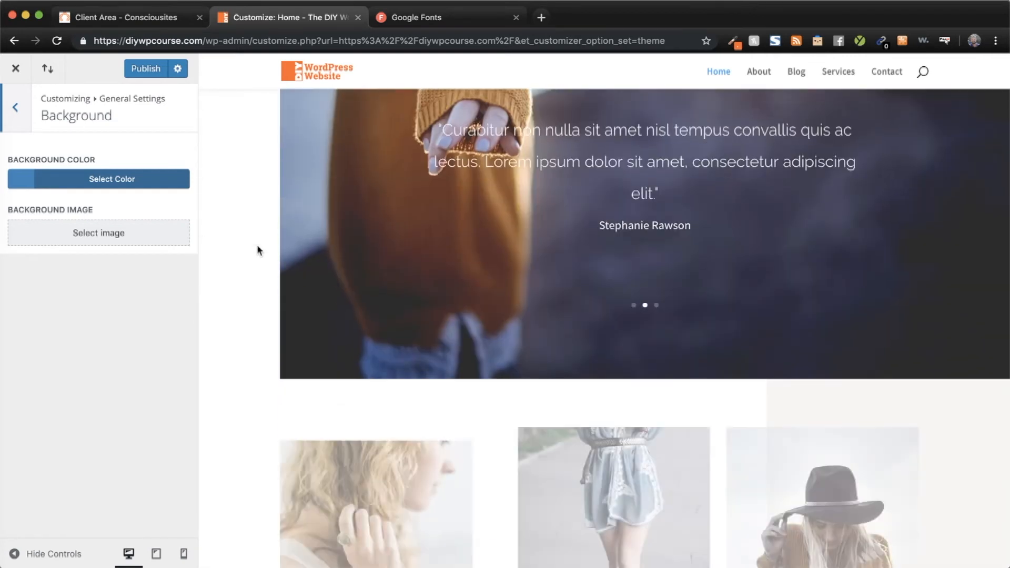
scroll(257, 248, down, 6)
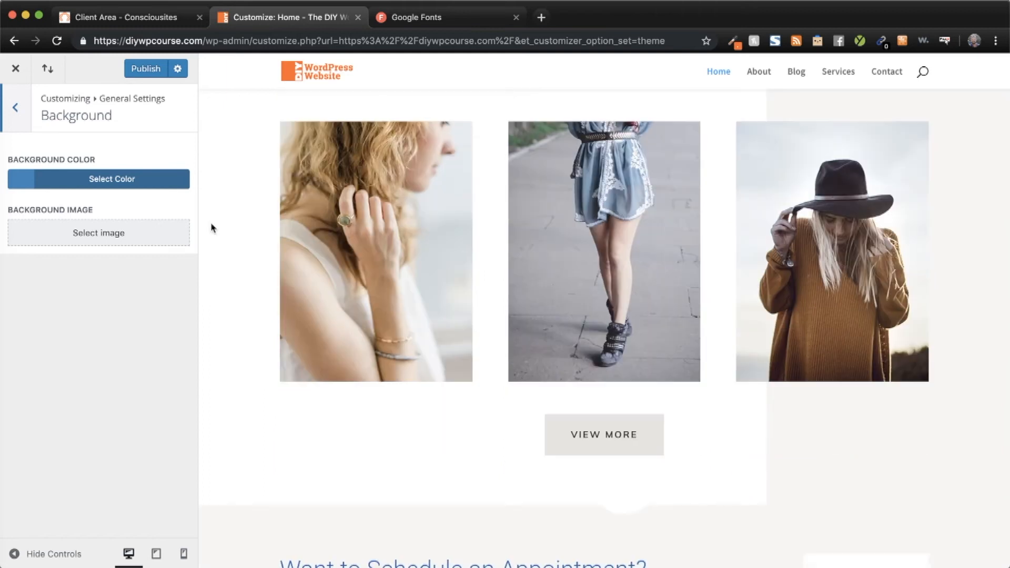
- Open the Header Format settings under Header & Navigation, with the site header in view in the page preview
click(21, 116)
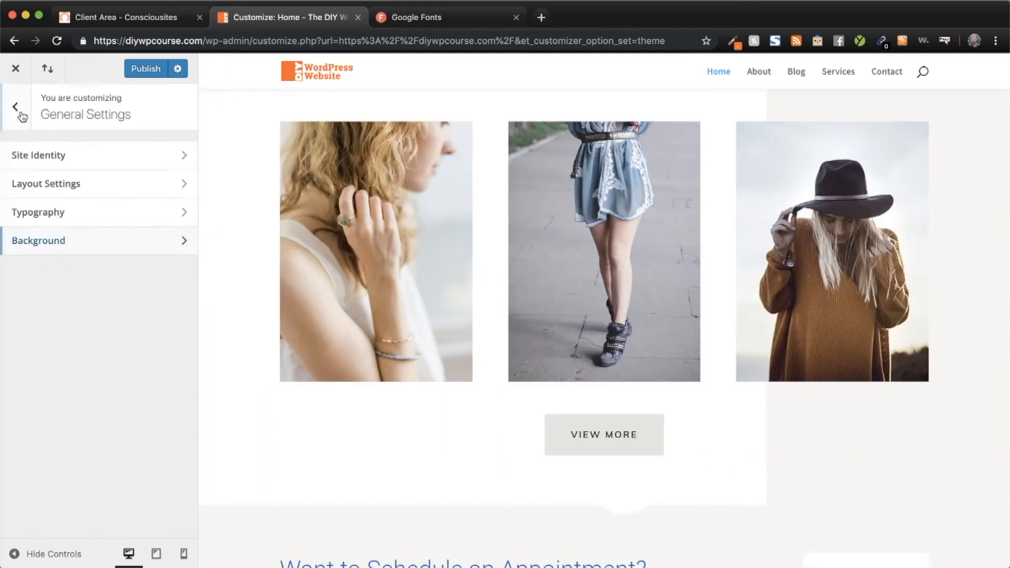
click(22, 116)
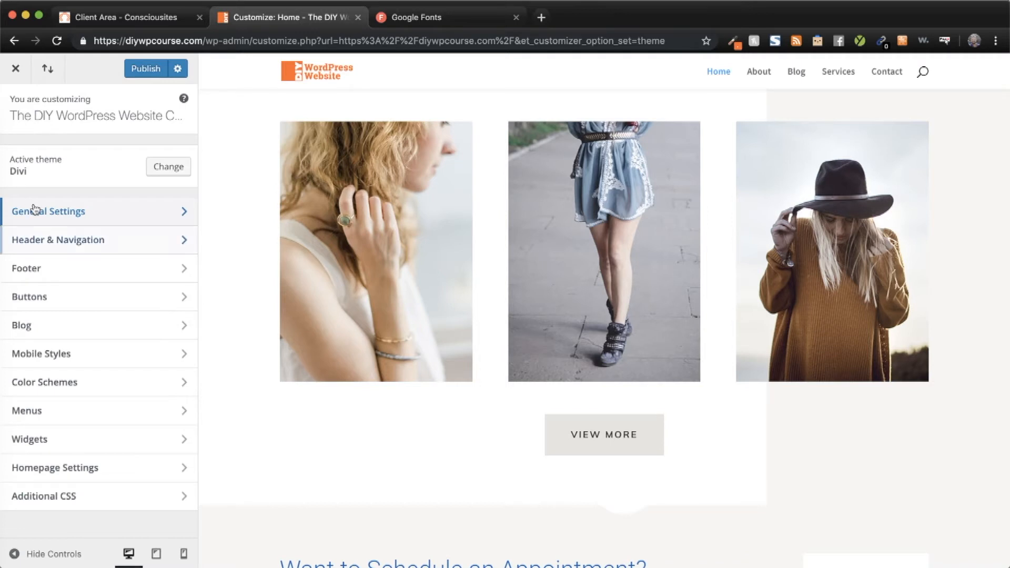
click(88, 247)
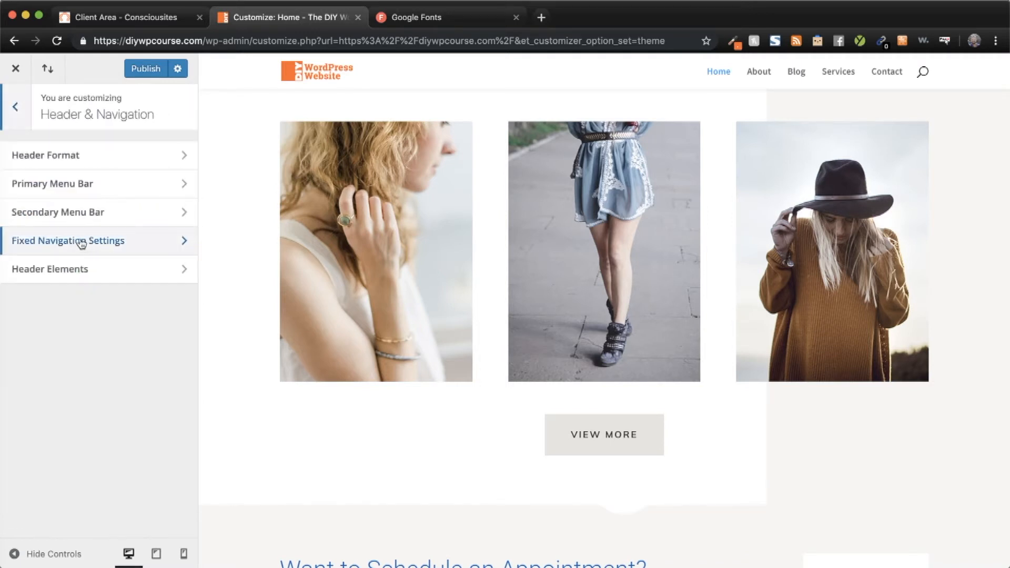
scroll(417, 237, up, 15)
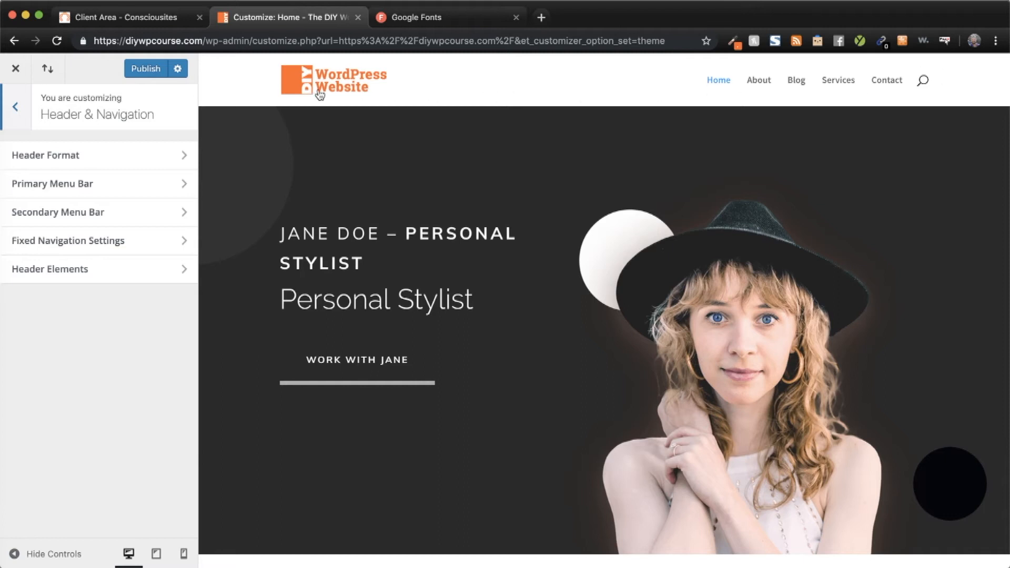
click(69, 160)
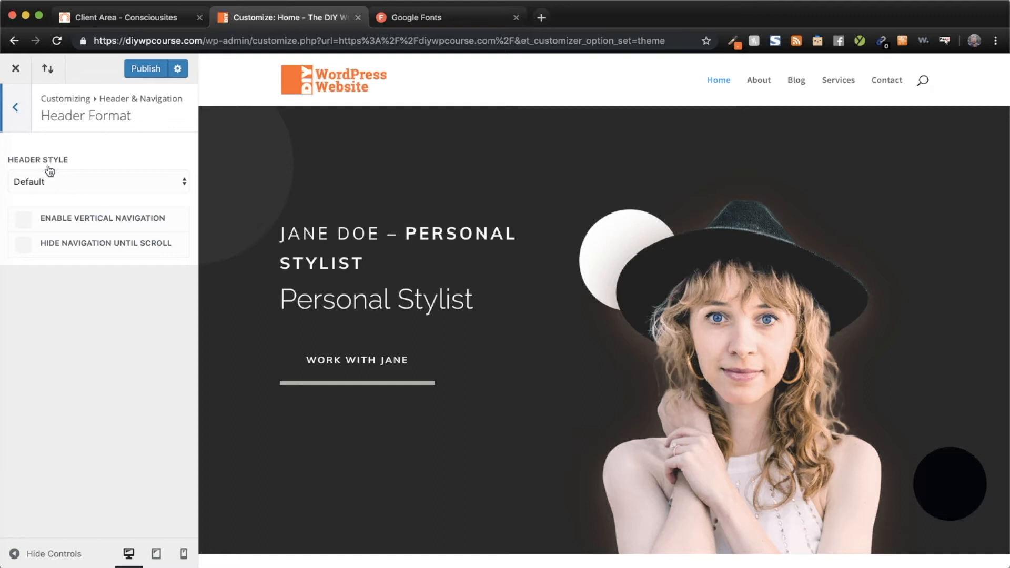
- Try the Centered header style, followed by the Centered Inline Logo style
click(49, 184)
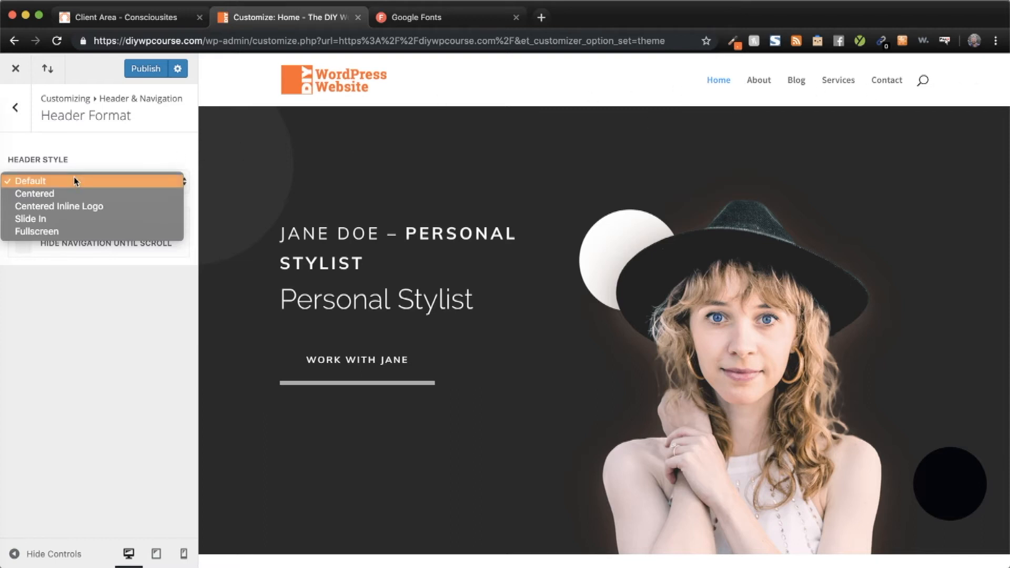
click(38, 195)
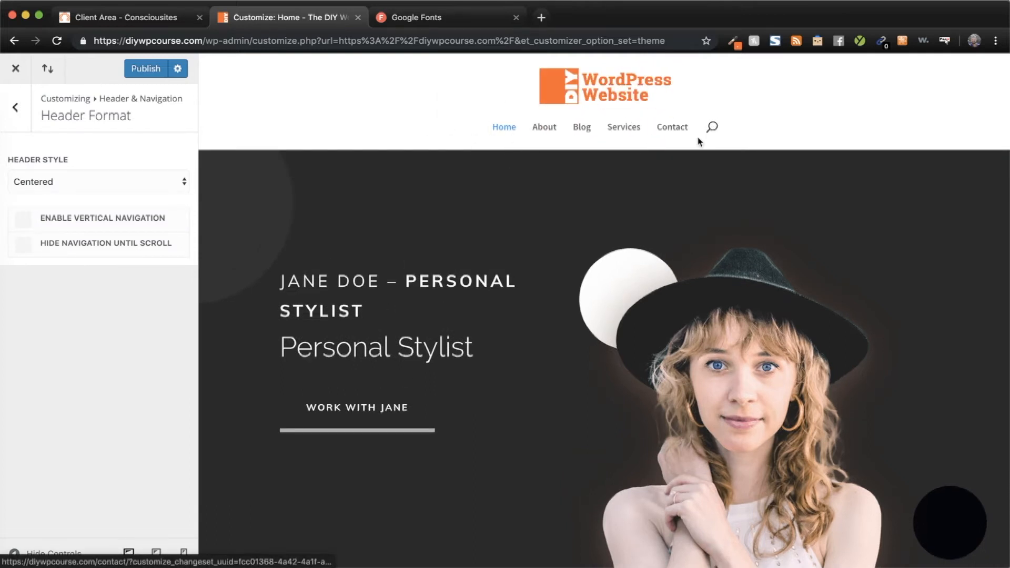
click(99, 189)
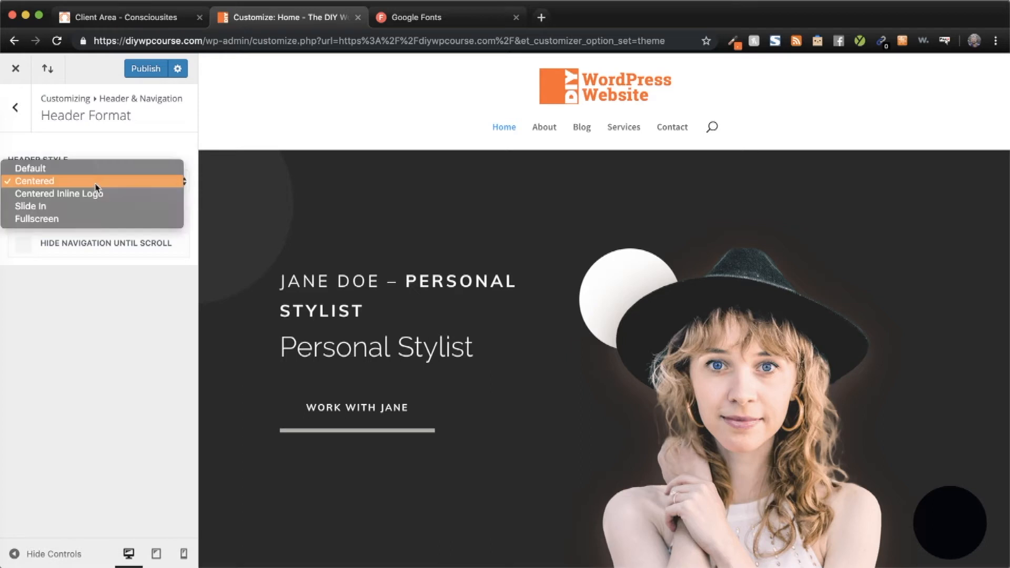
click(91, 193)
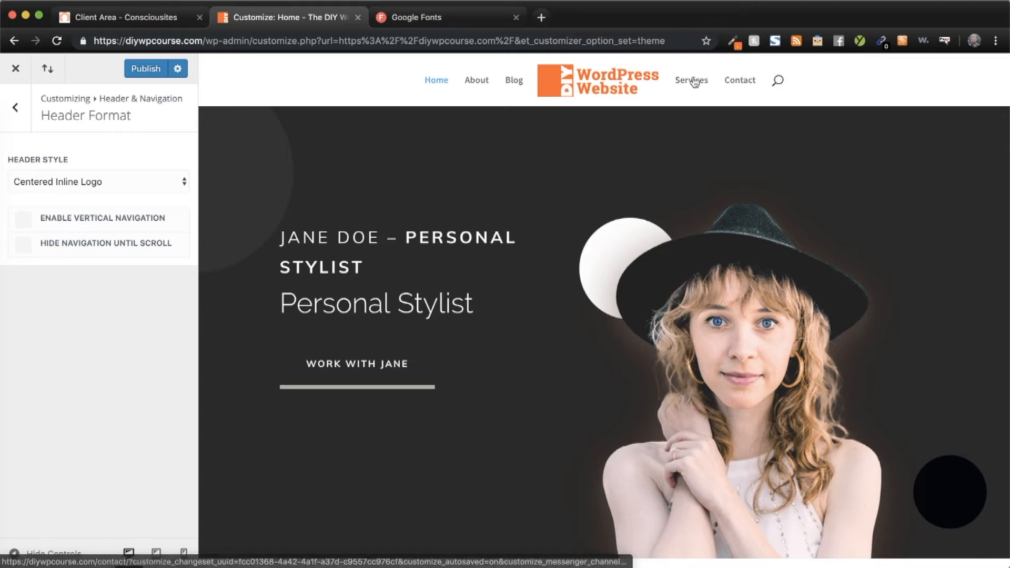
- Try the Slide In header style, and open and close its slide-in menu in the page preview
click(121, 176)
click(81, 195)
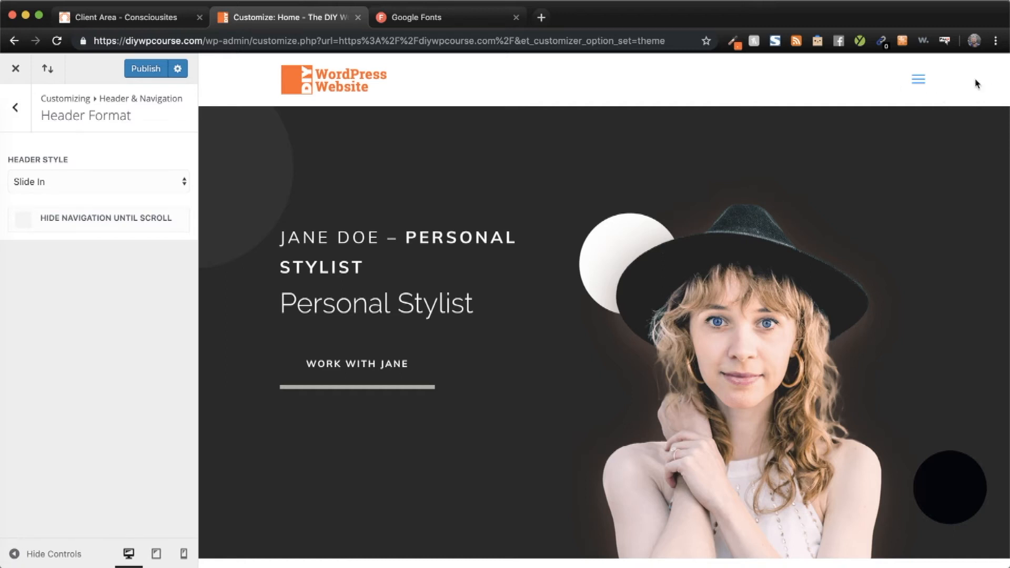
click(919, 83)
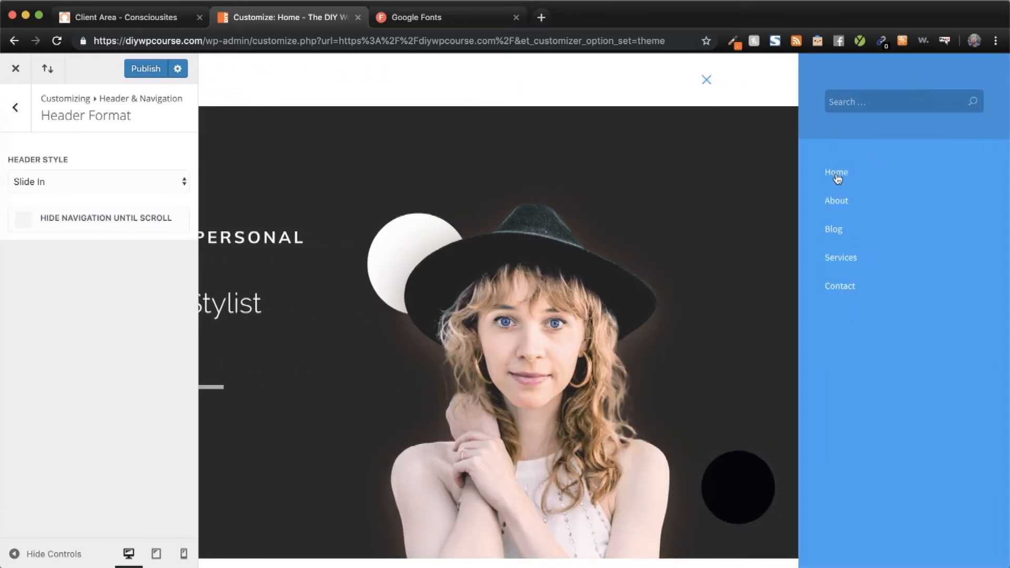
click(706, 82)
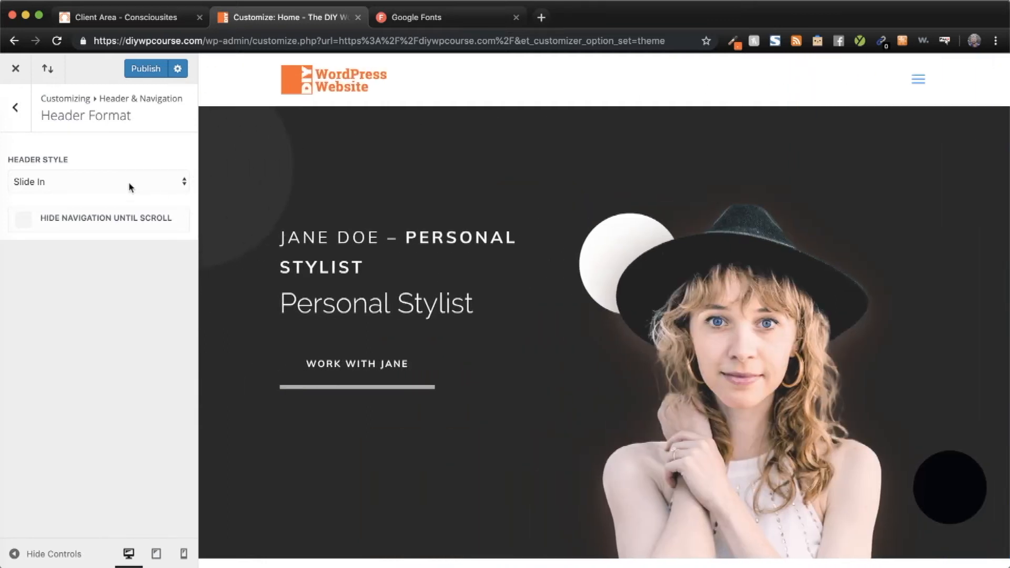
- Try the Fullscreen header style with its menu, and return the header style to Default
click(131, 187)
click(122, 195)
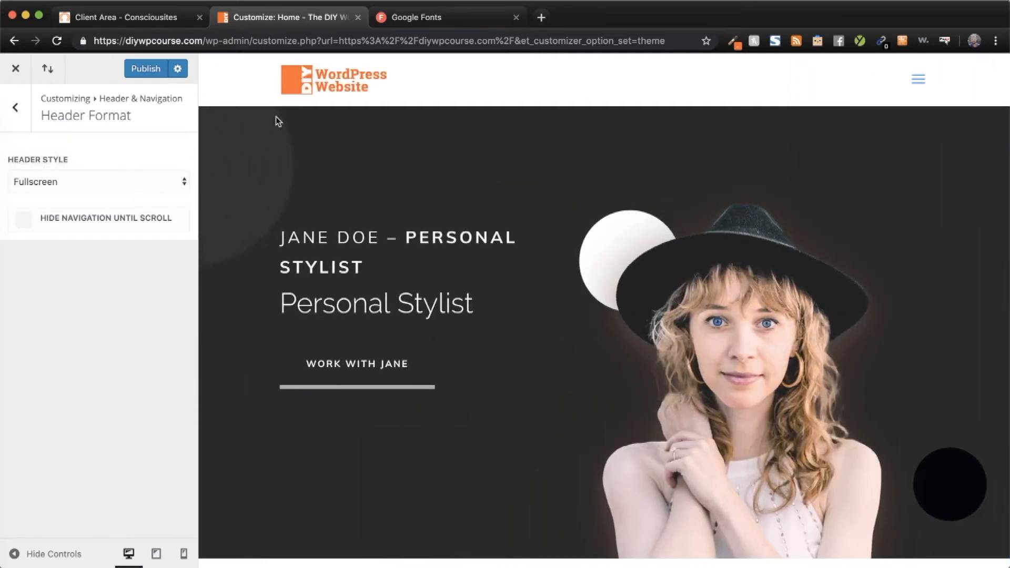
click(919, 81)
click(30, 184)
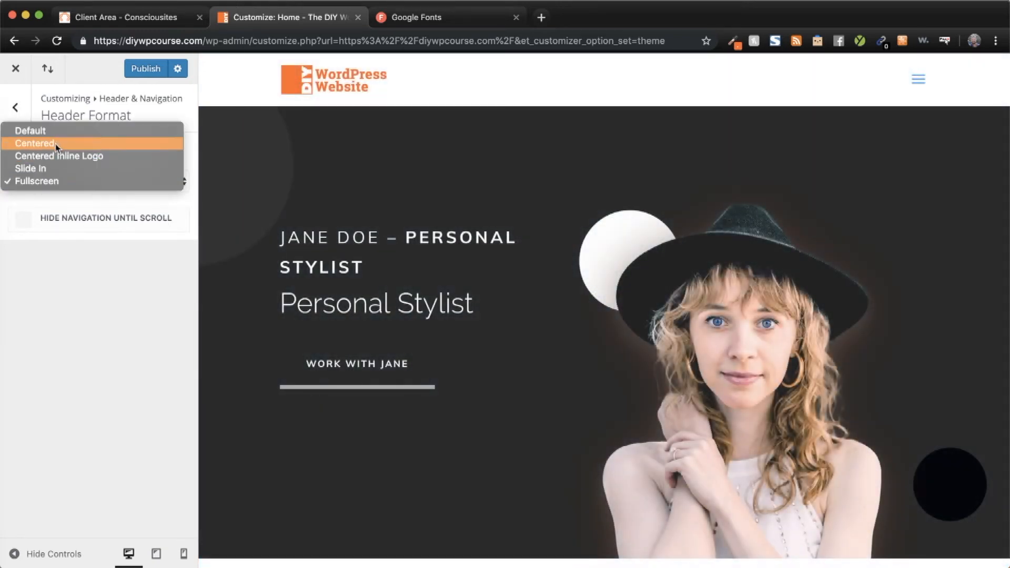
click(56, 132)
click(49, 181)
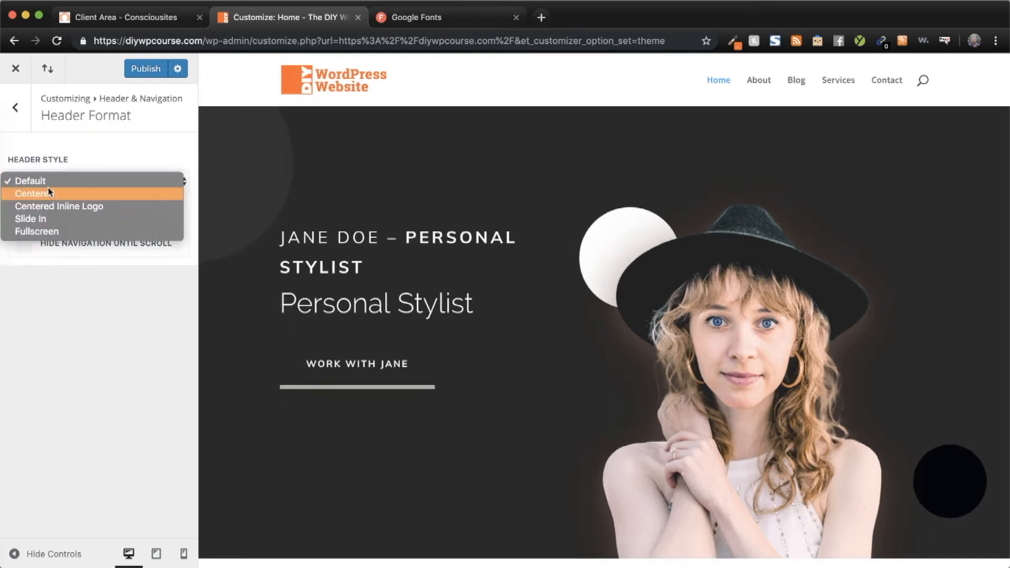
click(83, 180)
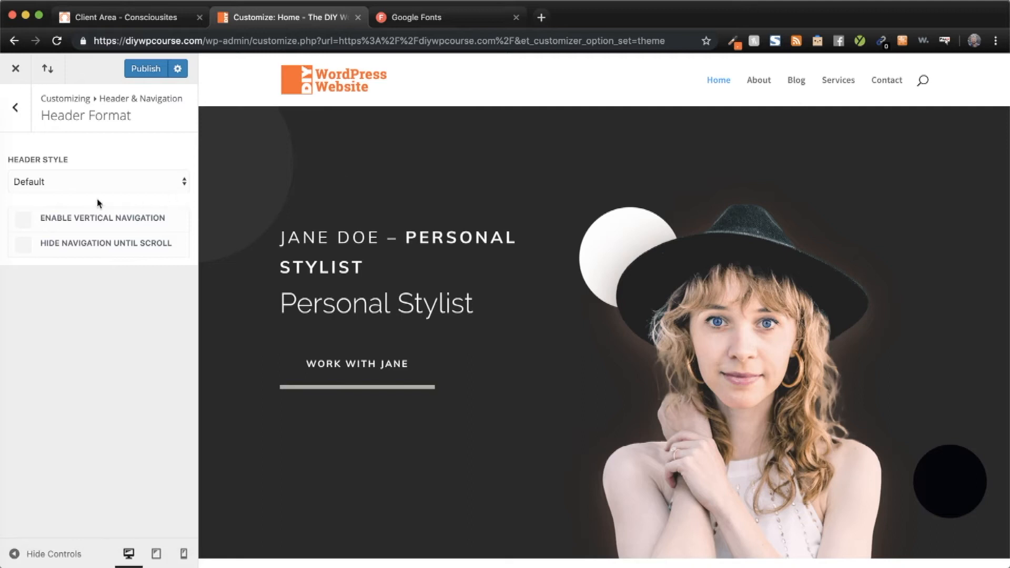
- Switch the header style to Slide In once more and restore the Default style
click(63, 185)
click(218, 203)
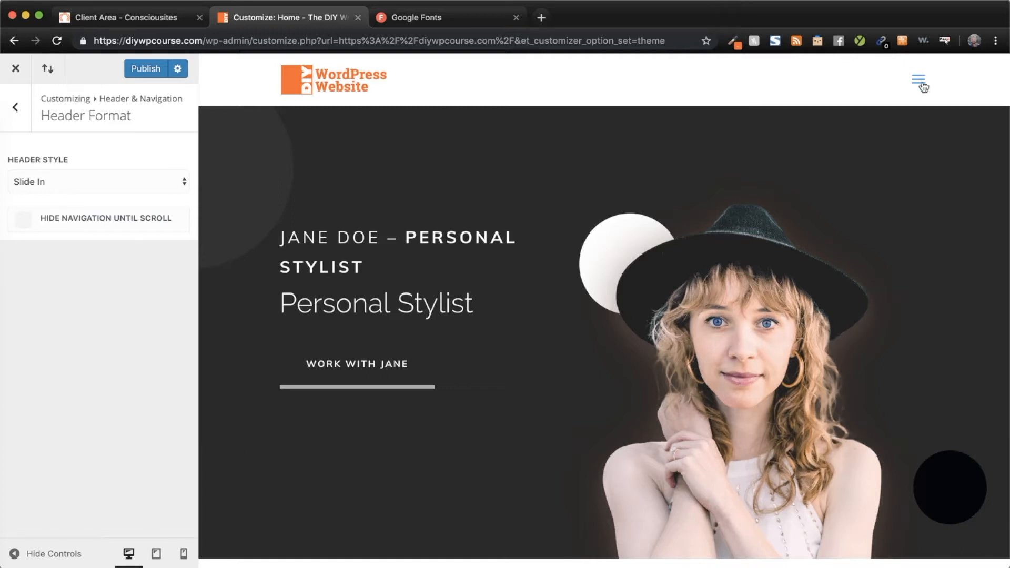
click(90, 180)
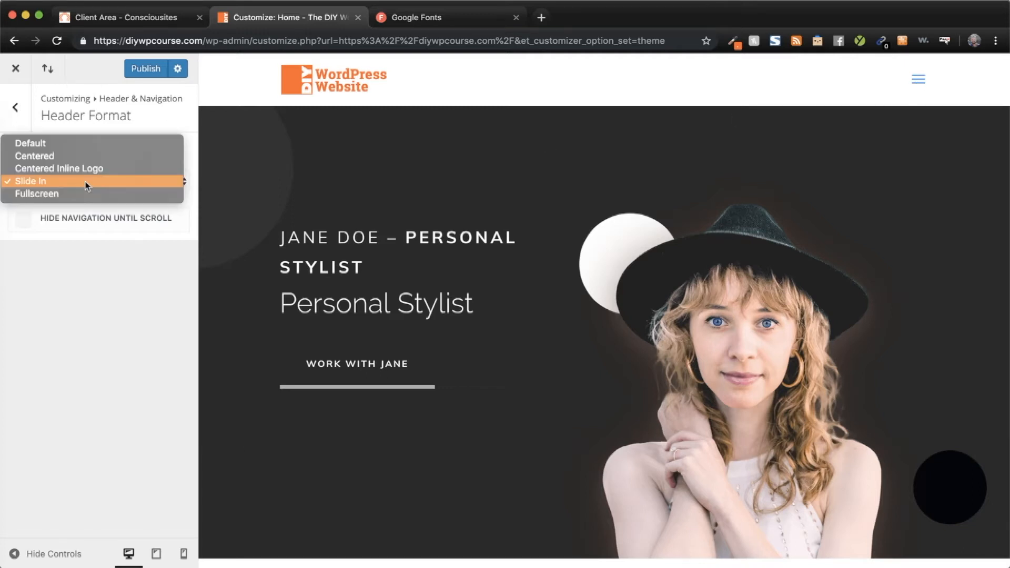
click(71, 149)
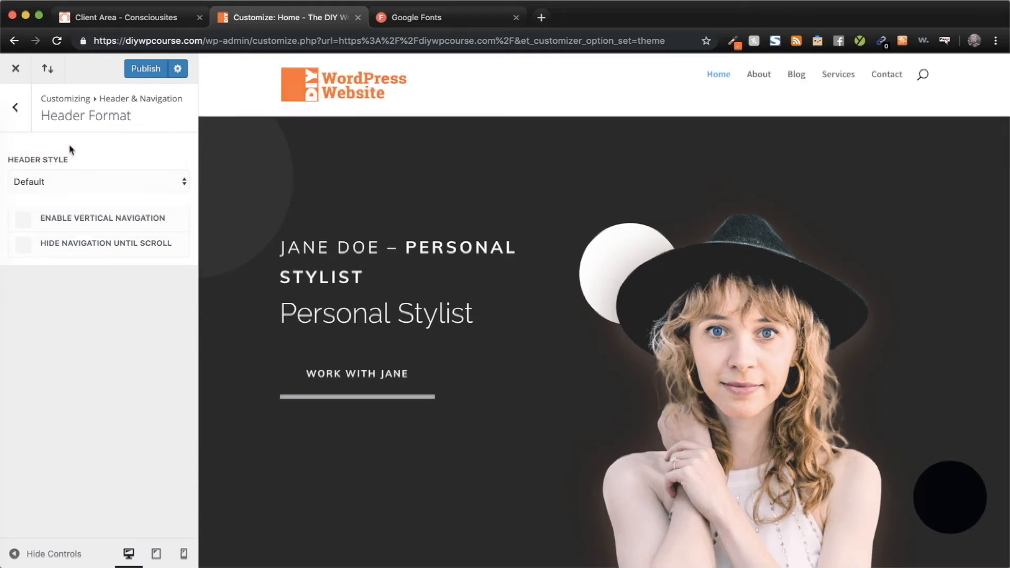
- Open the Primary Menu Bar settings and examine the header while scrolled and with the customizer controls hidden
click(17, 111)
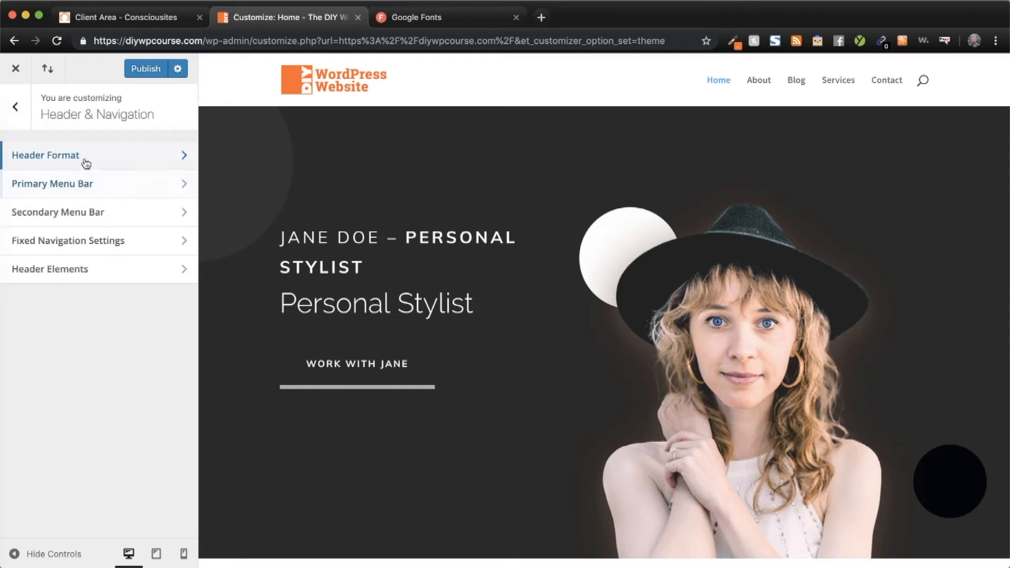
click(93, 185)
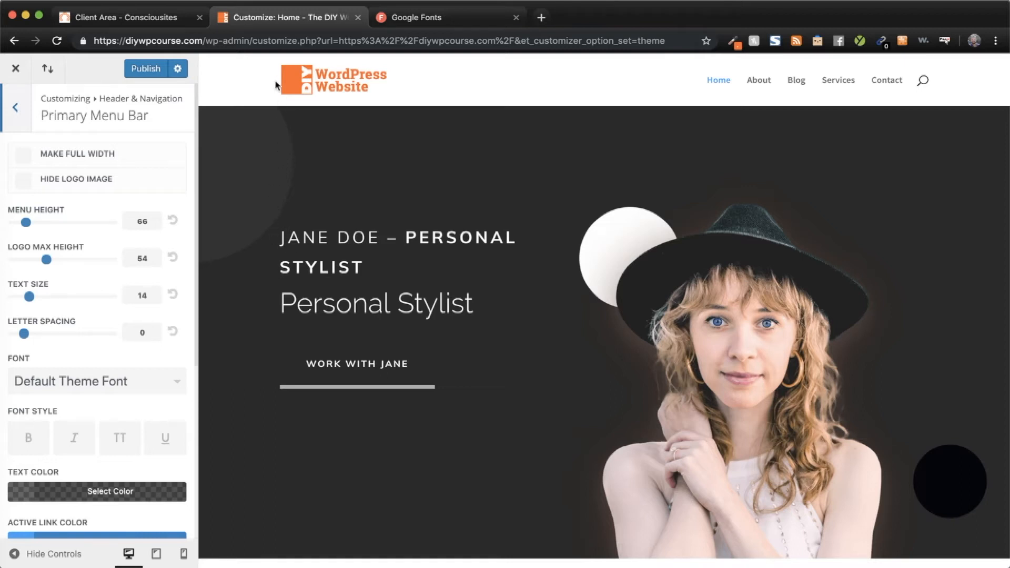
scroll(274, 187, down, 7)
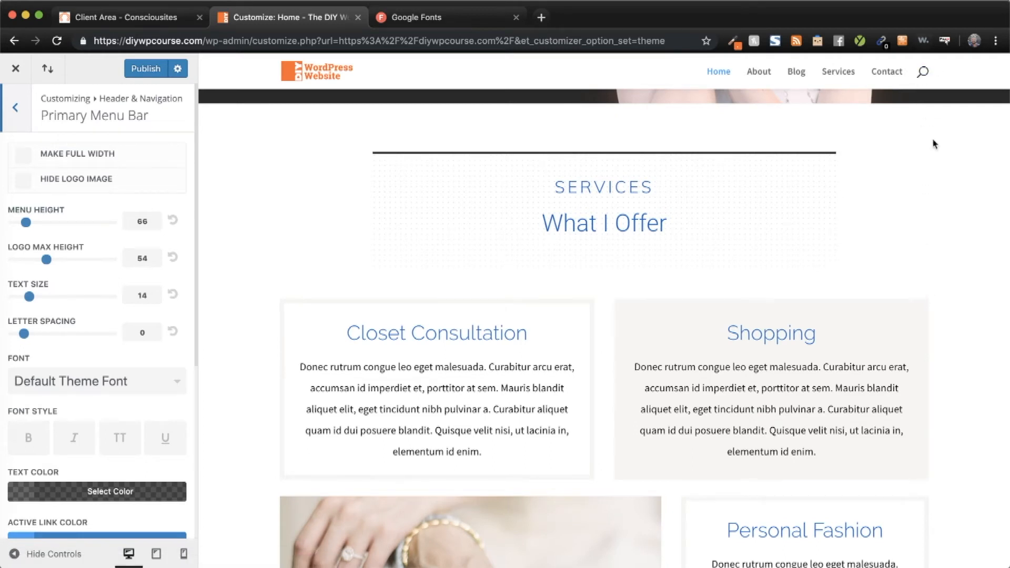
scroll(946, 86, up, 7)
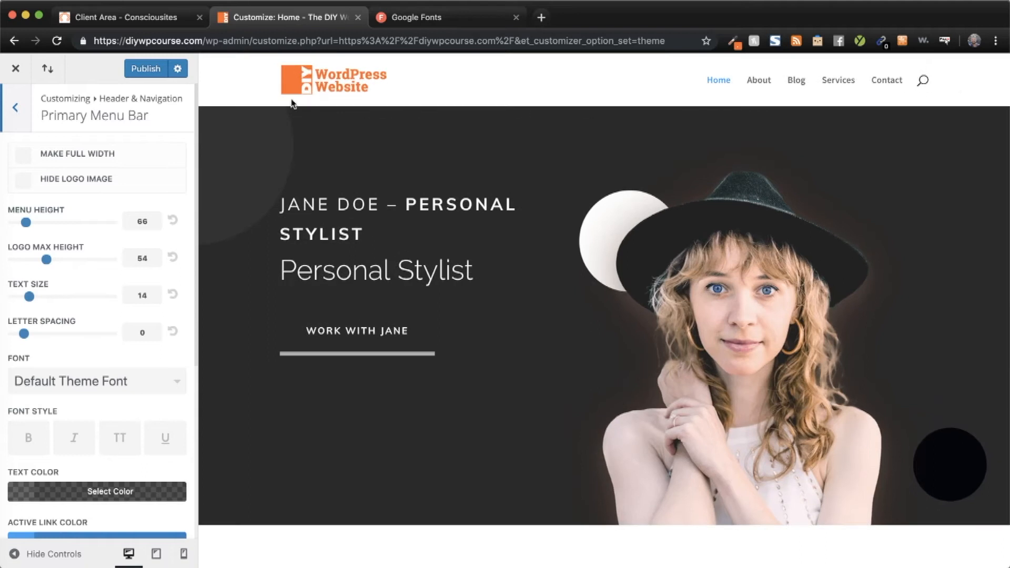
click(14, 554)
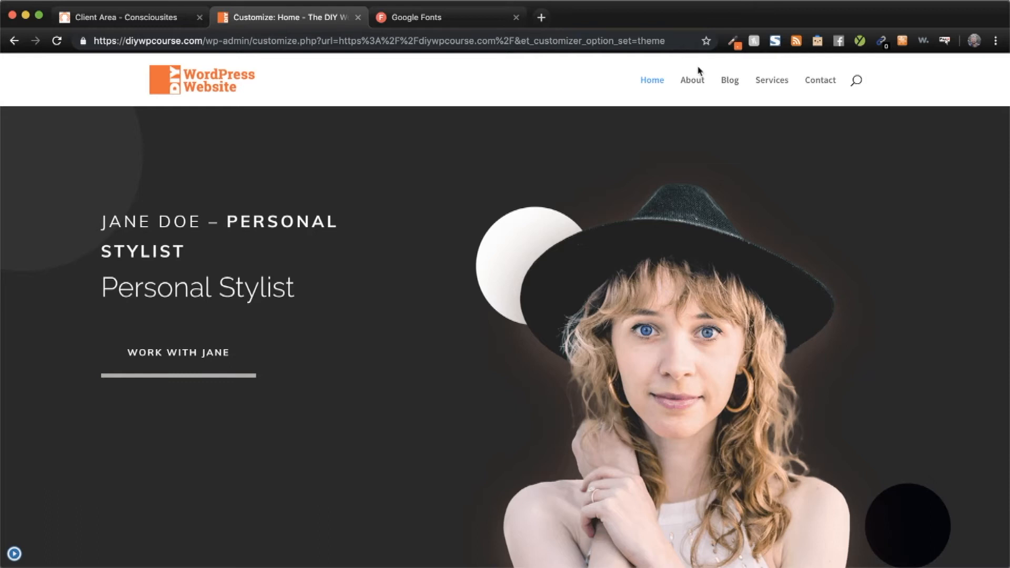
click(14, 554)
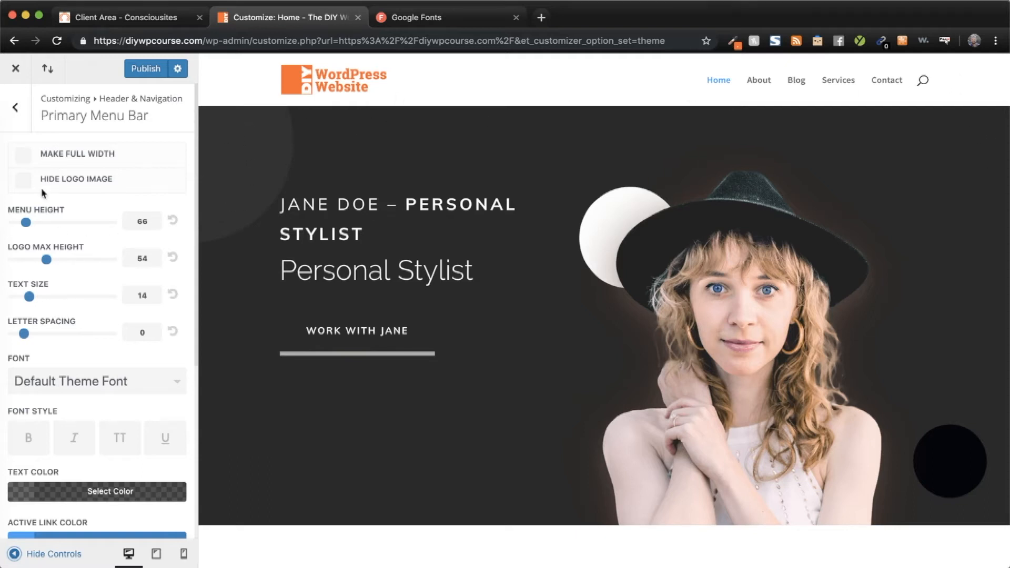
- Make the primary menu bar full width, and try hiding the logo image before showing it again
click(31, 158)
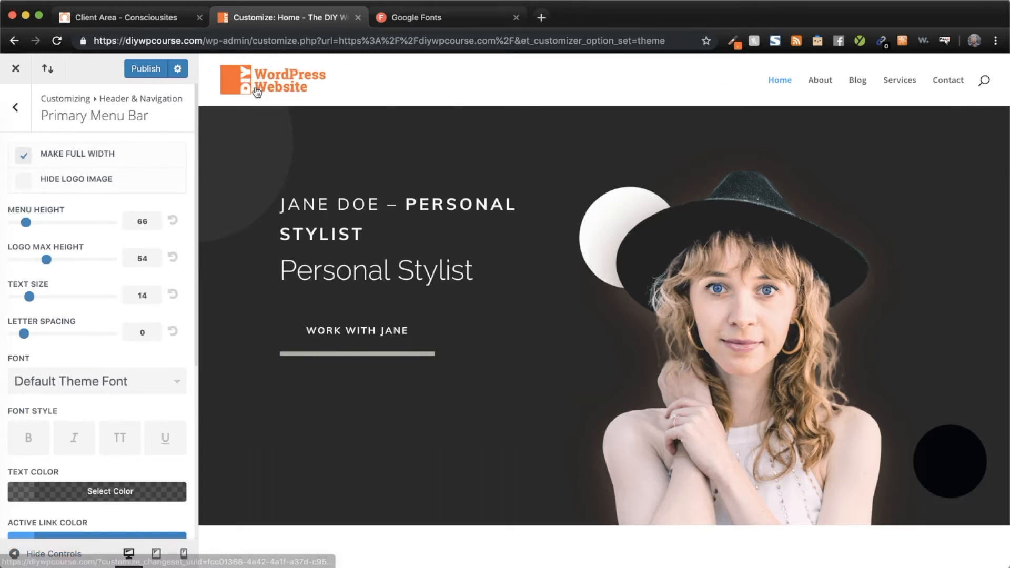
click(28, 187)
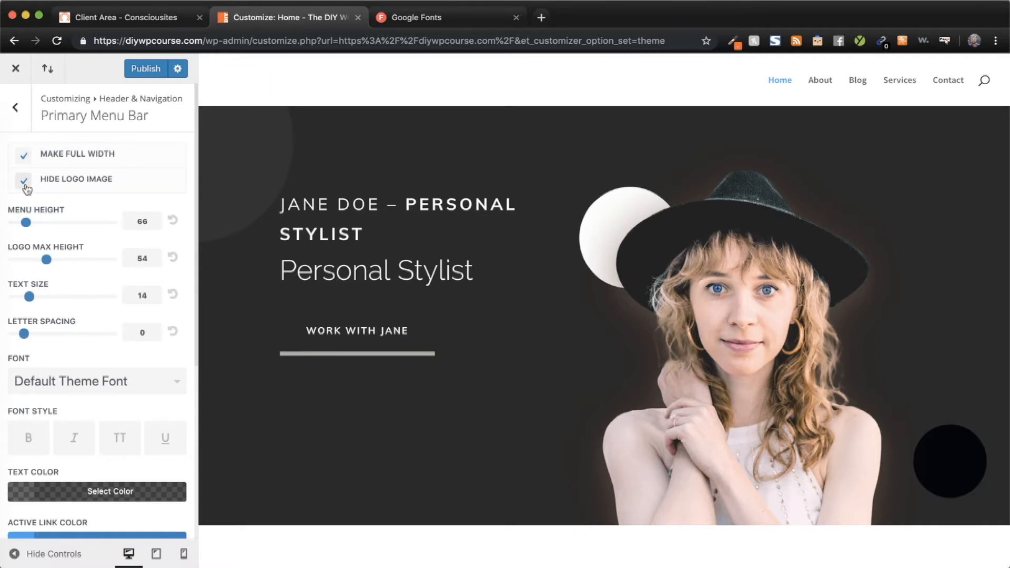
click(25, 184)
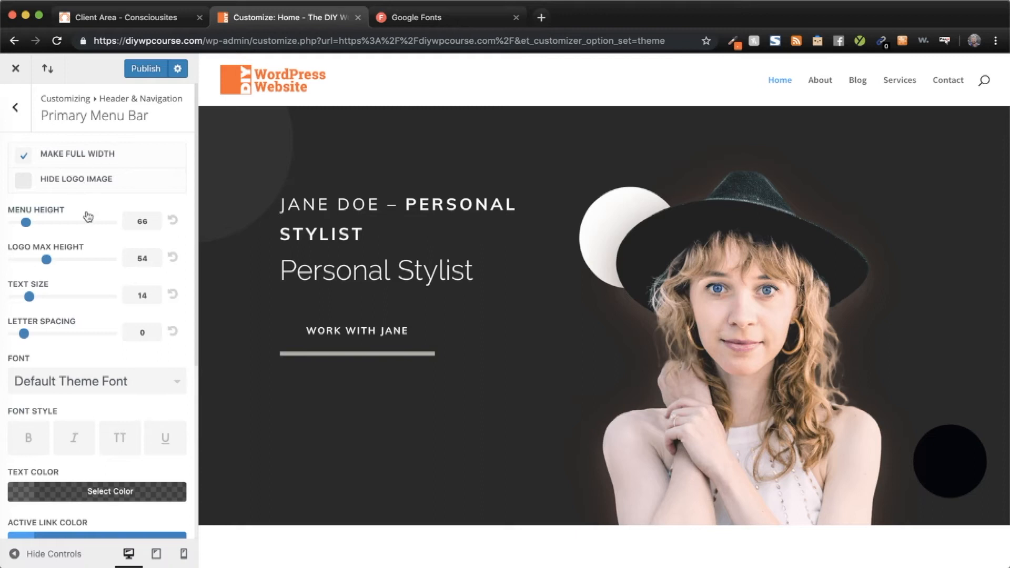
- Set the menu height to 50 and the logo max height to 90, trying 100 for the logo first
drag(27, 226, 22, 226)
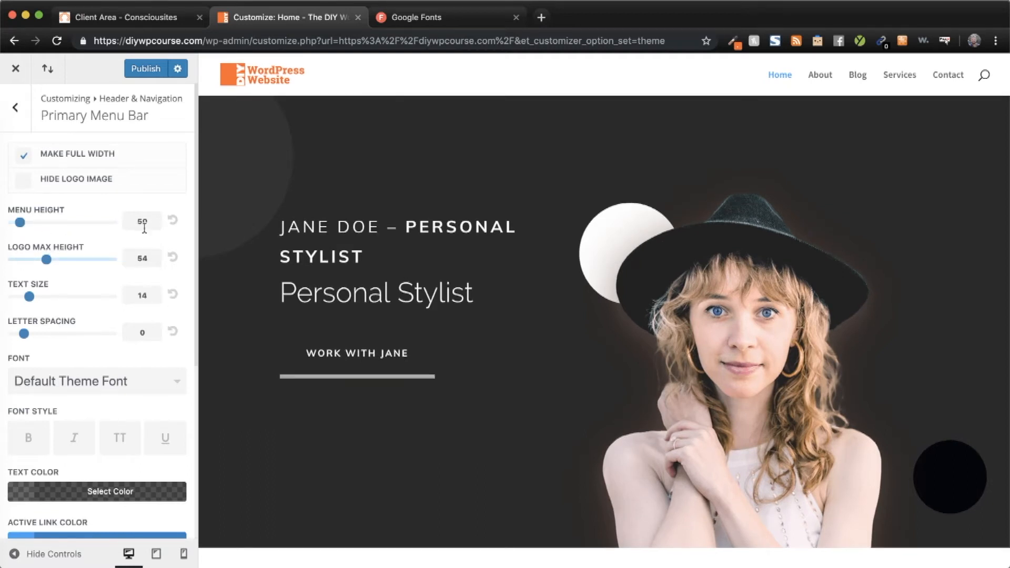
drag(47, 260, 115, 263)
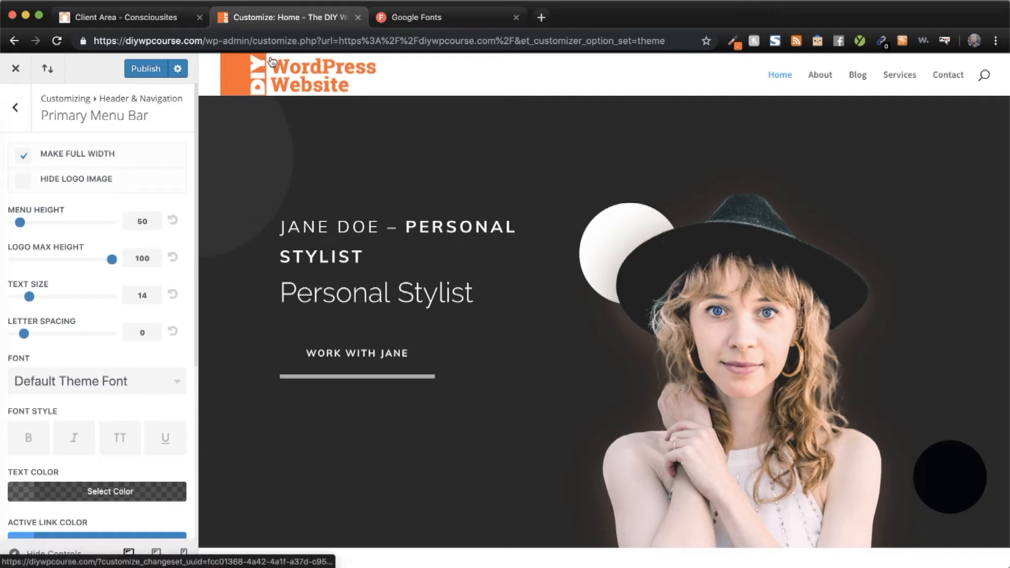
drag(112, 265, 100, 265)
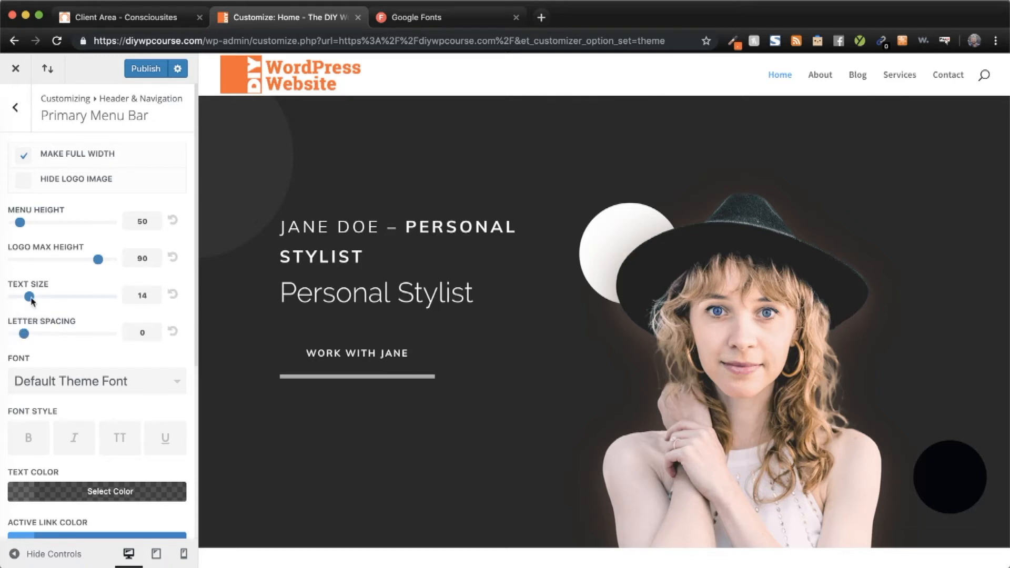
- Set the primary menu text size to 16 and try adjusting the letter spacing, returning it to 0
mouse_move(32, 298)
mouse_down()
mouse_move(61, 298)
mouse_move(35, 298)
mouse_move(47, 298)
mouse_up()
scroll(62, 323, down, 3)
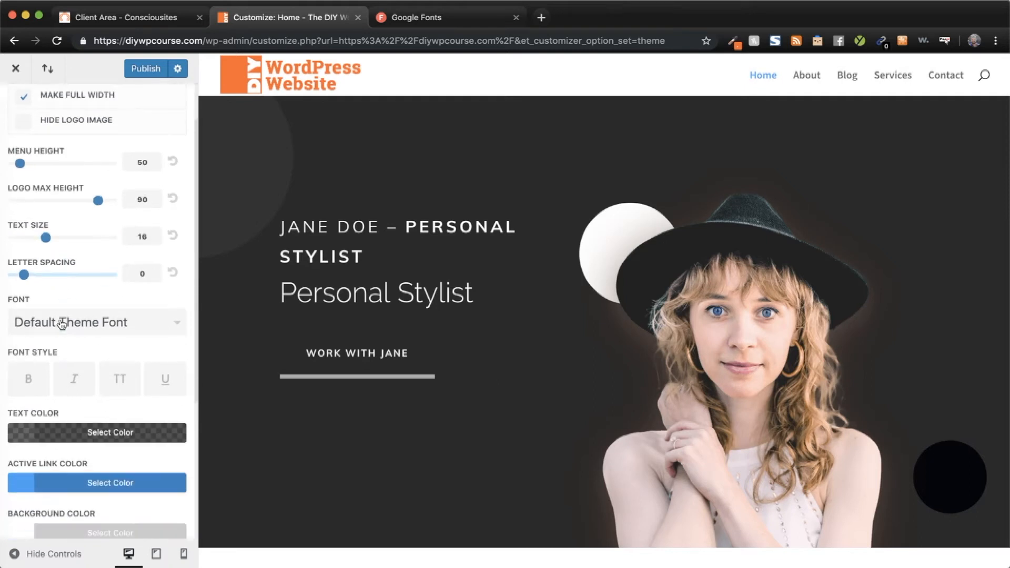
mouse_move(24, 264)
mouse_down()
mouse_move(90, 269)
mouse_move(16, 277)
mouse_move(23, 270)
mouse_up()
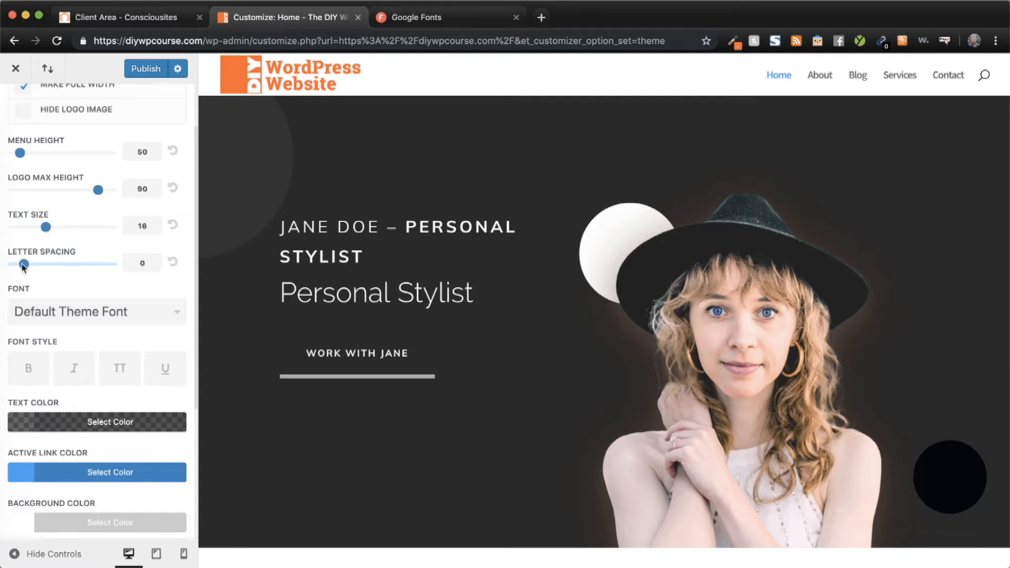
- Set the primary menu font to Montserrat
scroll(58, 284, down, 2)
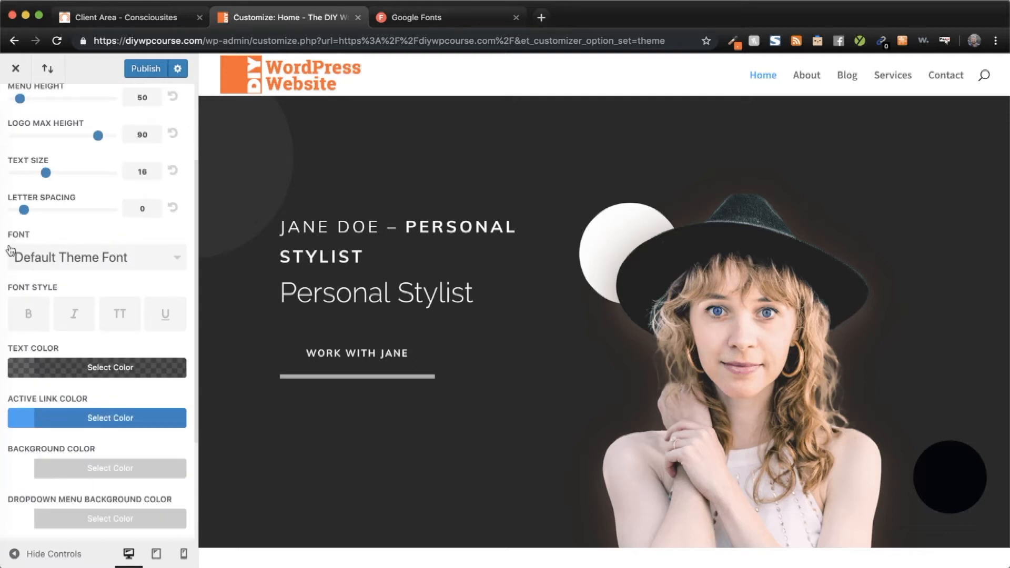
click(100, 263)
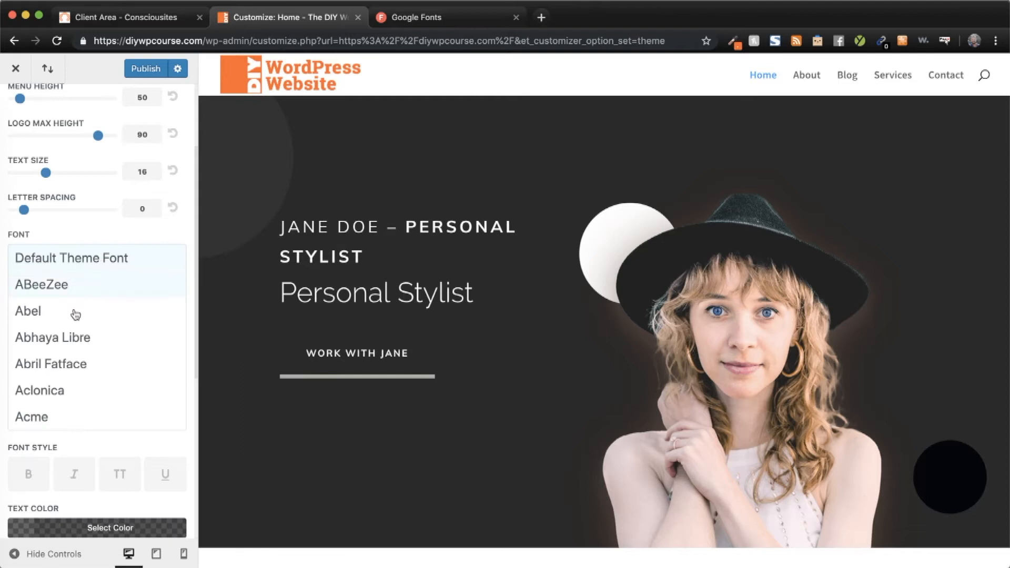
scroll(74, 363, down, 12)
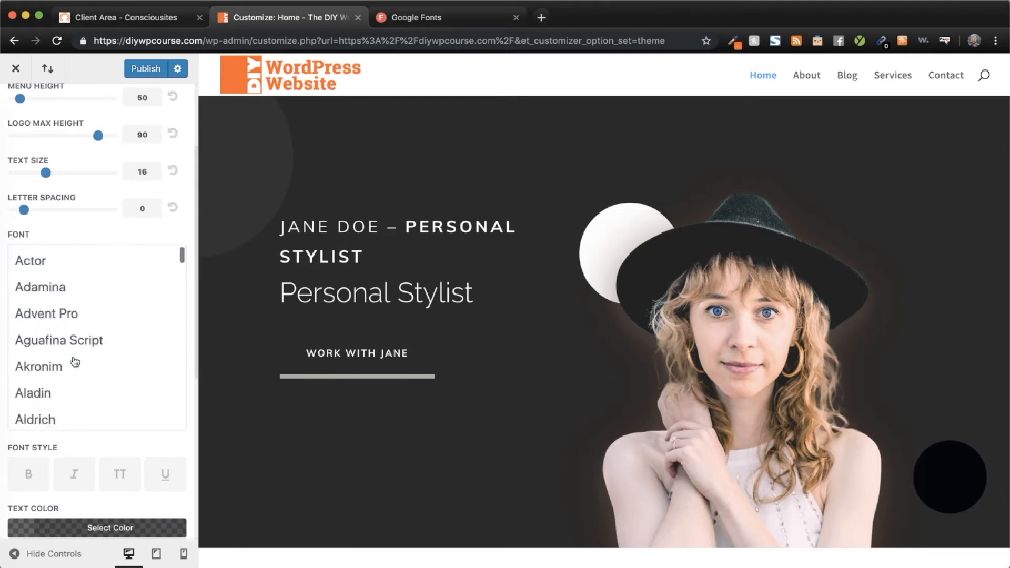
drag(184, 264, 182, 352)
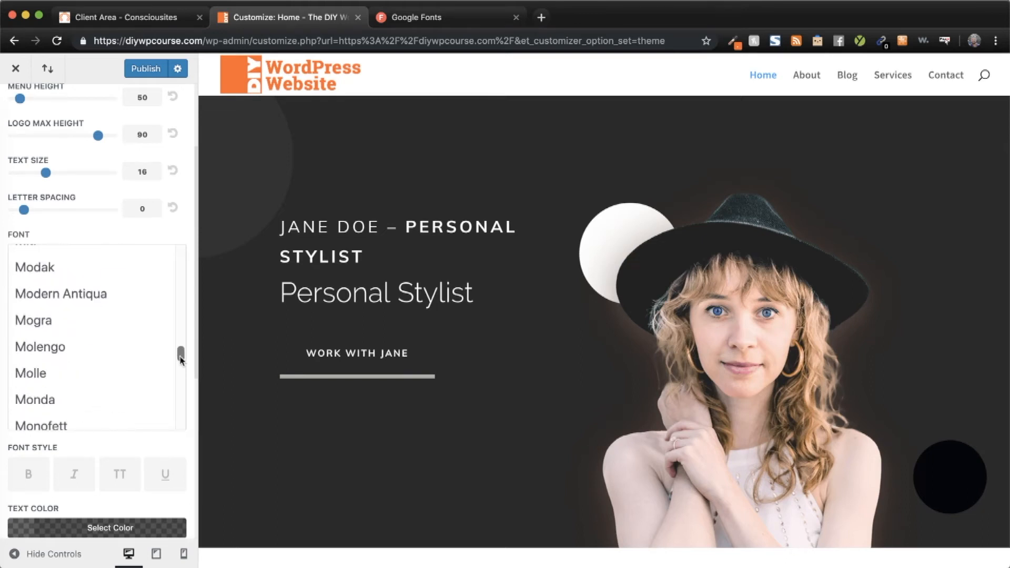
scroll(120, 375, down, 4)
scroll(119, 375, down, 2)
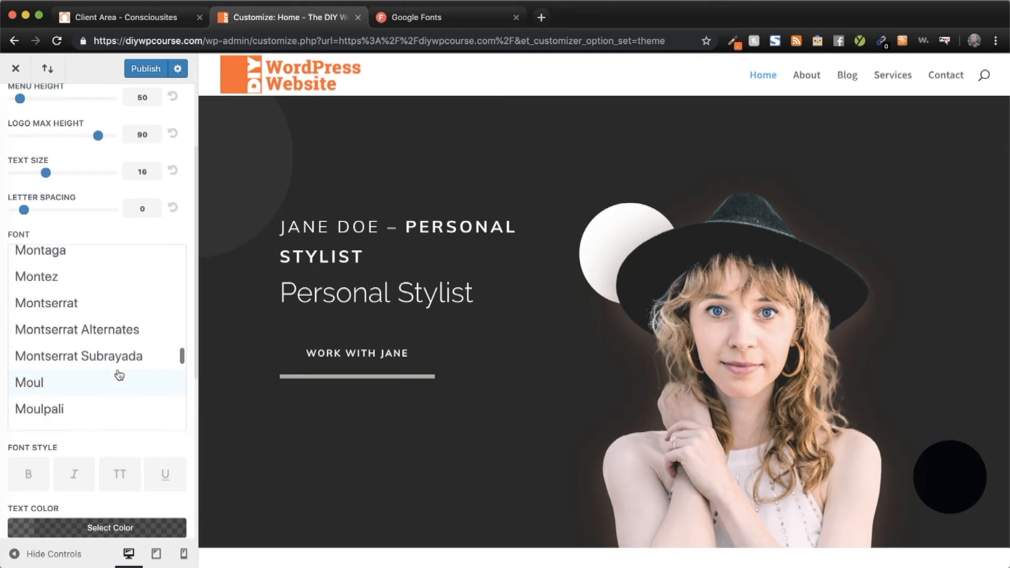
click(90, 315)
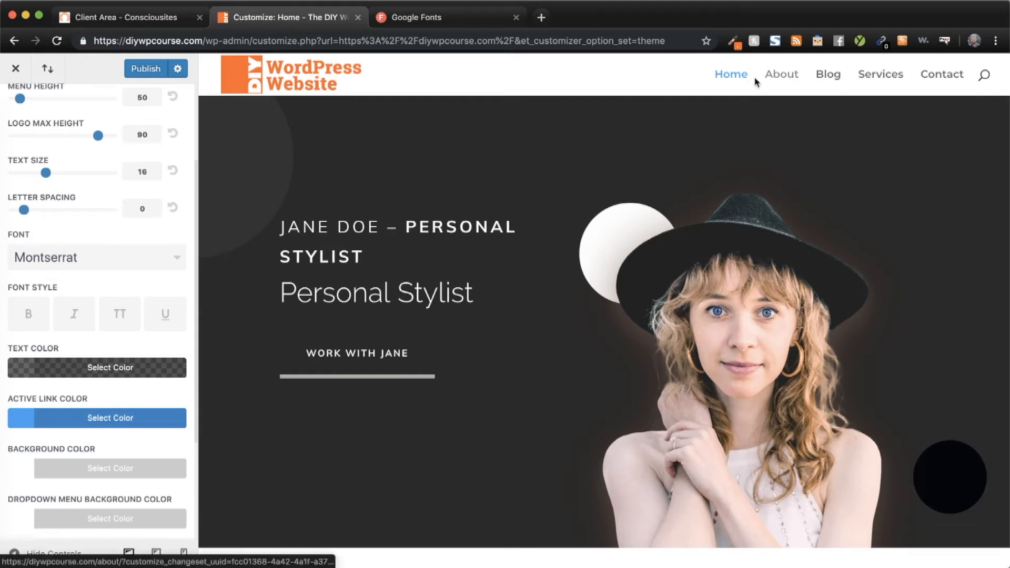
- Set the primary menu text color to fully opaque black (#000000)
scroll(32, 331, up, 1)
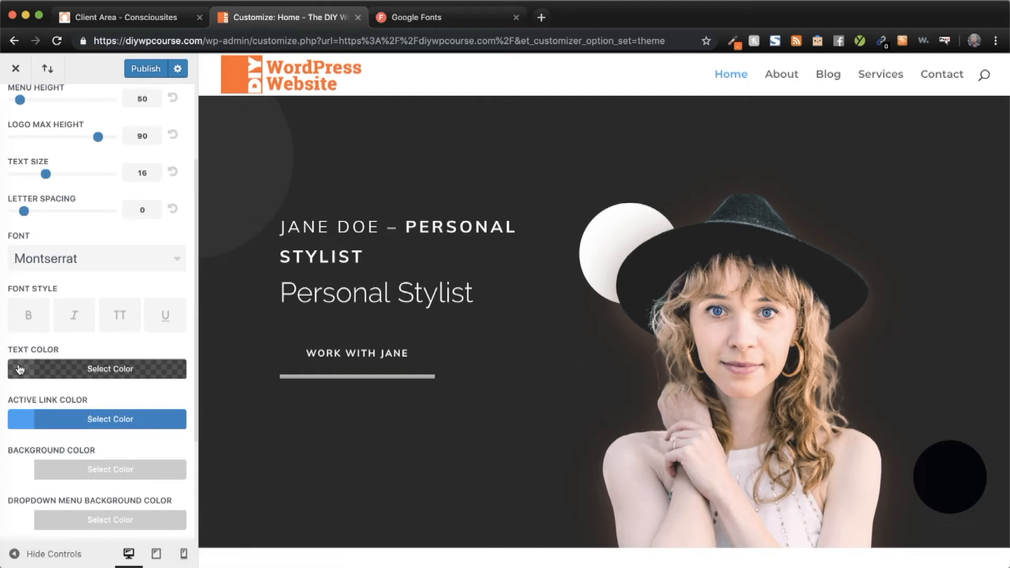
click(20, 369)
scroll(20, 373, down, 3)
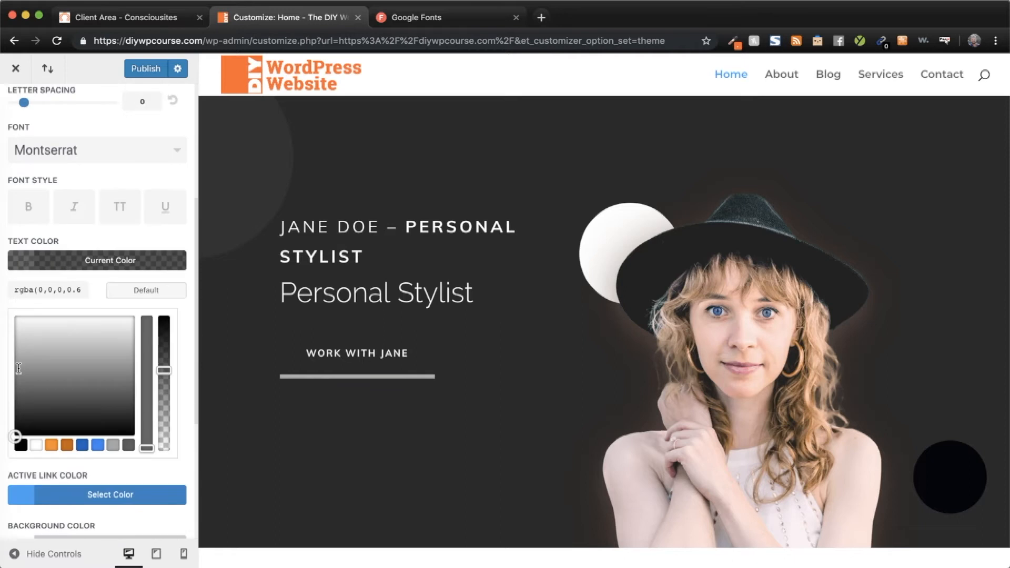
click(22, 447)
drag(168, 383, 161, 316)
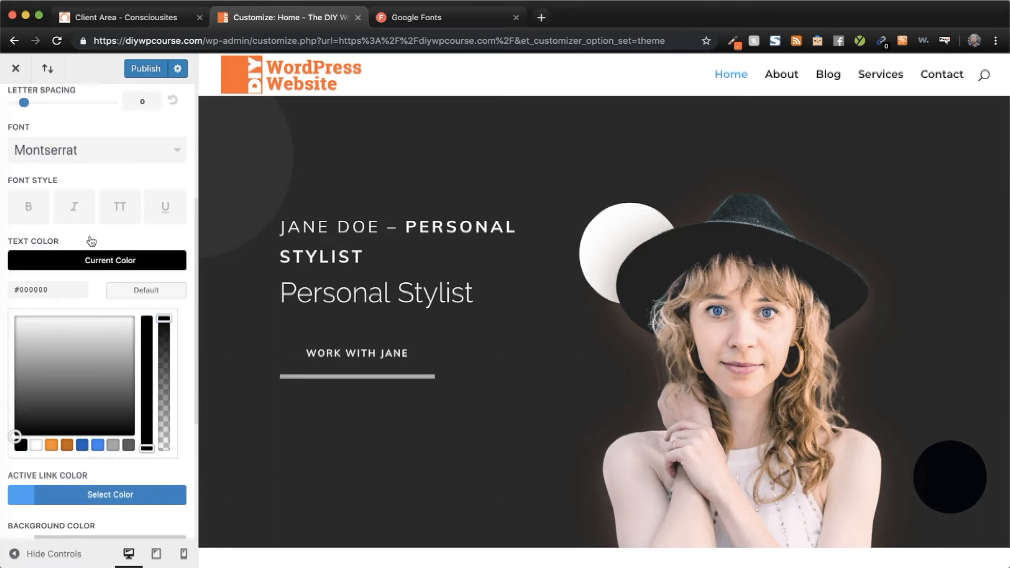
- Try the bold, italic, uppercase and underline font styles on the primary menu text, then turn them all off
click(37, 212)
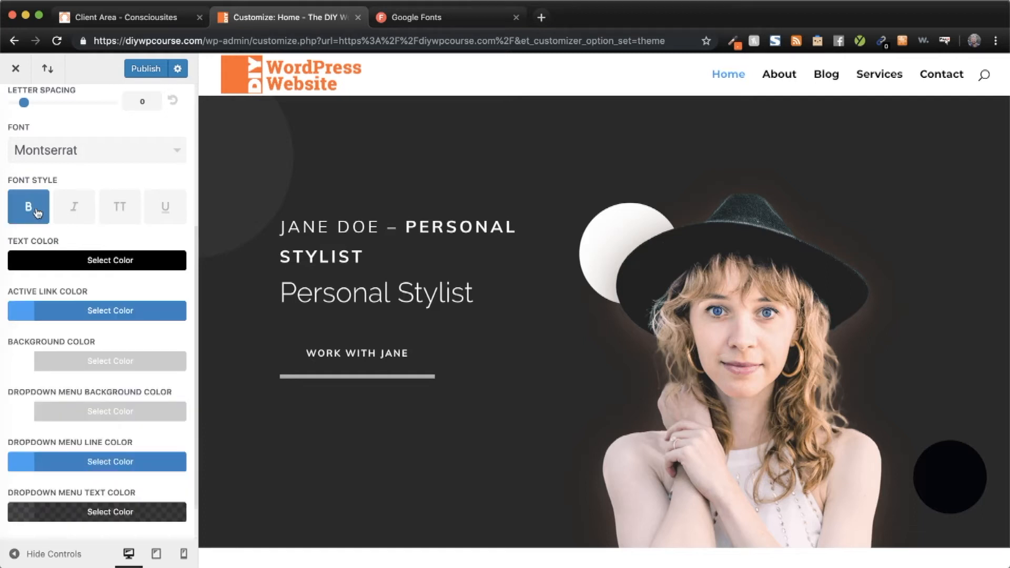
click(82, 208)
click(132, 208)
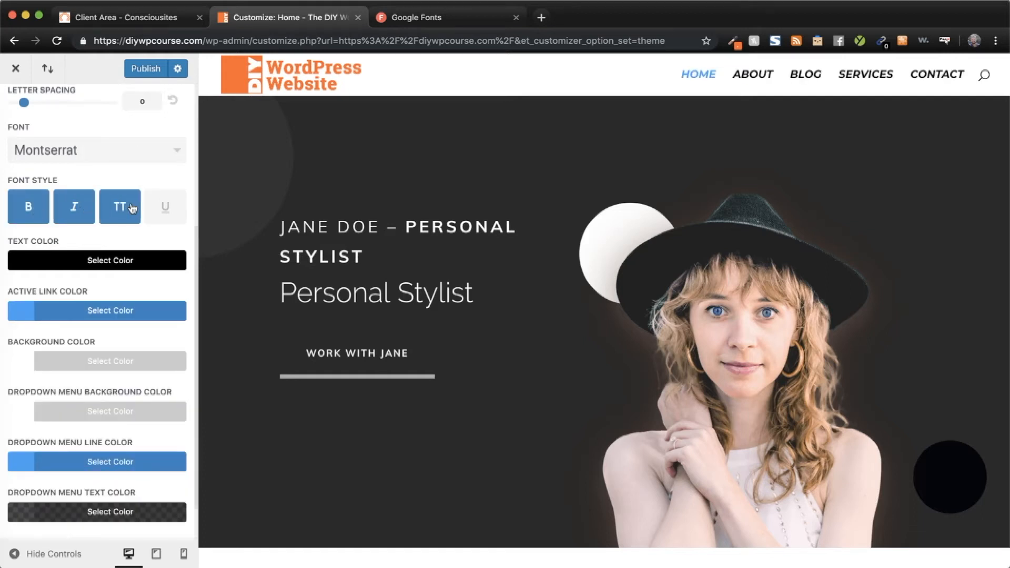
click(165, 207)
click(165, 207)
click(120, 210)
click(71, 213)
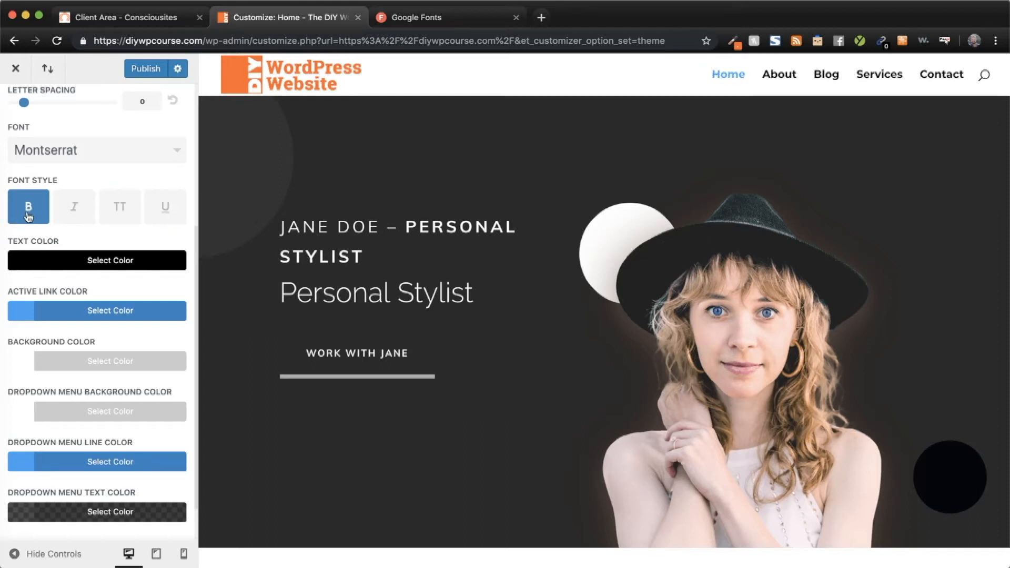
click(28, 216)
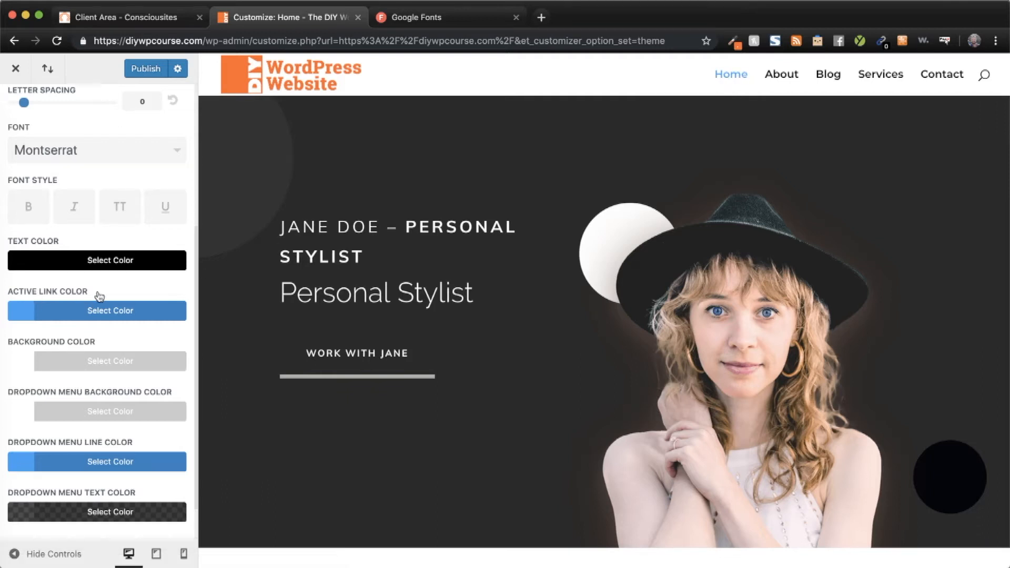
- Set the primary menu's active link color to orange #ff6629, trying the preset orange #fc8e20 first
click(25, 311)
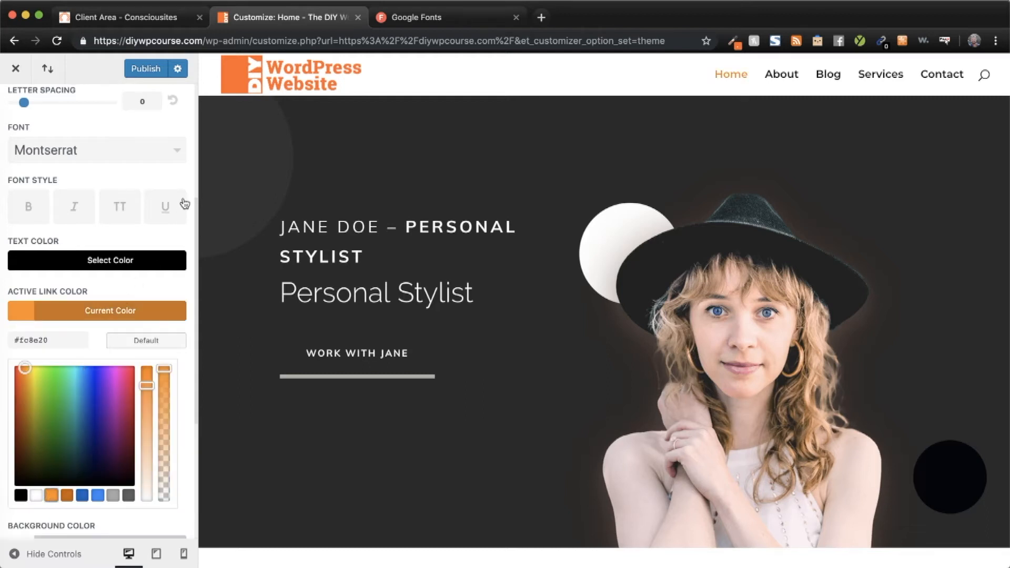
scroll(190, 203, down, 3)
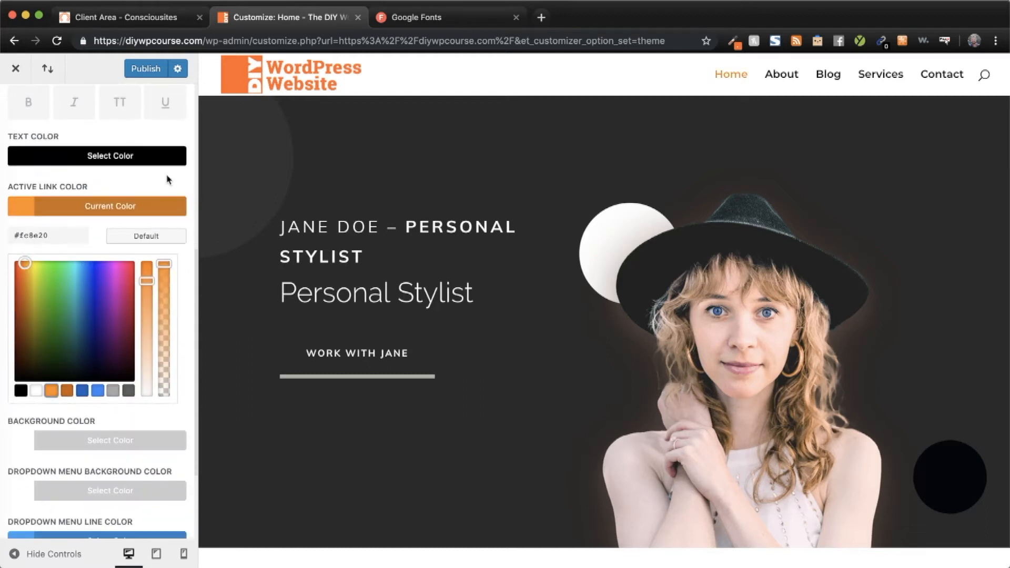
double_click(35, 235)
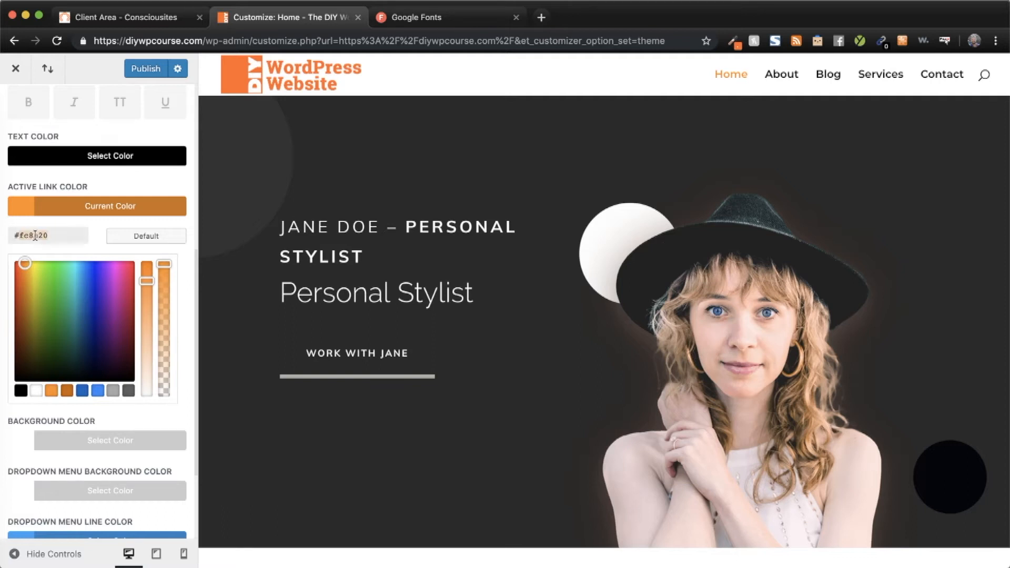
text(ff6629)
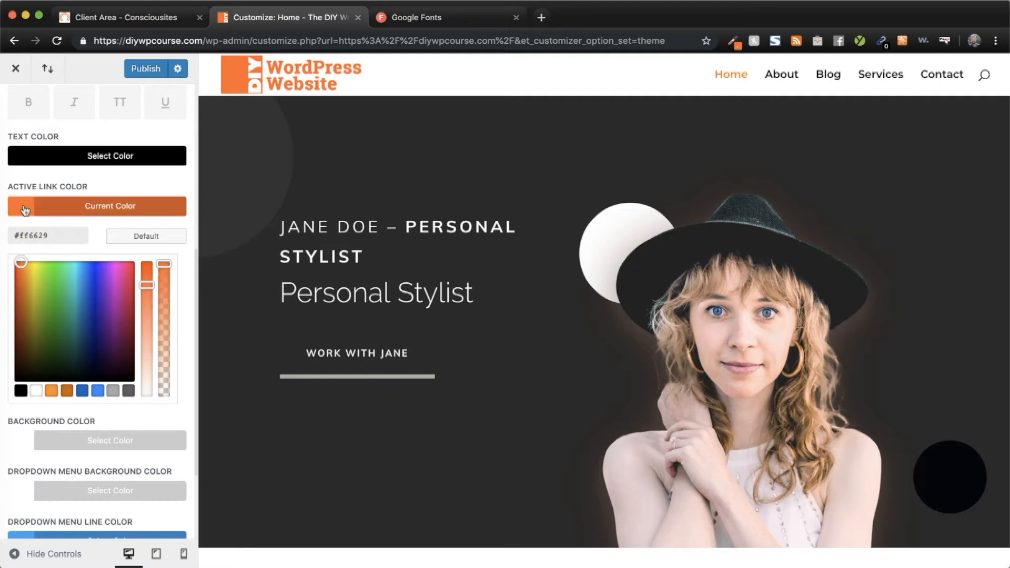
key(Tab)
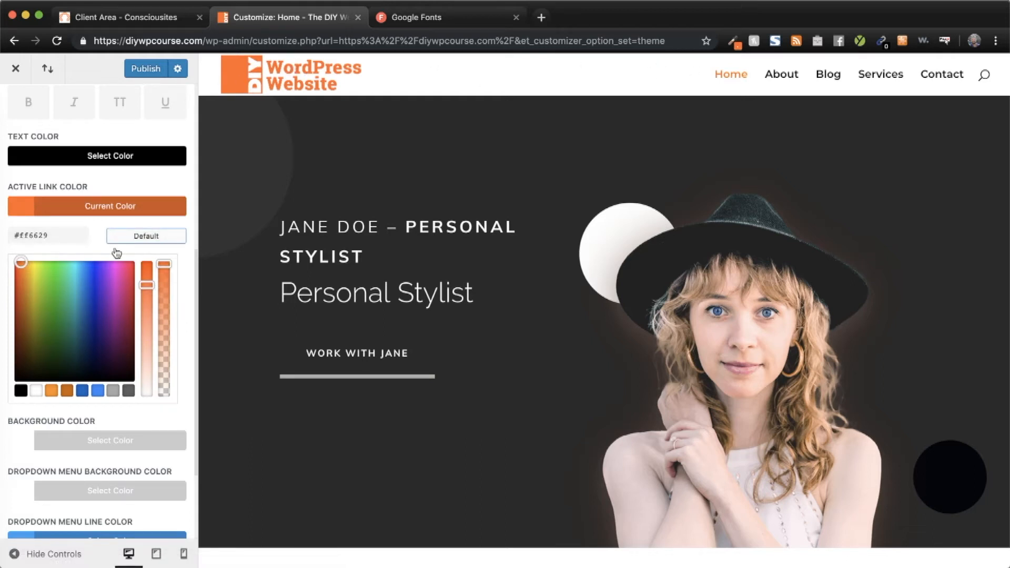
- Try black and blue (#0066bf) as the primary menu background color, then return it to white (#ffffff)
scroll(116, 253, down, 3)
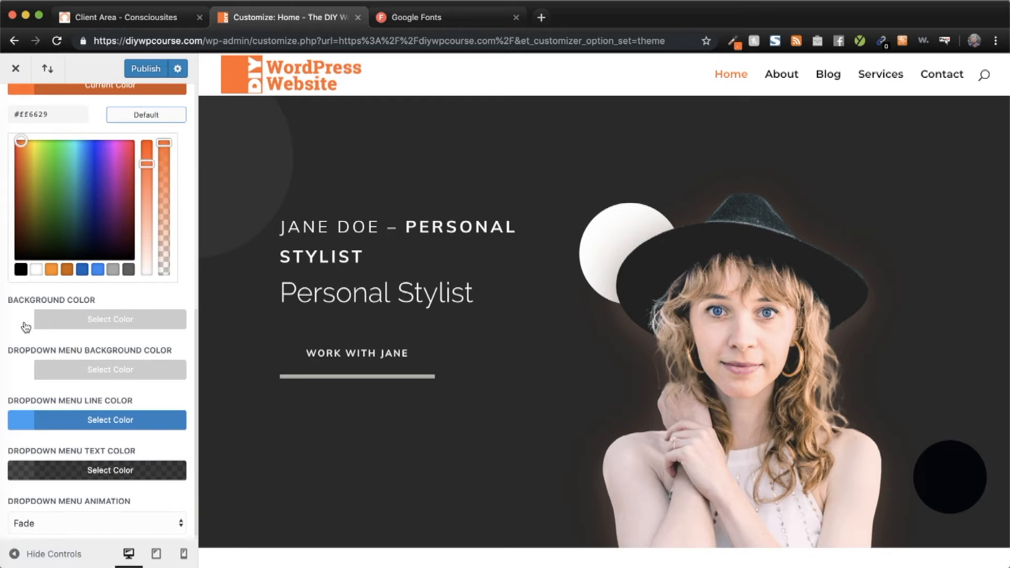
click(25, 327)
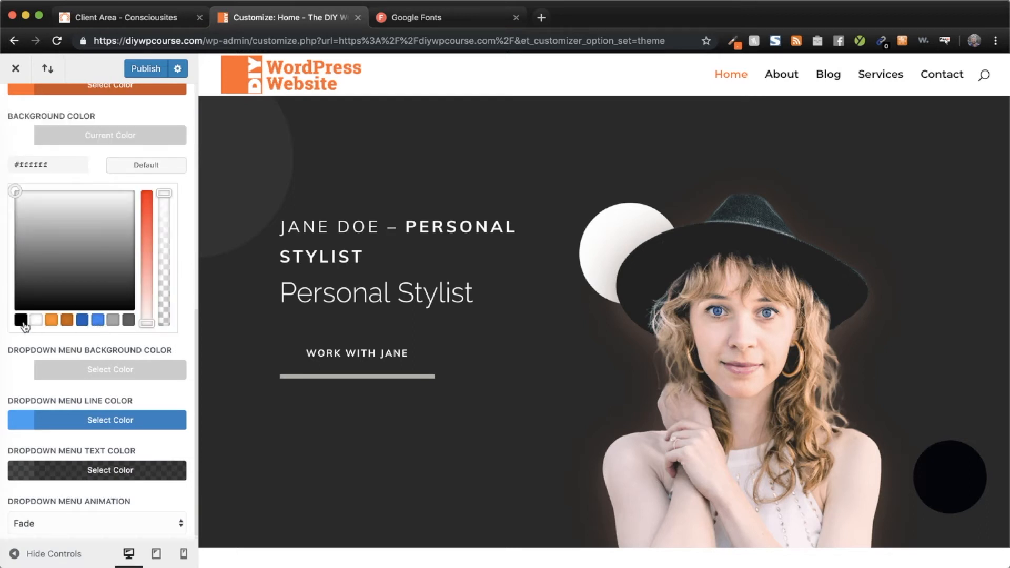
click(22, 321)
click(83, 320)
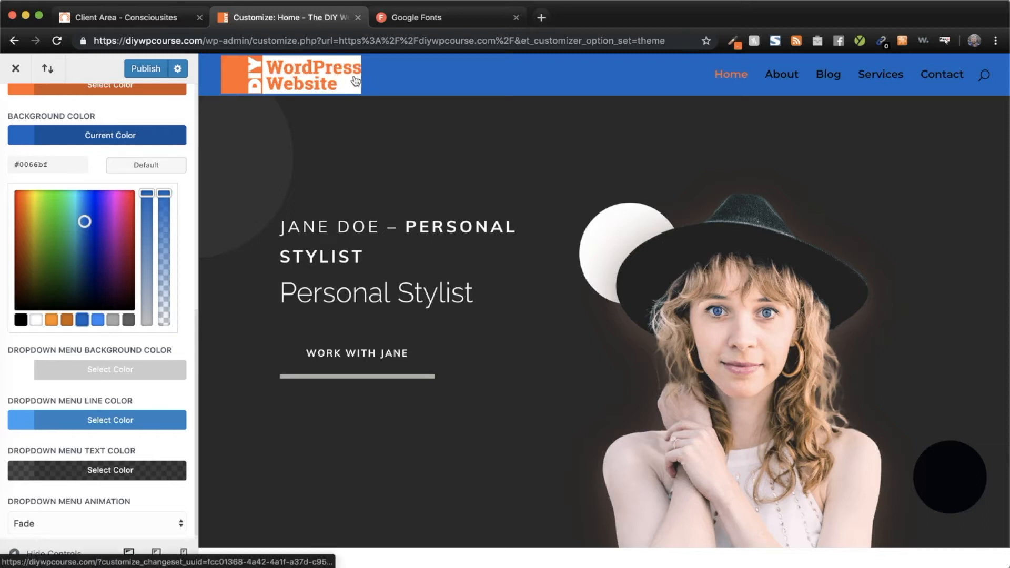
click(35, 319)
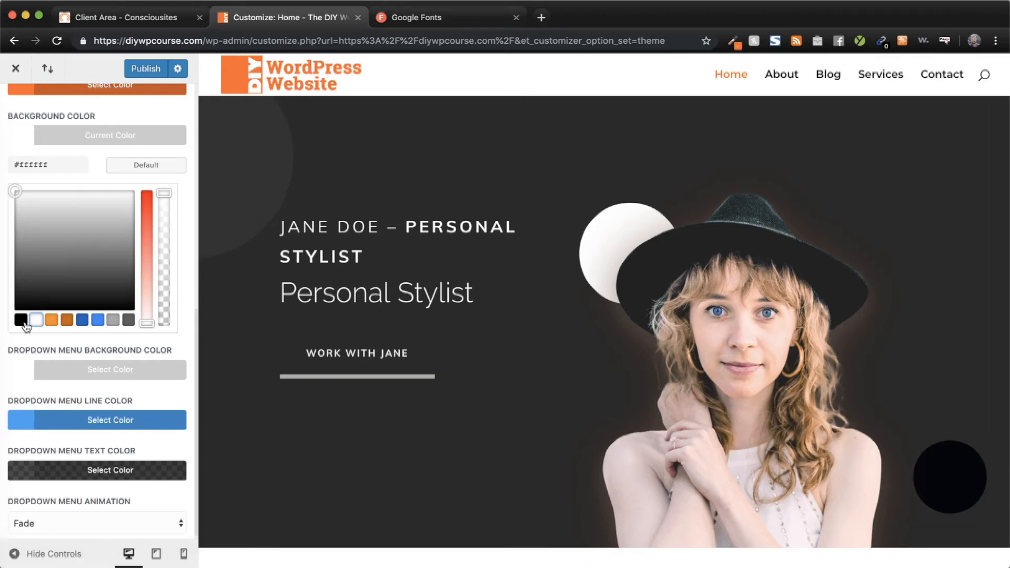
click(83, 320)
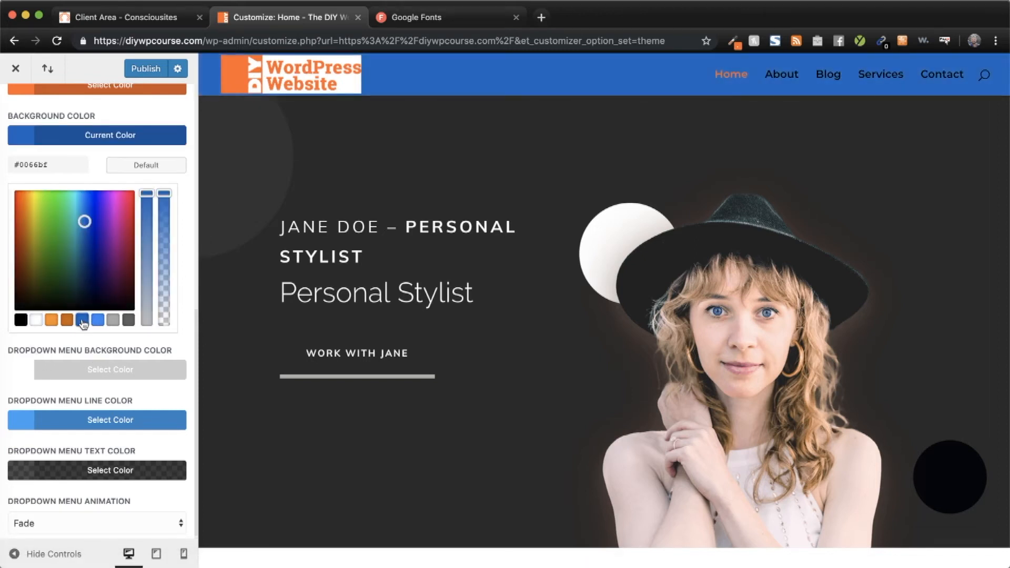
click(36, 320)
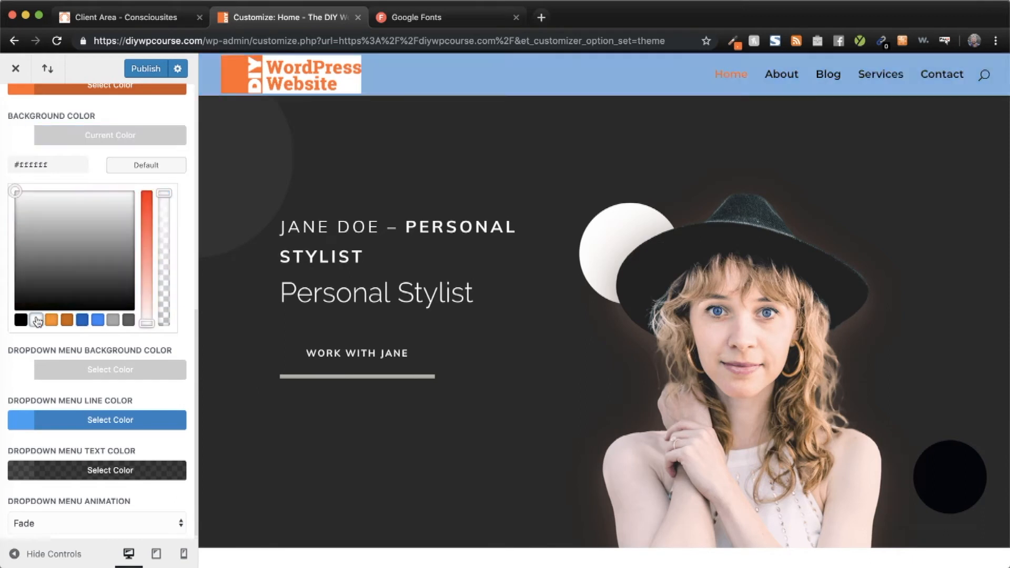
- Leave the header settings without closing the customizer, and nest the Services page under About in the Primary menu
scroll(52, 353, down, 1)
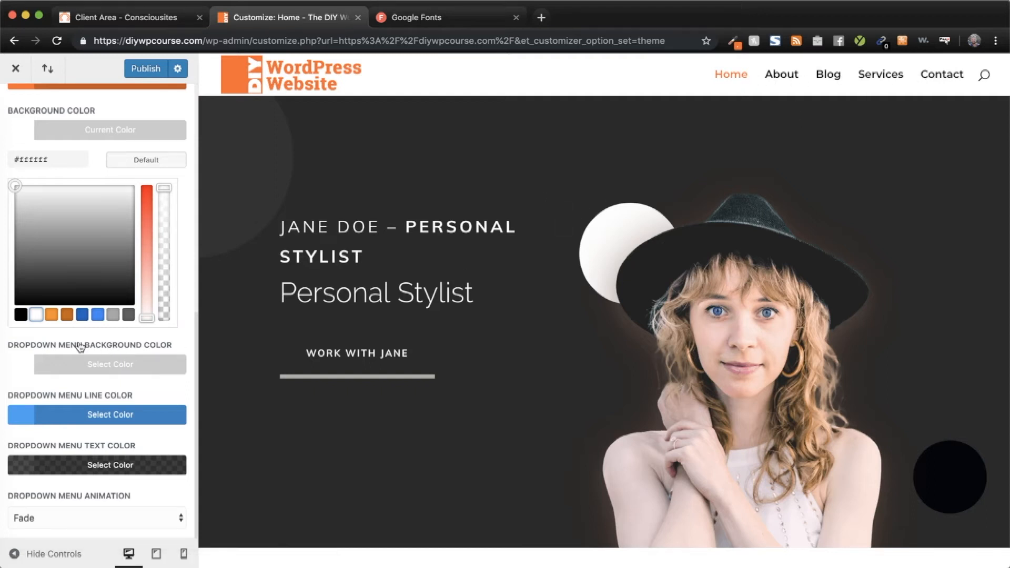
scroll(39, 153, up, 10)
click(15, 106)
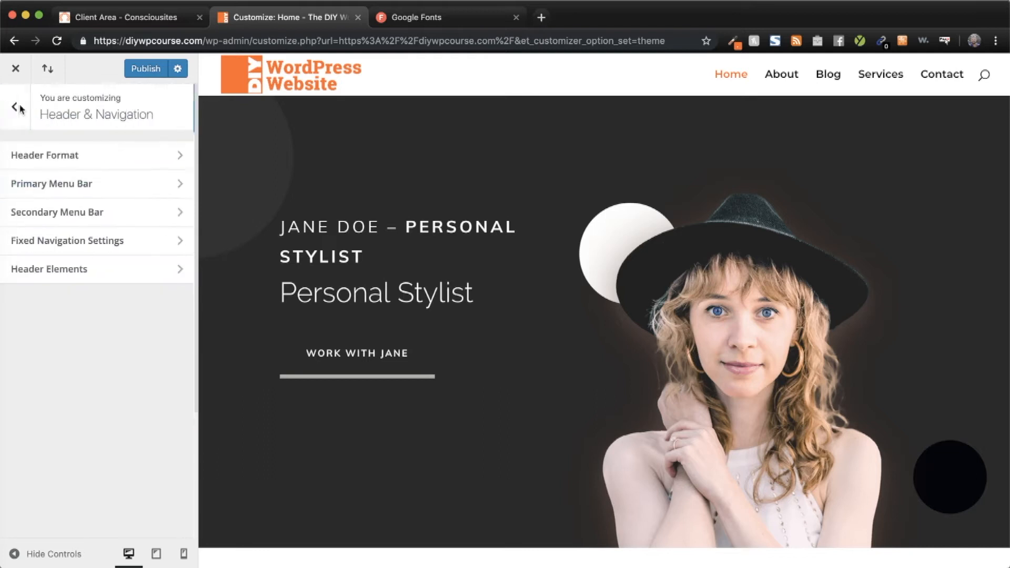
click(15, 69)
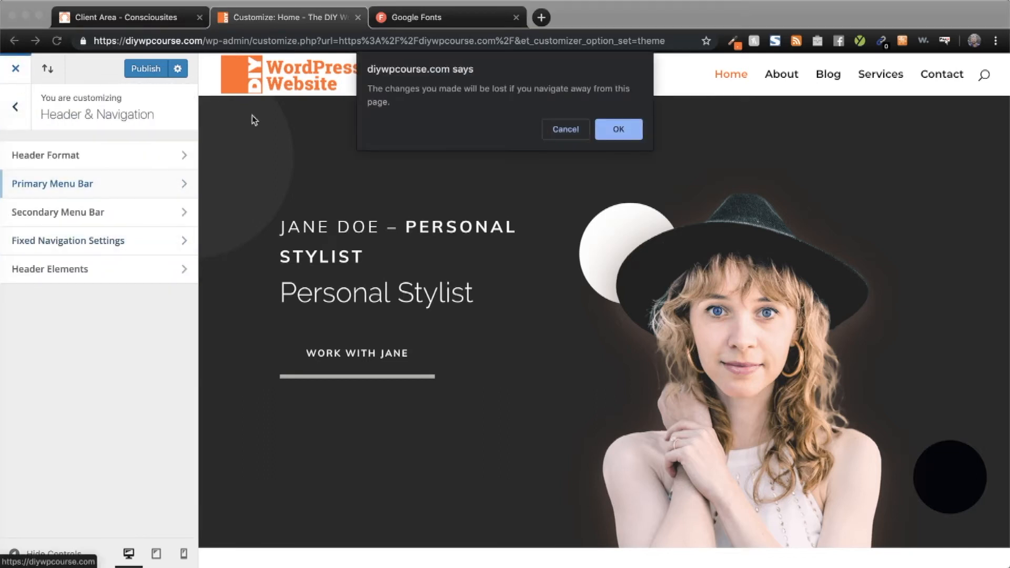
click(561, 136)
click(24, 111)
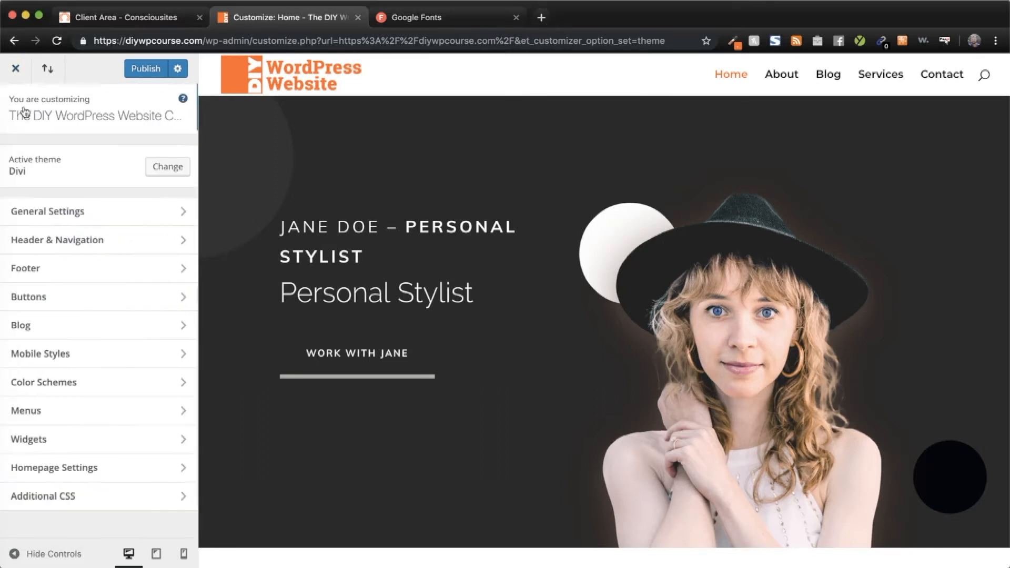
click(63, 419)
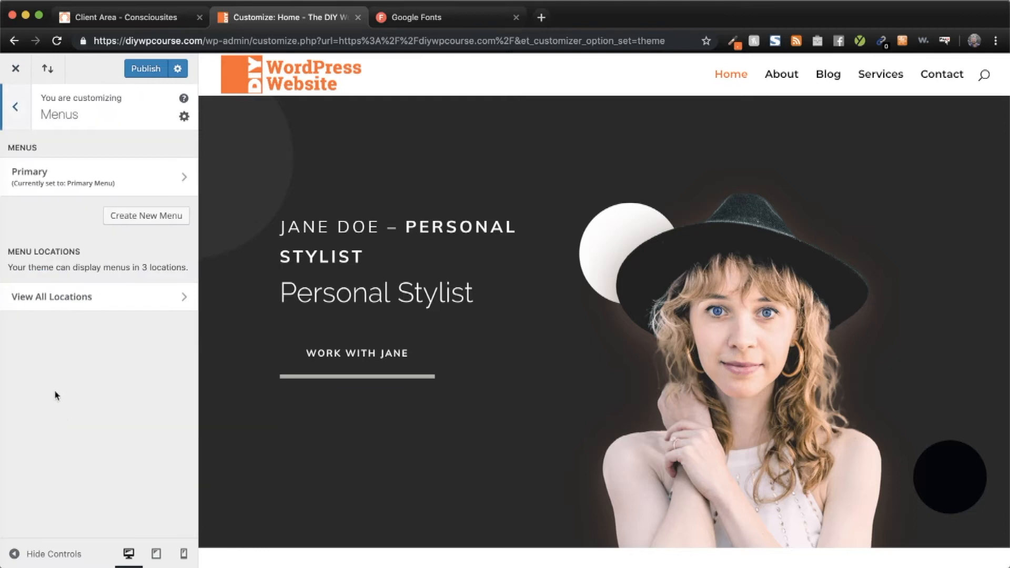
click(74, 173)
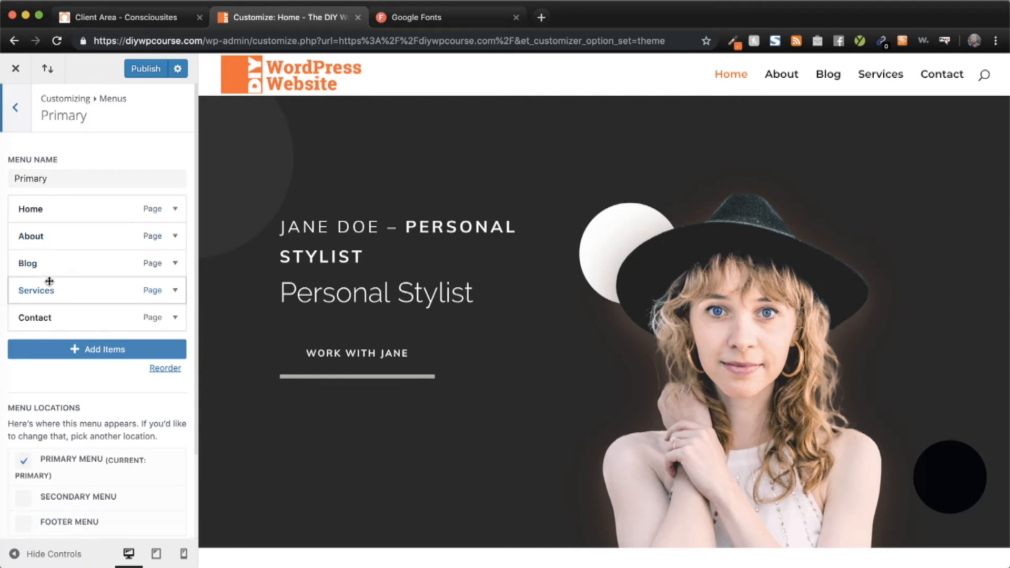
drag(48, 290, 62, 262)
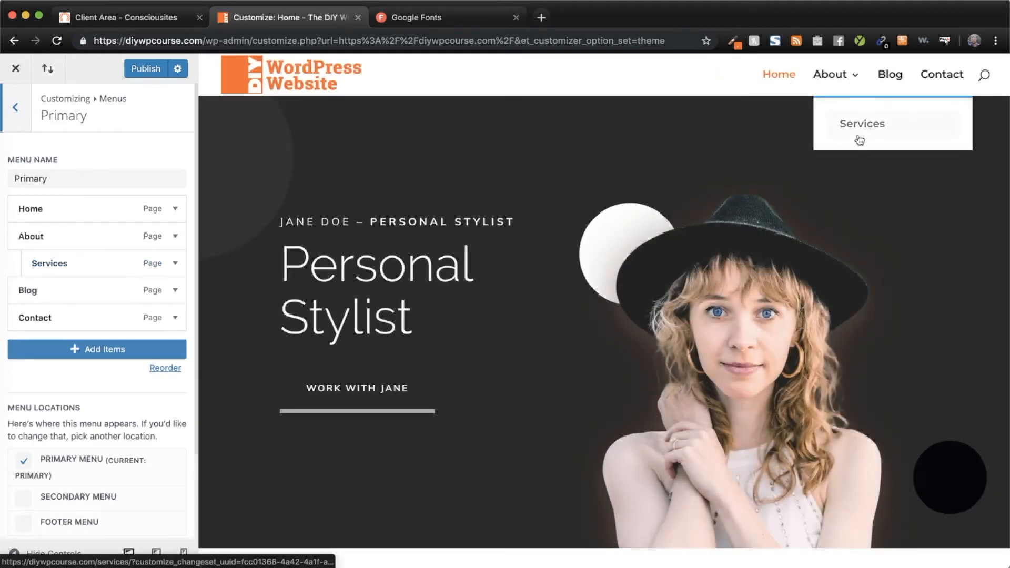
- Leave the menu settings and set the primary menu bar's dropdown background color to black (#000000), checking it on the About menu
click(16, 110)
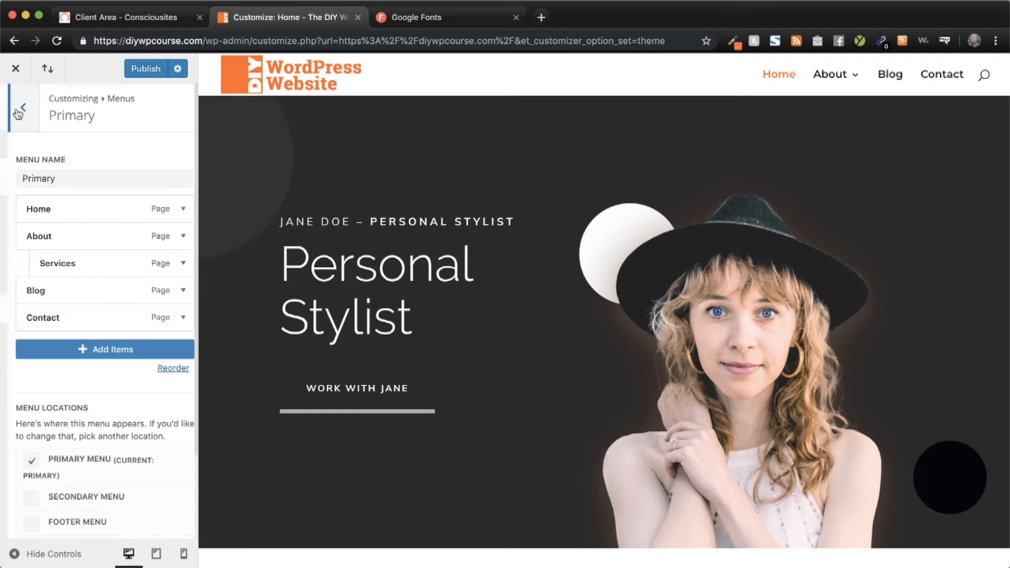
click(16, 109)
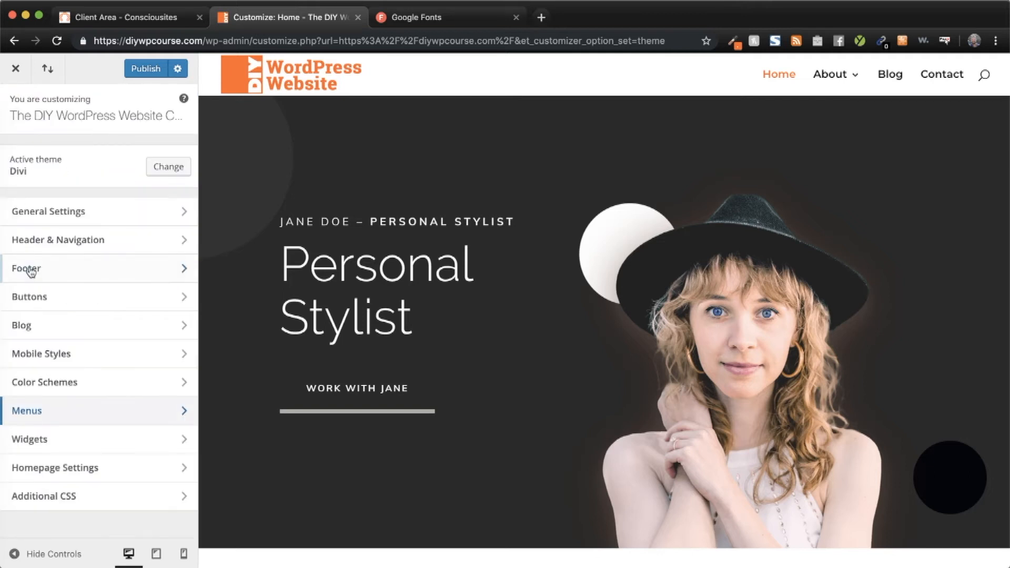
click(43, 251)
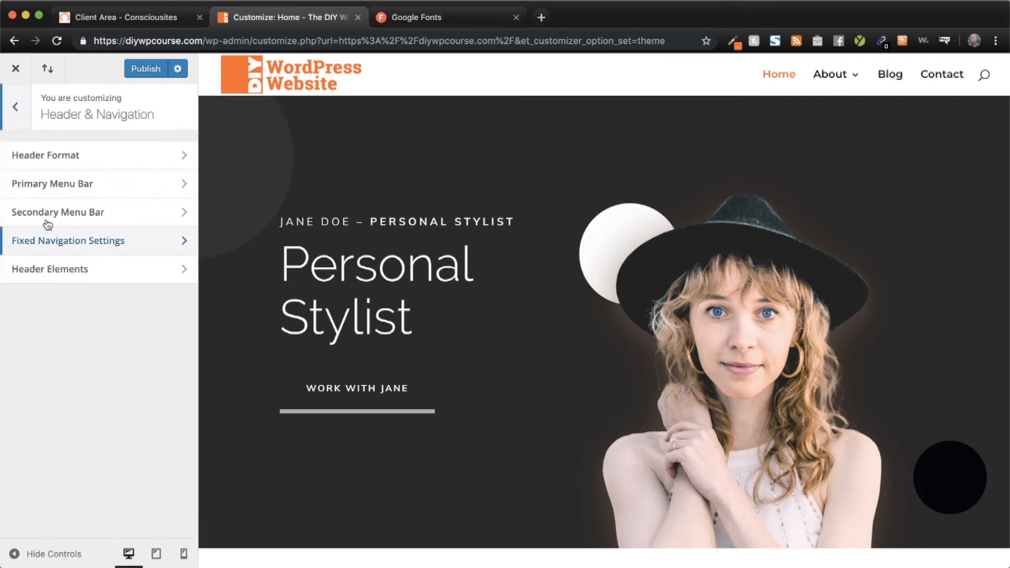
click(52, 188)
scroll(77, 347, down, 5)
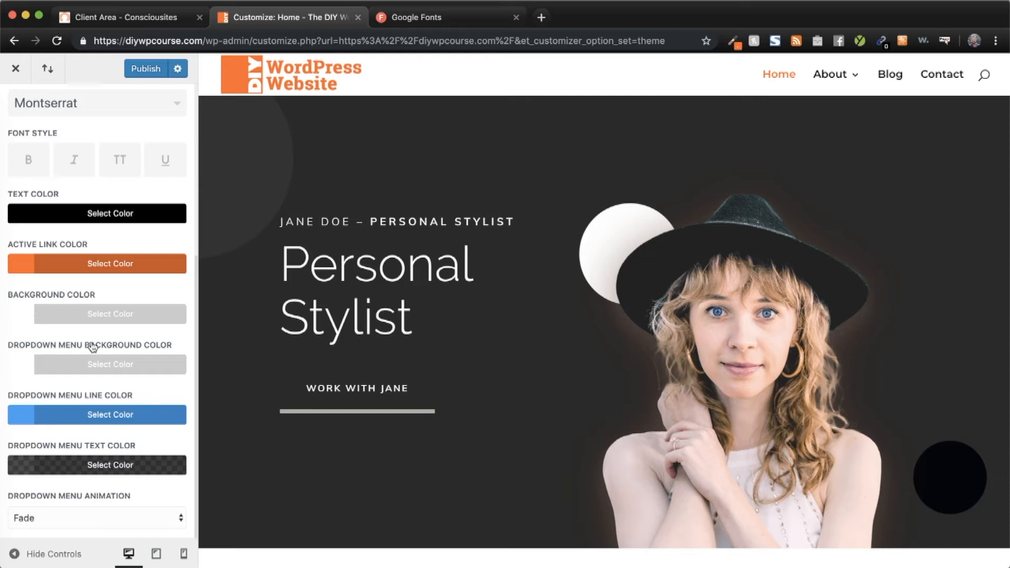
click(19, 371)
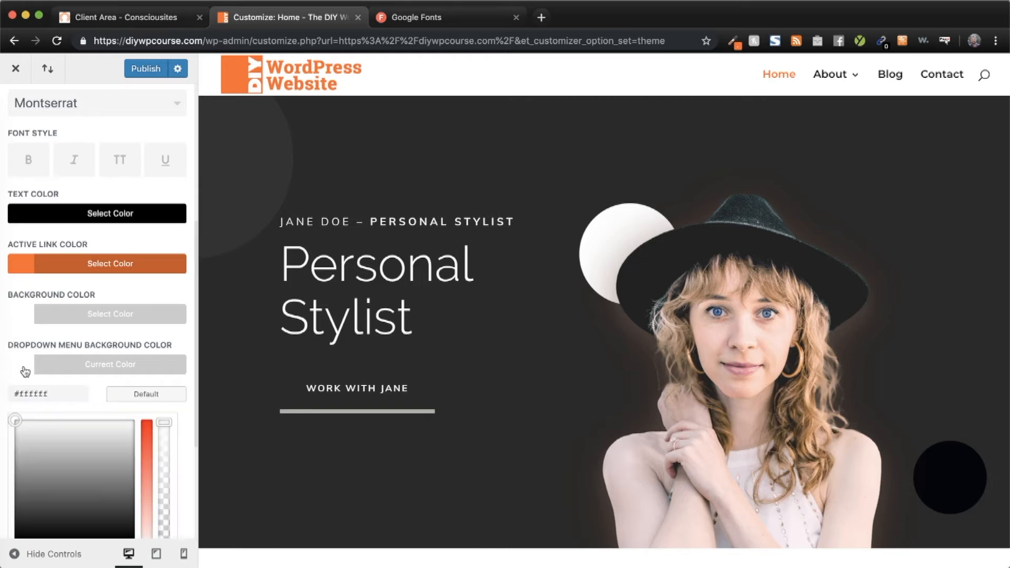
scroll(60, 382, down, 2)
click(21, 455)
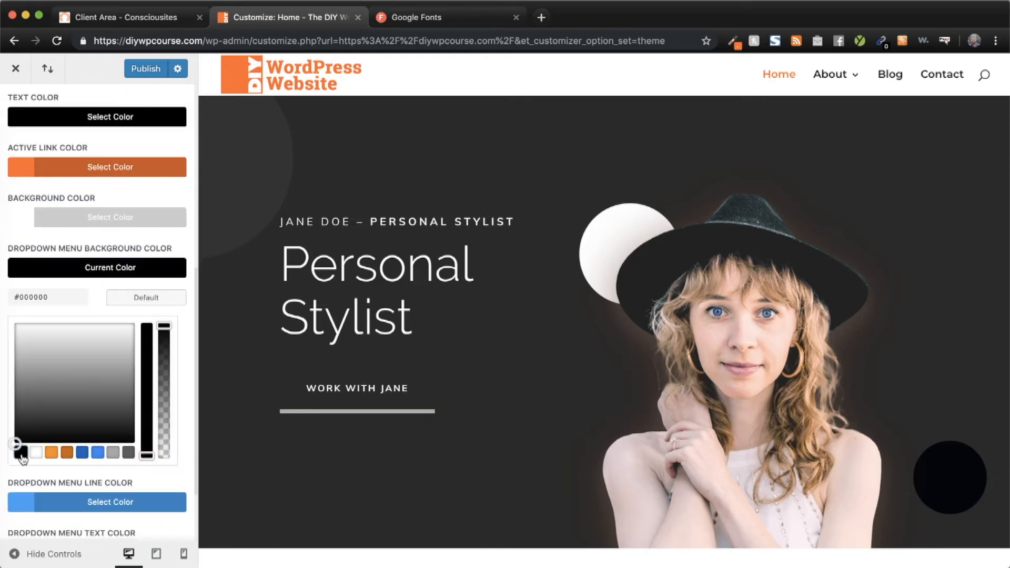
mouse_move(869, 75)
- Set the primary menu's dropdown text color to fully opaque white (#ffffff)
scroll(75, 229, down, 3)
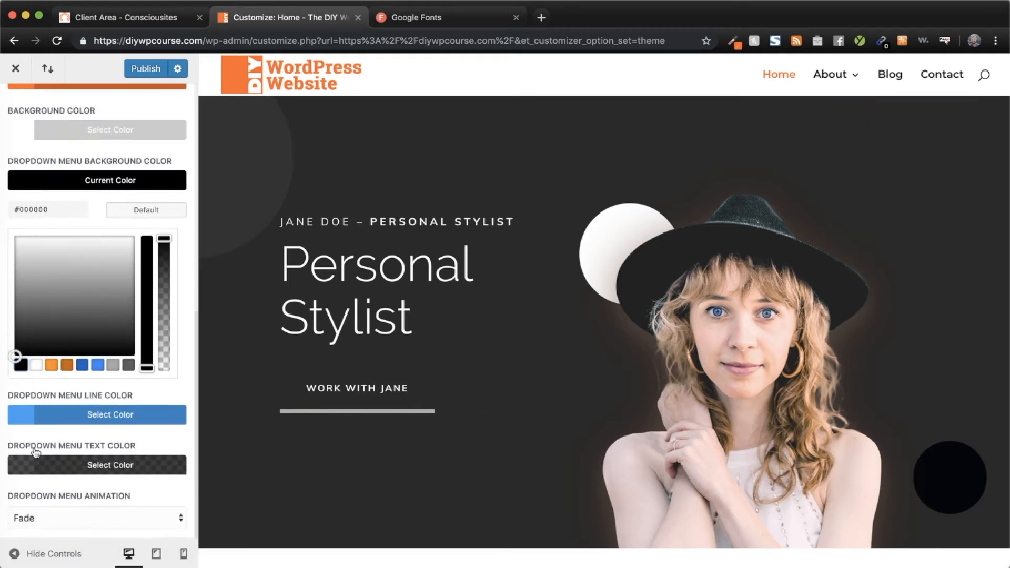
click(27, 471)
click(35, 466)
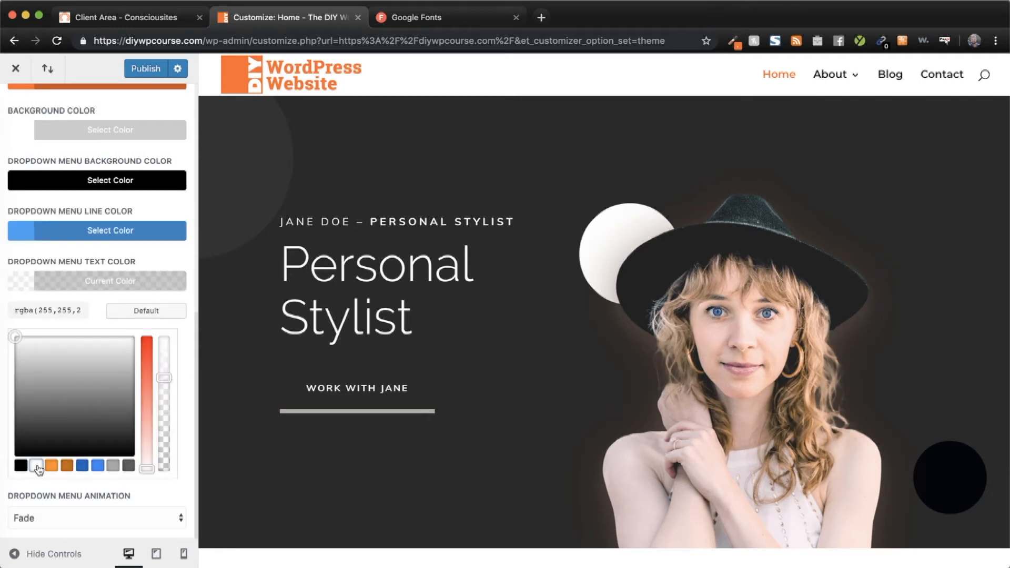
drag(161, 377, 162, 331)
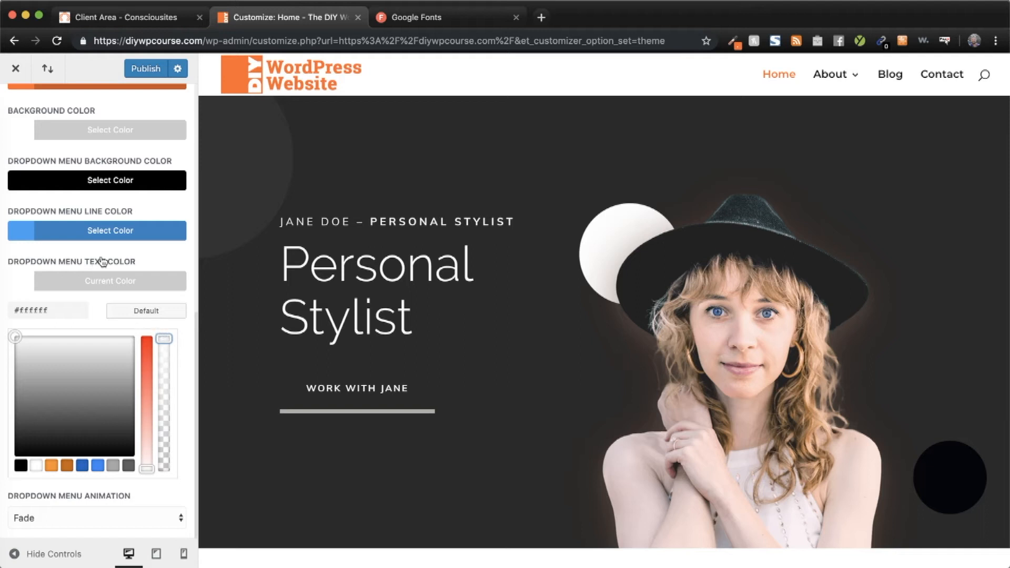
click(134, 258)
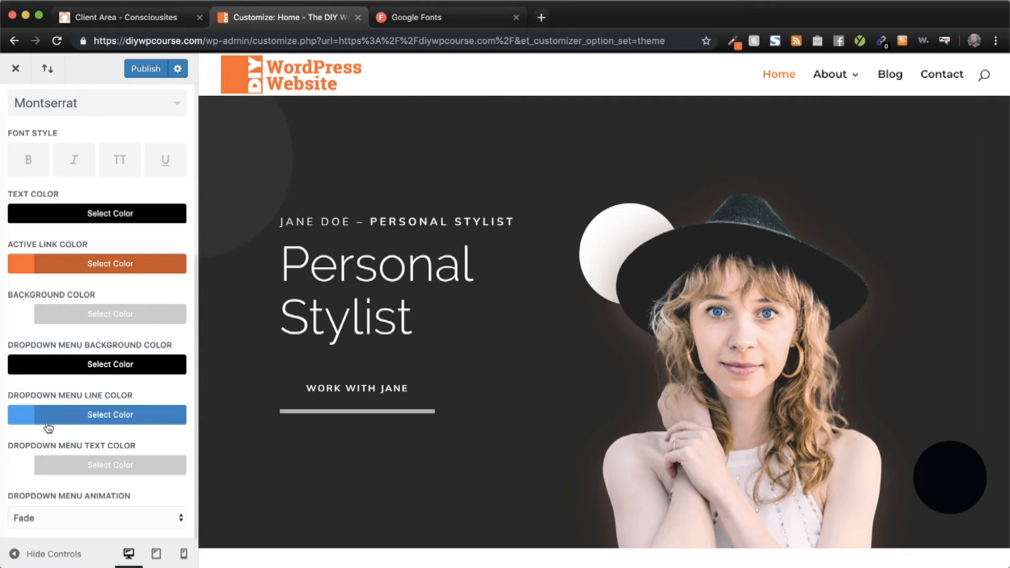
- Change the dropdown menu line color to black (#000000), check it on the About menu, and make the line fully transparent
click(21, 420)
scroll(68, 461, down, 3)
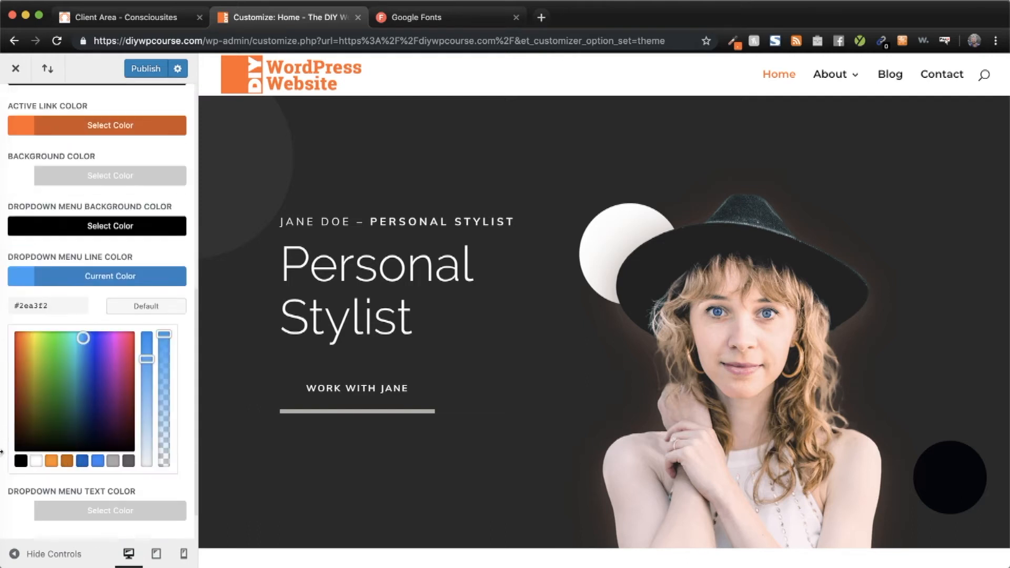
click(20, 461)
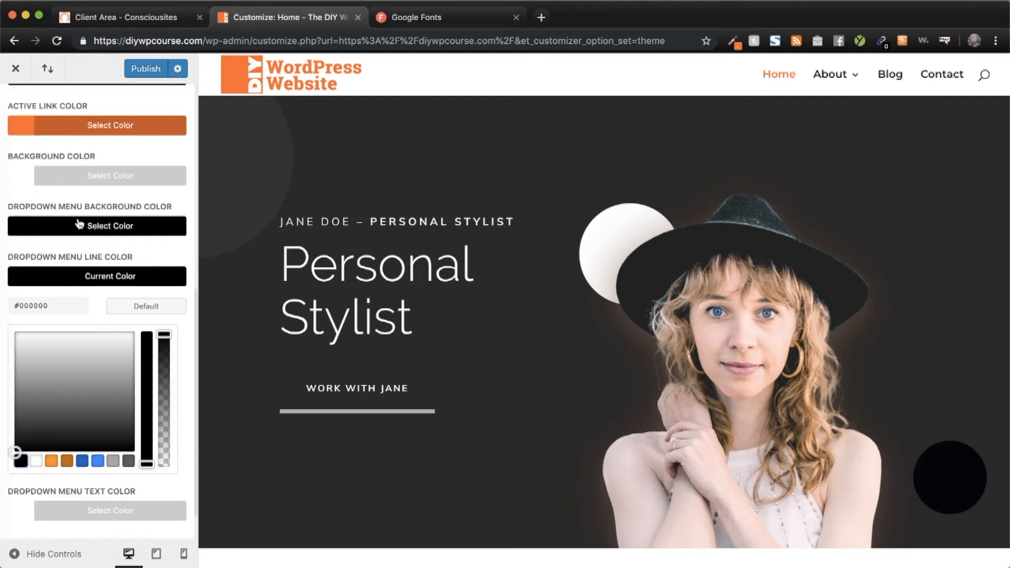
mouse_move(823, 76)
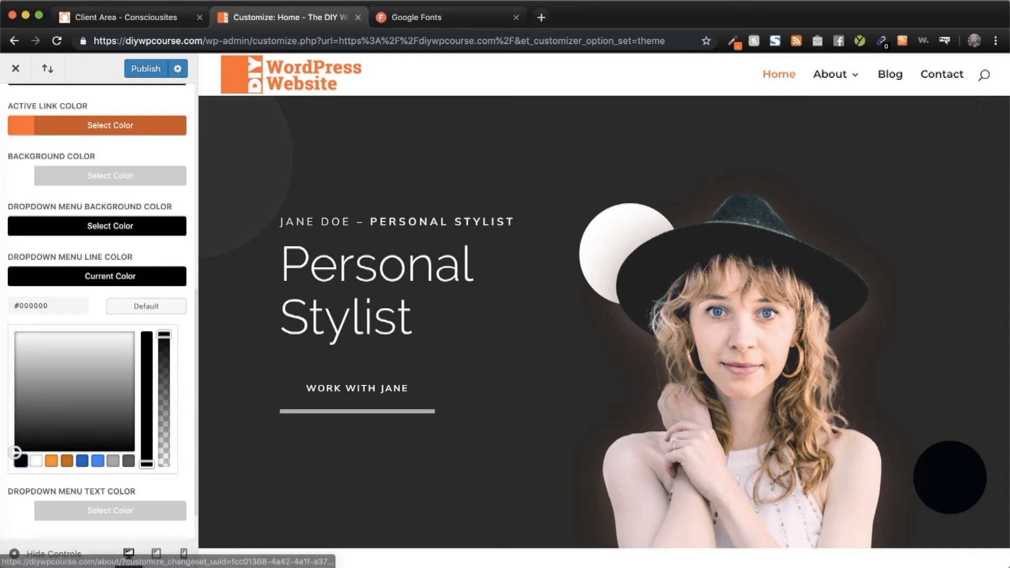
drag(164, 334, 165, 484)
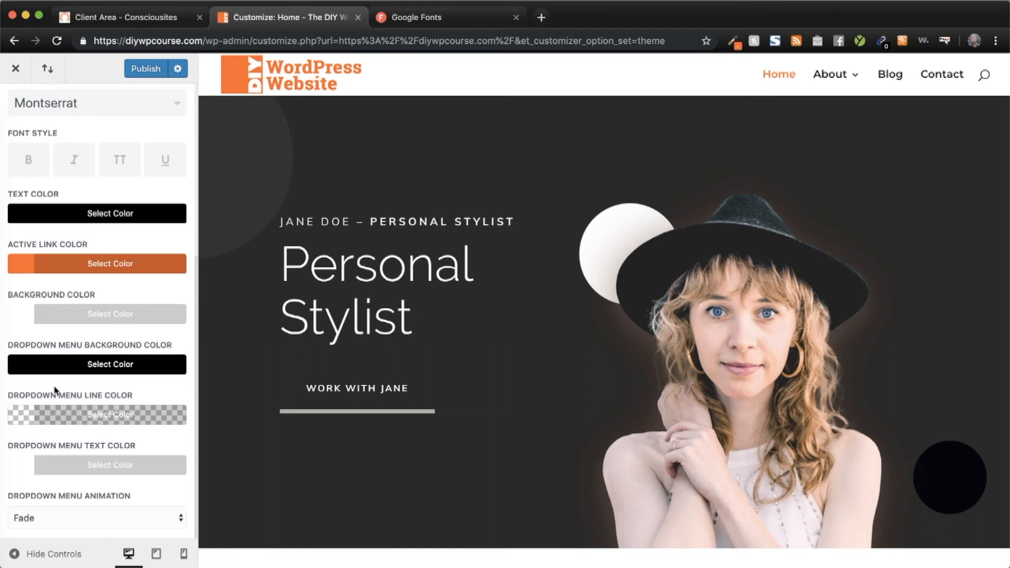
- Compare the Fade, Expand, Slide and Flip dropdown menu animations on the About menu, and set the animation to Expand
click(71, 527)
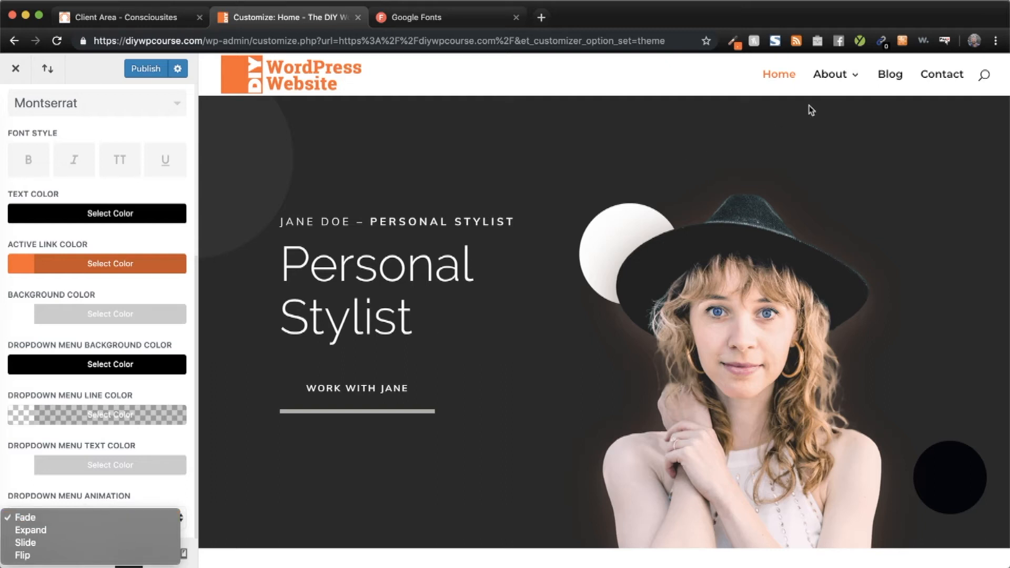
click(130, 492)
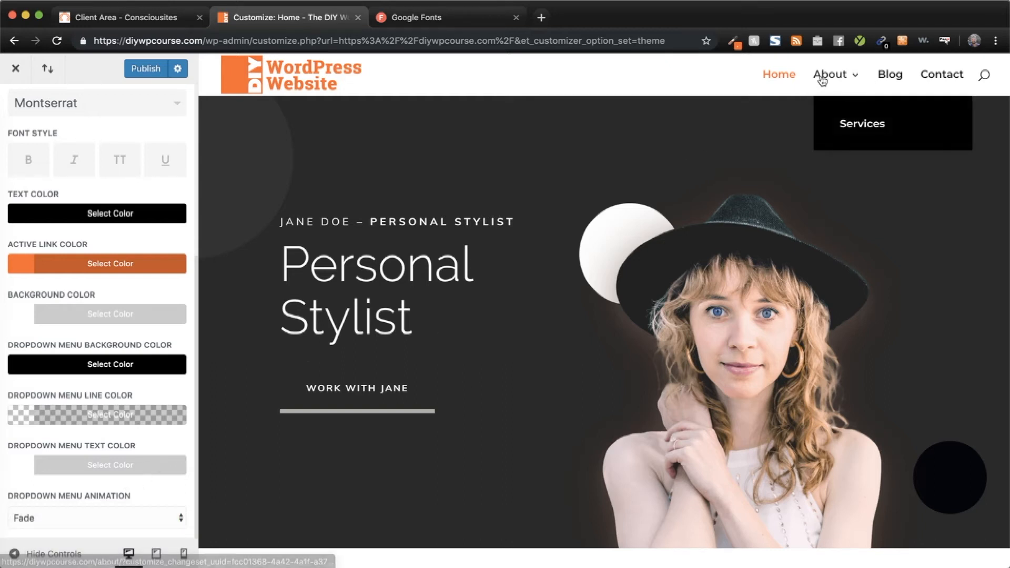
click(83, 519)
click(83, 530)
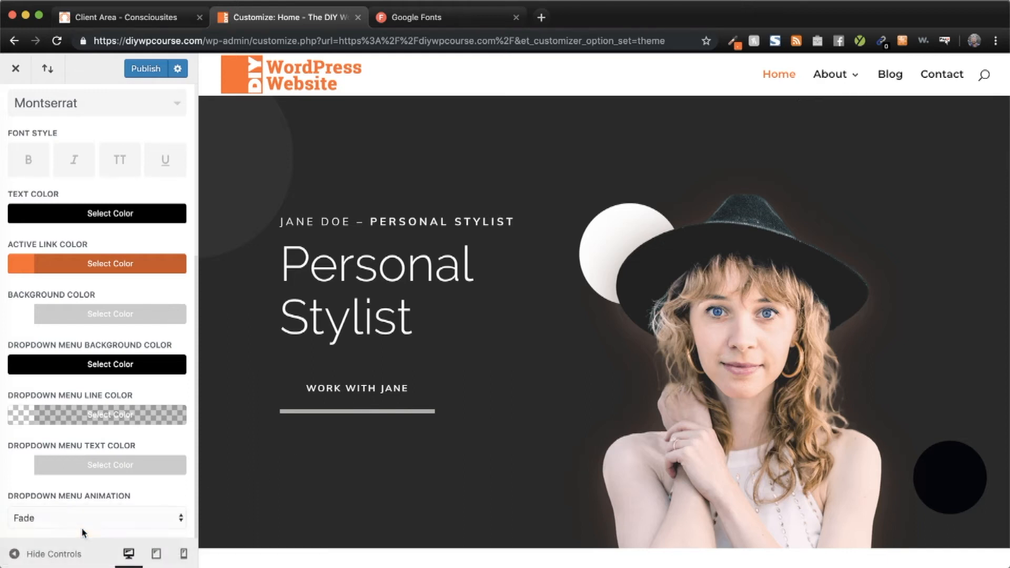
mouse_move(844, 82)
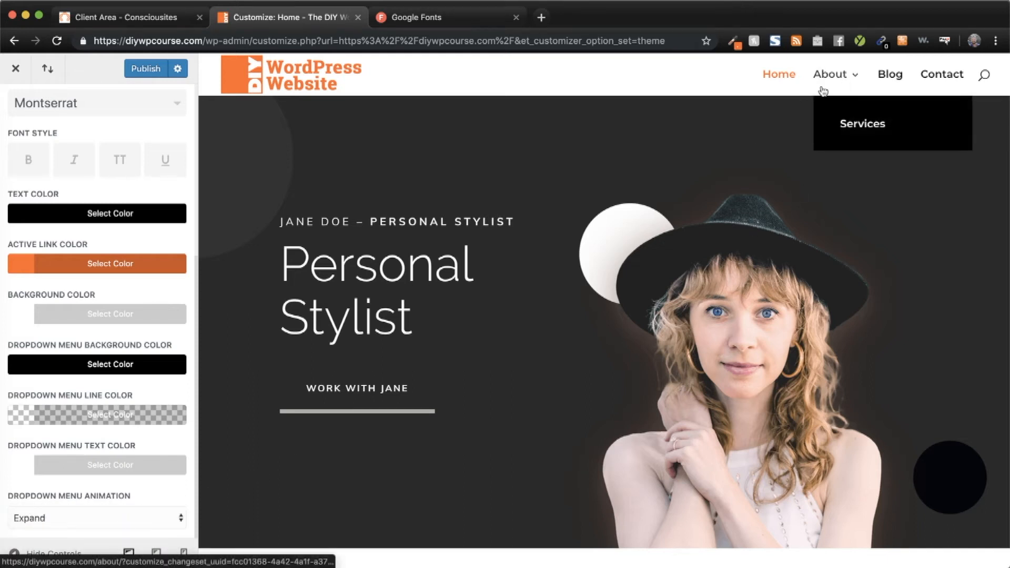
click(111, 518)
click(104, 530)
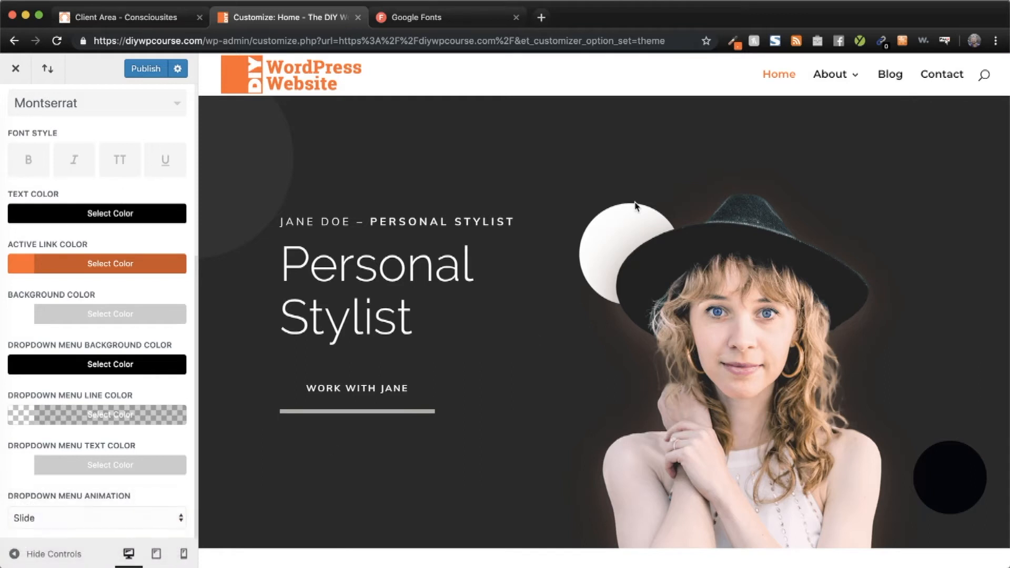
mouse_move(837, 78)
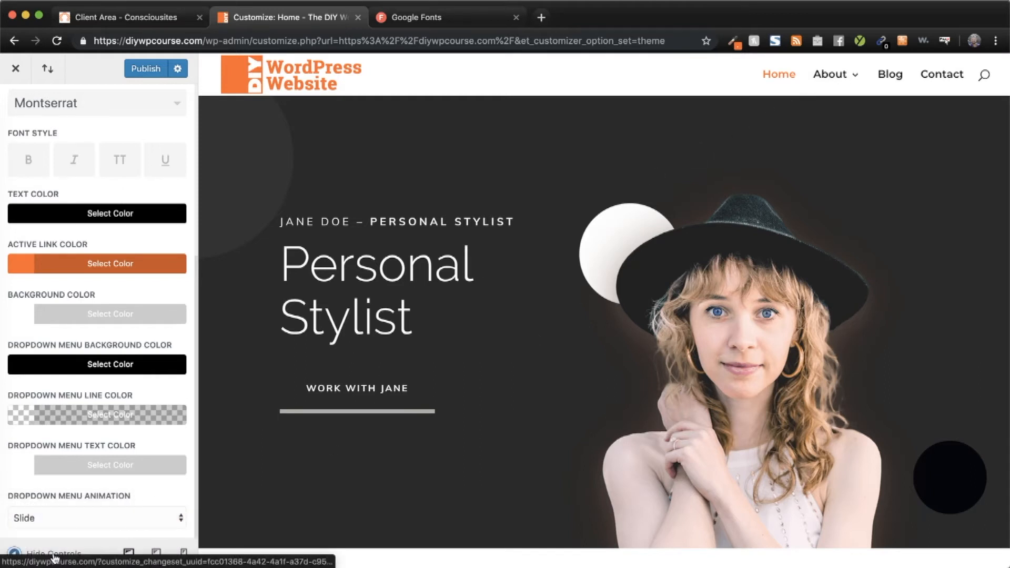
click(40, 524)
click(44, 535)
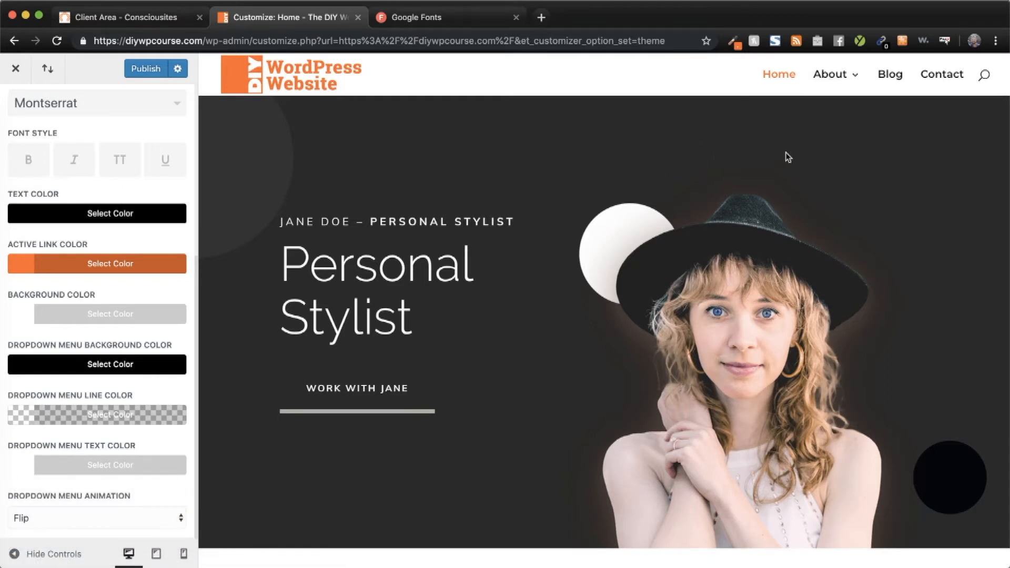
mouse_move(836, 79)
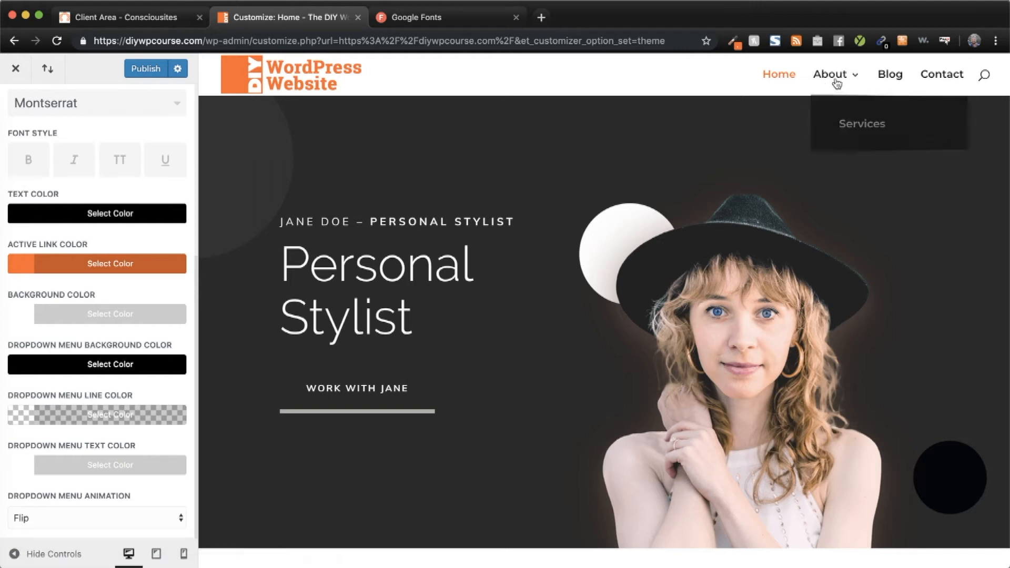
click(49, 525)
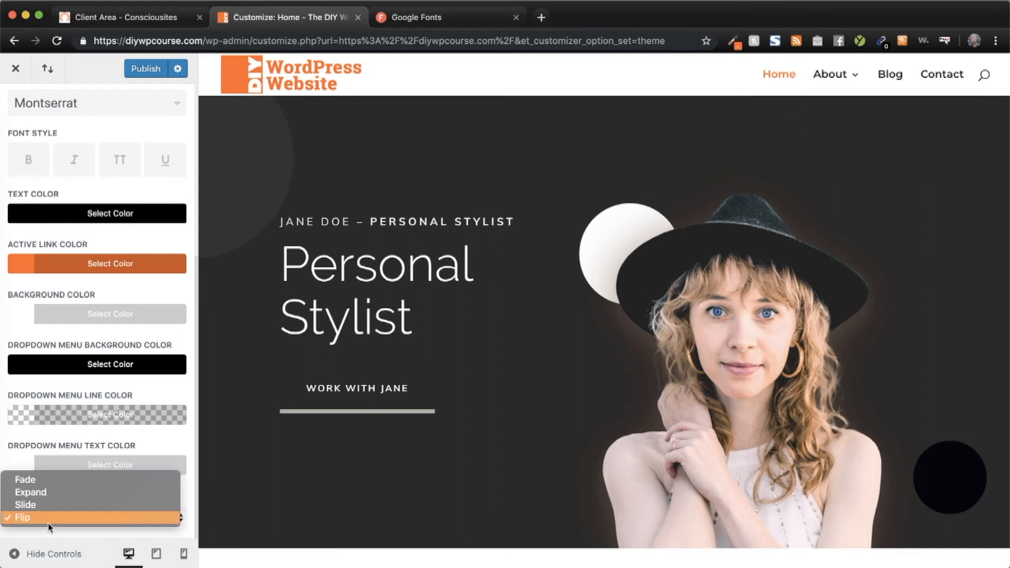
click(54, 492)
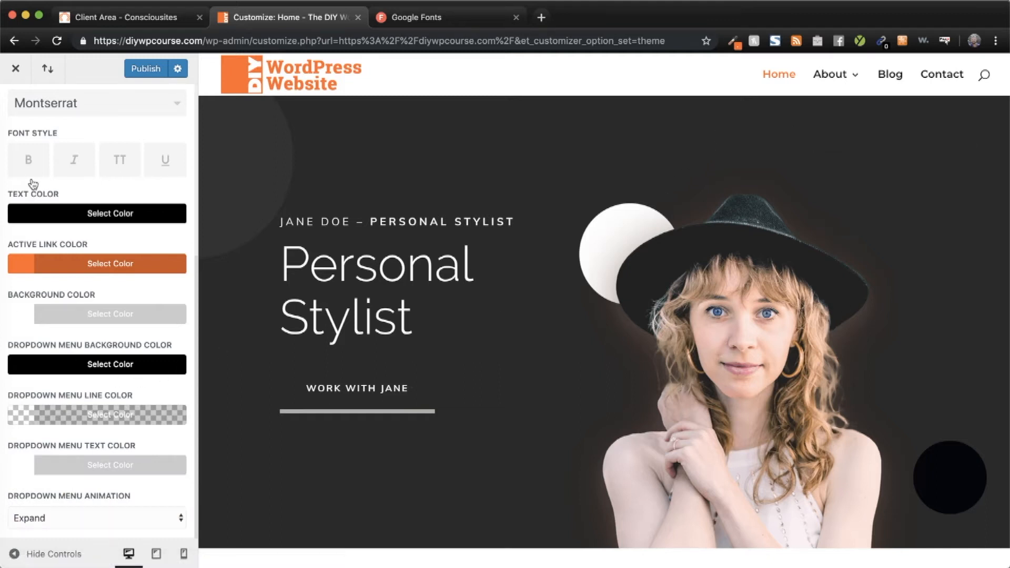
- Leave the primary menu bar settings and look through the secondary menu bar's text, font and color options
scroll(34, 183, up, 5)
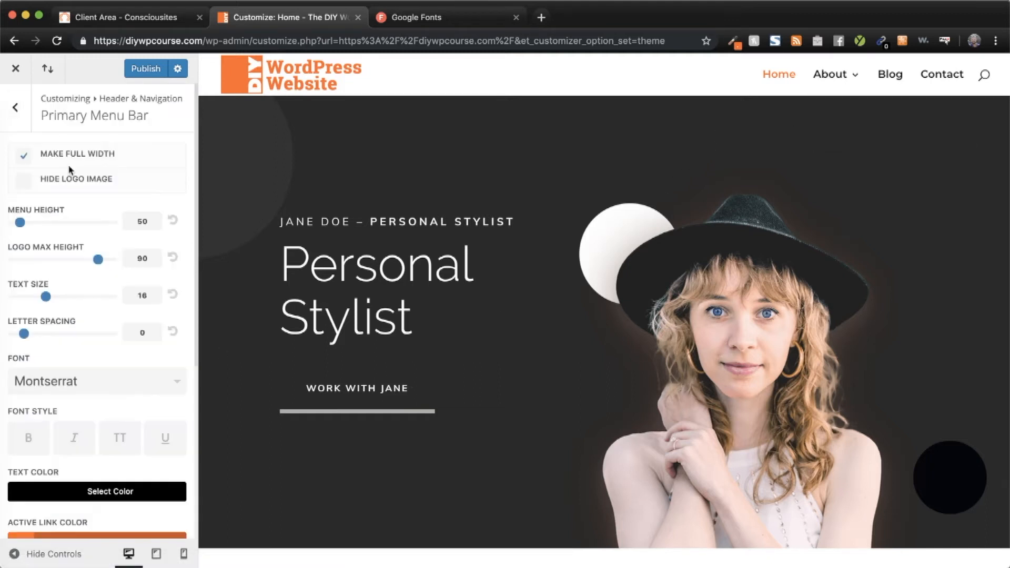
click(16, 107)
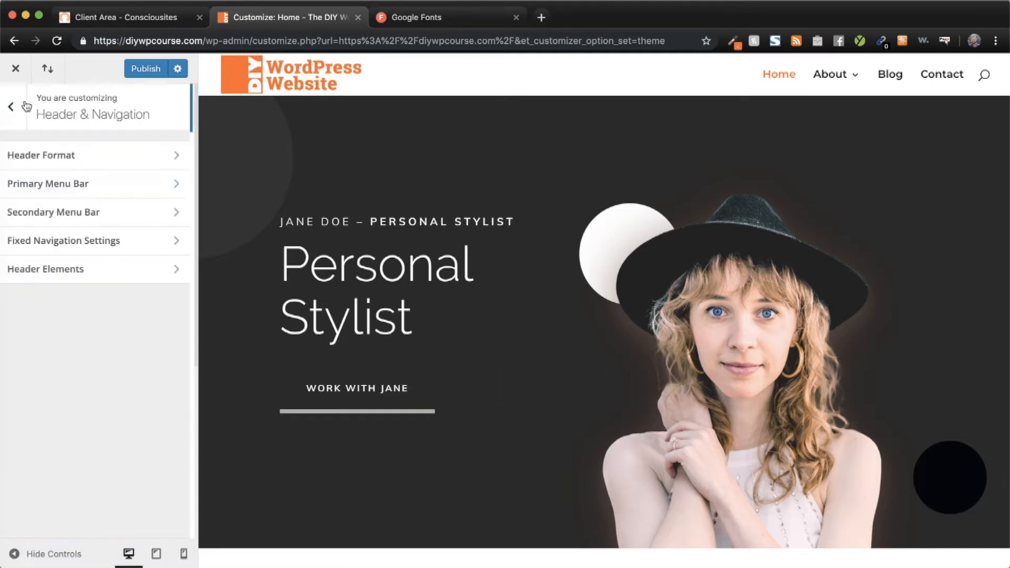
click(74, 215)
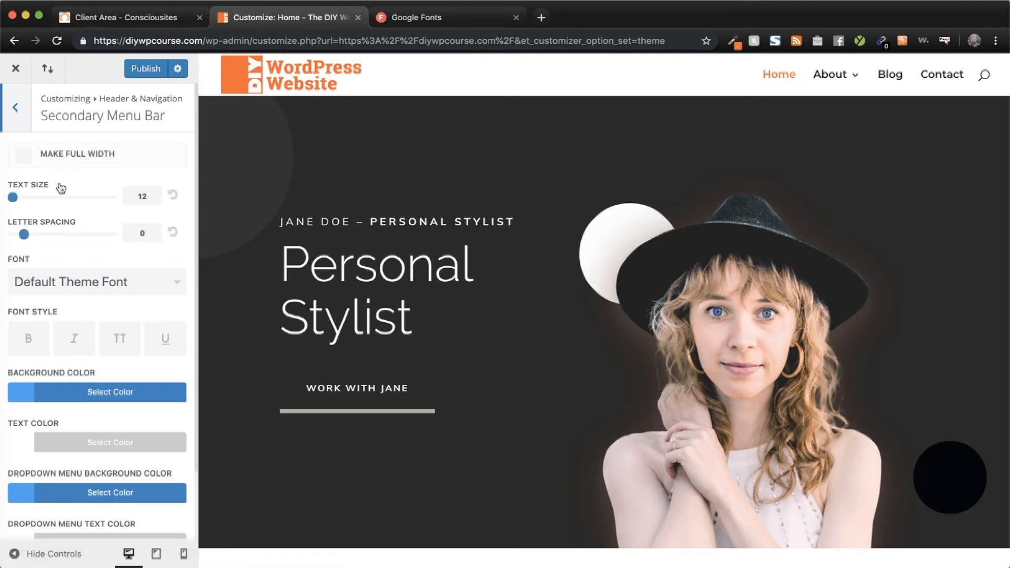
scroll(76, 248, down, 3)
scroll(76, 248, up, 3)
click(21, 112)
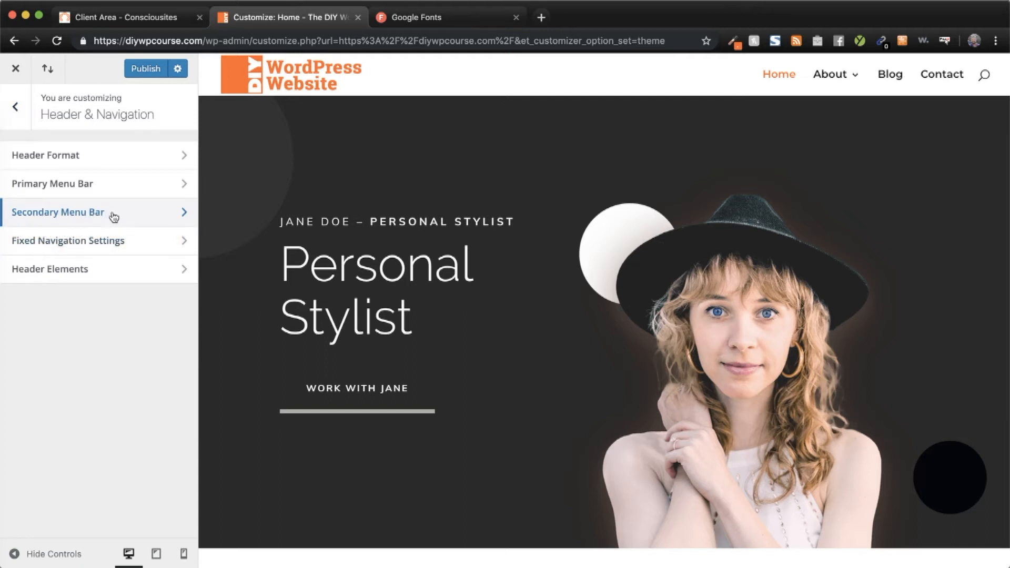
- Add a phone number, an email address and the social icons to the header elements, reloading the home page preview
click(92, 273)
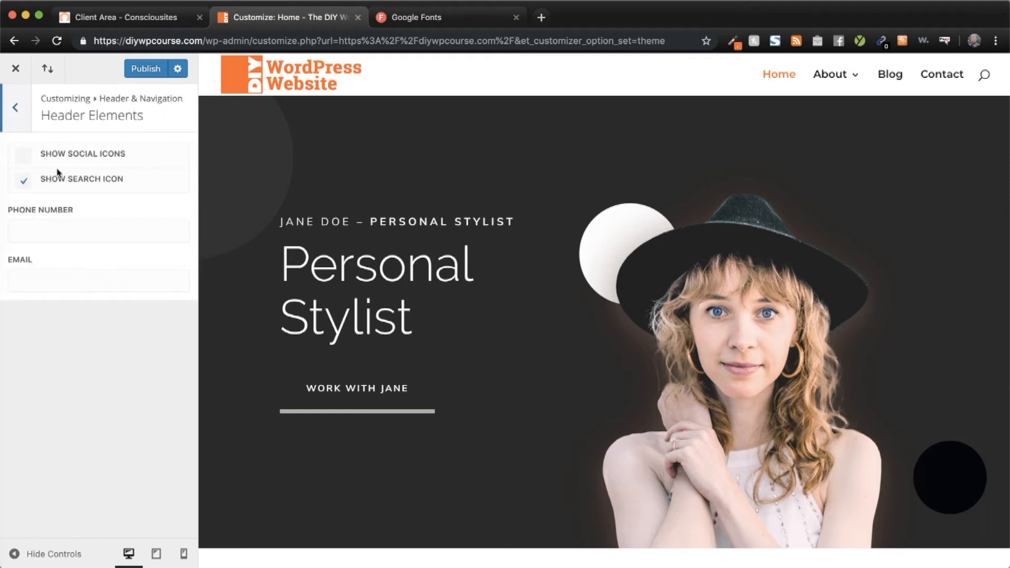
click(33, 228)
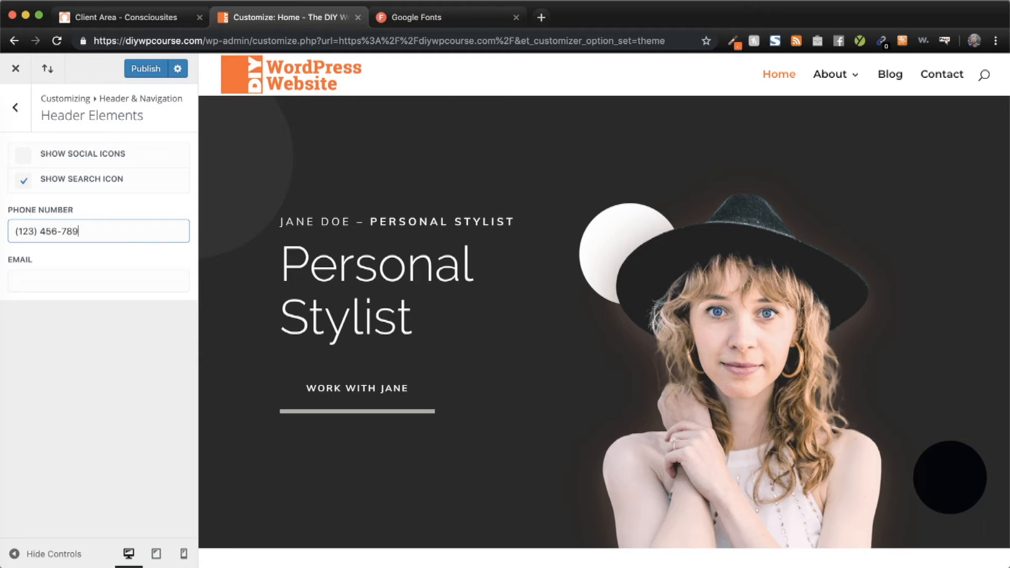
click(24, 278)
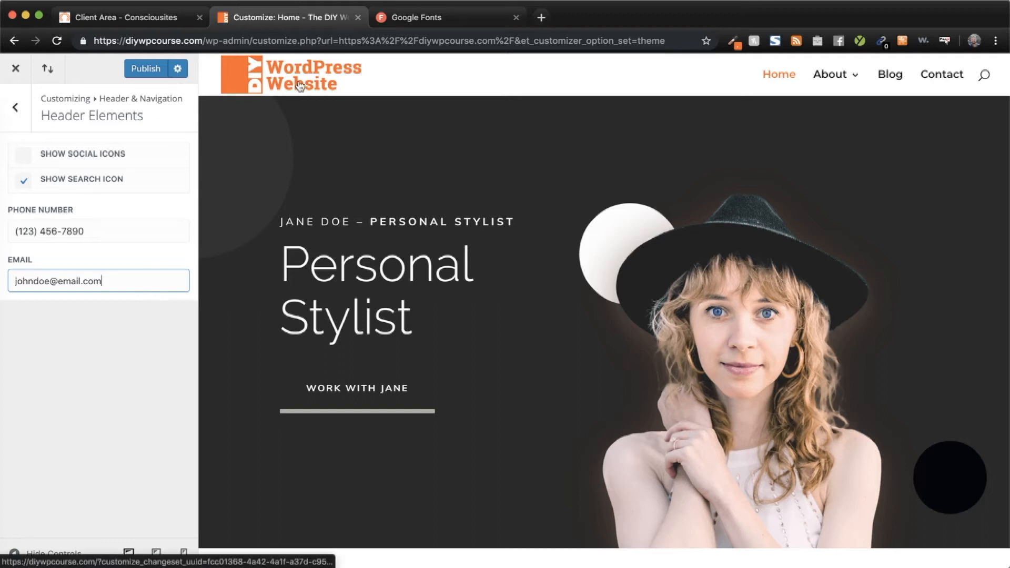
click(118, 325)
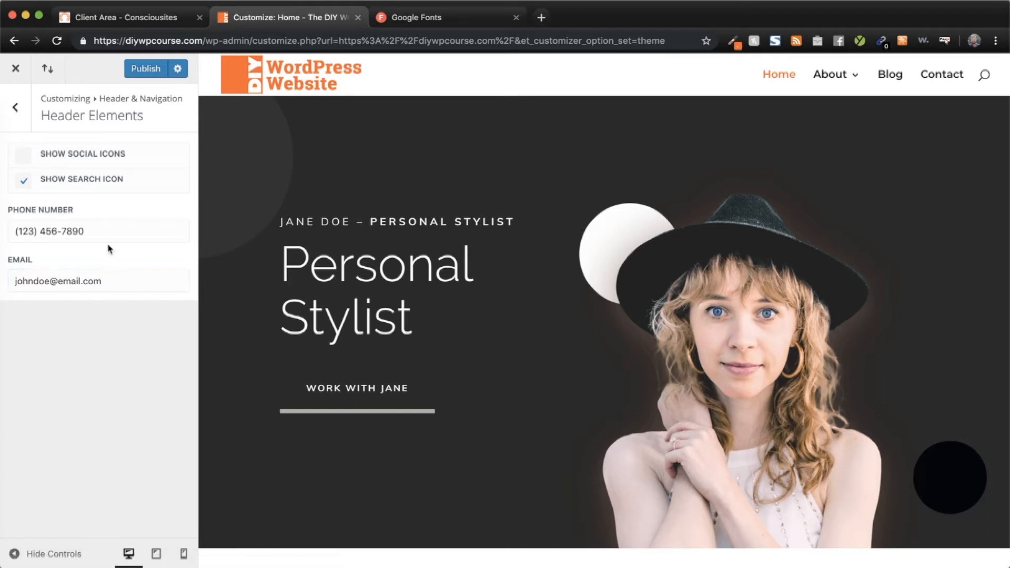
click(295, 85)
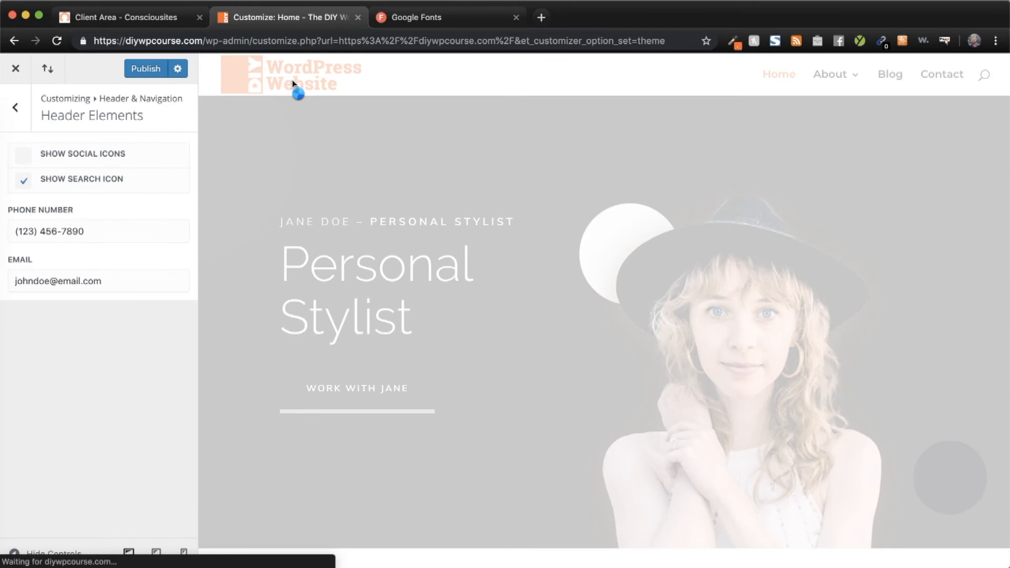
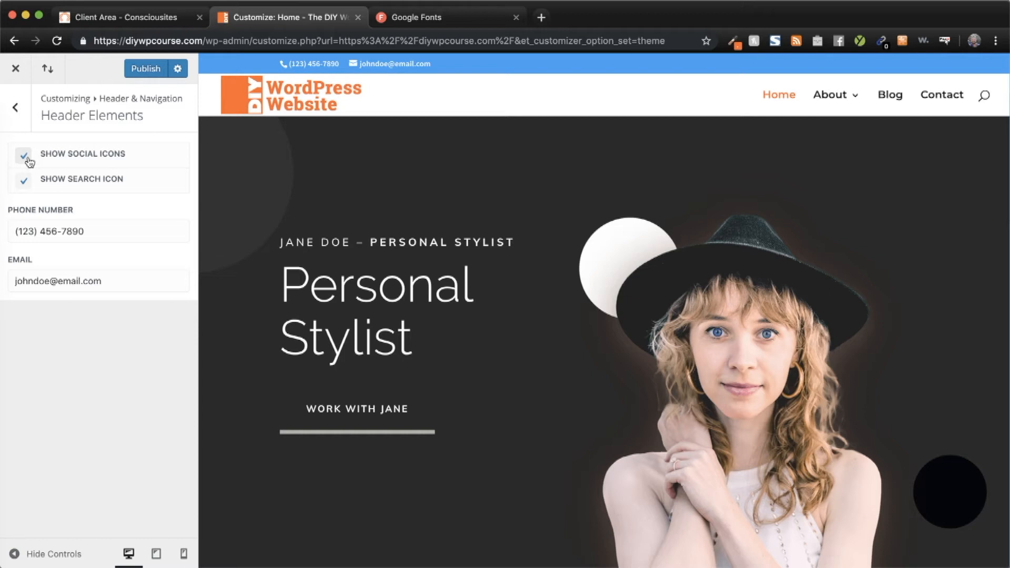
click(304, 102)
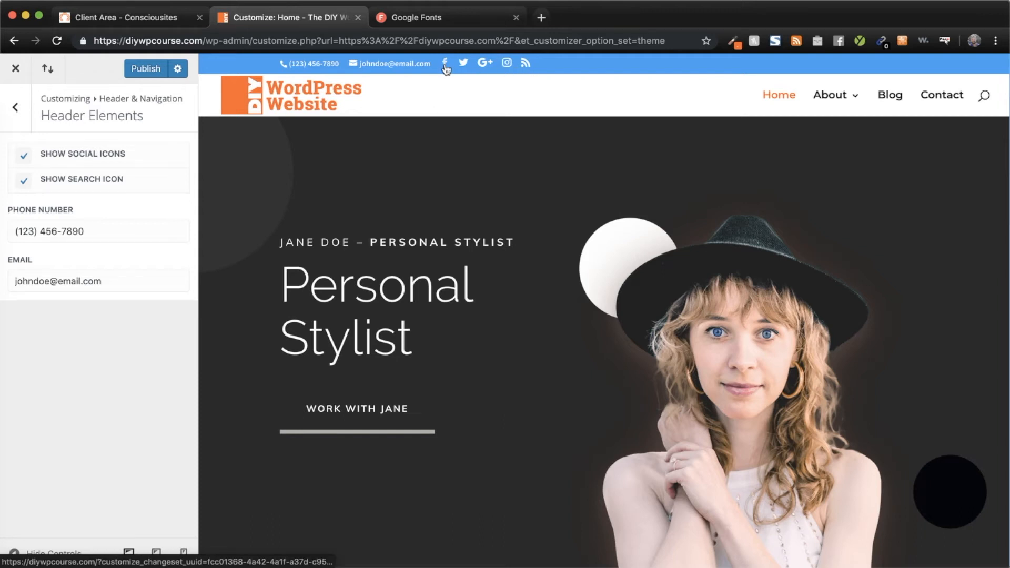
- Leave the header elements and create a new menu named Secondary, assigned to the Secondary Menu location
click(19, 107)
click(15, 112)
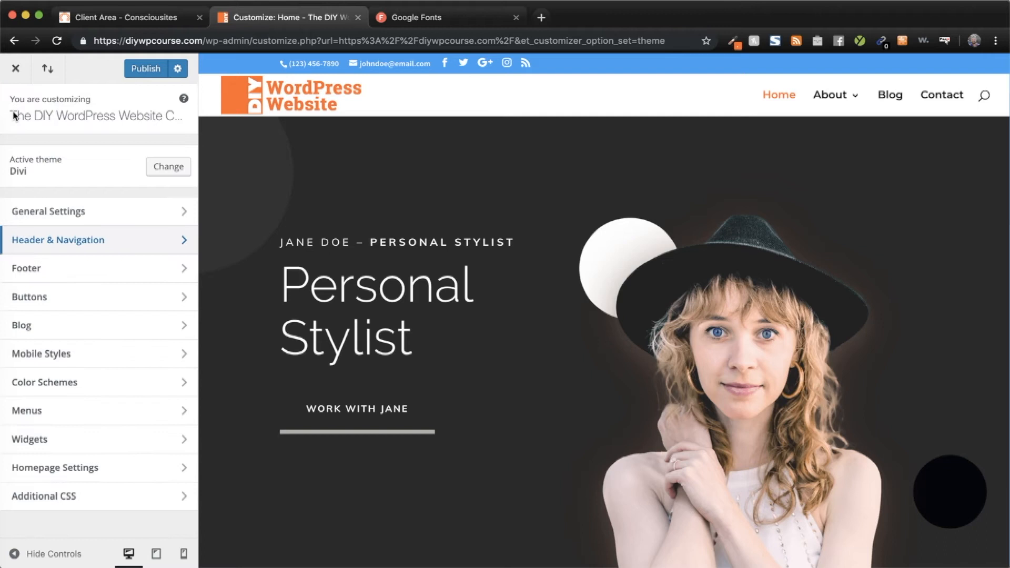
click(46, 412)
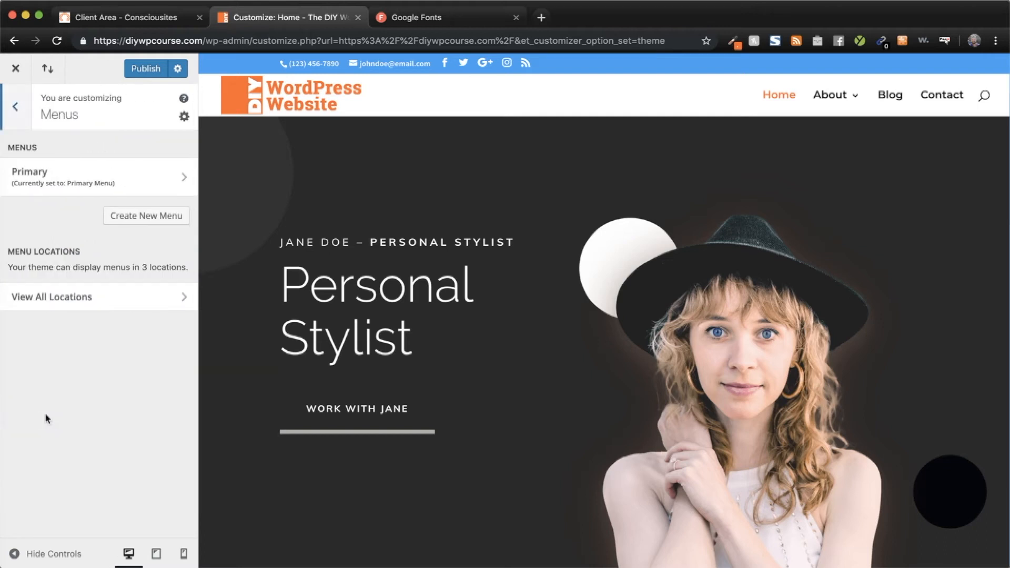
click(143, 215)
click(35, 180)
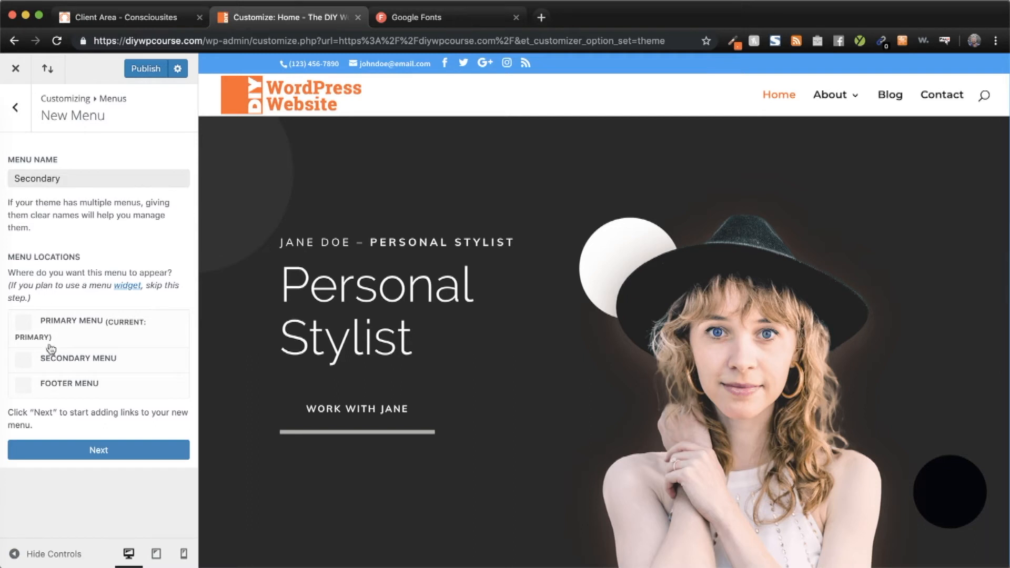
click(23, 360)
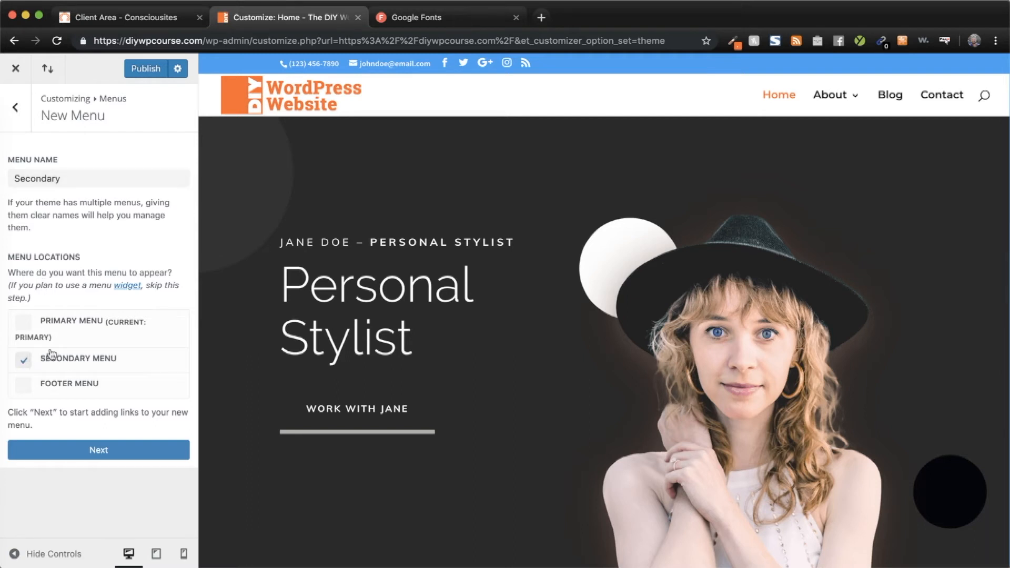
click(97, 450)
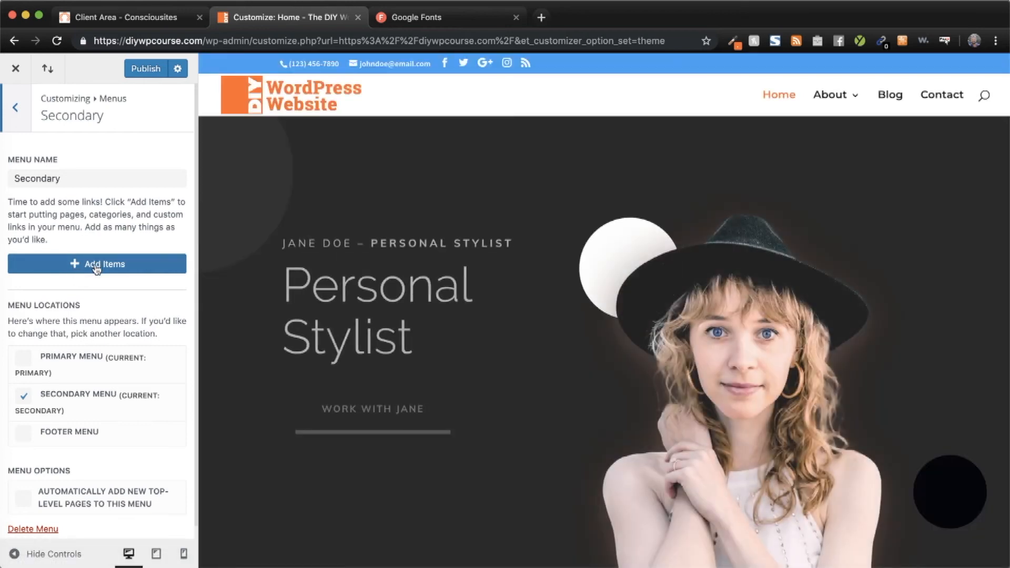
- Add Home, Posts and Contact as items of the Secondary menu and return to the menu list
click(97, 267)
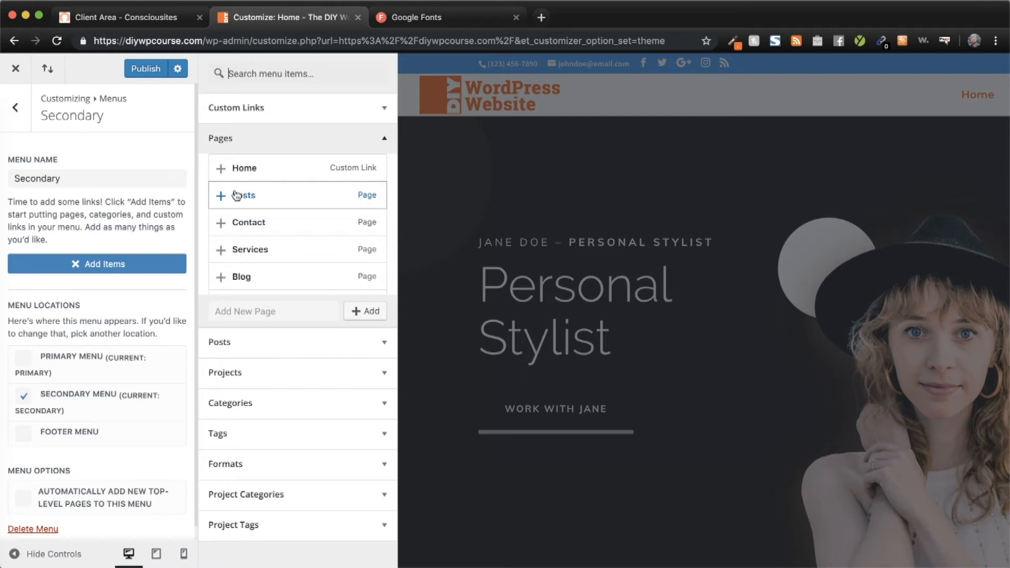
click(221, 168)
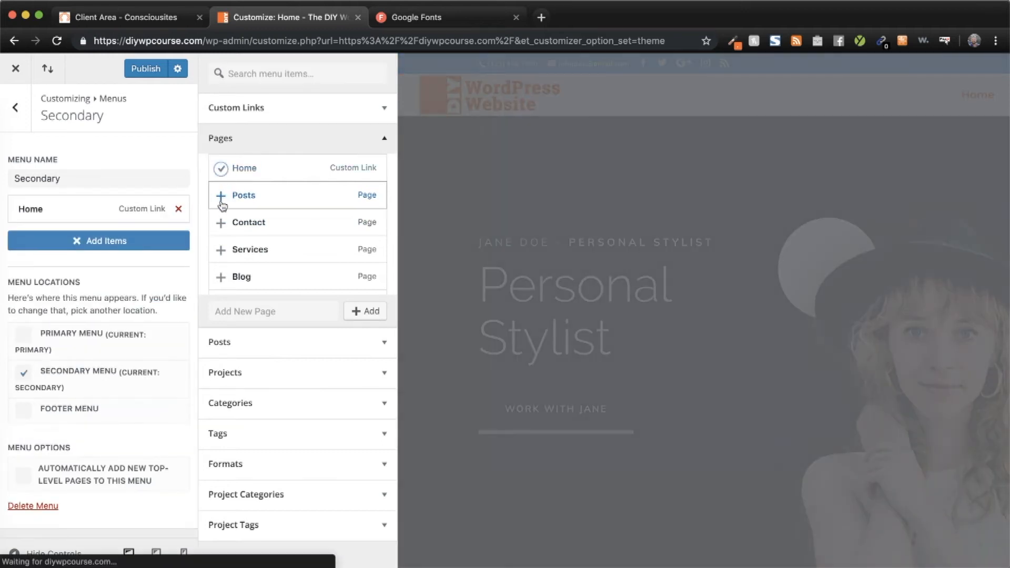
click(221, 195)
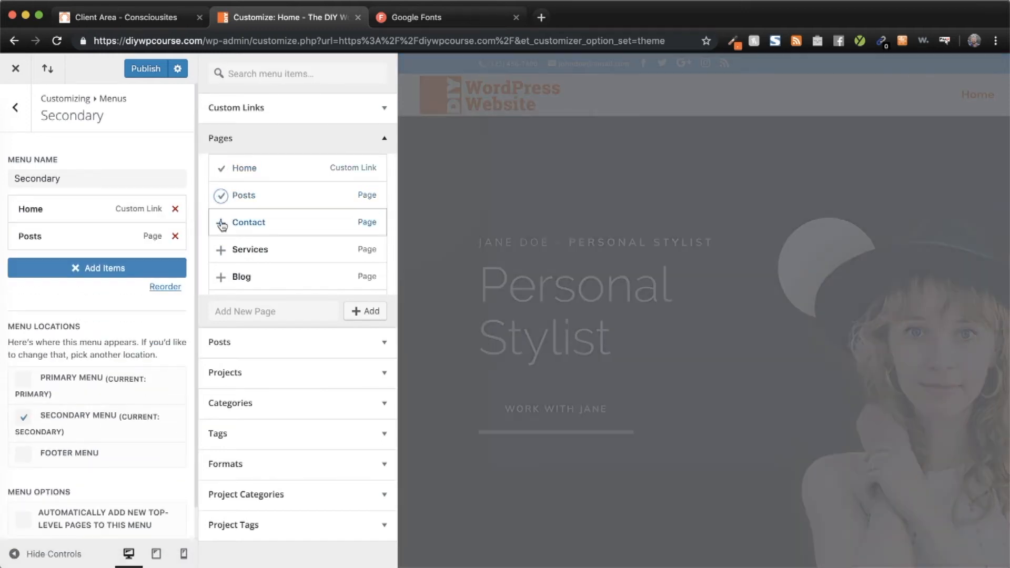
click(221, 225)
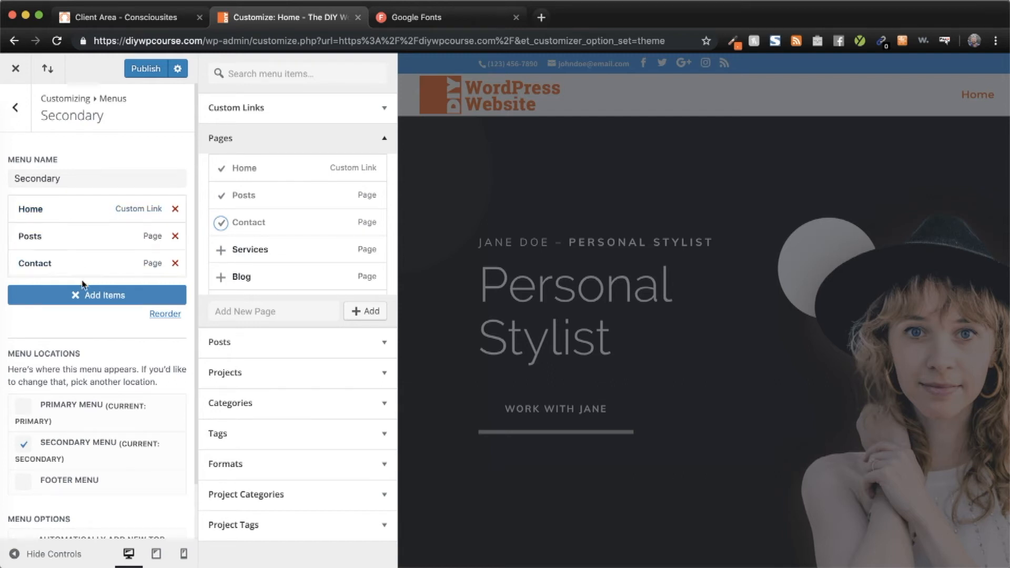
click(15, 108)
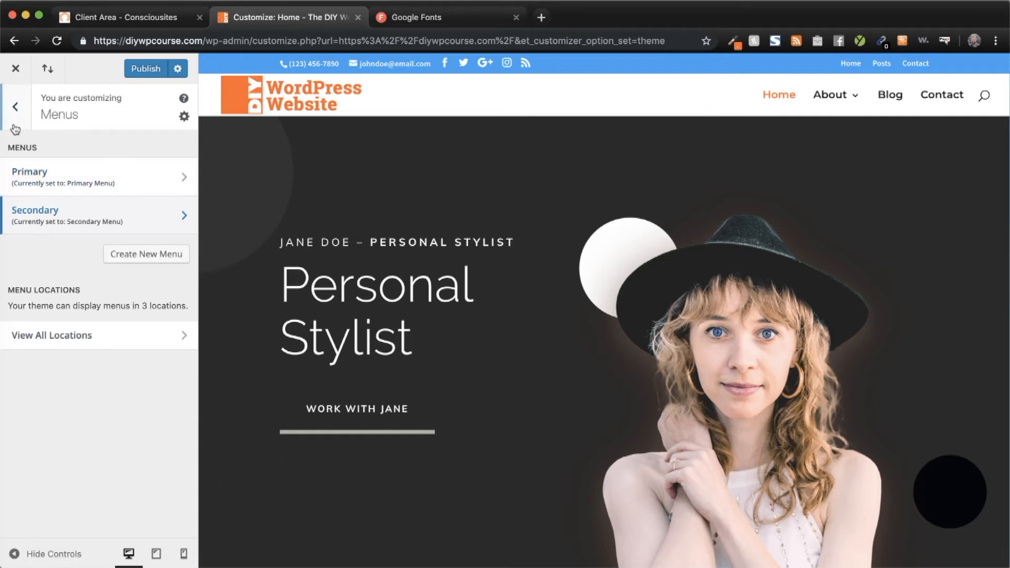
- Set the secondary menu bar's background color to black (#000000) and look over its remaining color and dropdown options
click(15, 106)
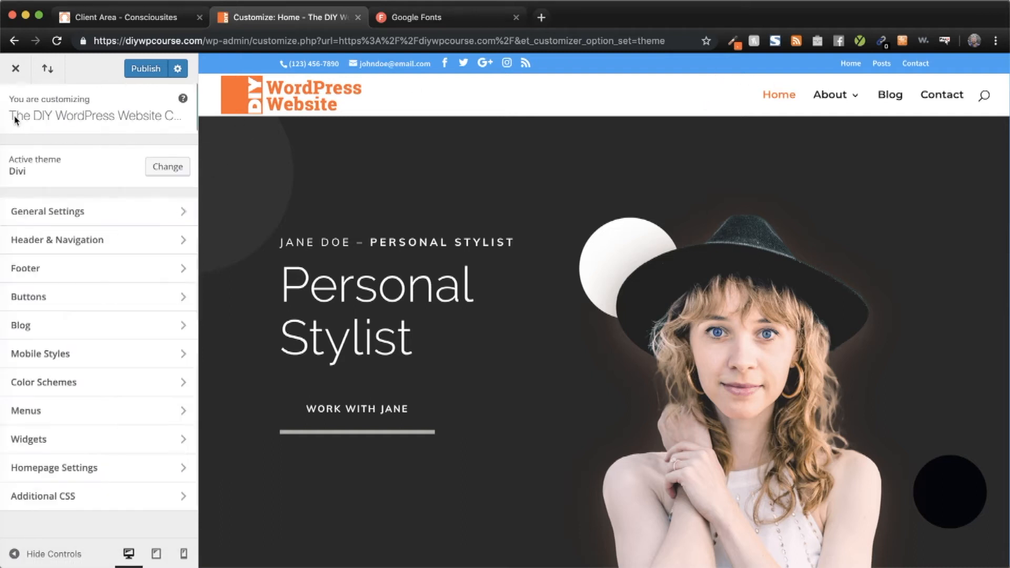
click(64, 239)
click(61, 216)
scroll(61, 216, down, 3)
click(16, 314)
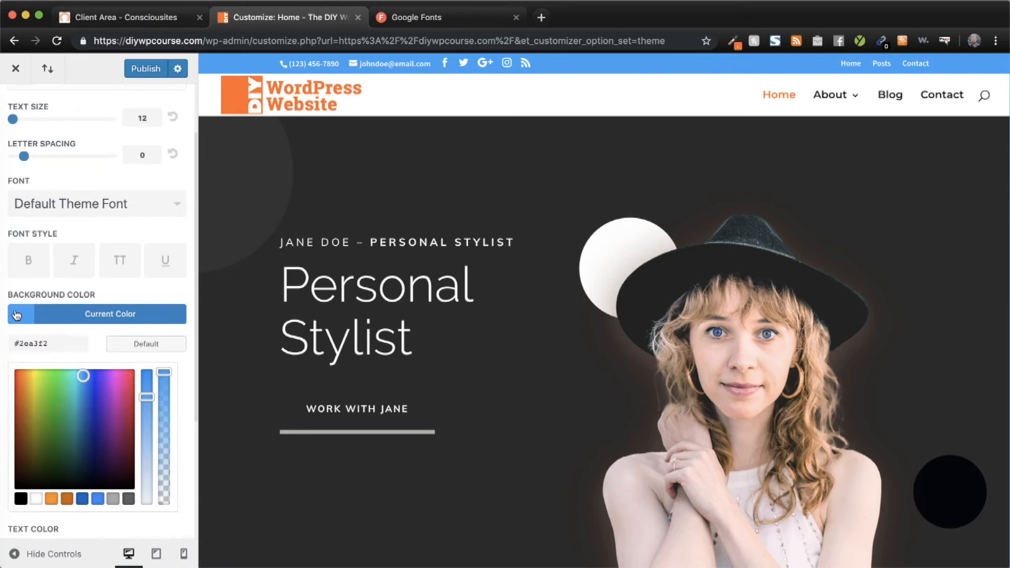
click(21, 498)
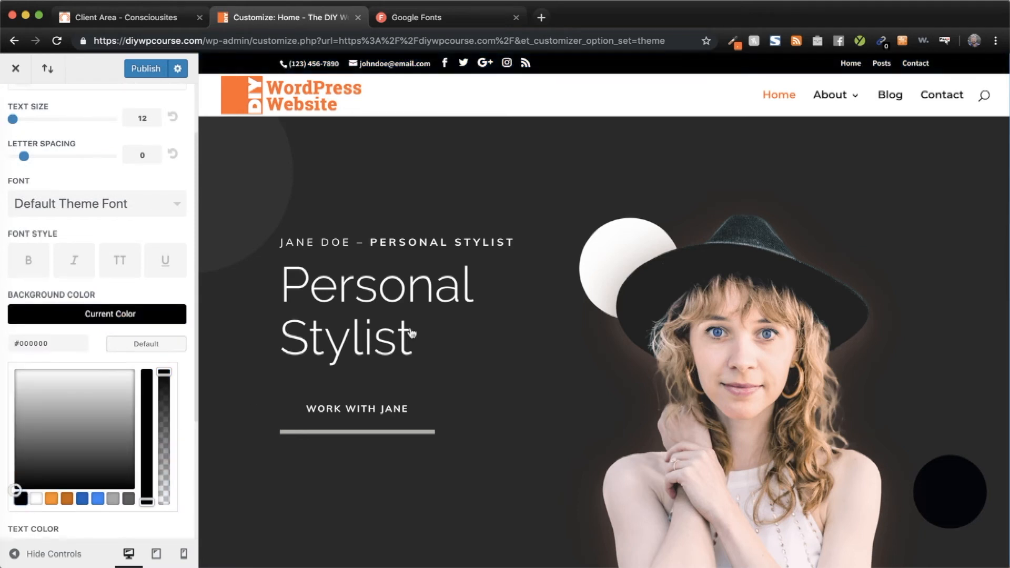
scroll(107, 263, down, 5)
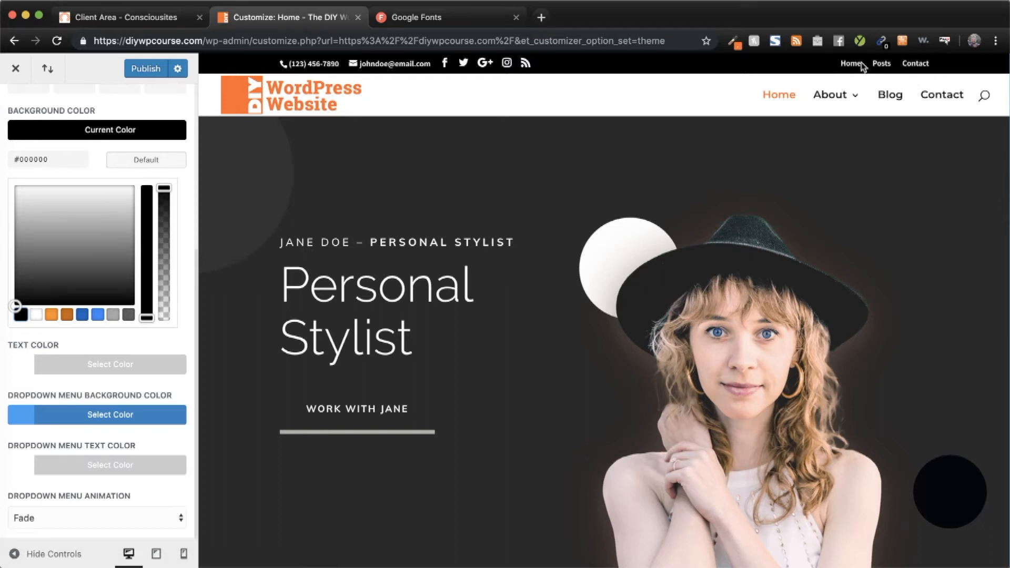
mouse_move(851, 108)
- Set the secondary menu bar's font to Montserrat with a bold style
scroll(108, 497, up, 5)
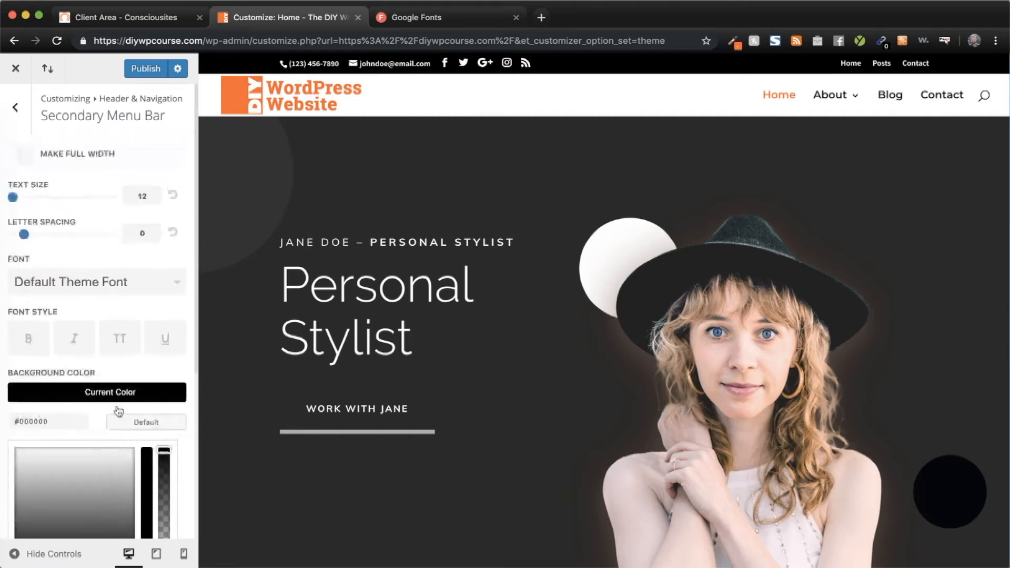
click(112, 281)
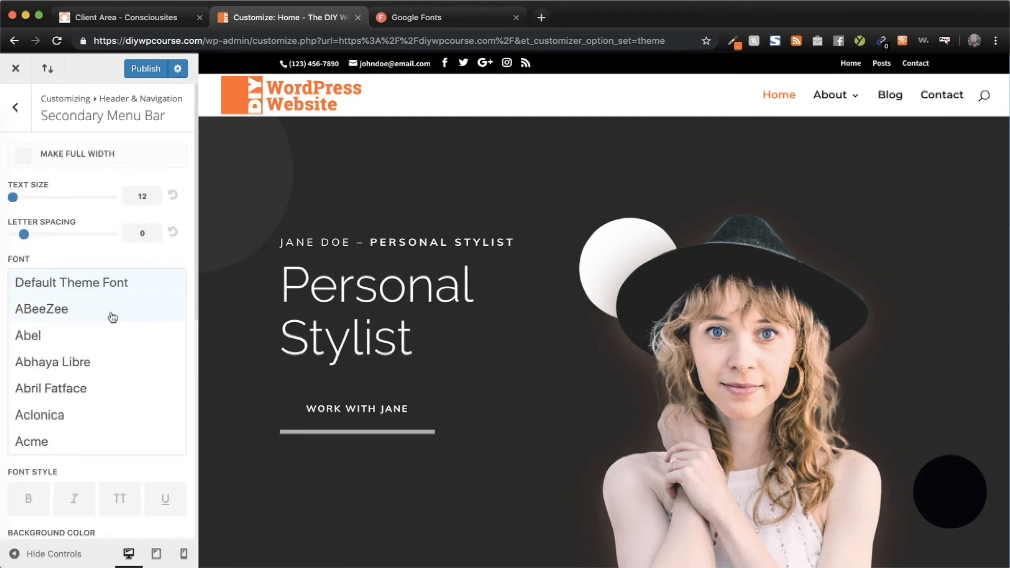
scroll(105, 331, down, 10)
drag(181, 293, 180, 384)
scroll(149, 383, down, 3)
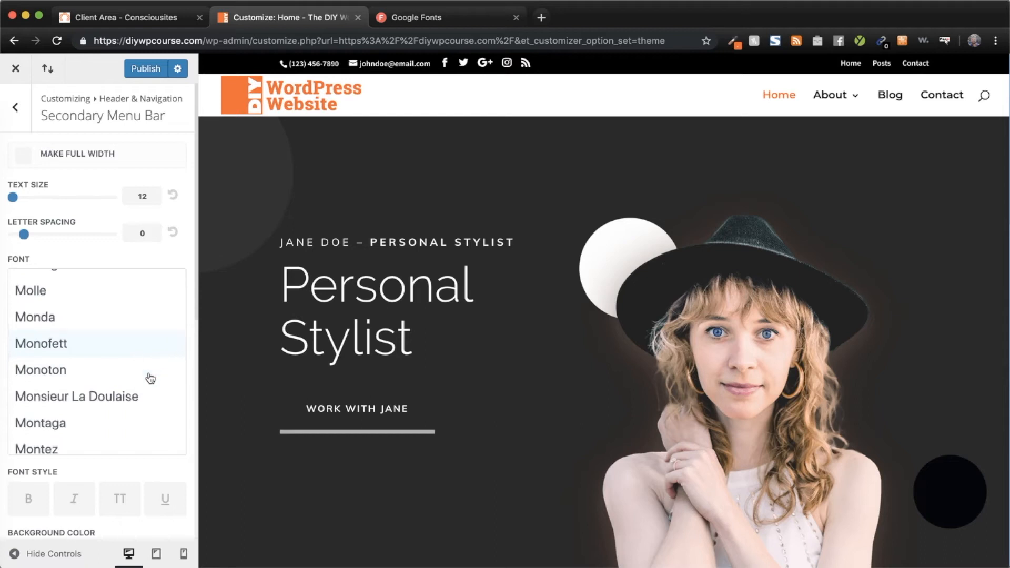
click(87, 412)
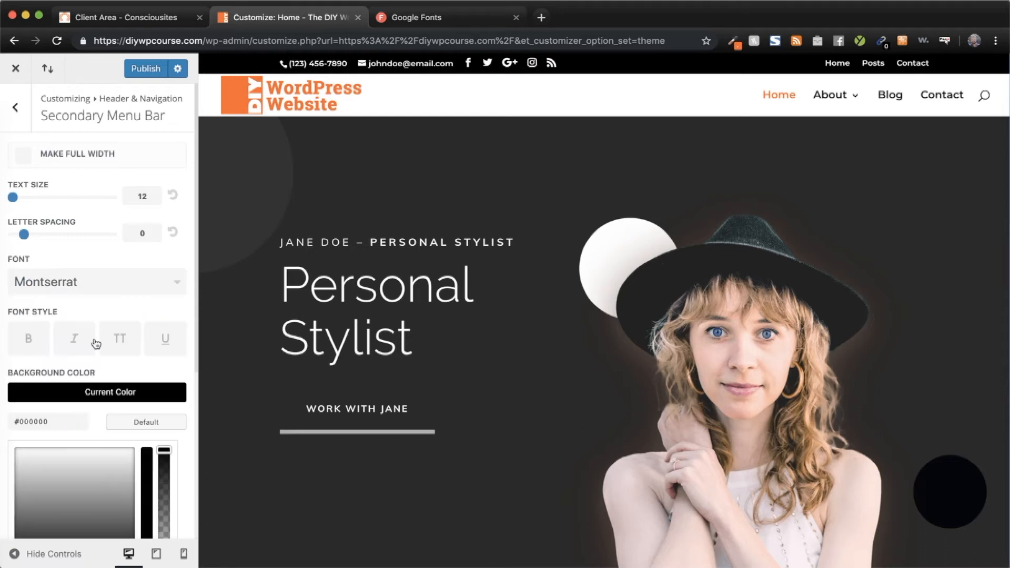
click(30, 339)
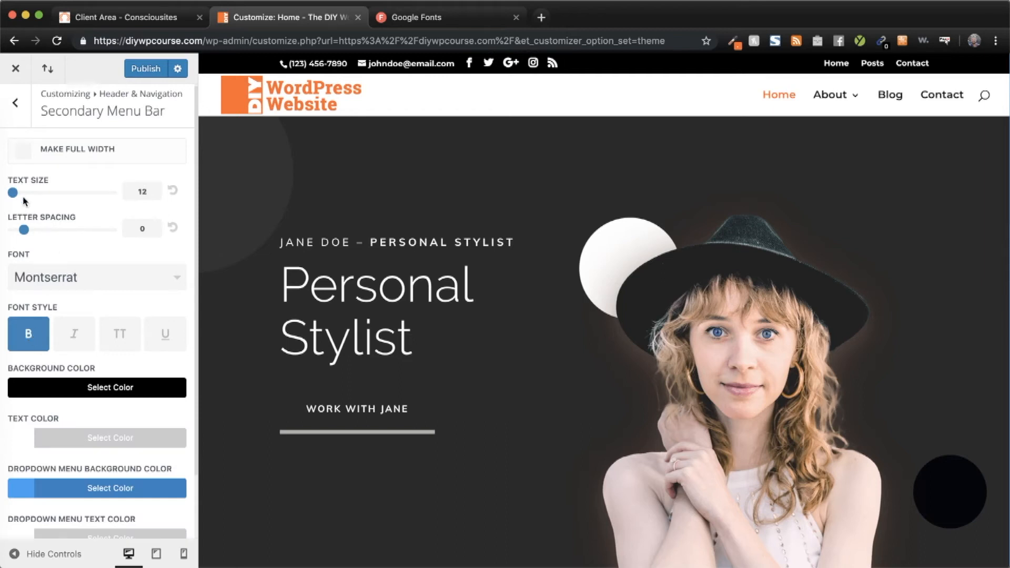
- Set the secondary menu bar's text size to 13, make the bar full width, and return to the header and navigation sections
drag(16, 196, 22, 195)
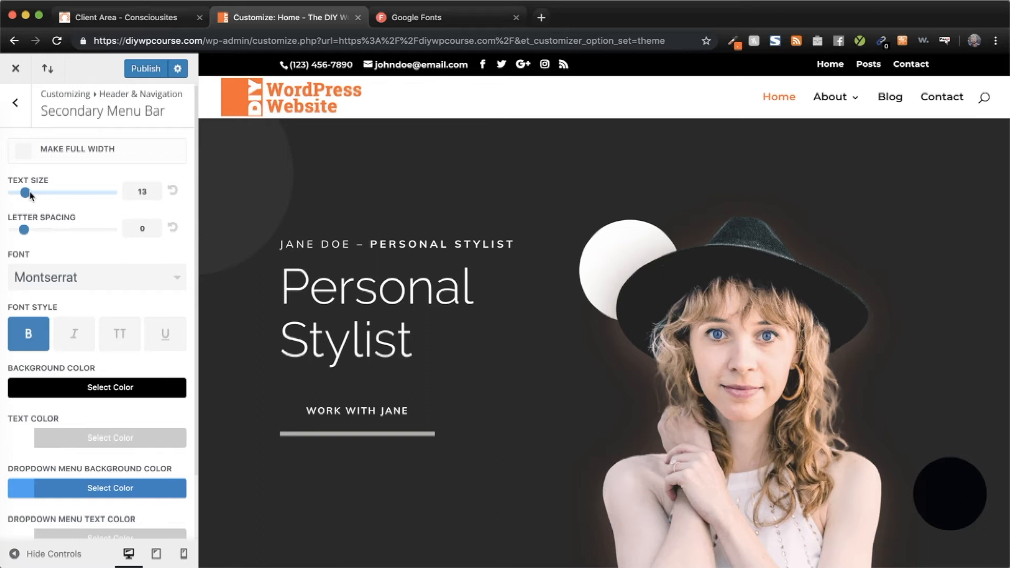
click(23, 153)
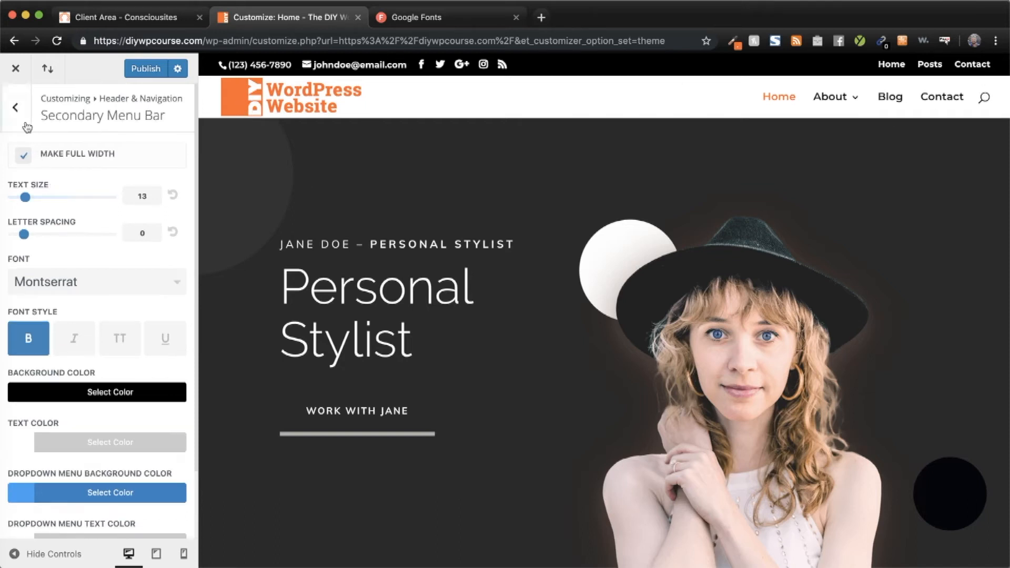
click(15, 104)
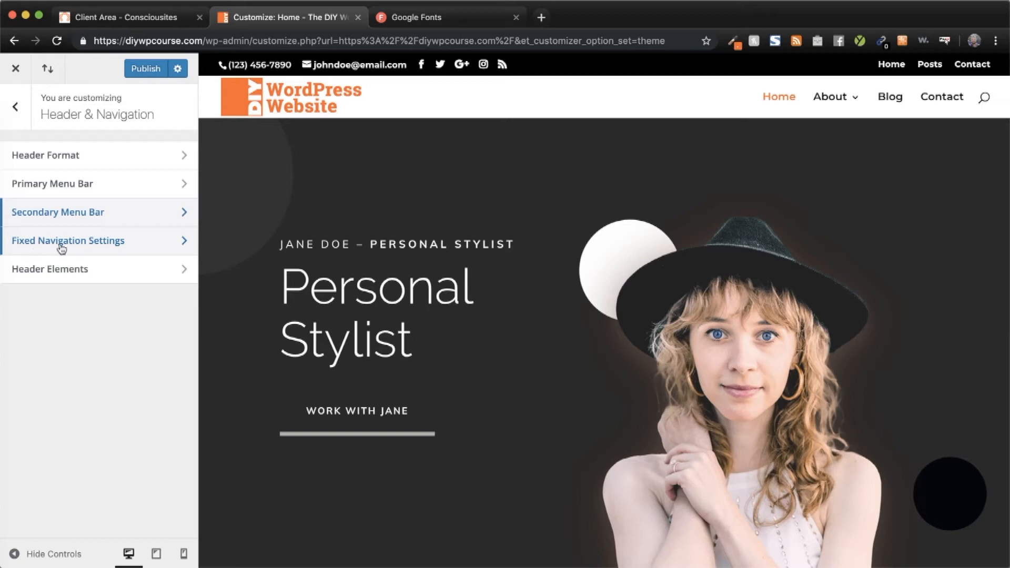
- Check how the header behaves while the page preview scrolls, and open the Fixed Navigation Settings
scroll(315, 256, down, 3)
scroll(315, 257, down, 5)
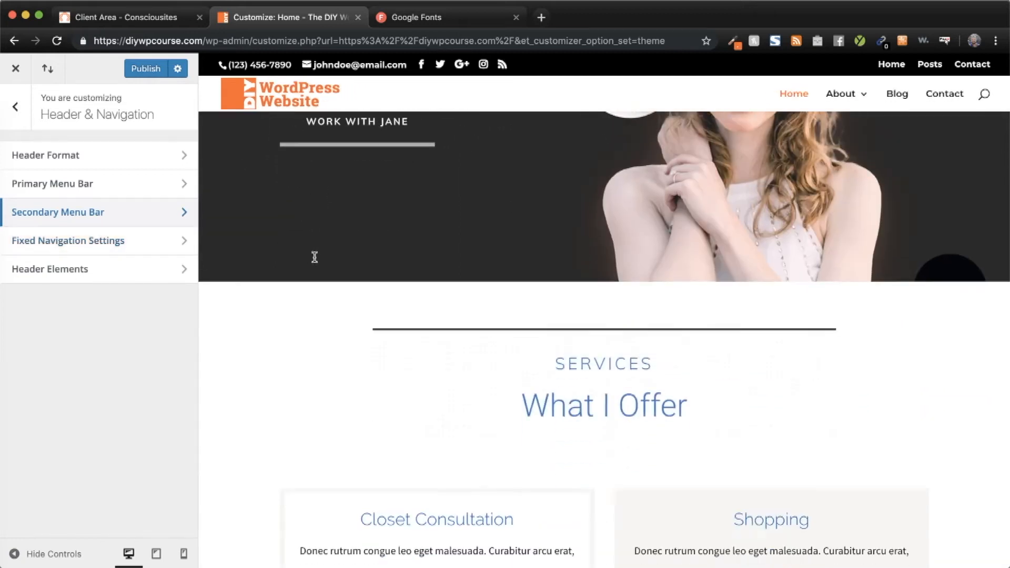
click(122, 241)
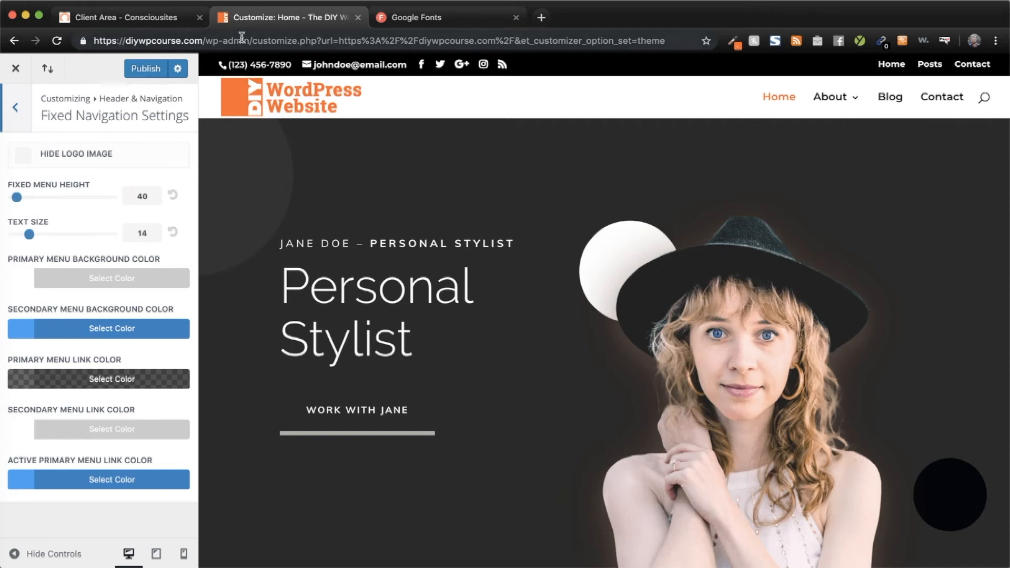
- Load the site's wp-admin dashboard in a new browser tab and open the Divi Theme Options
drag(251, 40, 87, 41)
key(super+c)
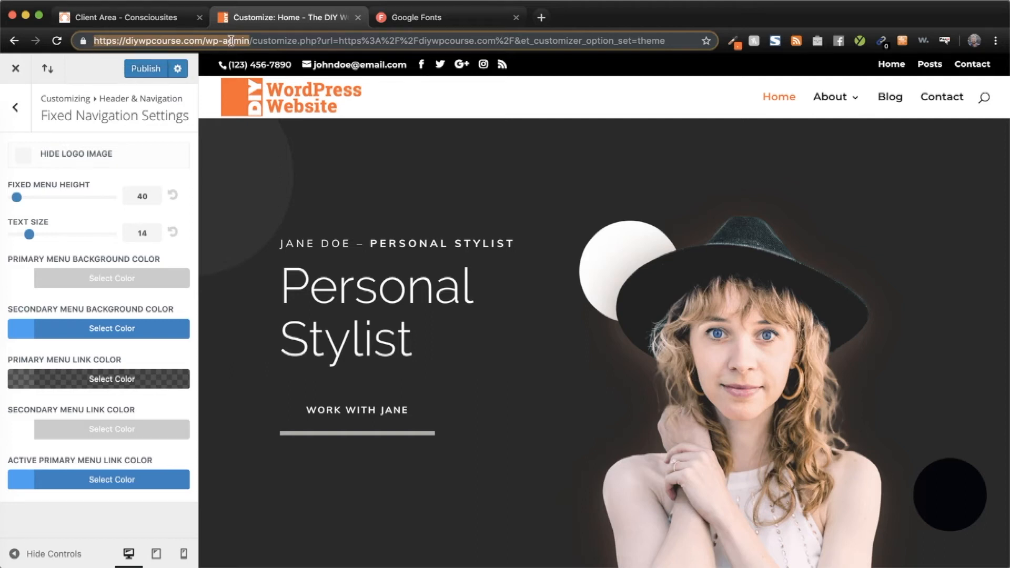
click(541, 17)
key(super+v)
key(Return)
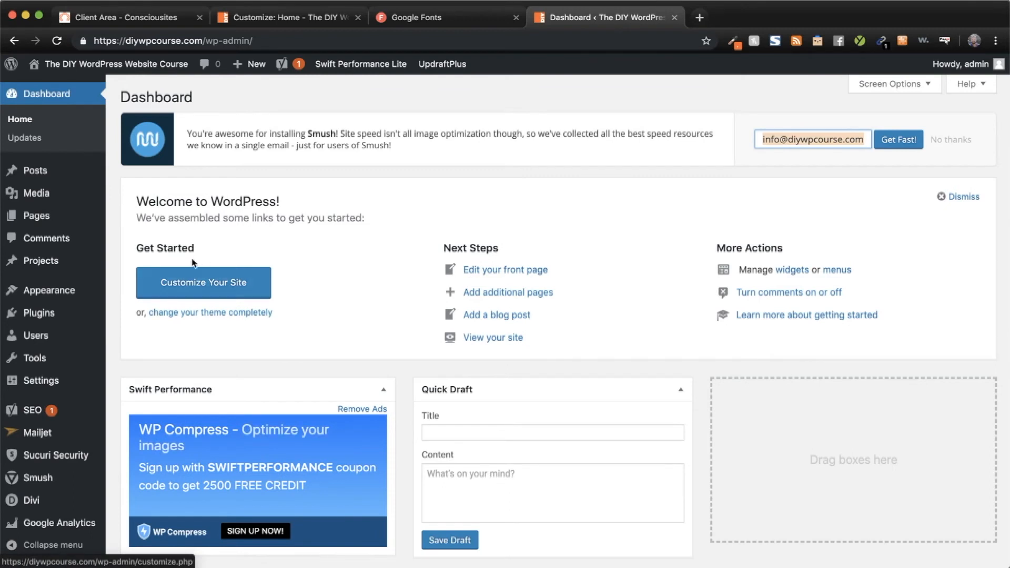
scroll(158, 394, down, 10)
mouse_move(56, 505)
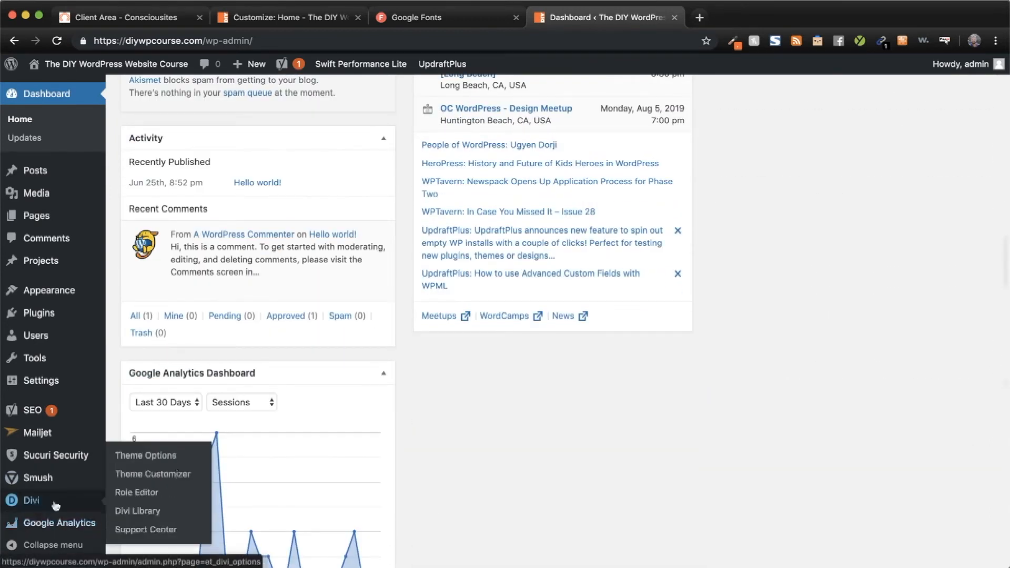
click(129, 457)
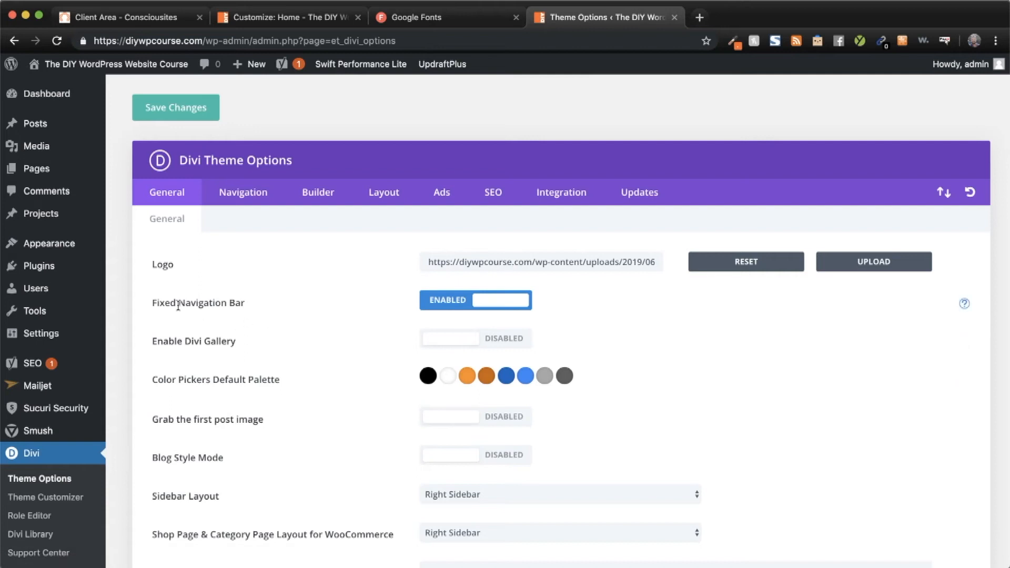
- Go back to the customizer and examine the fixed header by moving down and back up the home page preview
click(284, 17)
scroll(421, 231, down, 10)
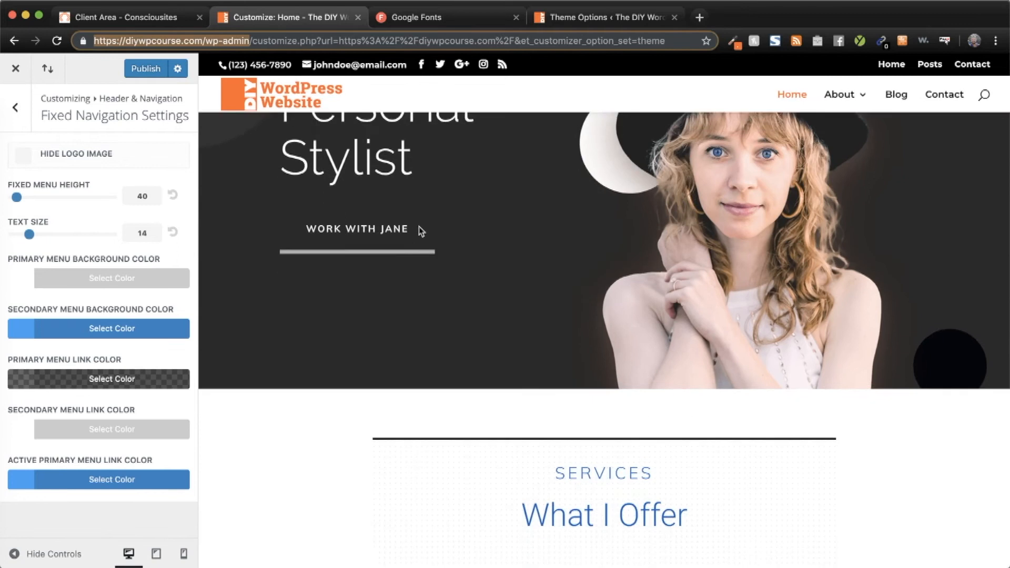
scroll(395, 226, up, 10)
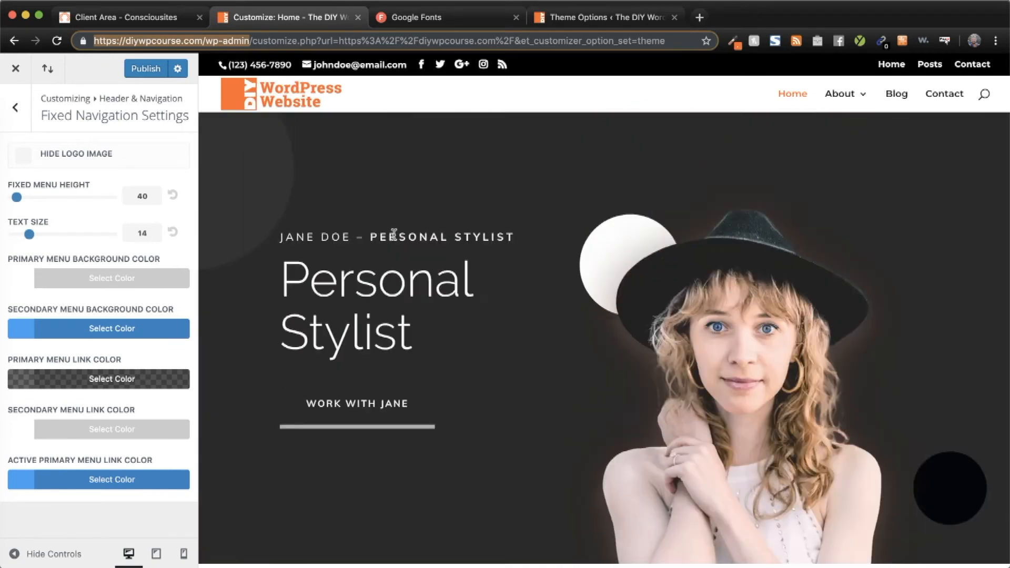
- Disable the Fixed Navigation Bar in the Divi Theme Options and save the changes
click(557, 17)
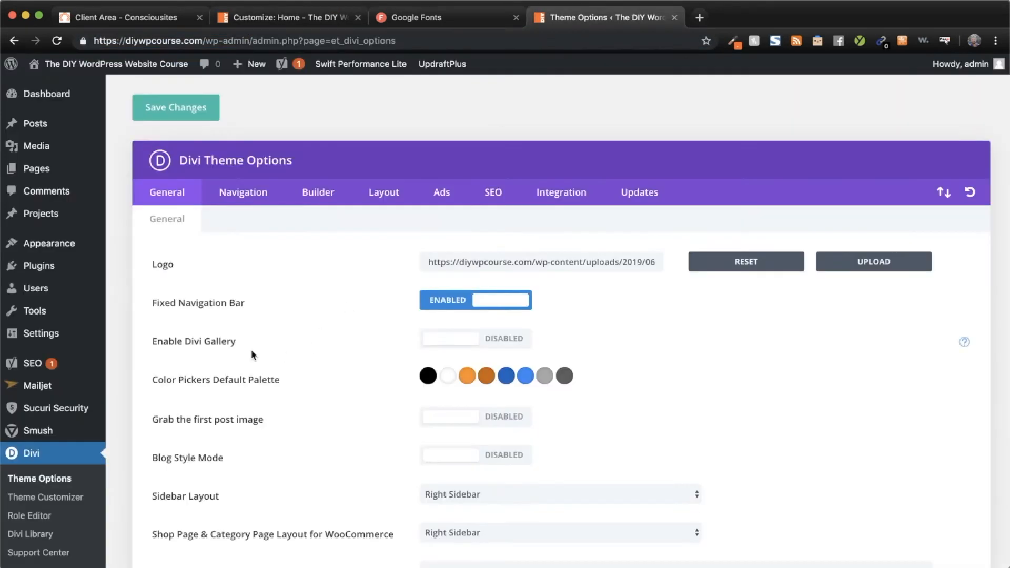
click(480, 302)
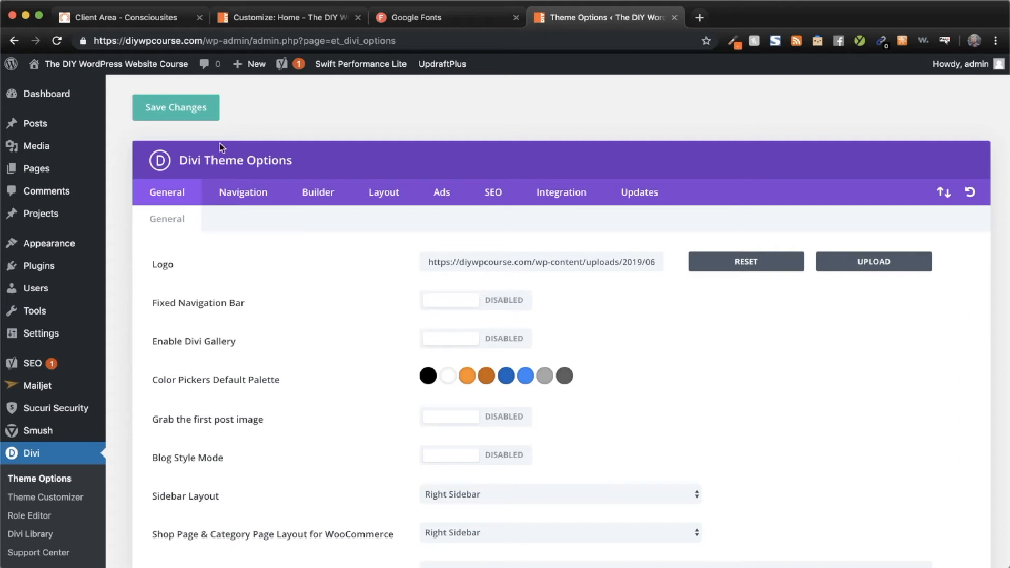
click(209, 111)
- Return to the customizer, reload the home page preview through the logo, and check the header while scrolling
click(273, 17)
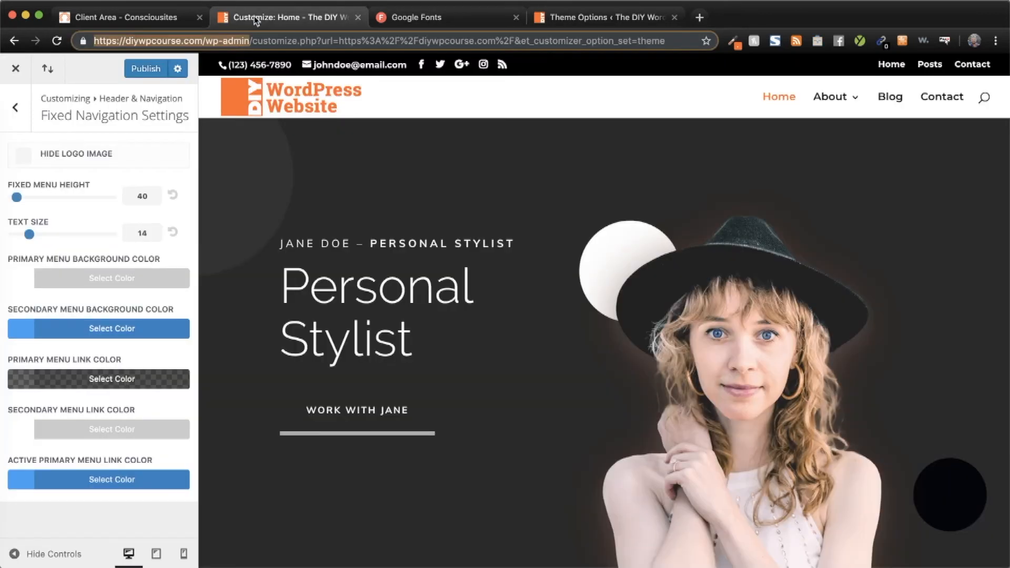
click(283, 99)
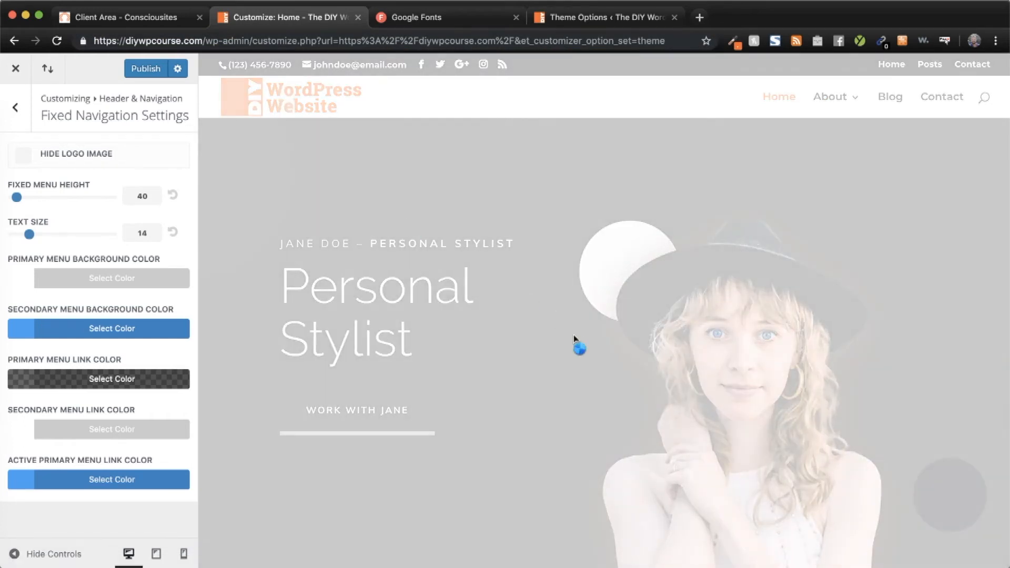
scroll(574, 339, down, 10)
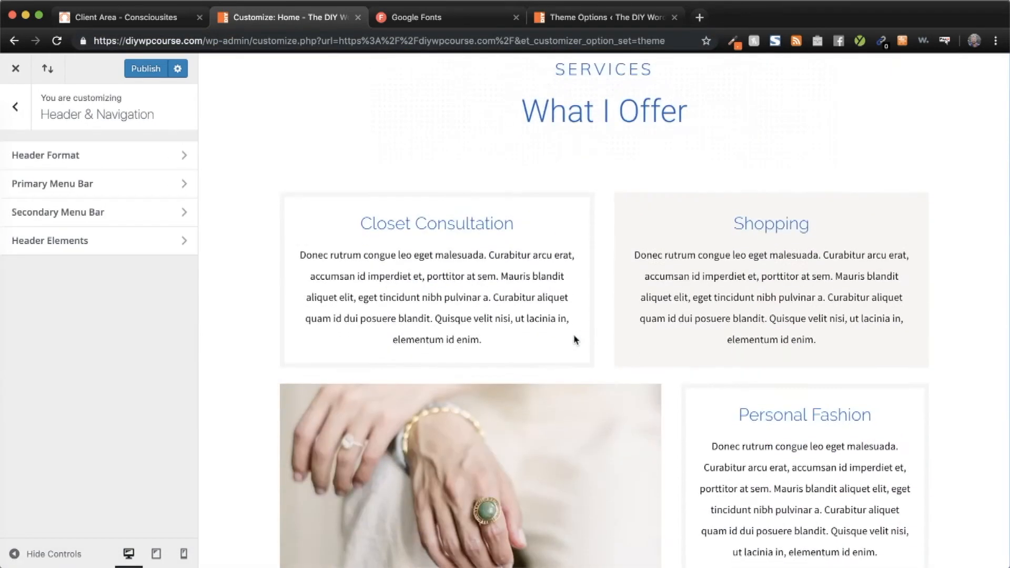
- Enable the Fixed Navigation Bar again in the Divi Theme Options and save the changes
scroll(574, 339, down, 5)
scroll(574, 340, up, 20)
scroll(575, 339, down, 4)
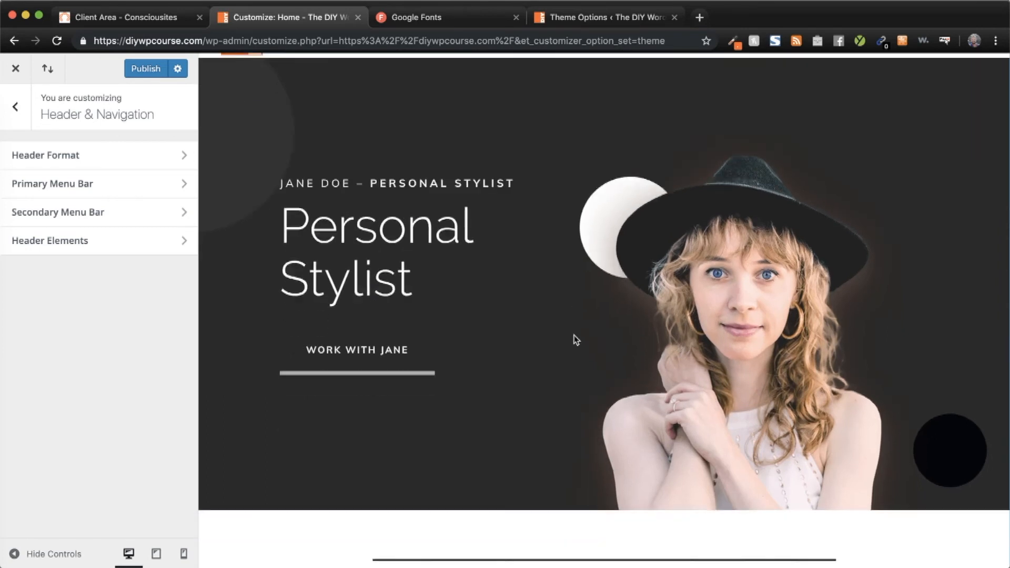
scroll(576, 339, up, 5)
click(566, 16)
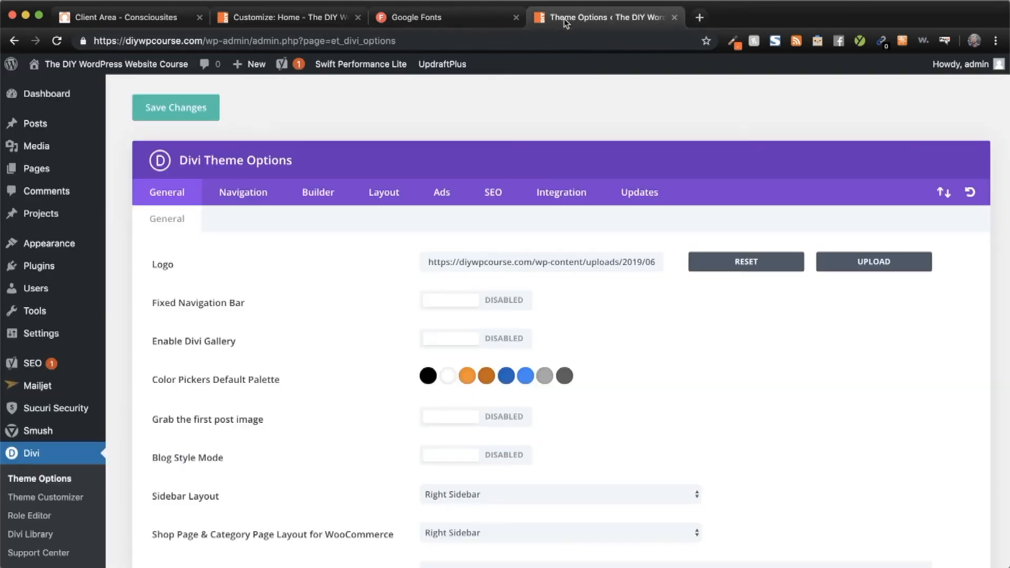
click(484, 309)
click(178, 108)
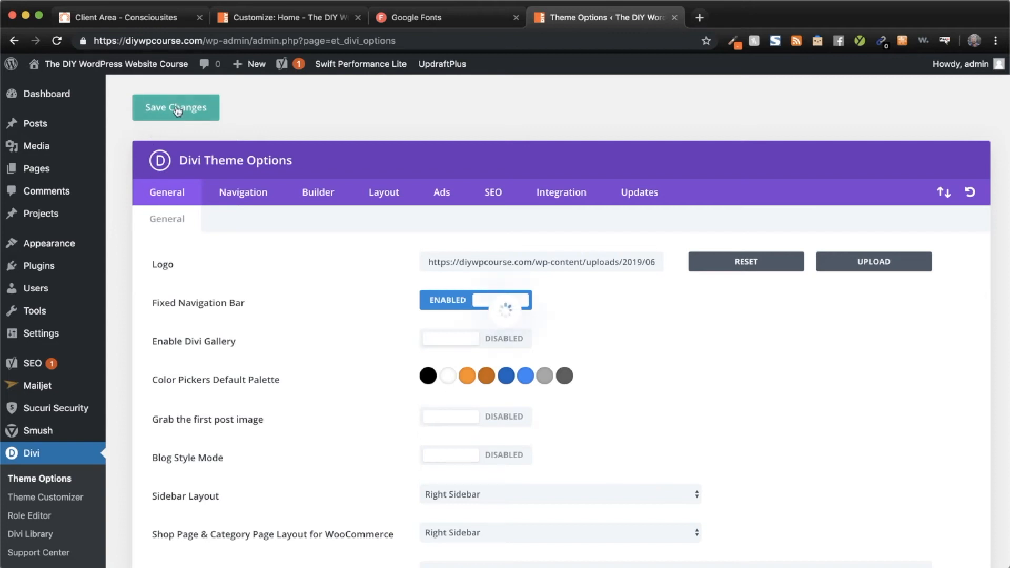
- Return to the customizer, reload the home page preview through the logo, and open the Fixed Navigation Settings
click(274, 19)
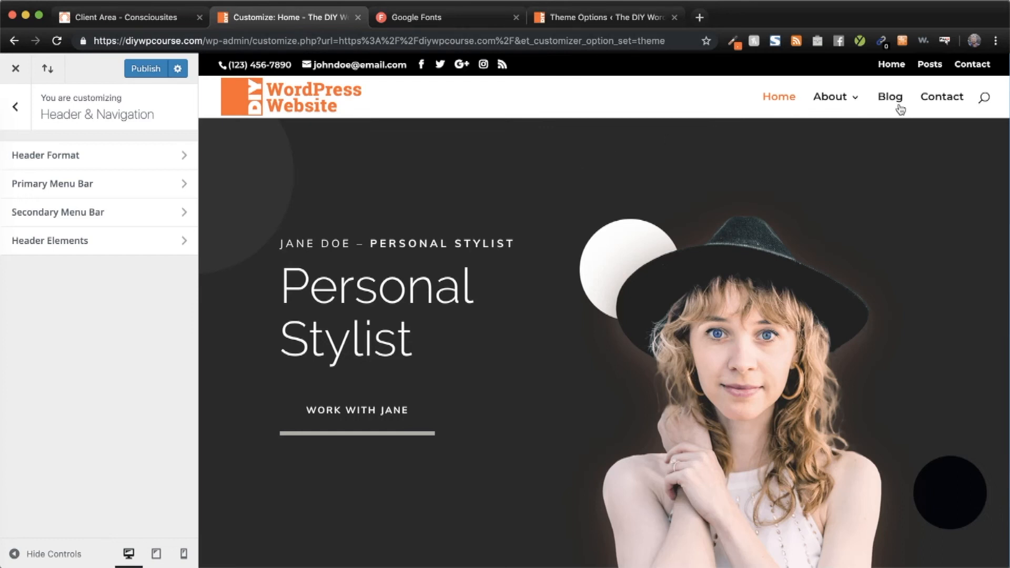
click(293, 111)
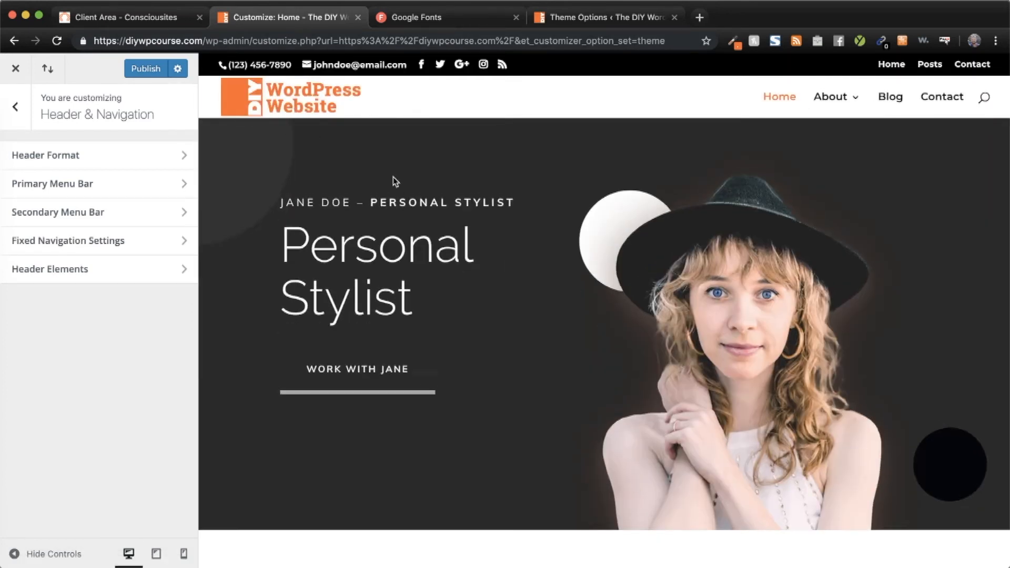
click(63, 242)
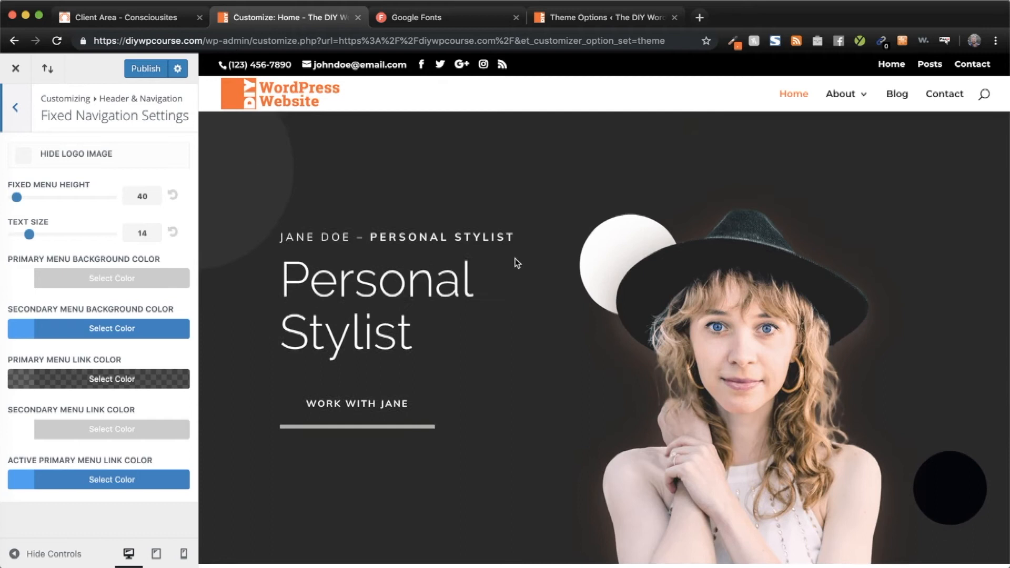
- Compare the header at the page top and while scrolled, and set the Fixed Menu Height to 50
mouse_move(29, 234)
mouse_down()
mouse_move(45, 235)
mouse_move(27, 235)
mouse_up()
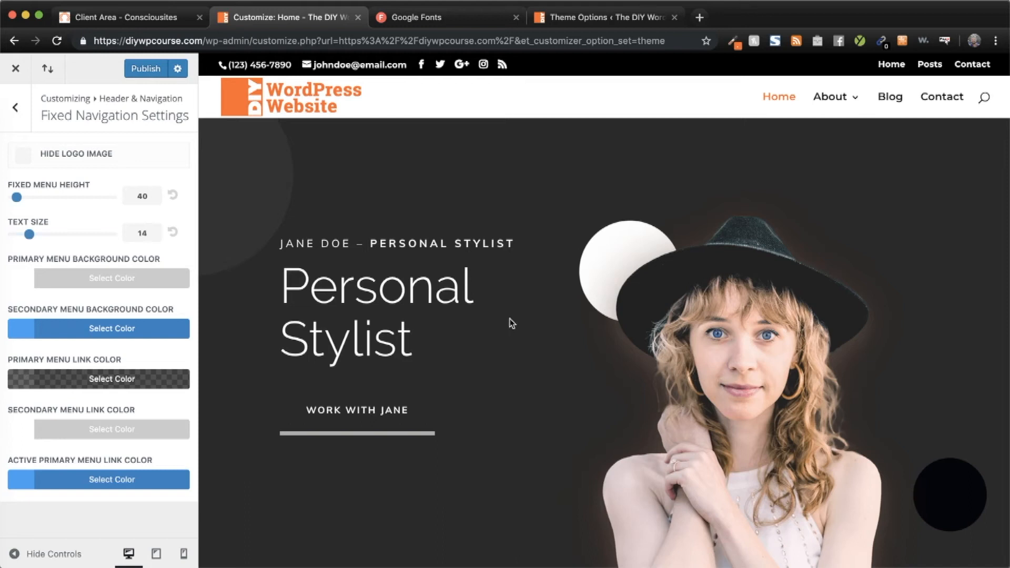
scroll(511, 323, down, 6)
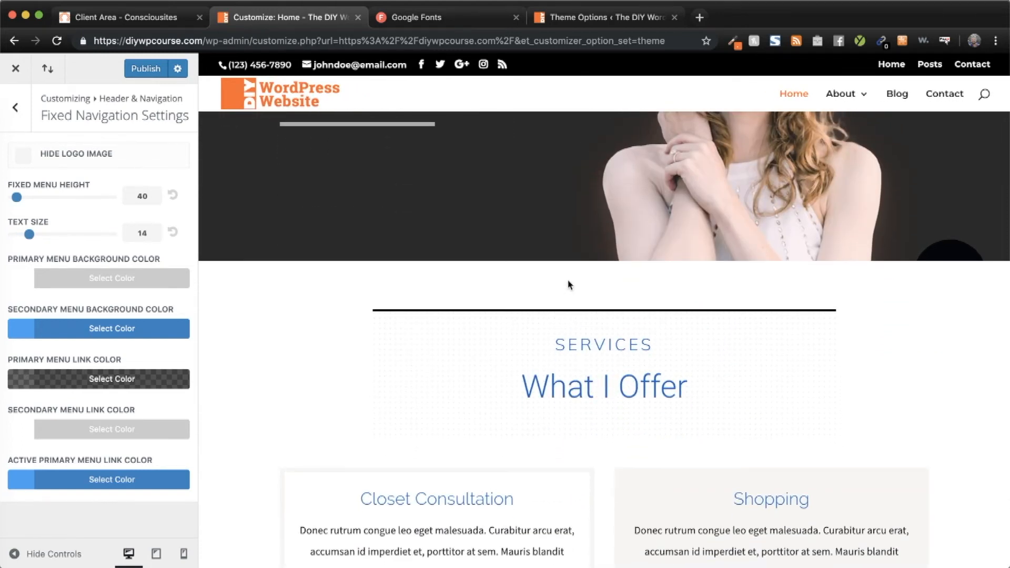
scroll(563, 284, up, 6)
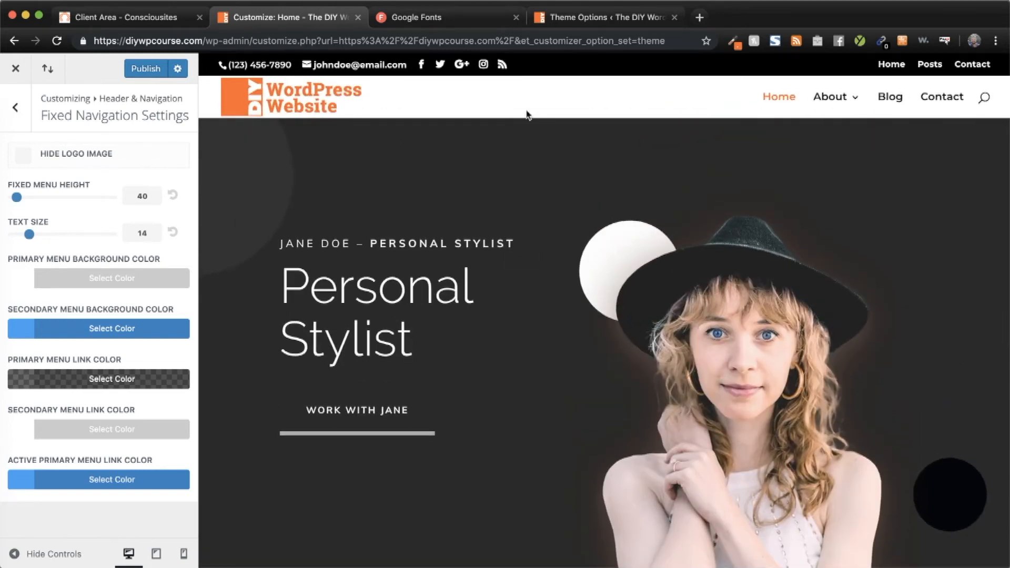
scroll(477, 284, down, 3)
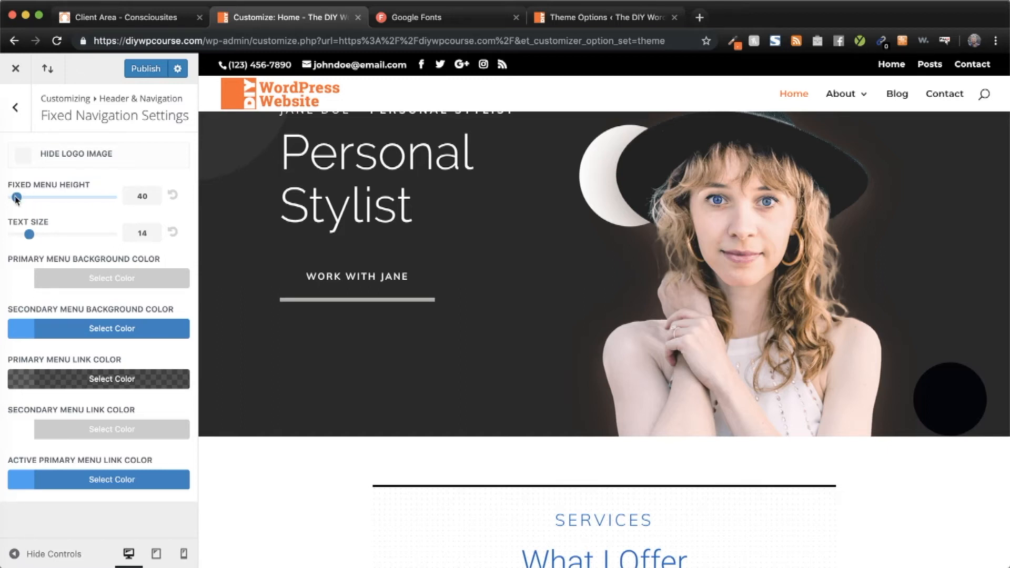
drag(16, 198, 20, 198)
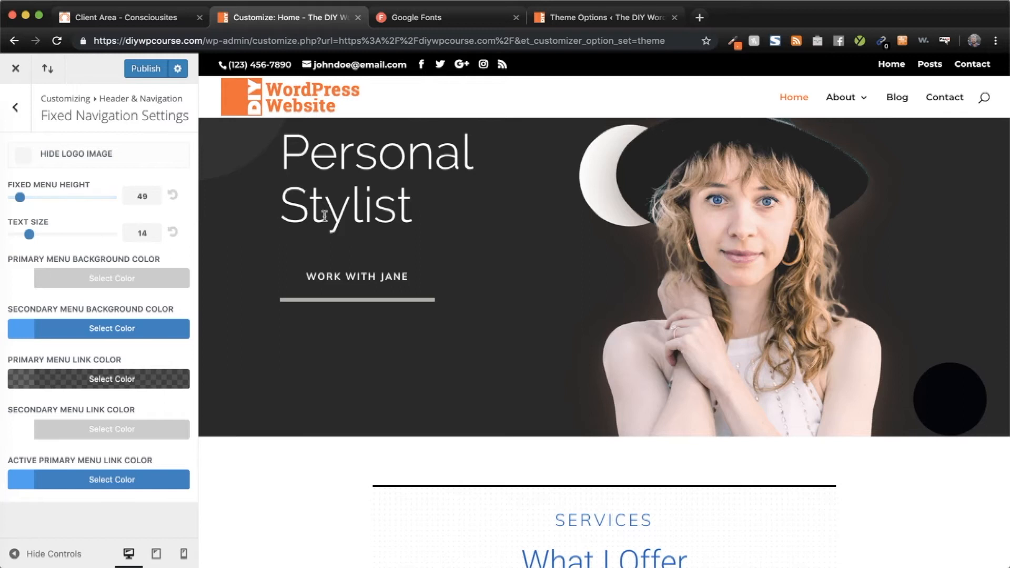
double_click(137, 200)
key(BackSpace)
text(50)
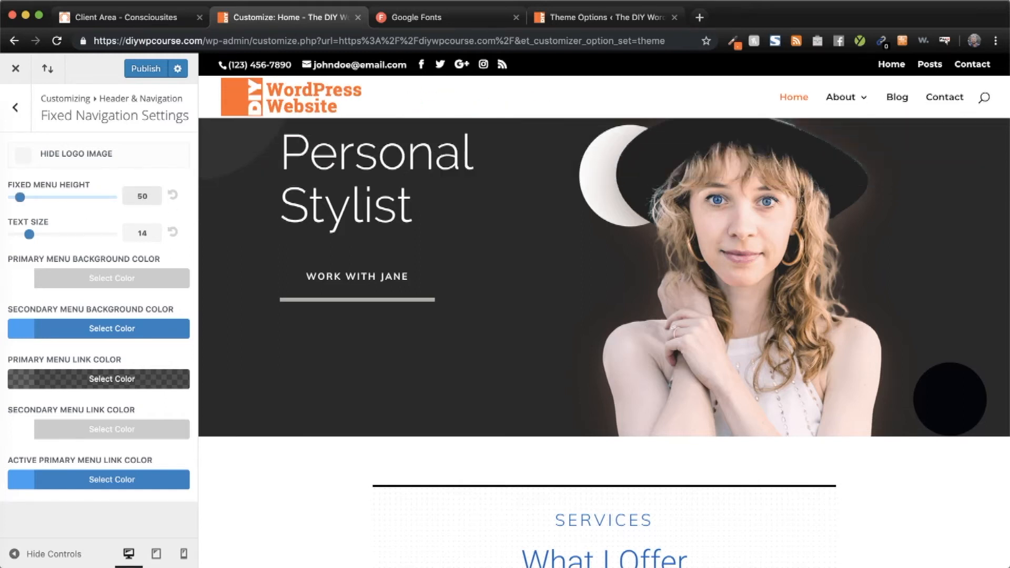
- Check the fixed header while moving through the home page preview and set the fixed navigation Text Size to 16
scroll(533, 240, down, 3)
scroll(532, 240, up, 6)
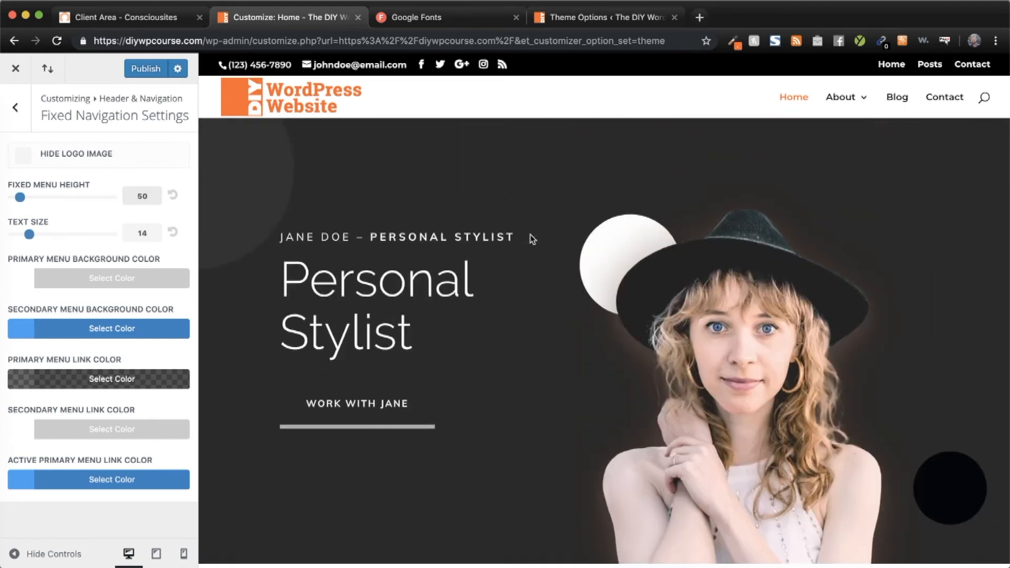
scroll(532, 239, down, 4)
scroll(532, 239, down, 2)
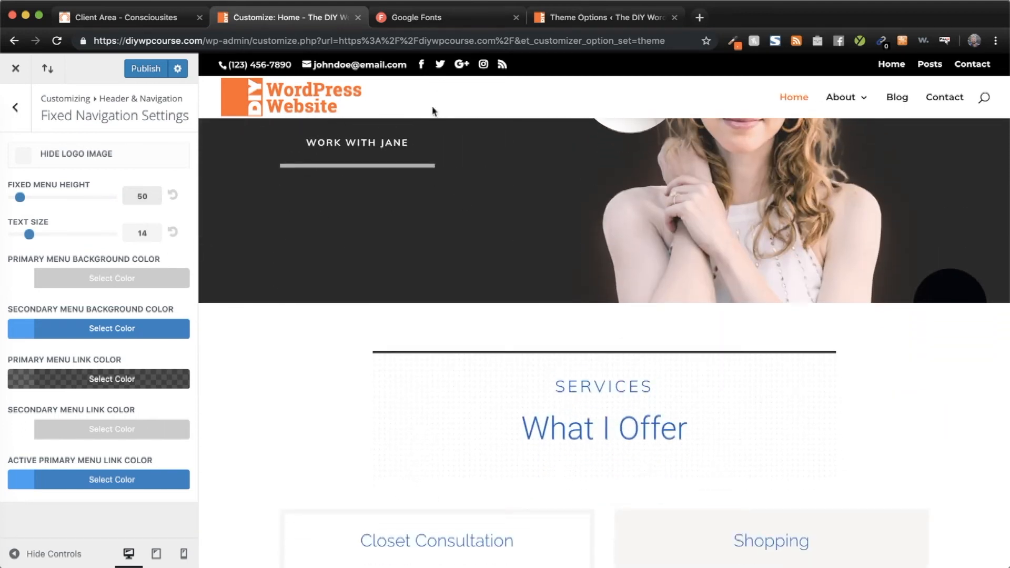
scroll(464, 164, up, 5)
scroll(479, 184, down, 2)
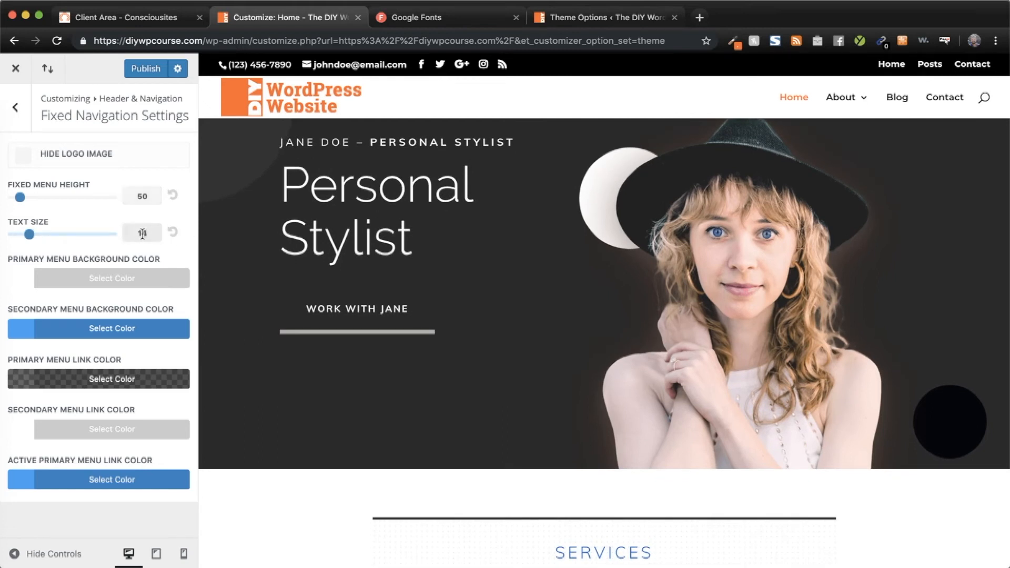
scroll(500, 196, up, 3)
scroll(501, 198, down, 3)
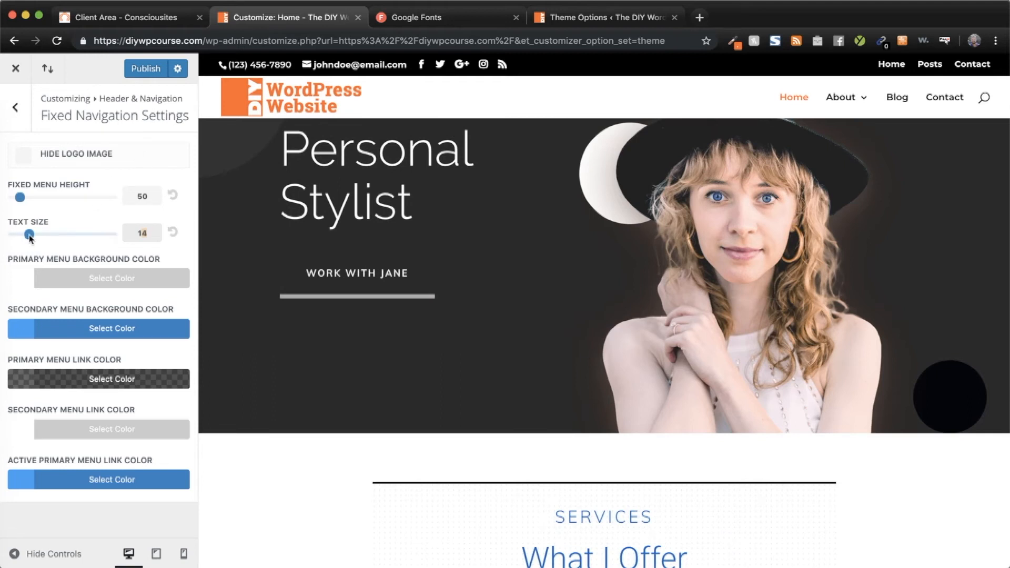
key(BackSpace)
text(6)
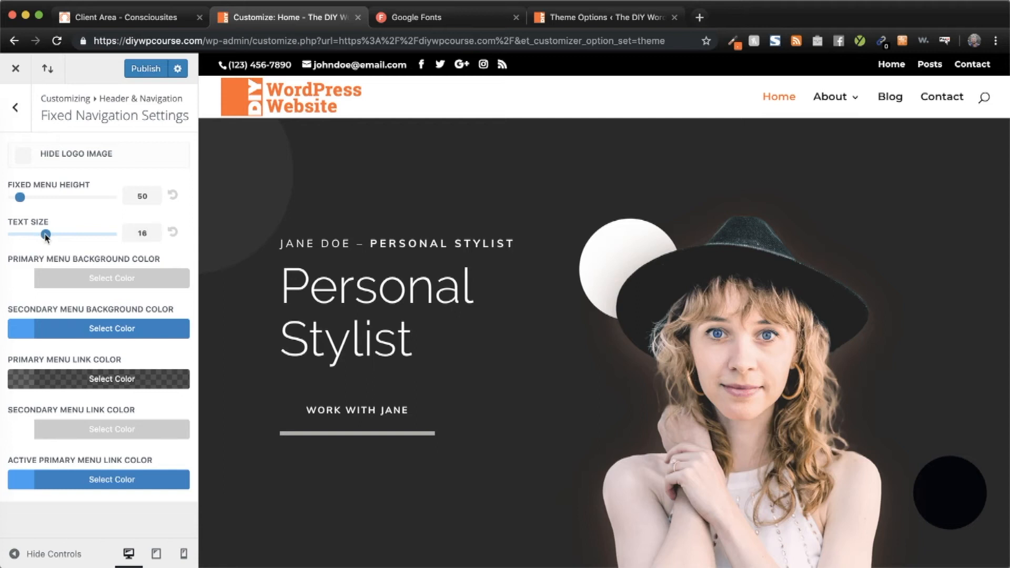
- Set the fixed navigation's text size to 14 and its fixed menu height to 40
drag(44, 236, 32, 239)
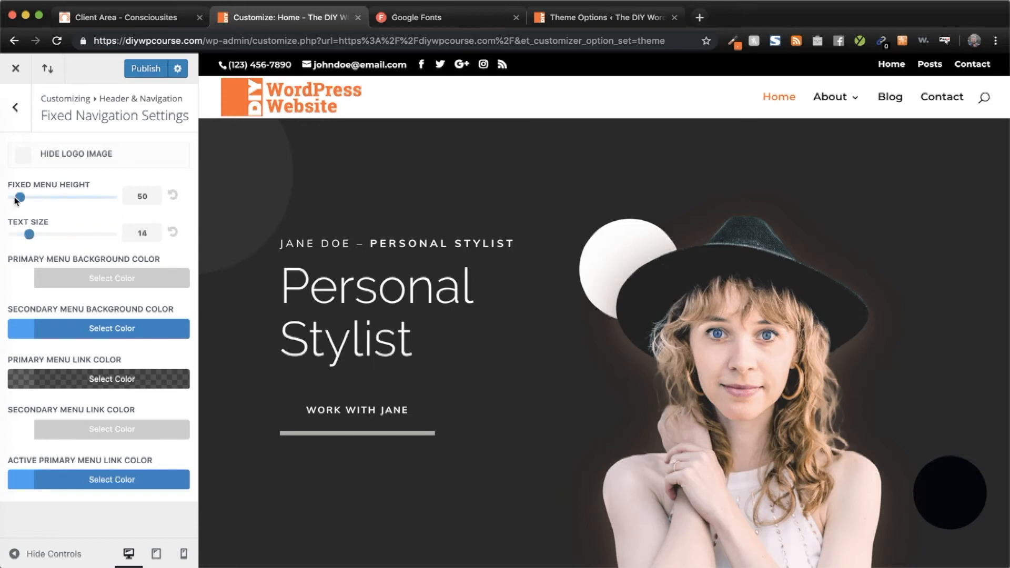
drag(19, 200, 16, 200)
scroll(547, 265, down, 5)
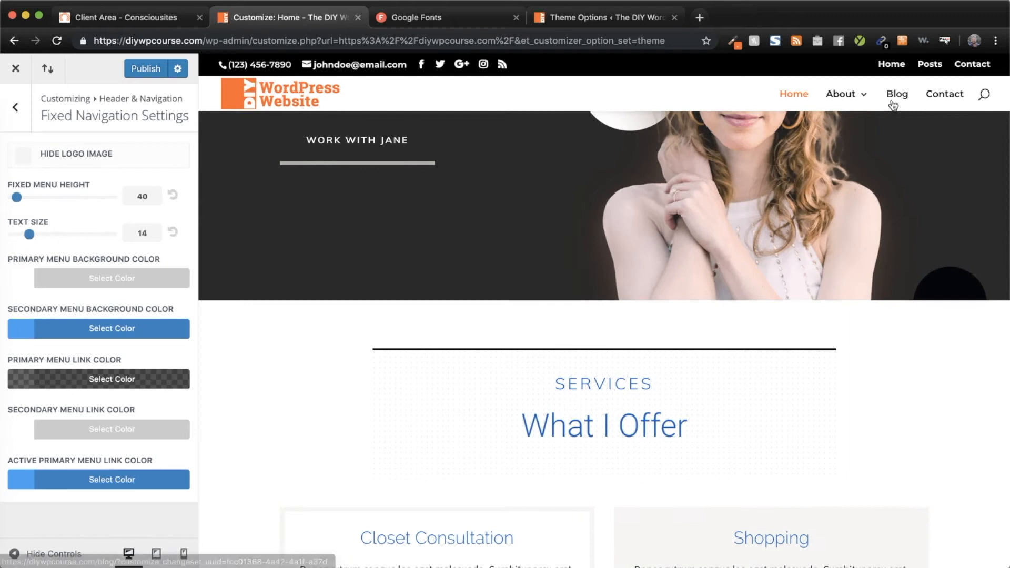
- Set the fixed primary menu's background color to black (#000000) and check it in the page preview
click(21, 283)
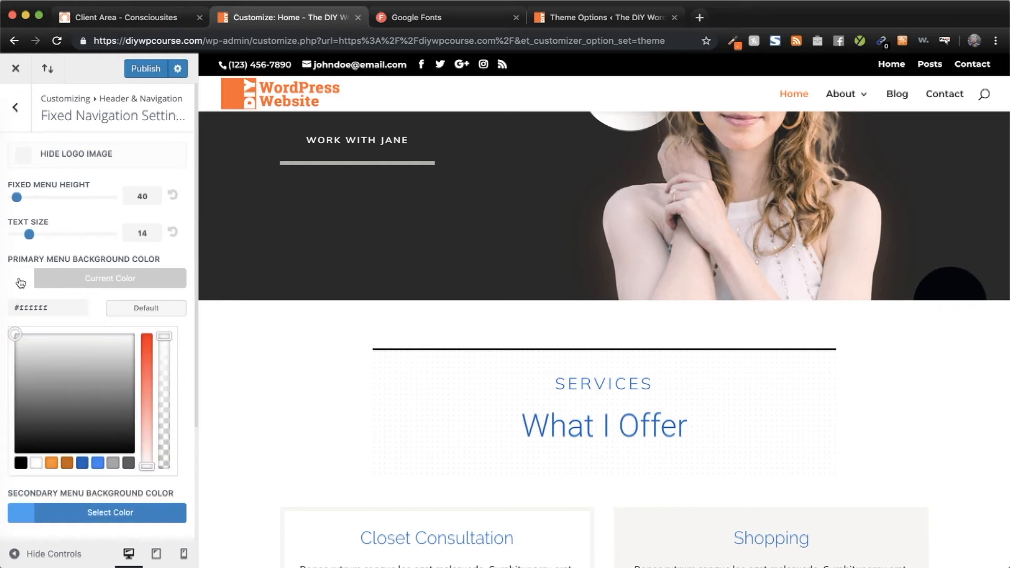
click(21, 462)
scroll(479, 214, up, 5)
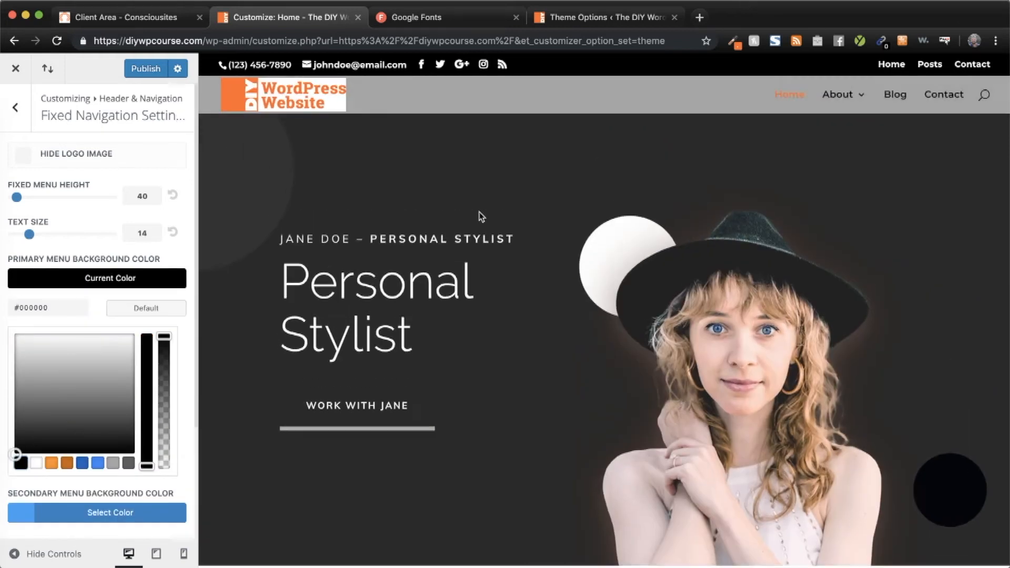
scroll(479, 216, down, 5)
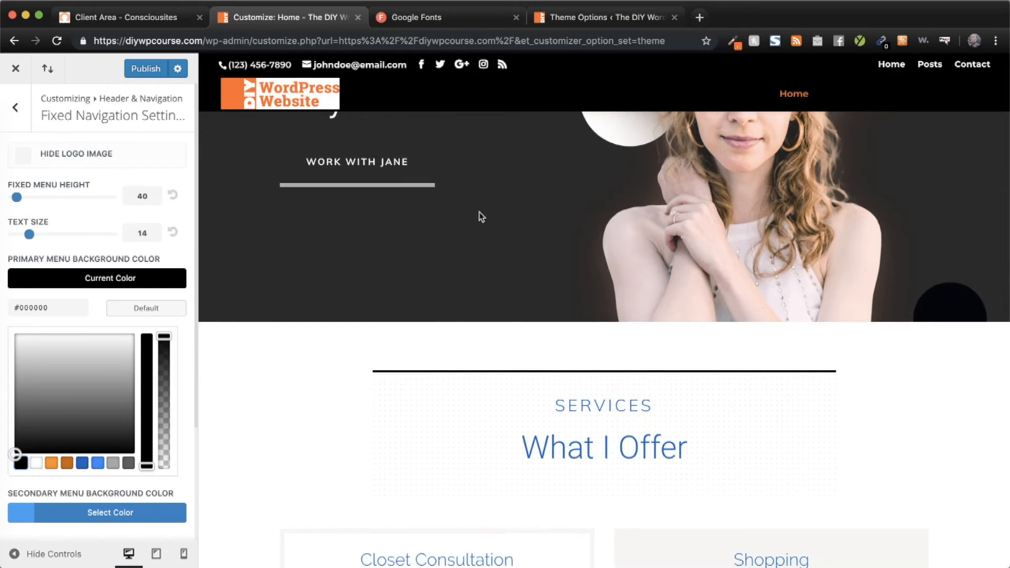
- Set the fixed primary menu's link color to fully opaque white (#ffffff)
scroll(95, 262, down, 3)
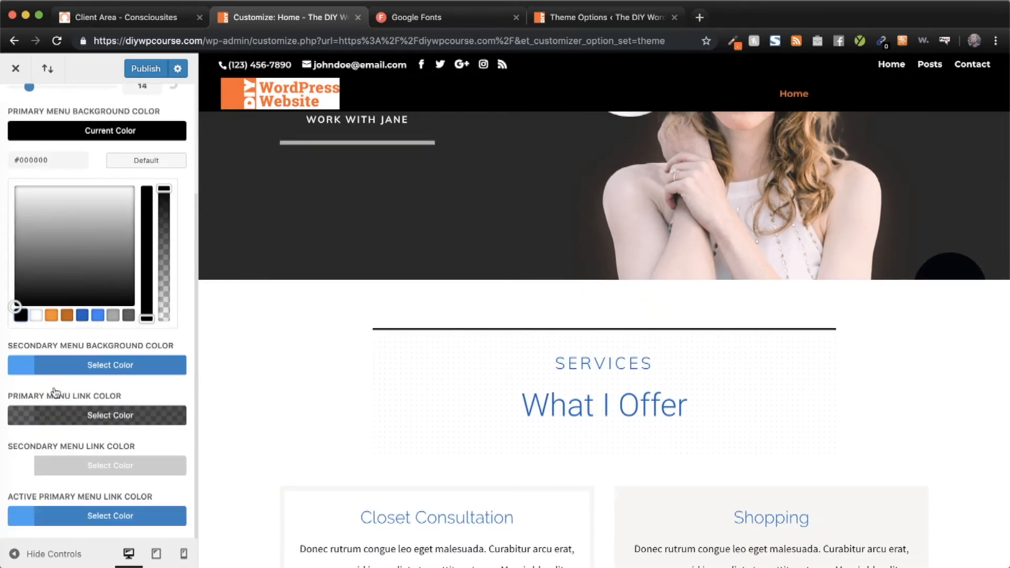
click(19, 417)
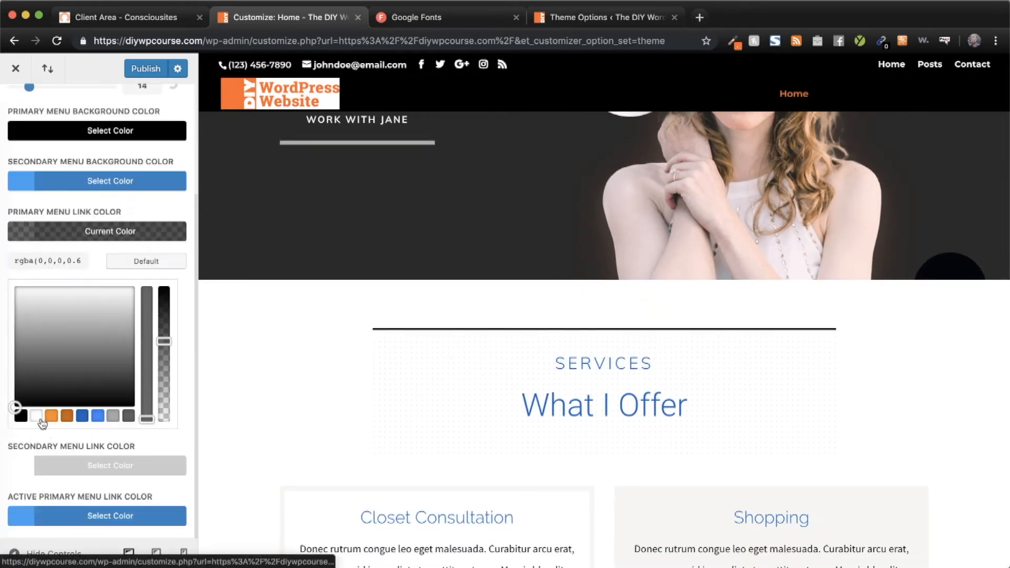
click(36, 416)
drag(167, 336, 158, 262)
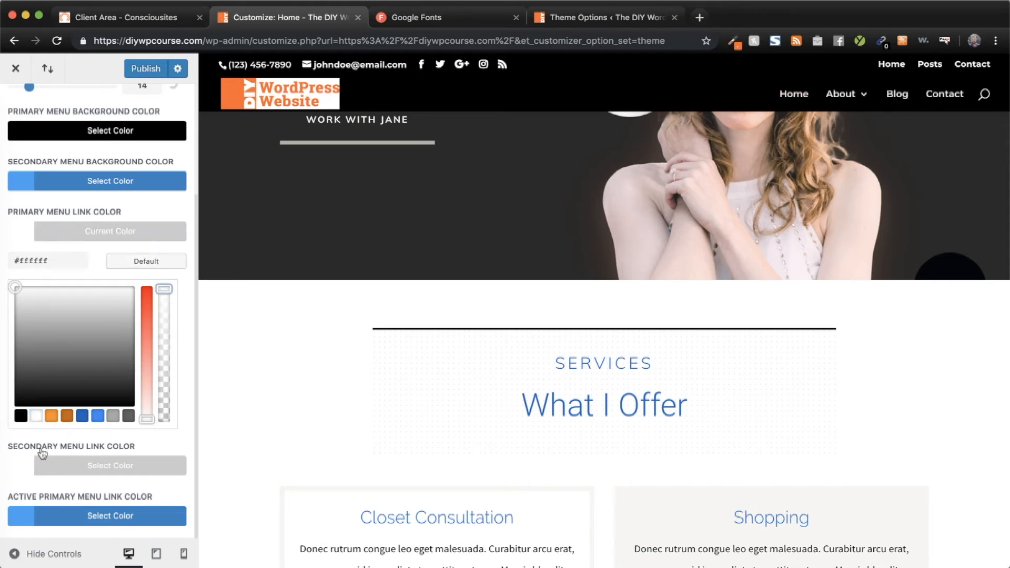
- Set the fixed navigation's secondary menu link color and active primary menu link color to orange (#fc8e20)
click(35, 466)
click(51, 466)
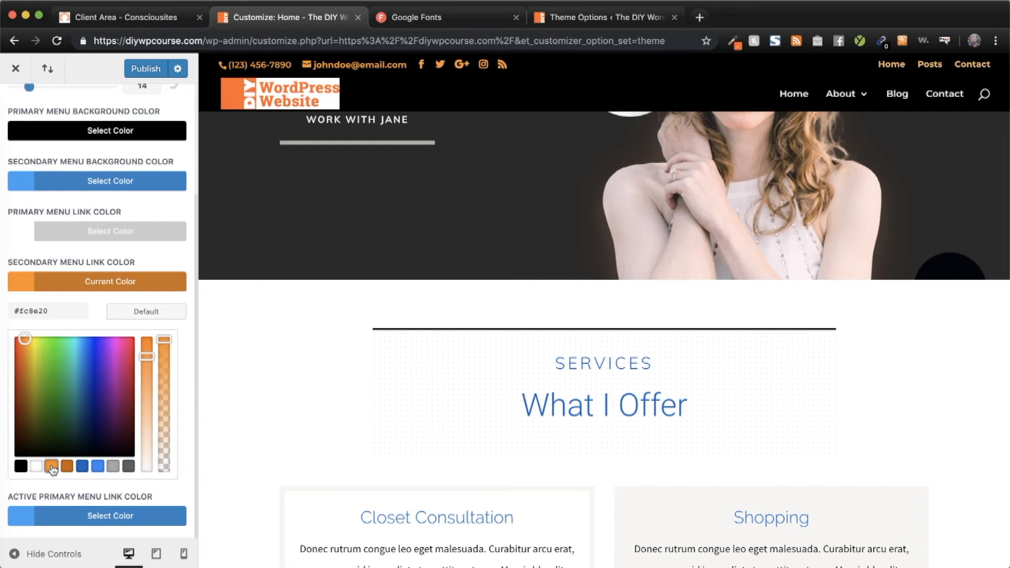
click(19, 517)
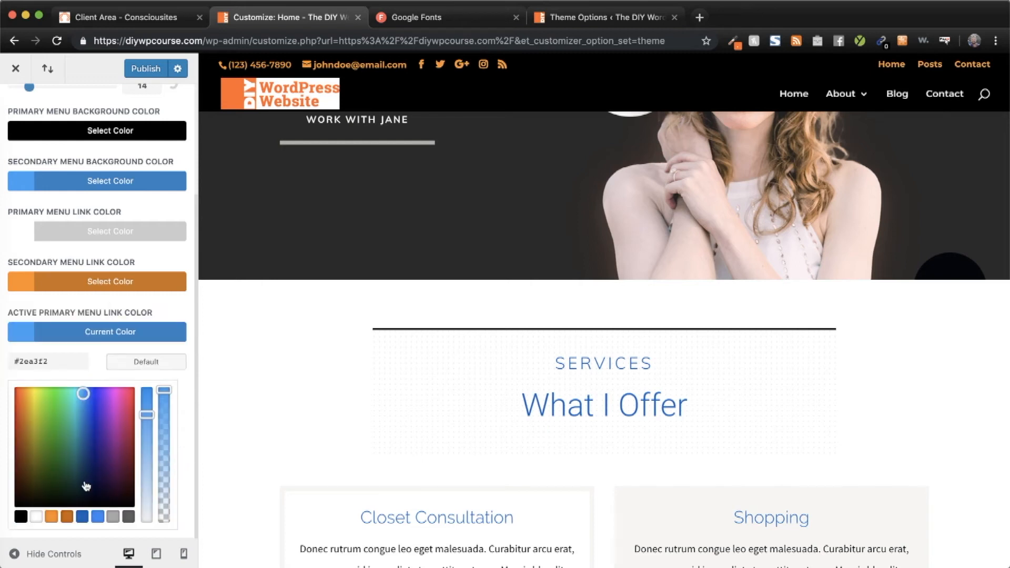
click(51, 516)
- Compare the fixed header with the normal header in the page preview, and return to the main customizer sections
scroll(432, 397, down, 6)
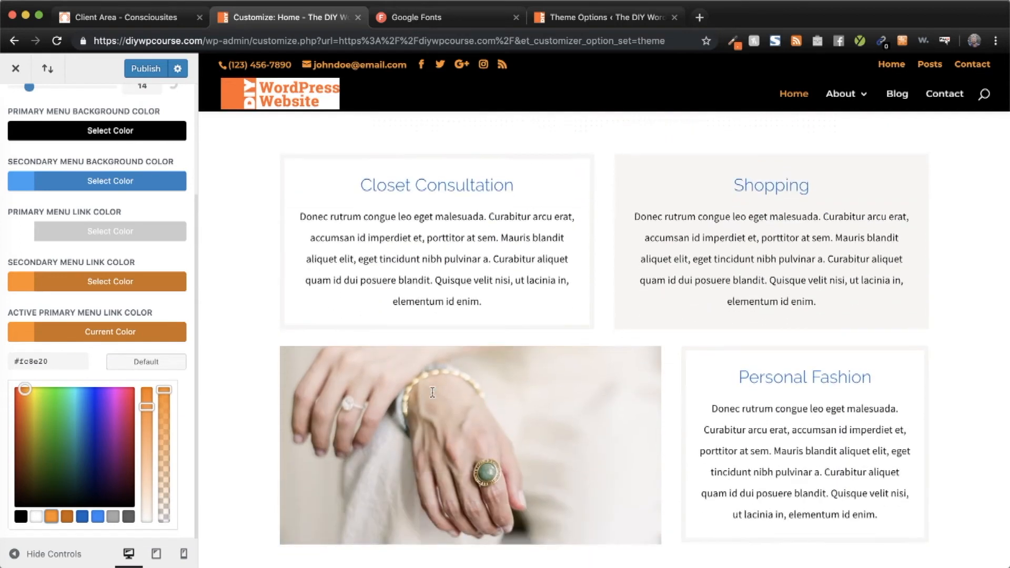
scroll(433, 397, down, 8)
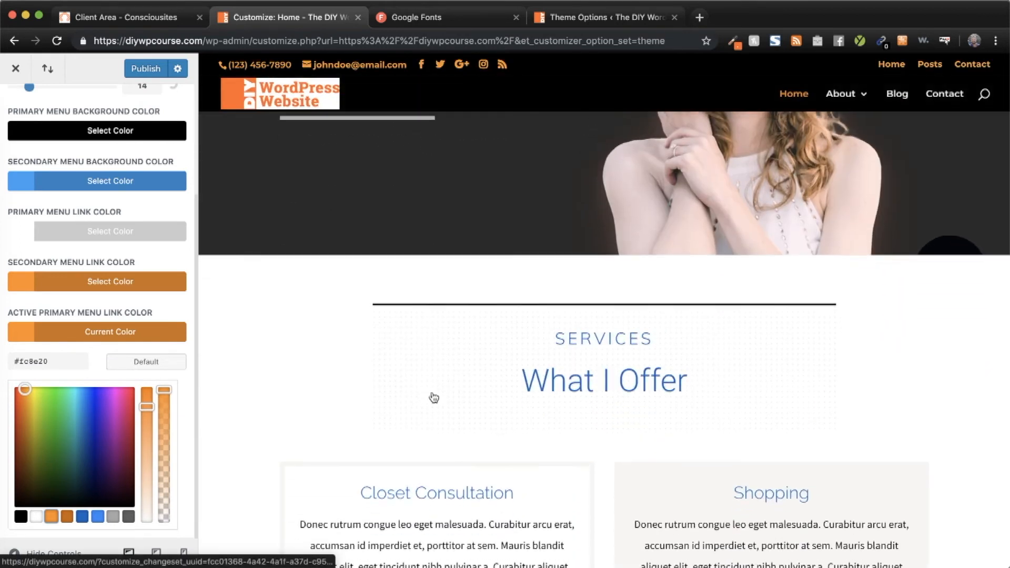
scroll(434, 397, down, 8)
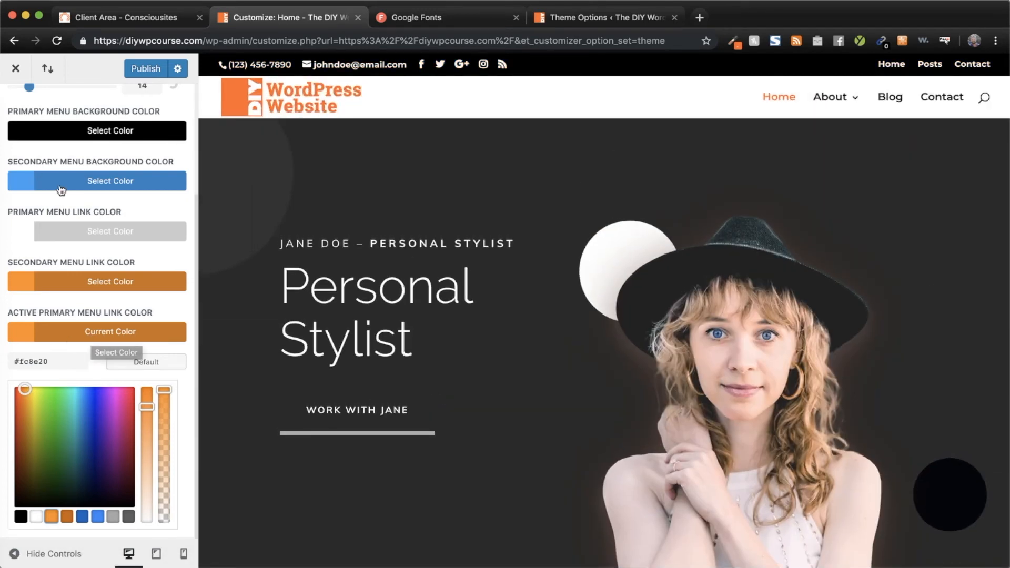
scroll(138, 310, up, 3)
scroll(138, 314, down, 2)
scroll(139, 313, down, 2)
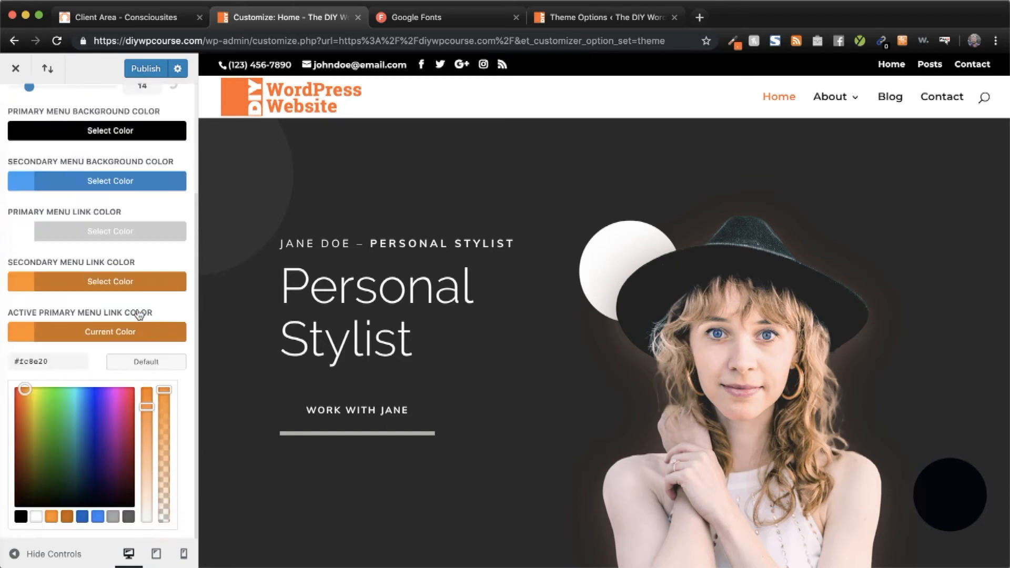
scroll(139, 313, up, 4)
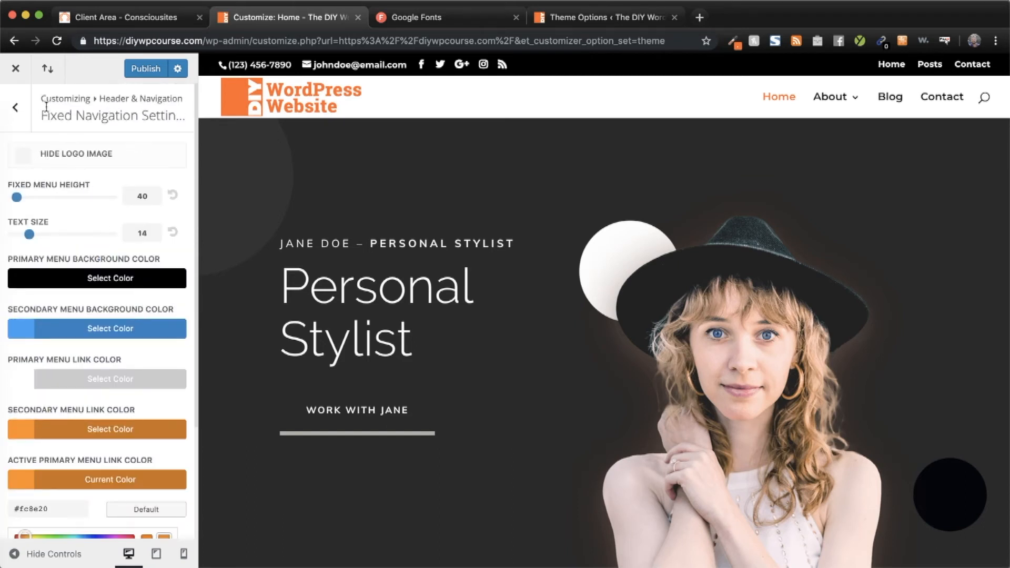
click(16, 111)
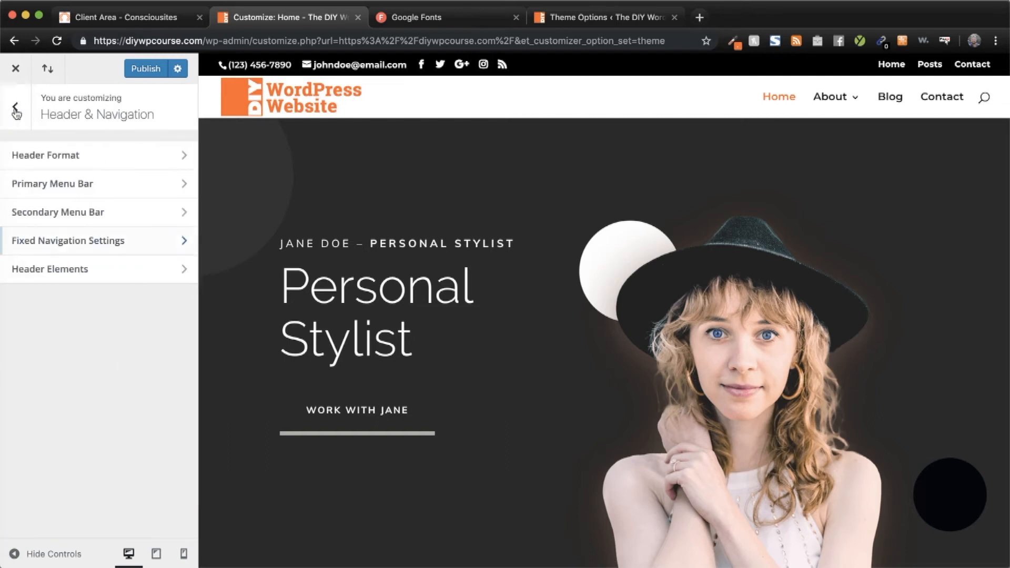
click(16, 111)
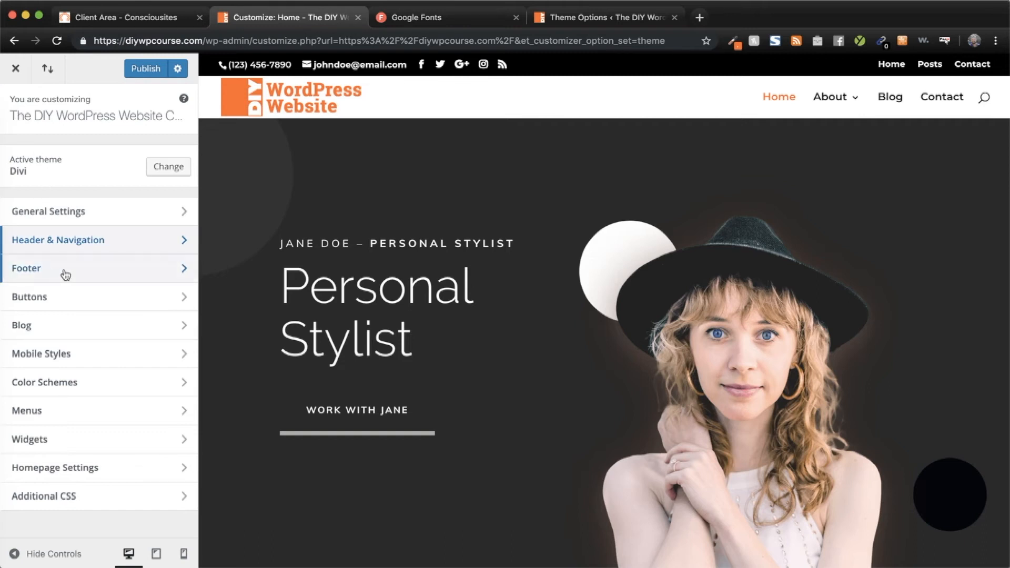
- Examine the homepage footer, its layout settings and the footer widget areas
scroll(343, 295, down, 15)
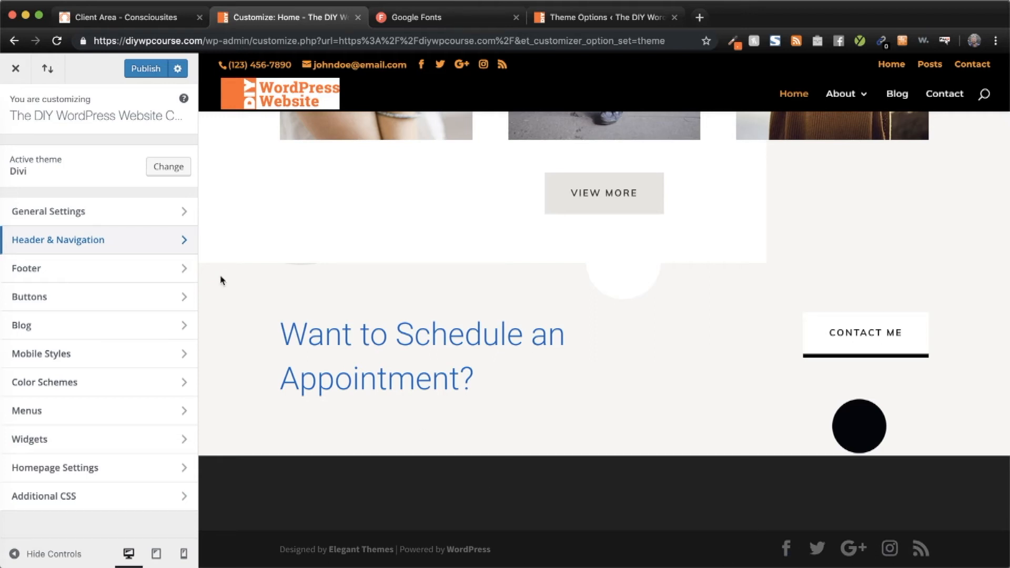
click(86, 266)
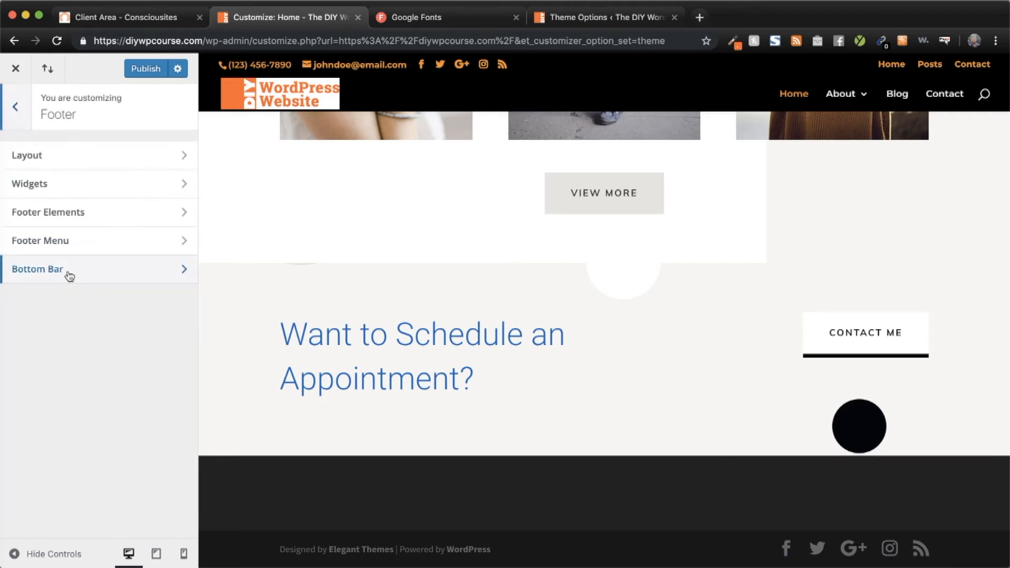
click(65, 160)
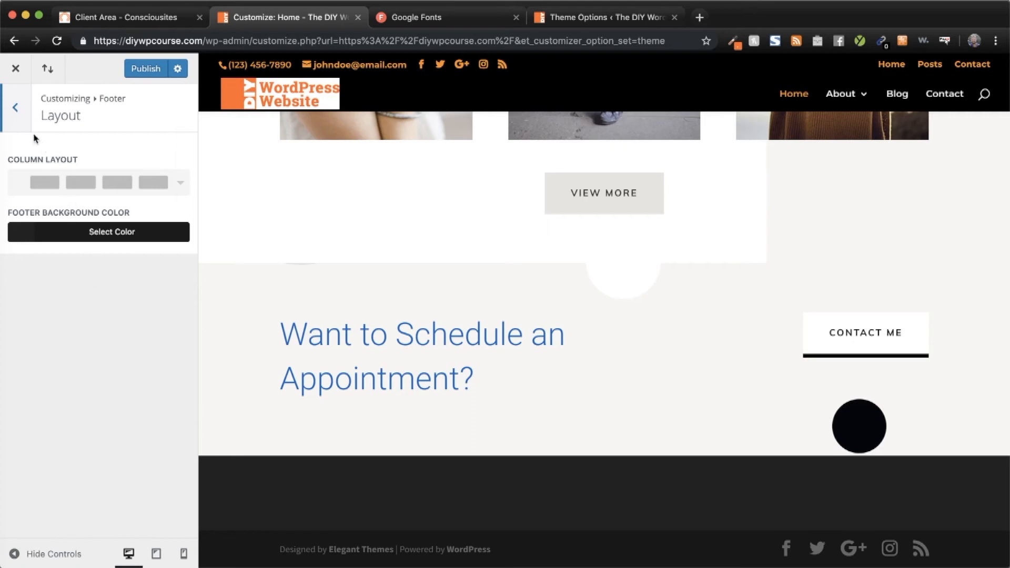
click(14, 111)
click(14, 108)
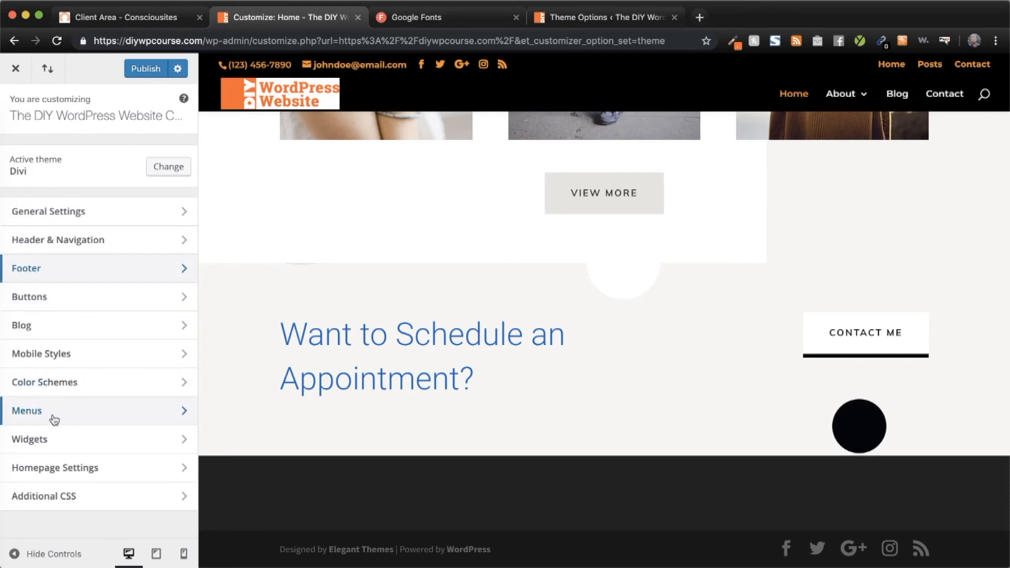
click(54, 444)
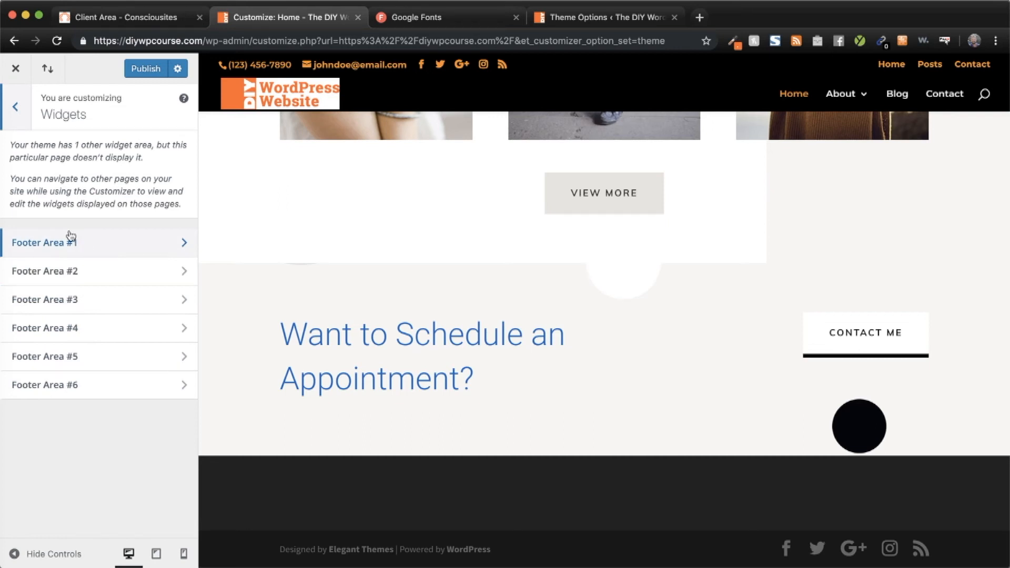
click(15, 108)
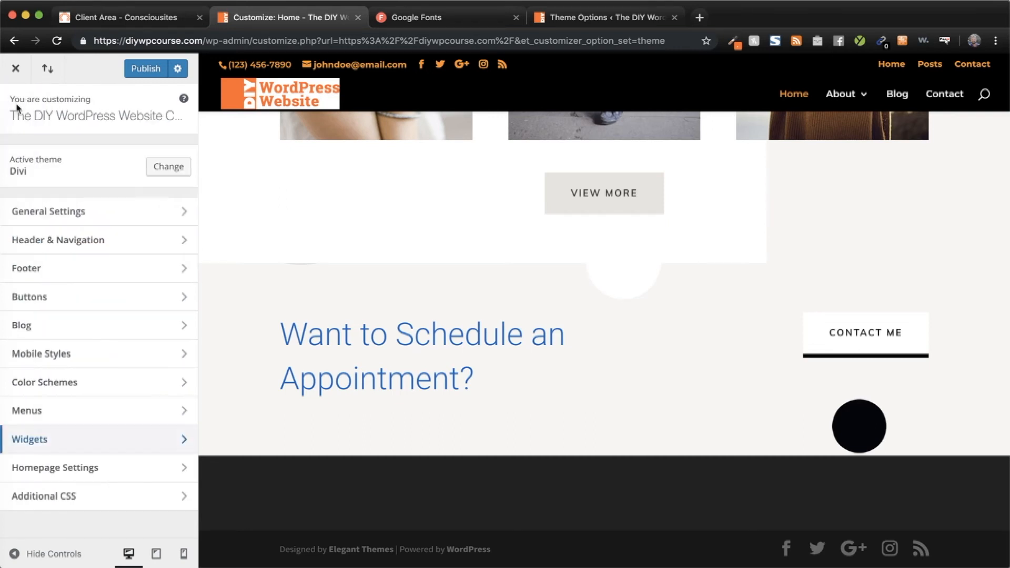
- Set the footer's column layout to three equal columns and return to the main customizer sections
click(35, 268)
click(54, 151)
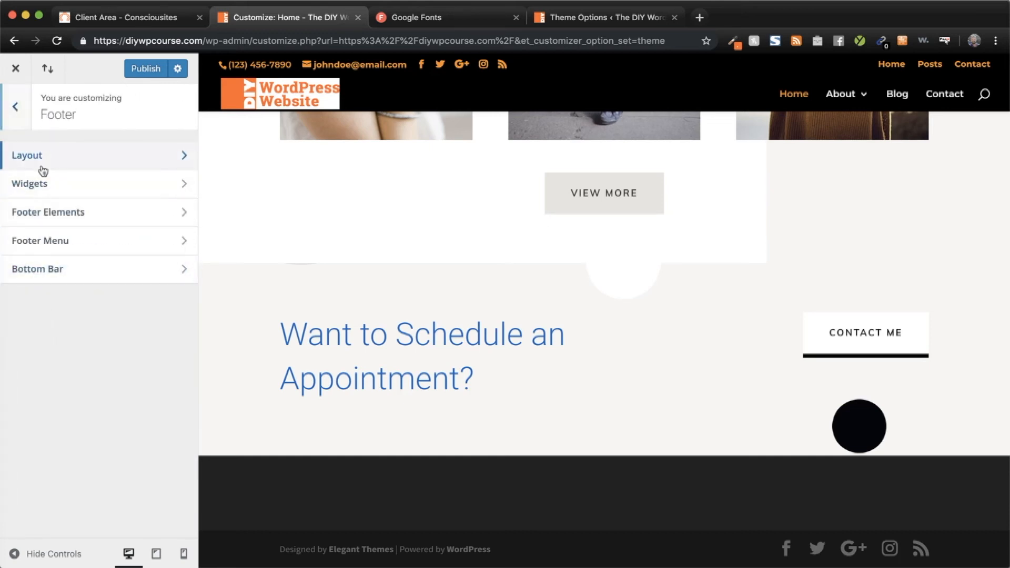
click(124, 181)
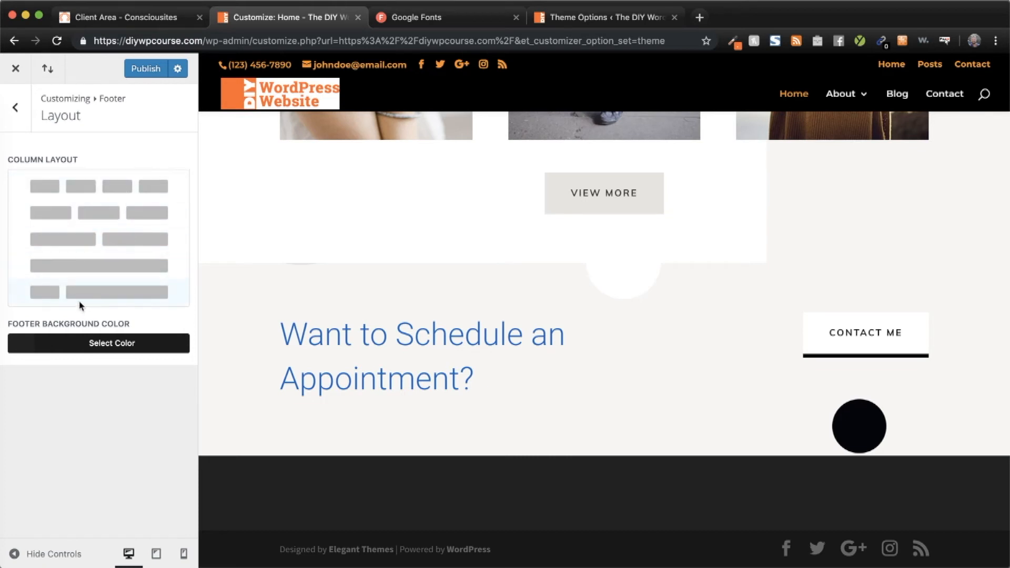
scroll(95, 298, down, 5)
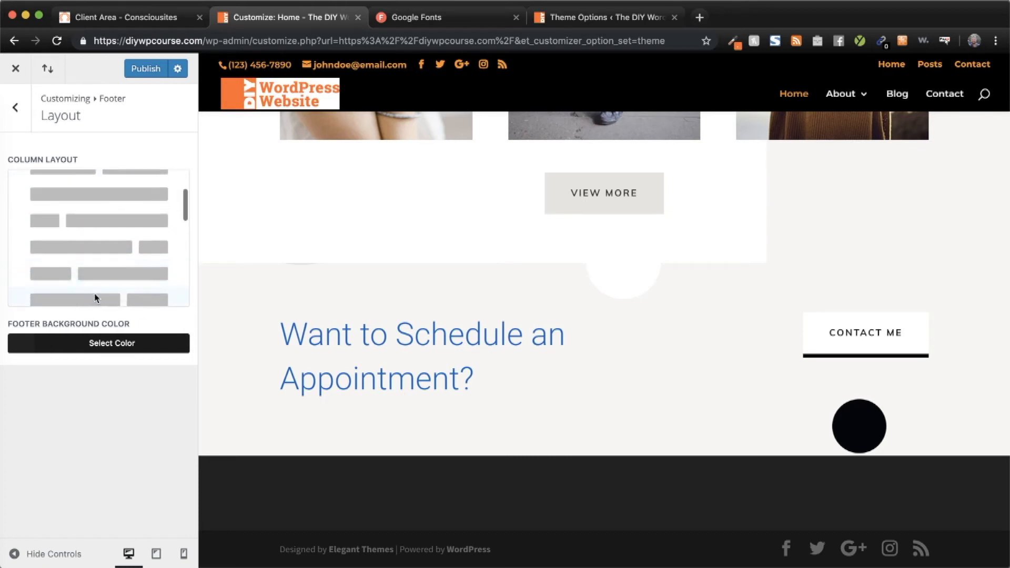
scroll(136, 229, down, 6)
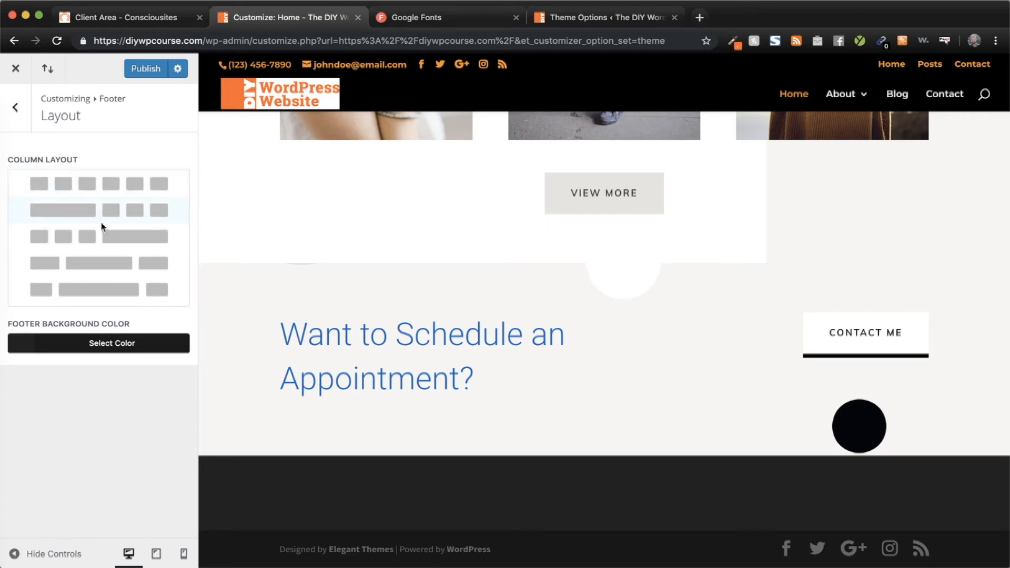
scroll(108, 261, up, 10)
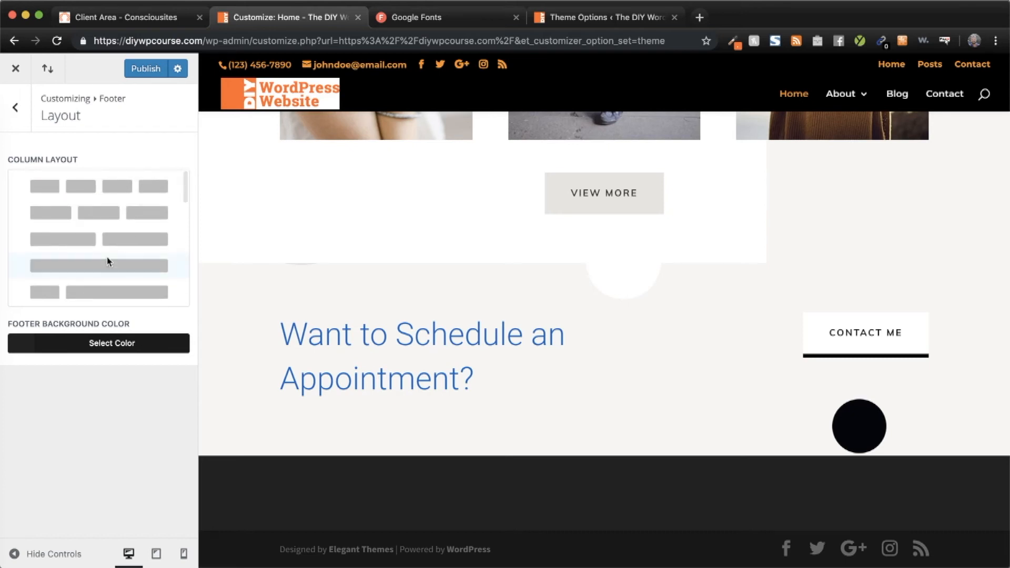
click(108, 212)
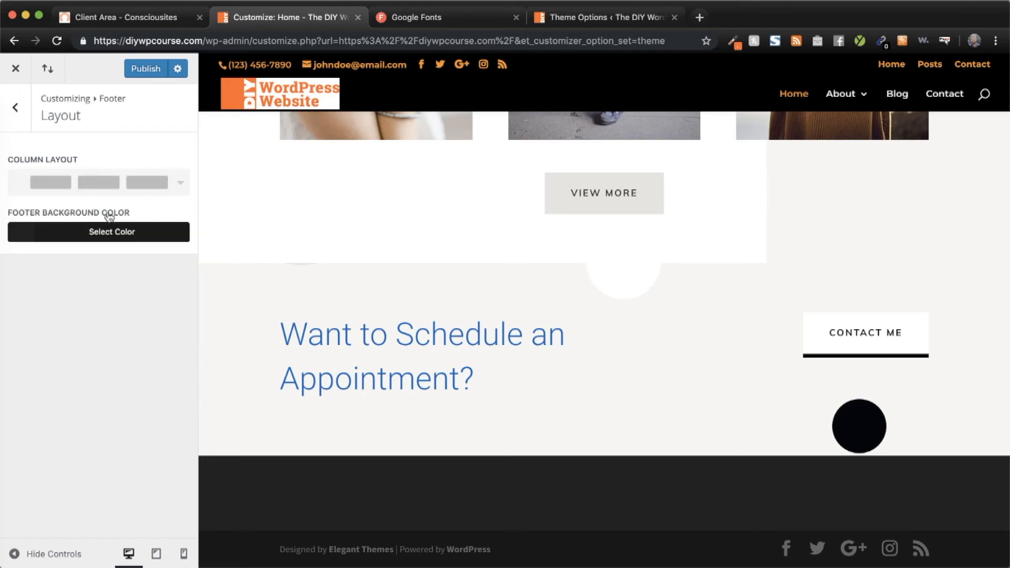
click(20, 116)
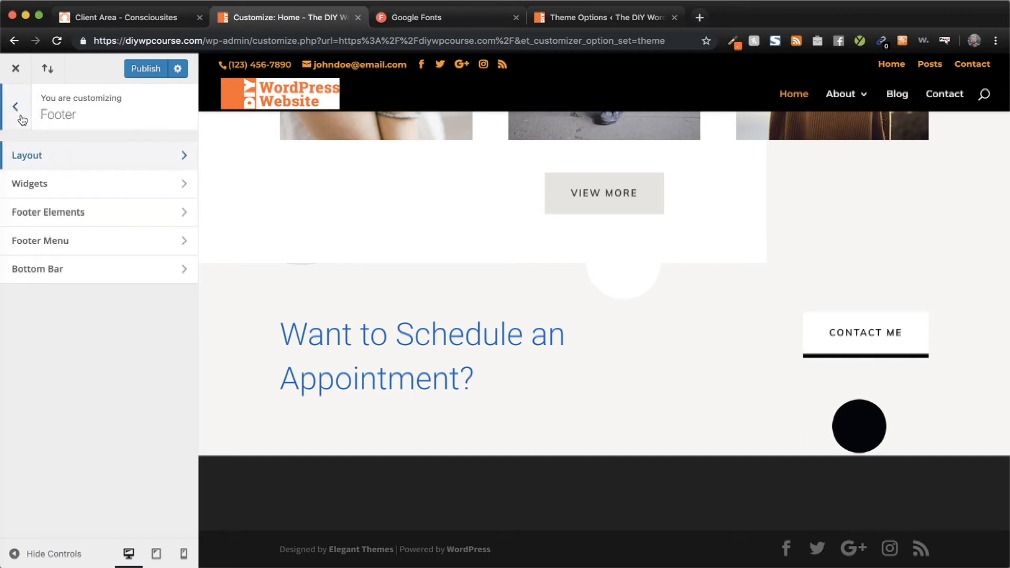
click(21, 118)
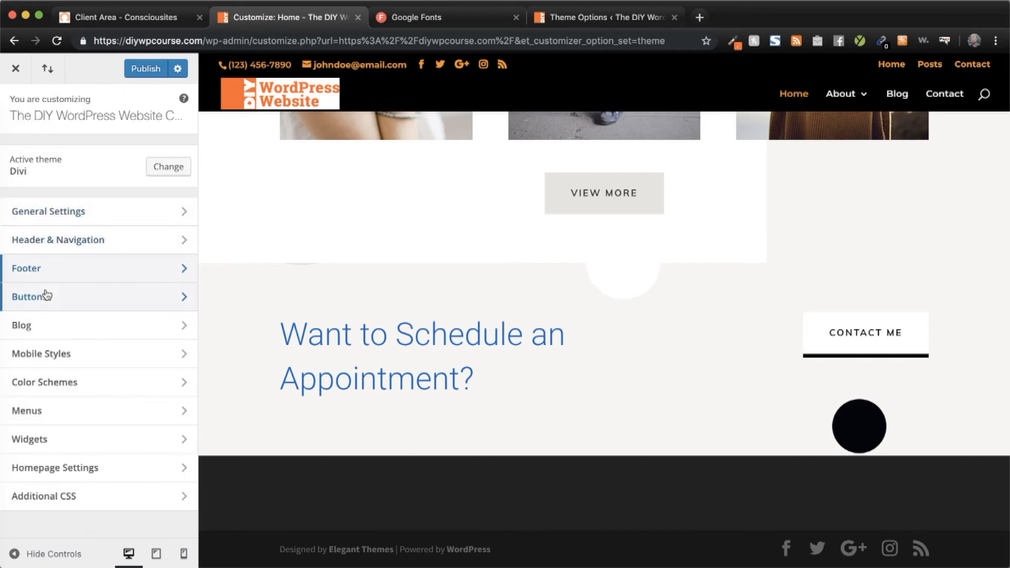
- Add a Navigation Menu widget showing the Primary menu to Footer Area #1, and return to the list of footer areas
click(47, 441)
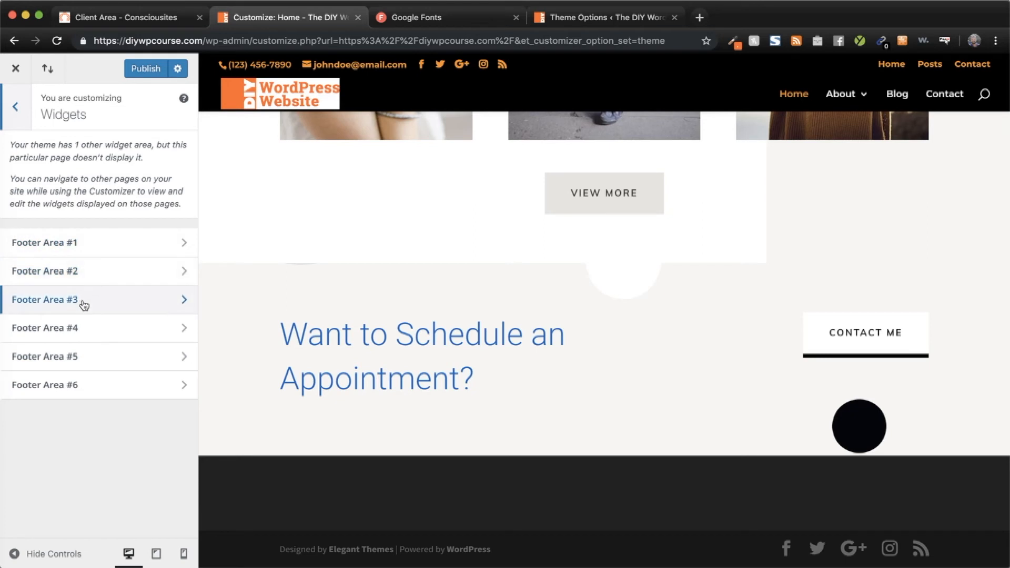
click(94, 249)
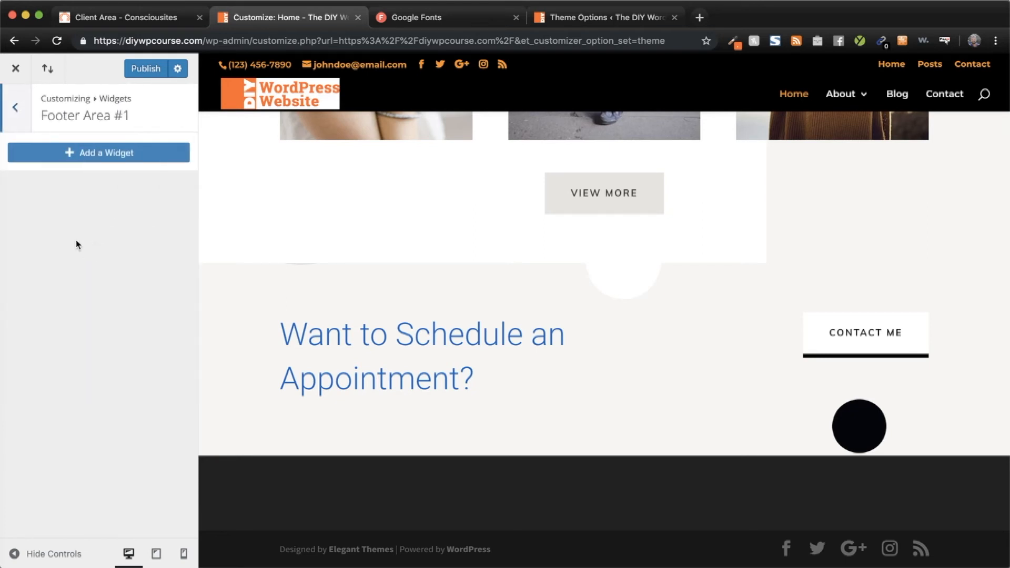
click(92, 158)
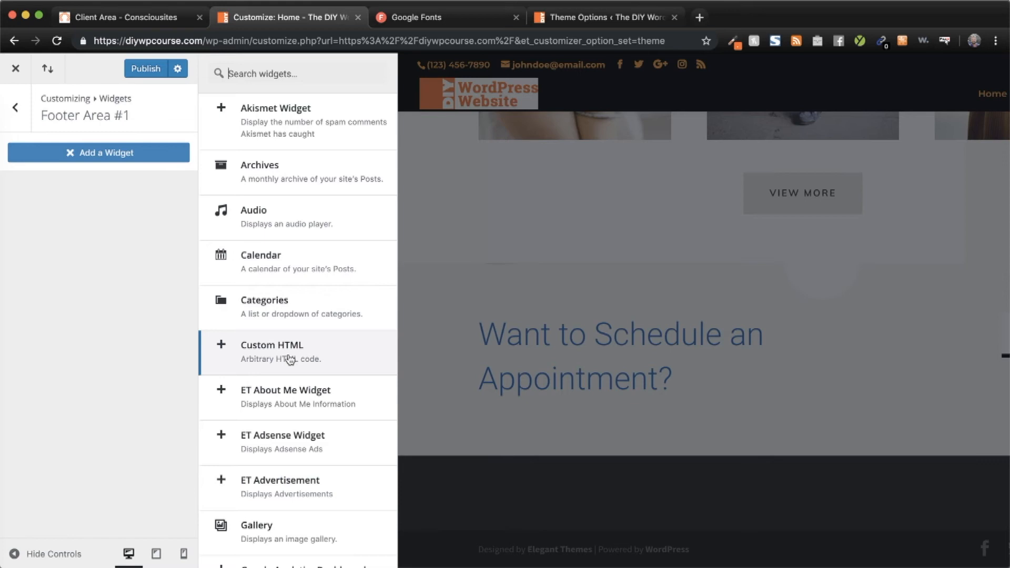
scroll(289, 362, down, 6)
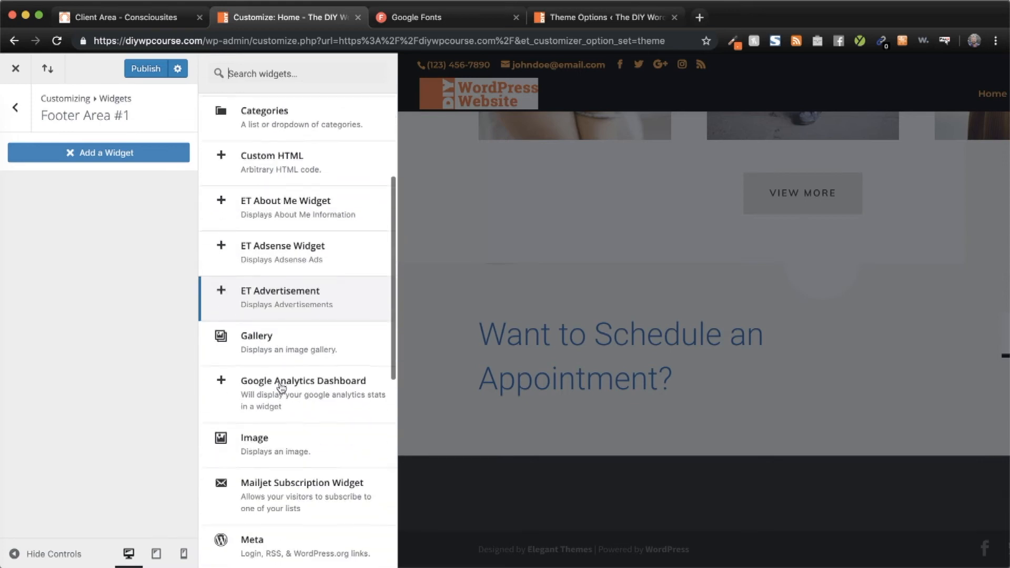
scroll(282, 389, down, 2)
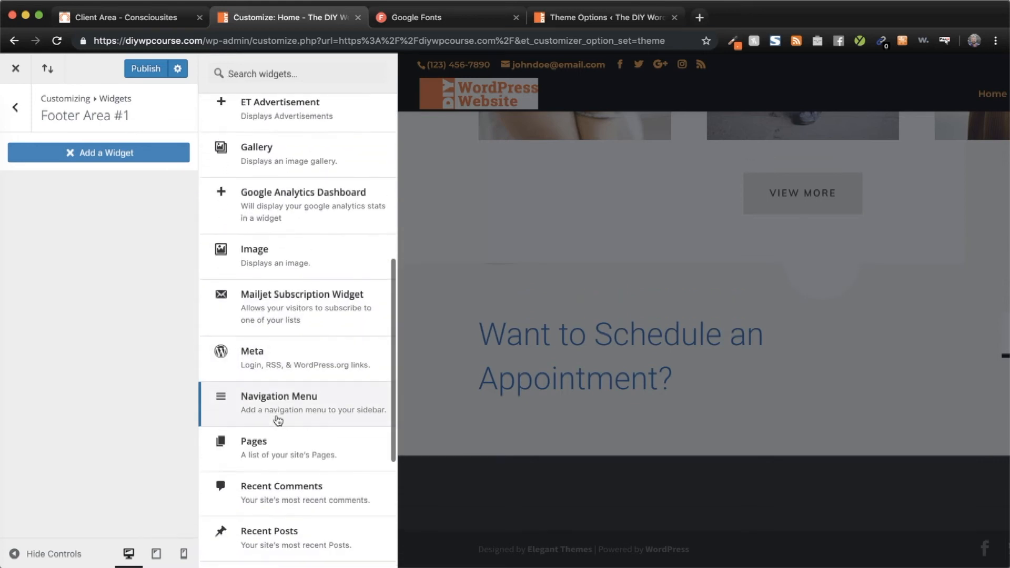
click(277, 417)
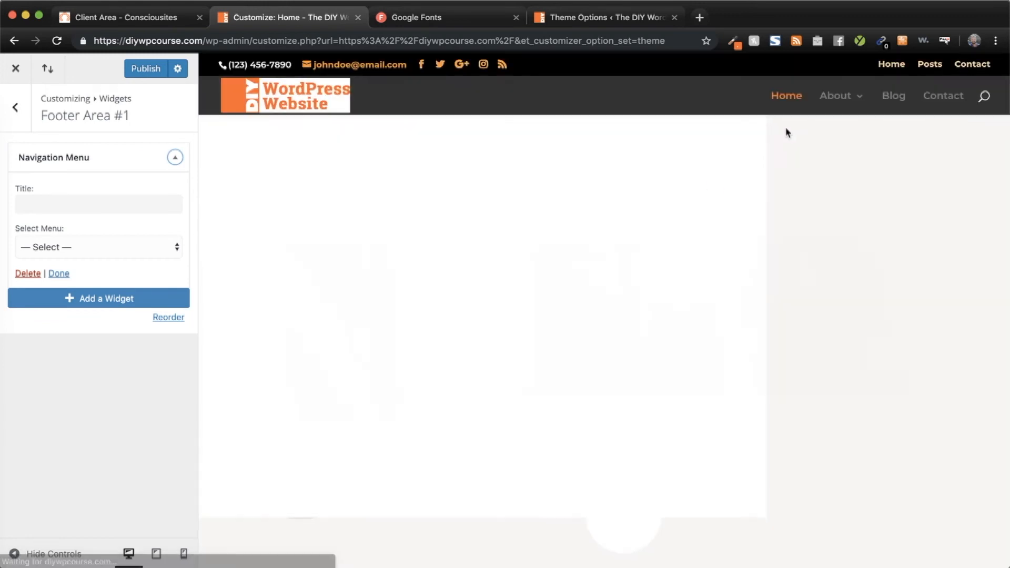
scroll(496, 432, down, 5)
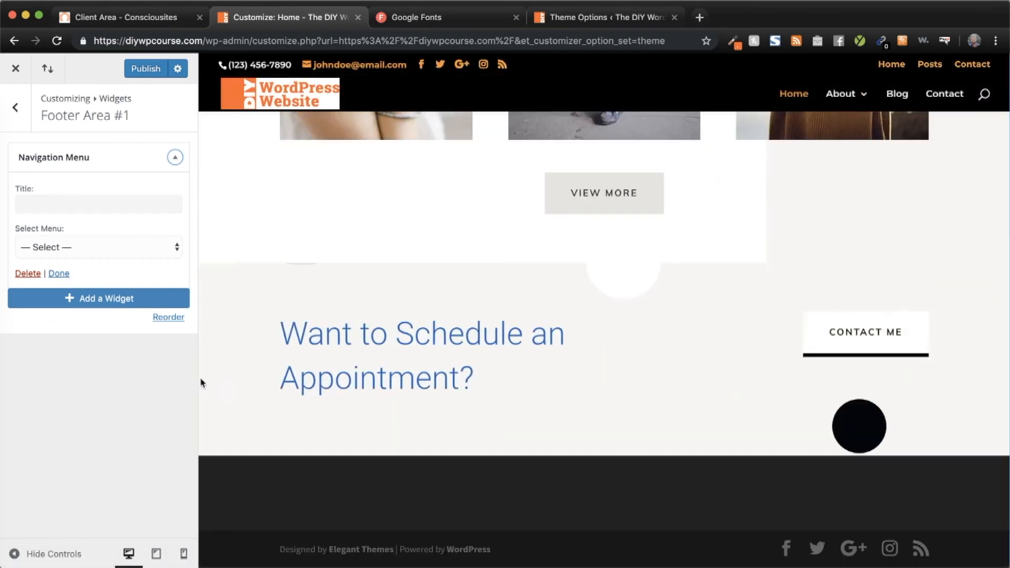
click(55, 248)
click(47, 262)
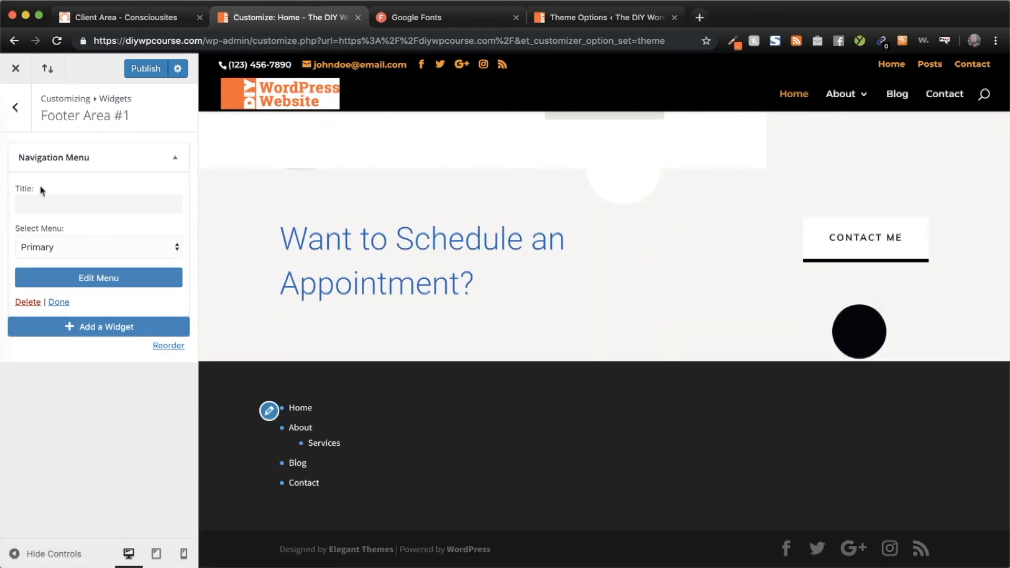
click(15, 108)
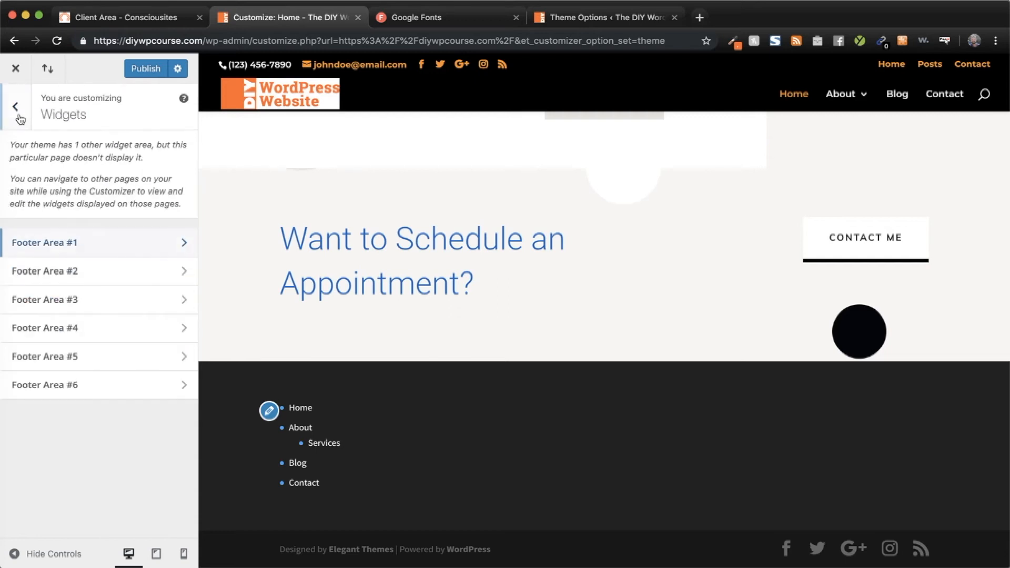
- Add an Image widget to Footer Area #2 using personal_stylist_07.jpg from the media library, and return to the list of footer areas
click(68, 279)
click(92, 159)
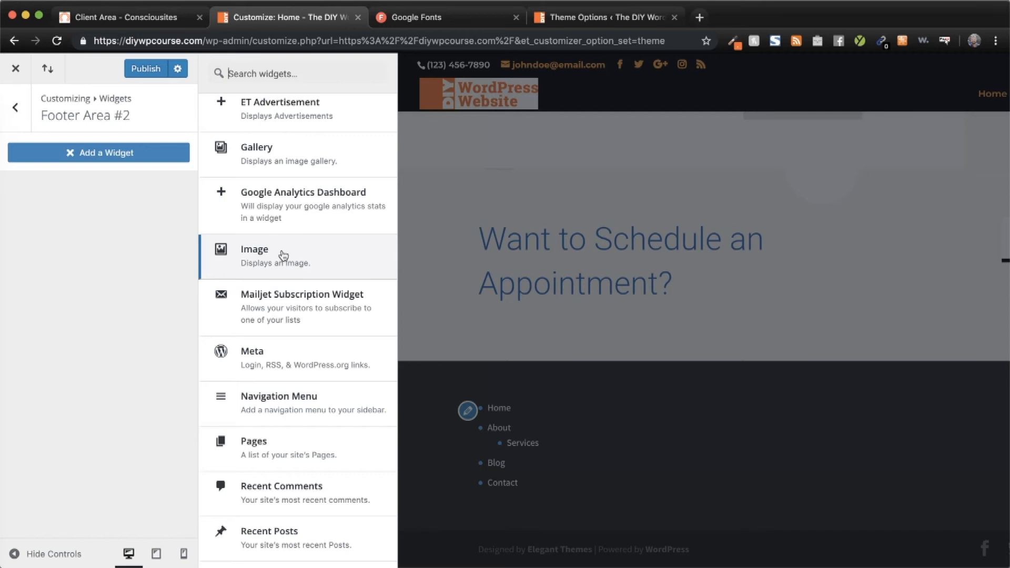
click(283, 256)
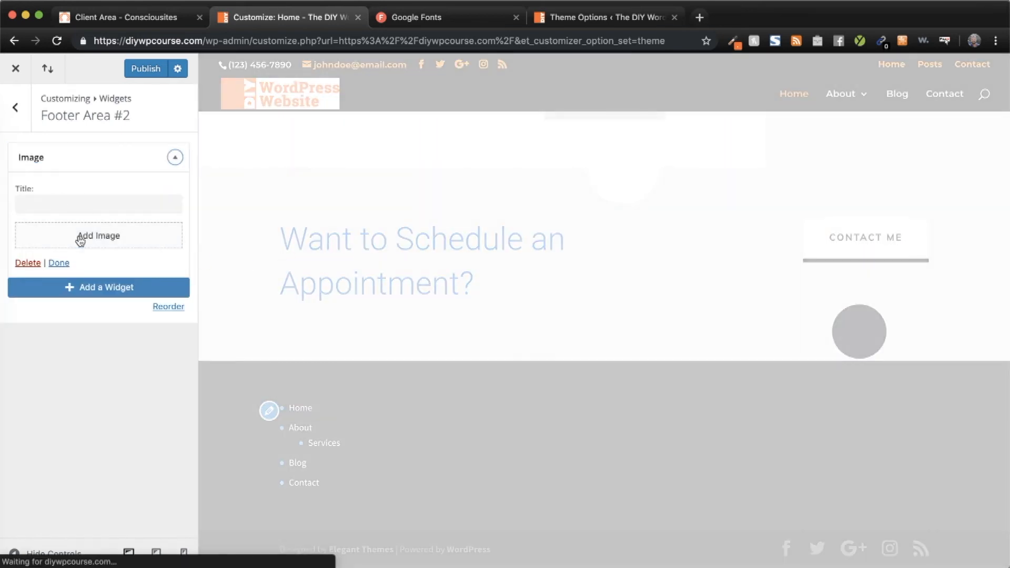
click(80, 240)
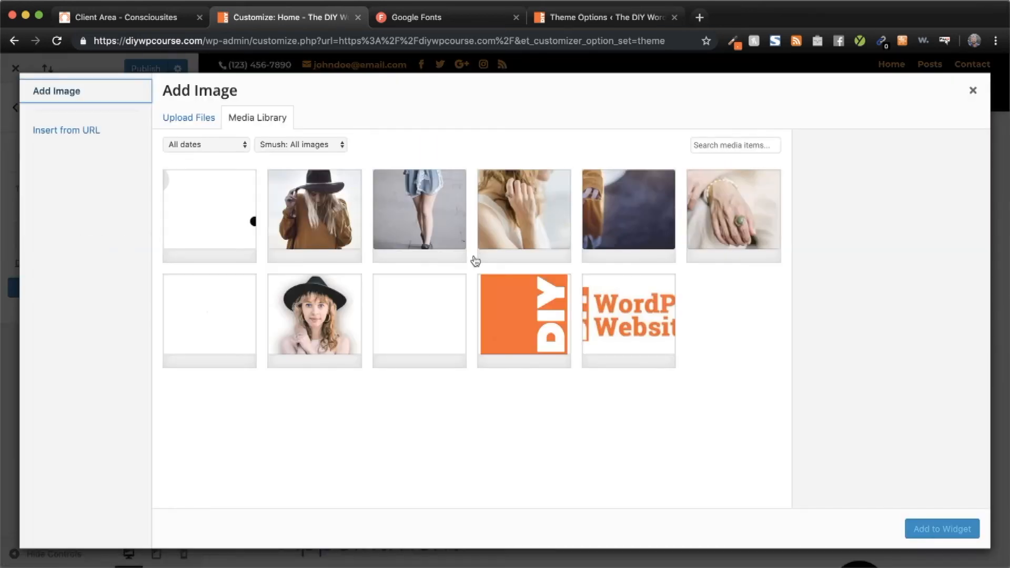
click(707, 219)
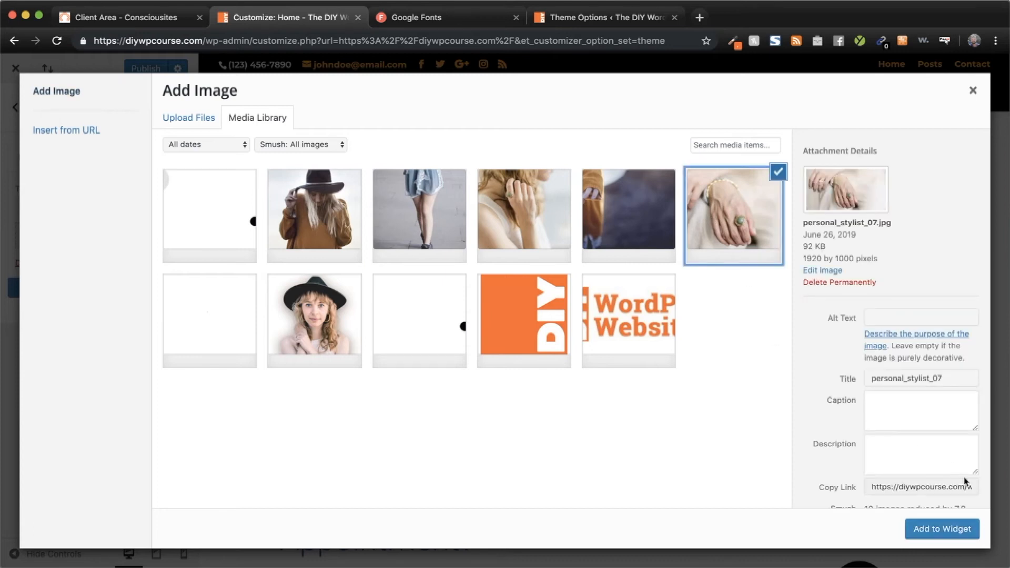
click(940, 529)
scroll(383, 443, down, 5)
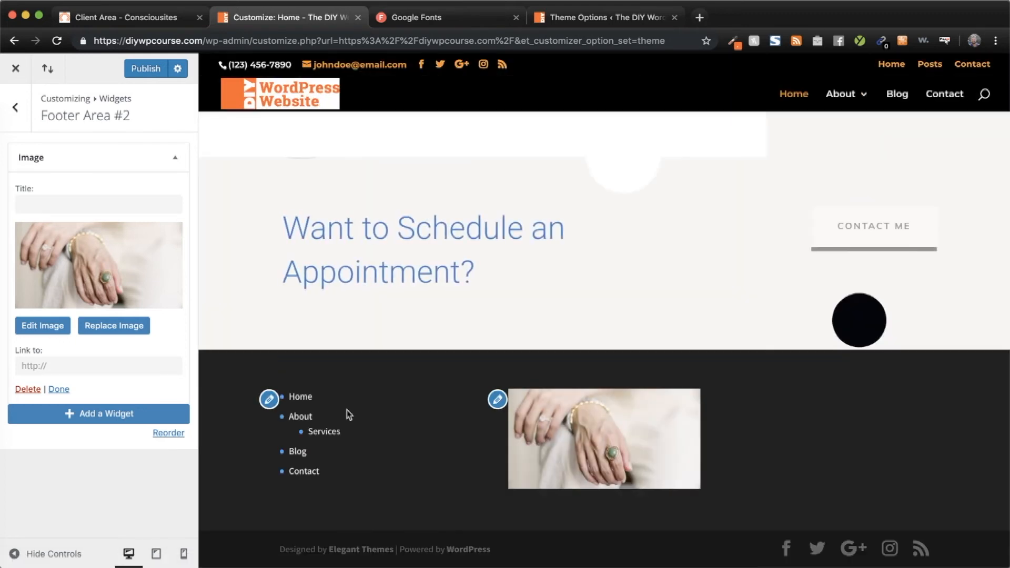
click(23, 124)
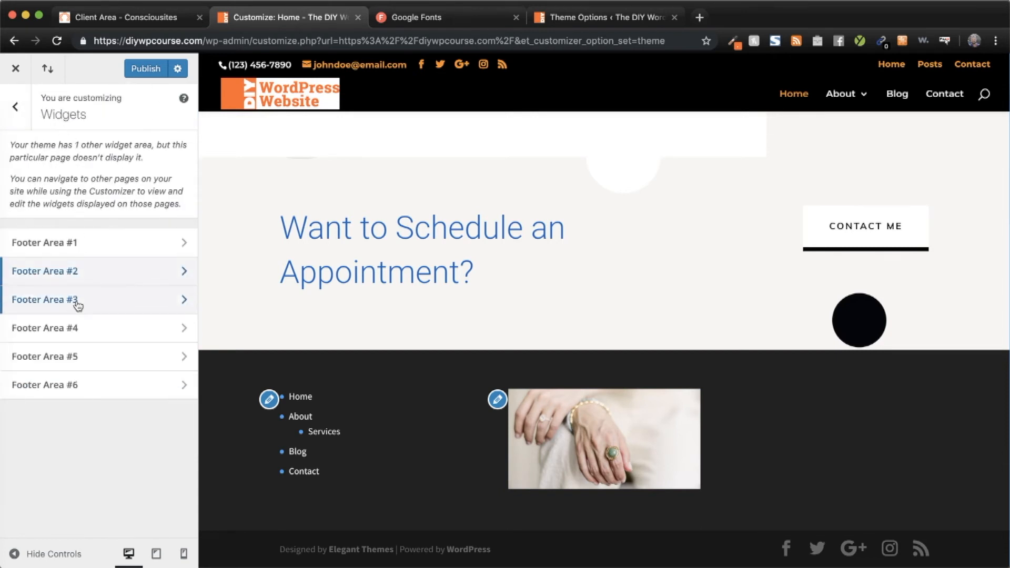
- Add a Recent Posts widget to Footer Area #3 and return to the main customizer sections
click(77, 307)
click(90, 154)
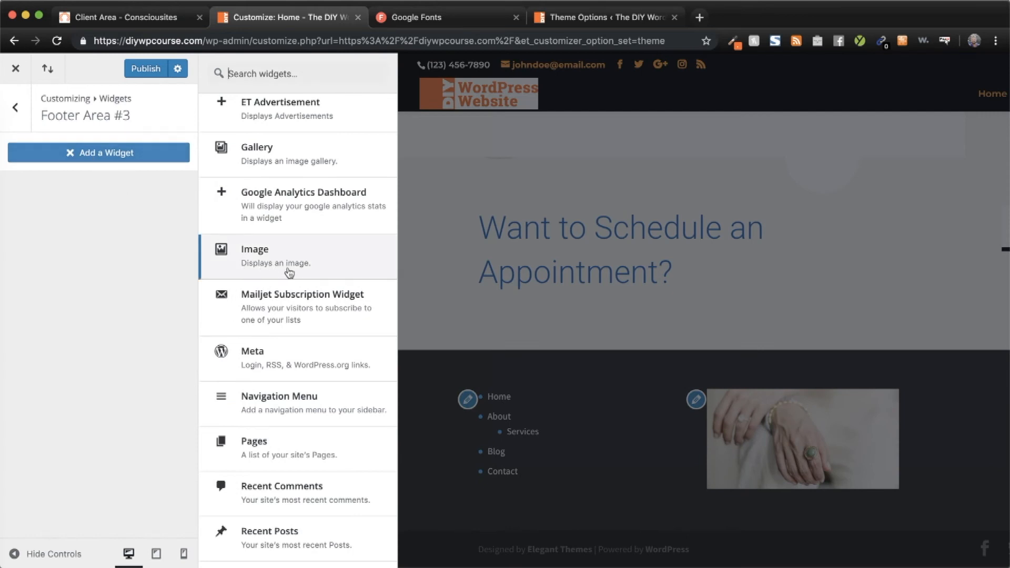
scroll(289, 272, down, 3)
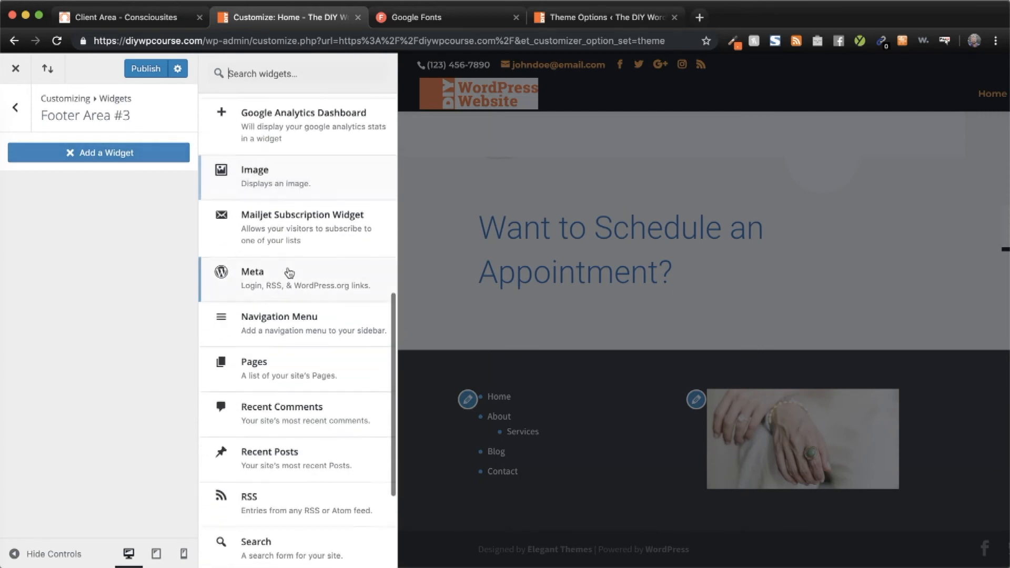
scroll(289, 272, down, 2)
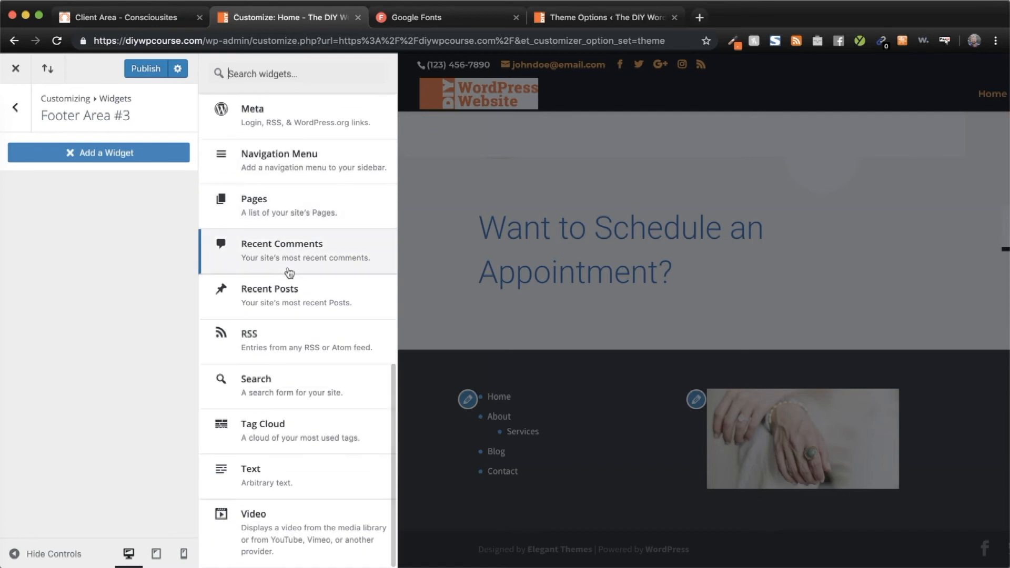
click(295, 301)
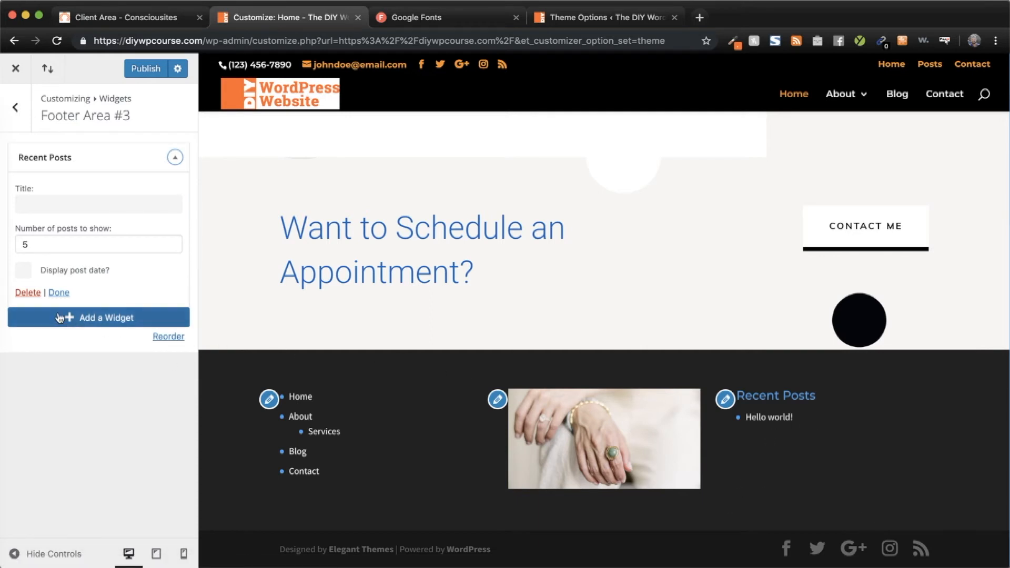
click(17, 107)
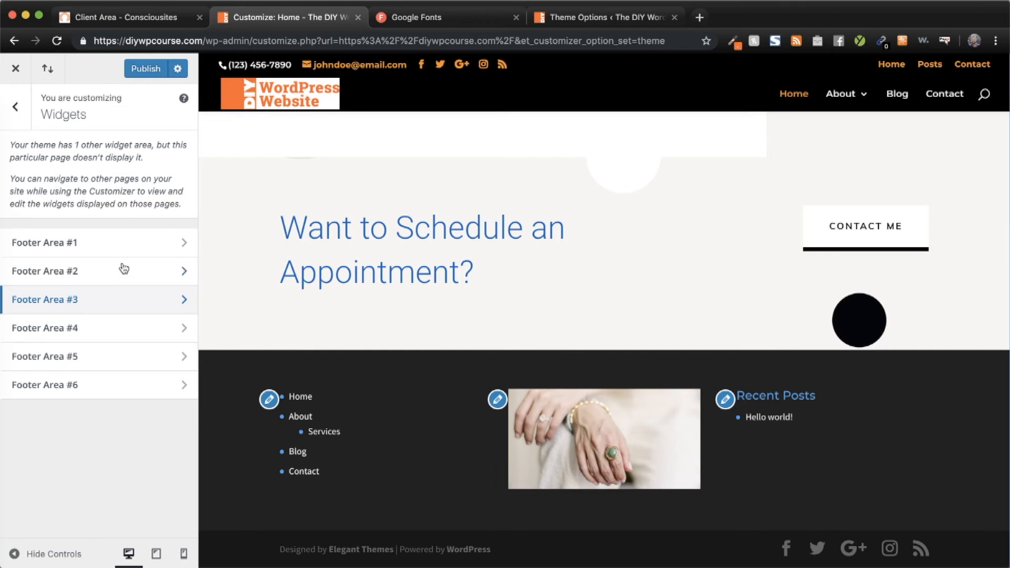
click(16, 109)
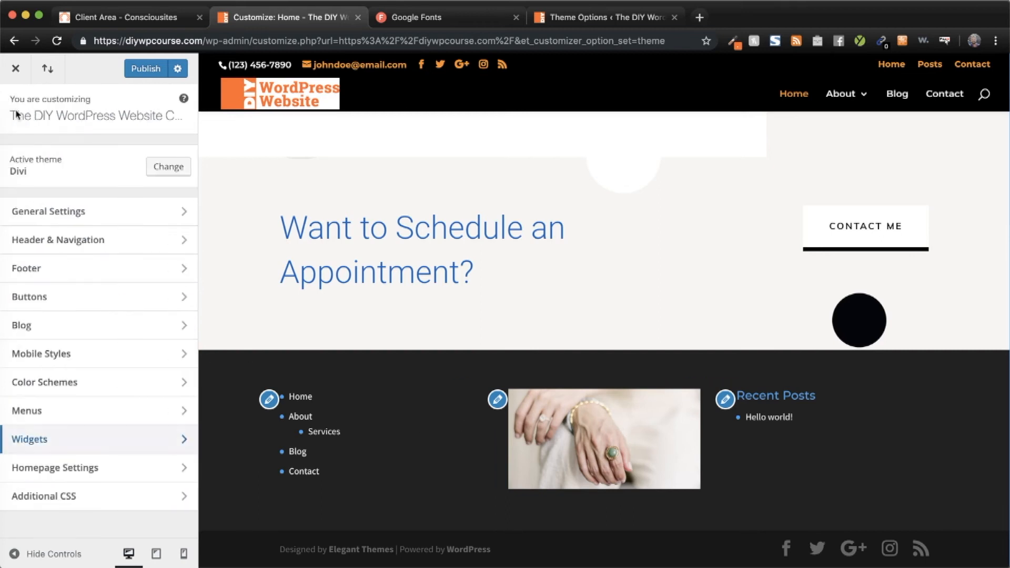
- Set the footer's background color to orange (#ff6629) in its layout settings, and return to the footer sections
click(57, 267)
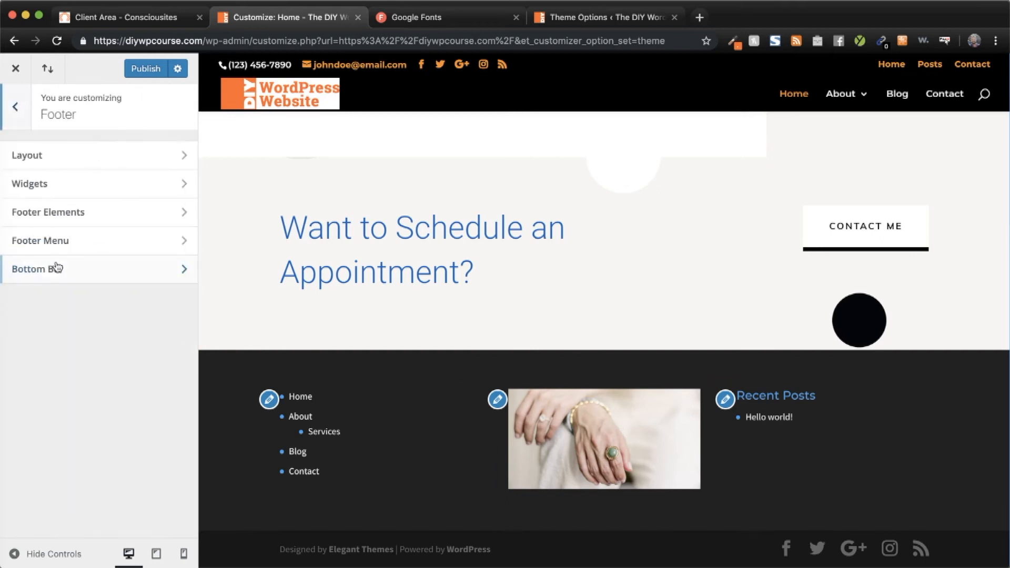
click(67, 158)
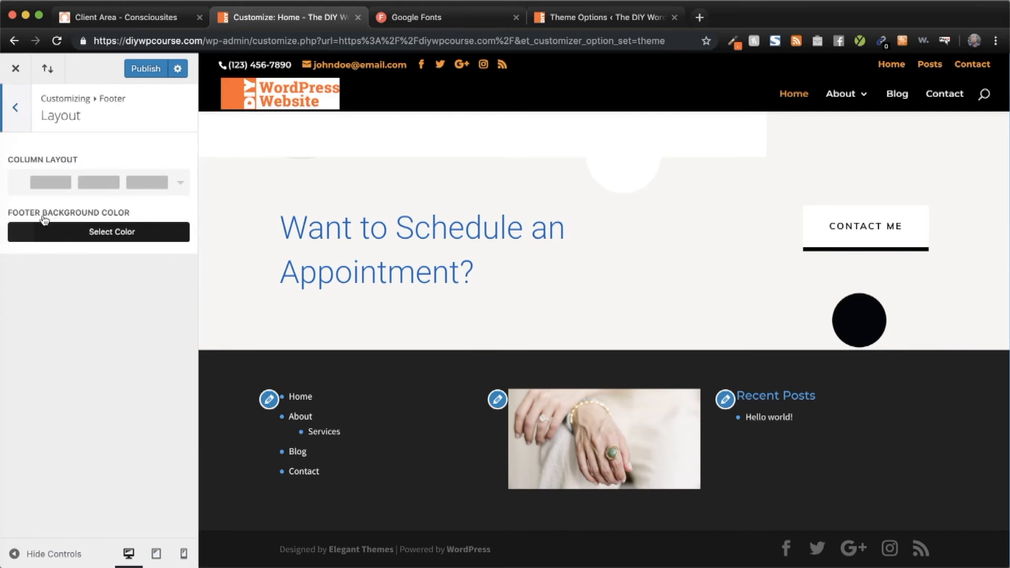
click(26, 235)
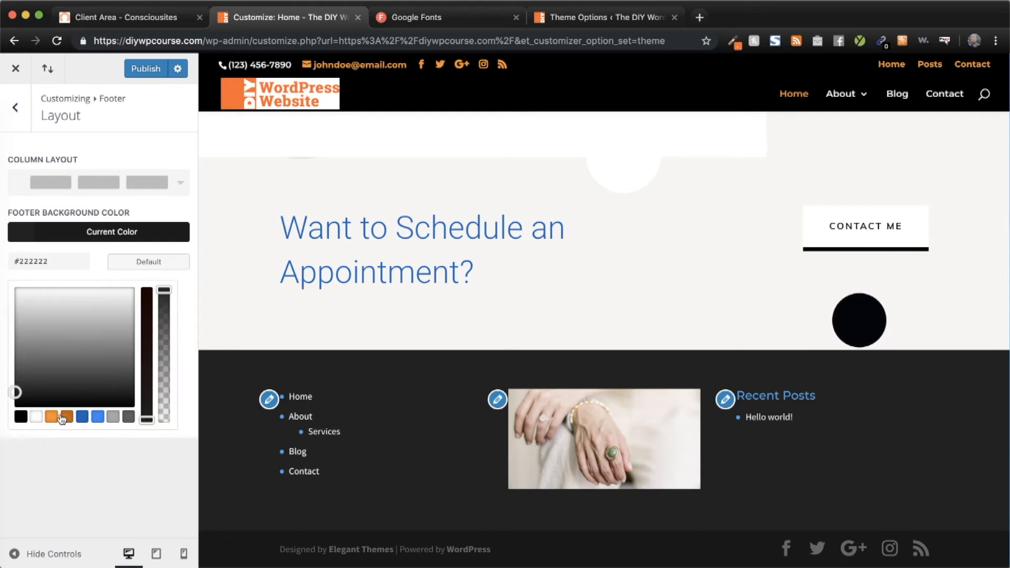
triple_click(39, 266)
text(#1)
key(Tab)
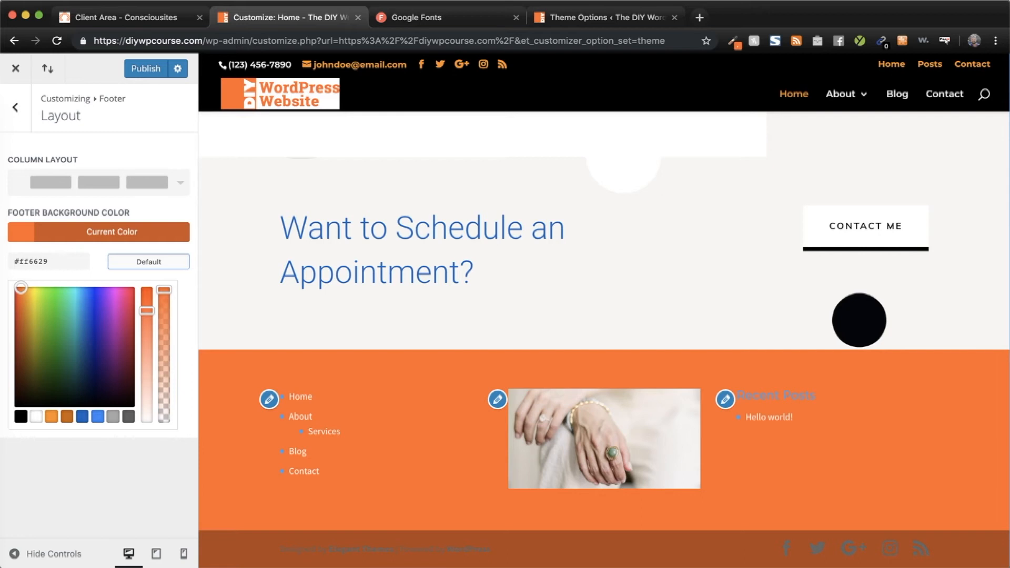
click(24, 125)
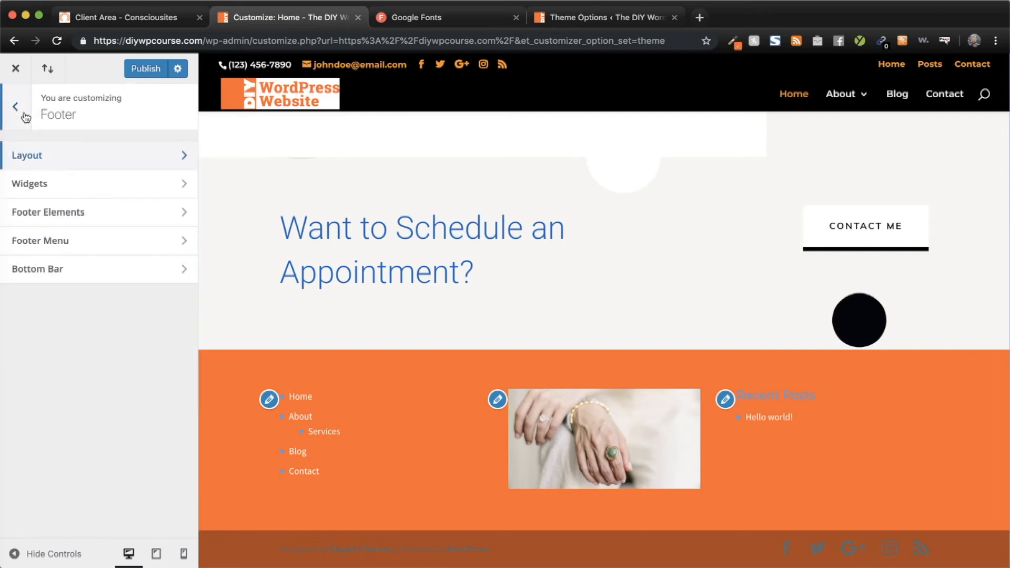
- Set the footer widgets' header color to black (#000000)
click(51, 187)
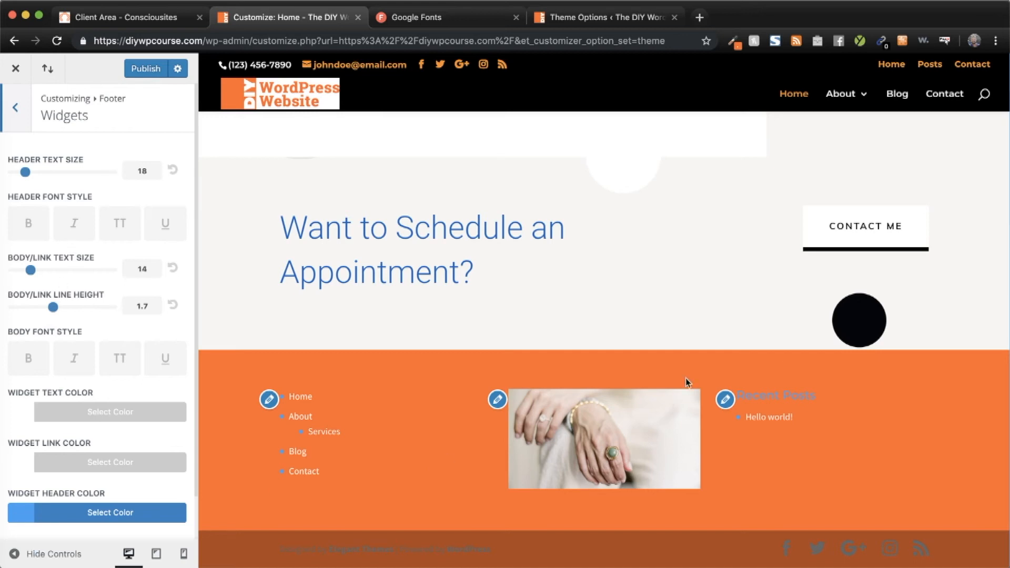
click(24, 513)
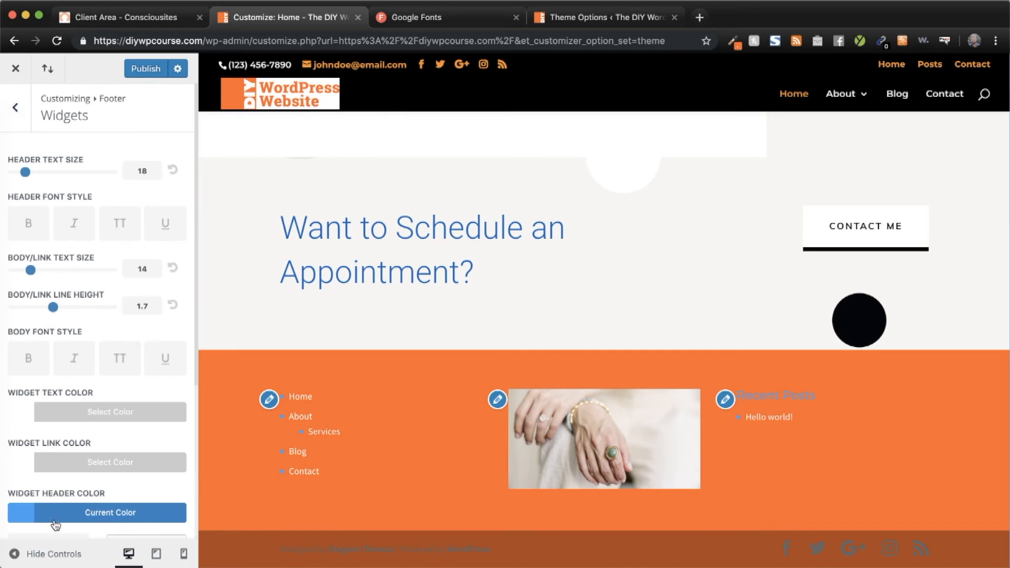
scroll(53, 504, down, 3)
click(19, 466)
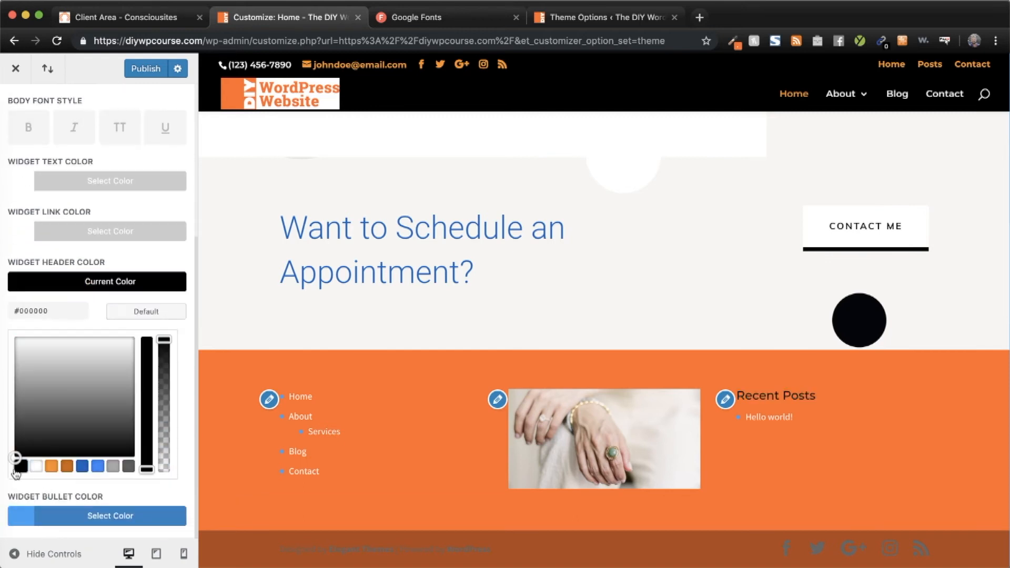
- Set both the text color and the link color of the footer widgets to black (#000000)
scroll(79, 413, up, 2)
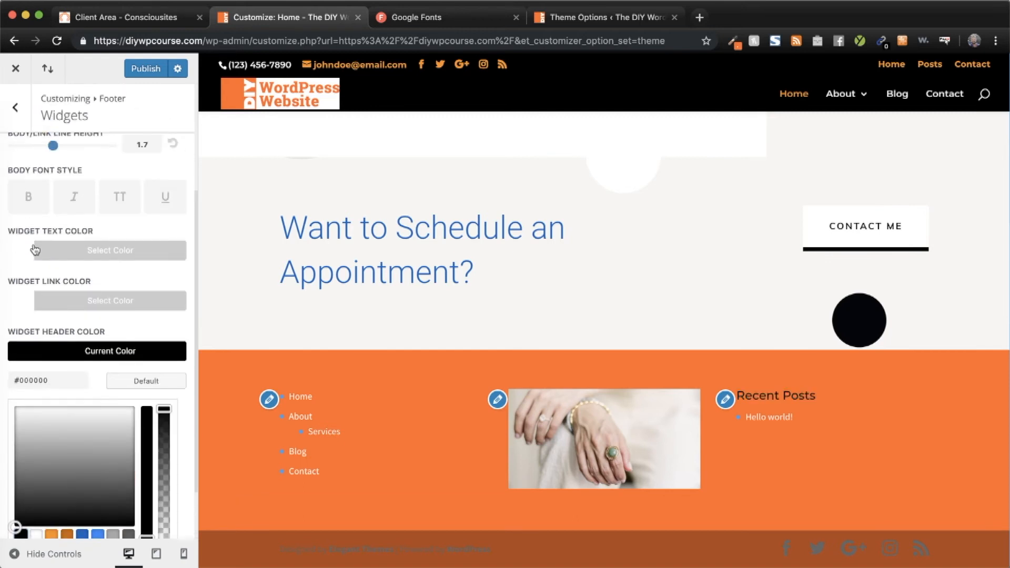
click(21, 256)
click(21, 434)
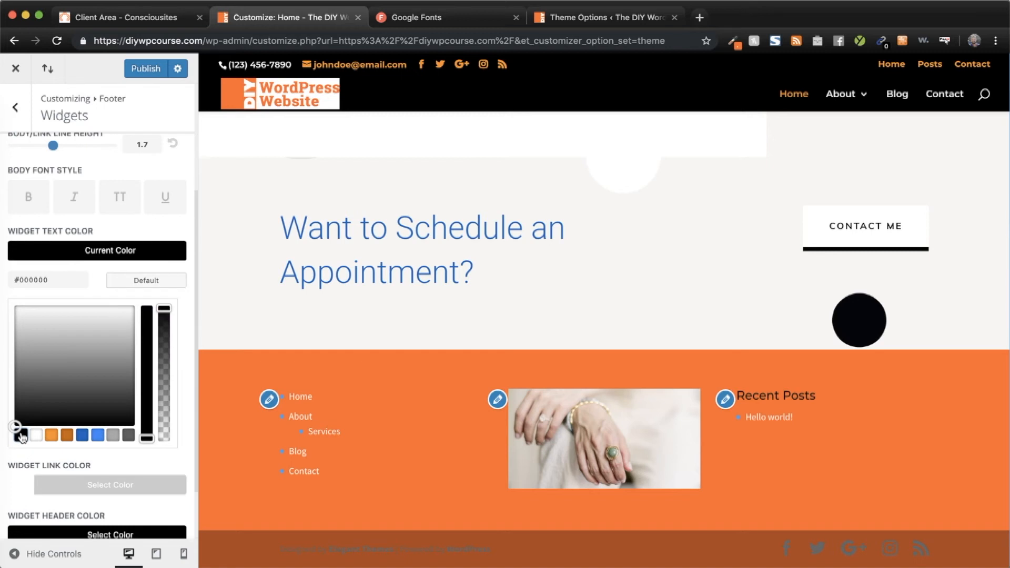
click(35, 484)
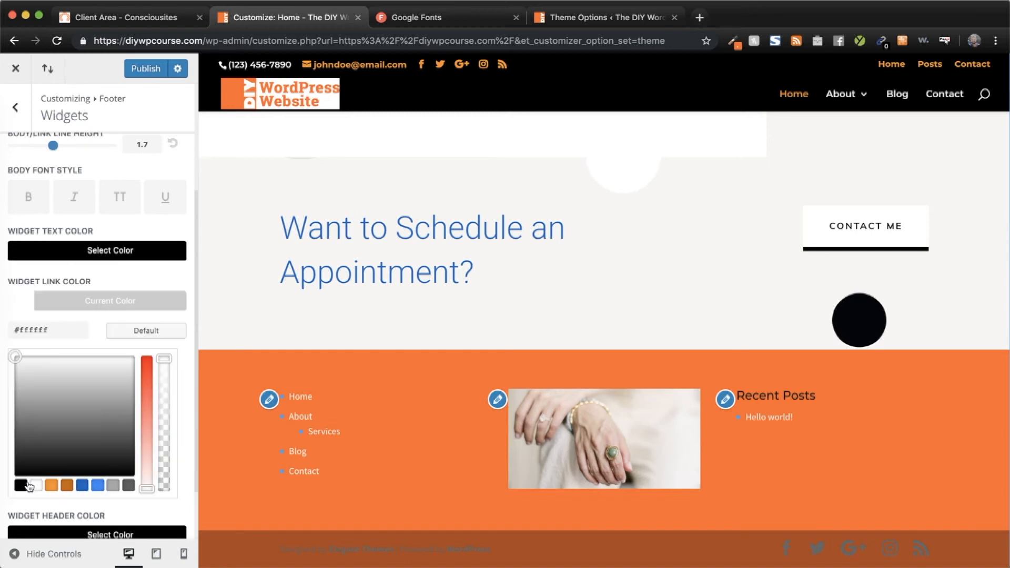
click(21, 484)
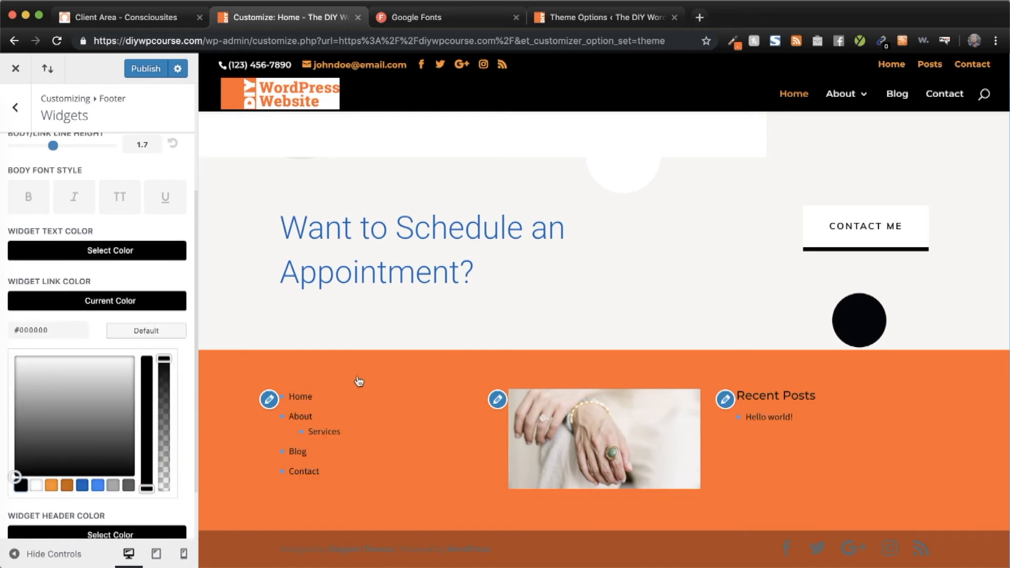
- Increase the footer widgets' header text size to 20
scroll(109, 284, up, 5)
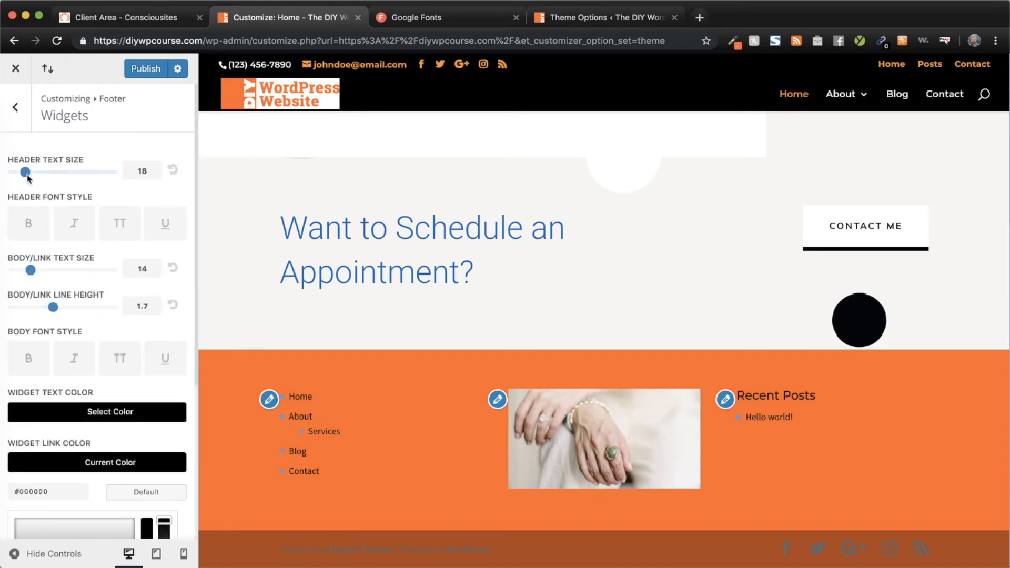
drag(25, 173, 29, 175)
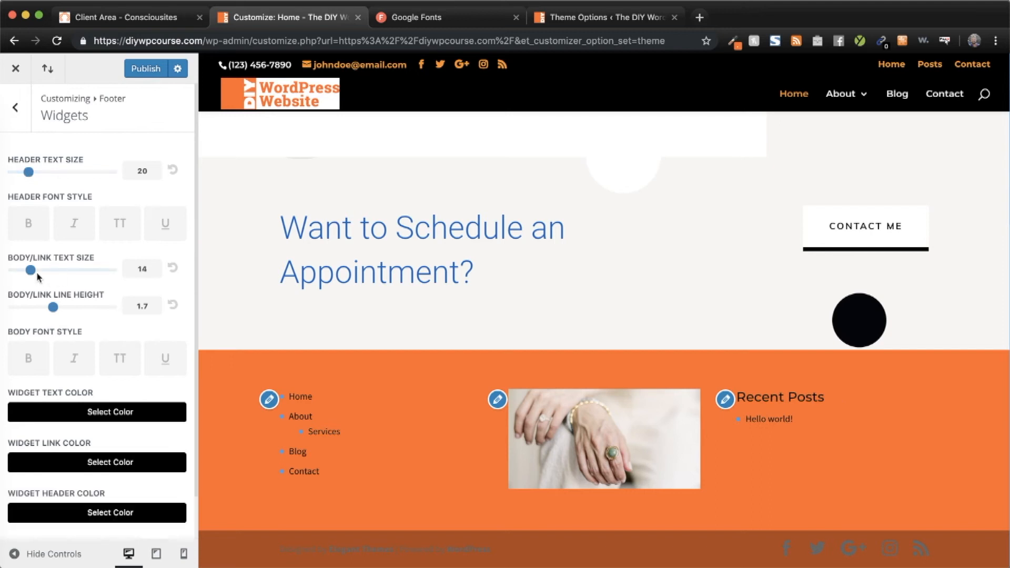
- Set the footer widgets' body/link text size to 16 and line height to 1.2, and make the body text bold
drag(35, 273, 39, 272)
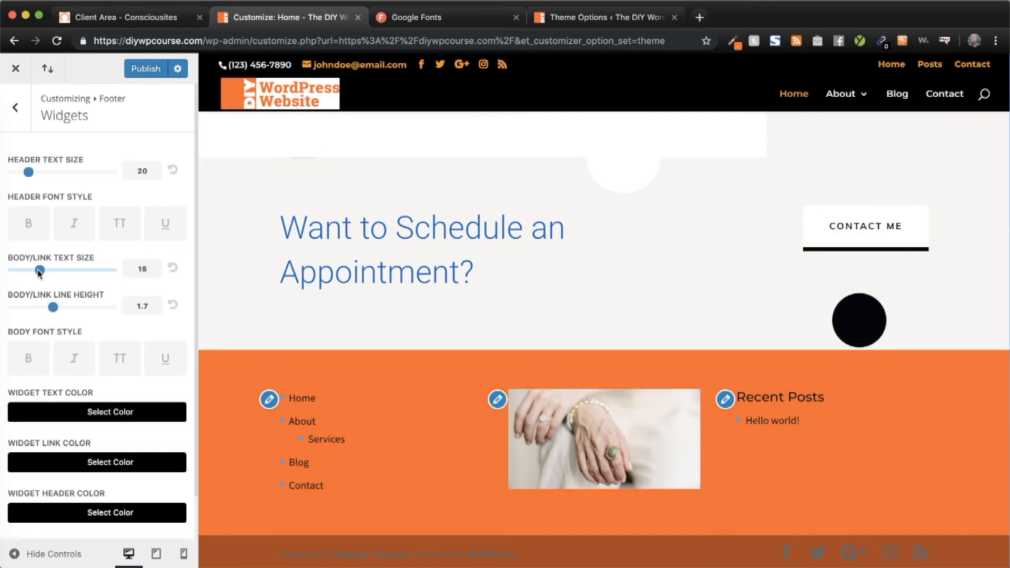
drag(53, 306, 31, 308)
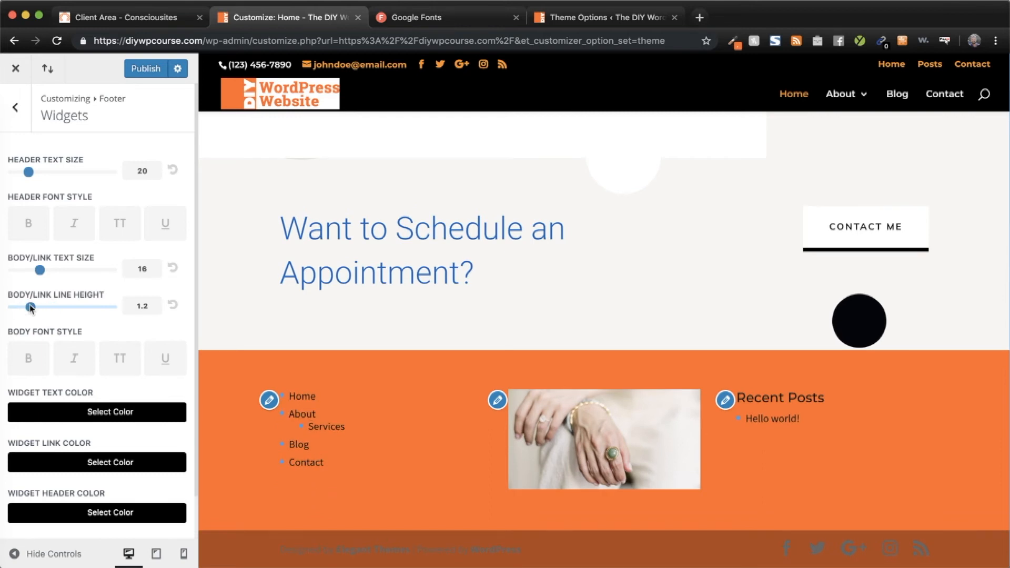
click(32, 358)
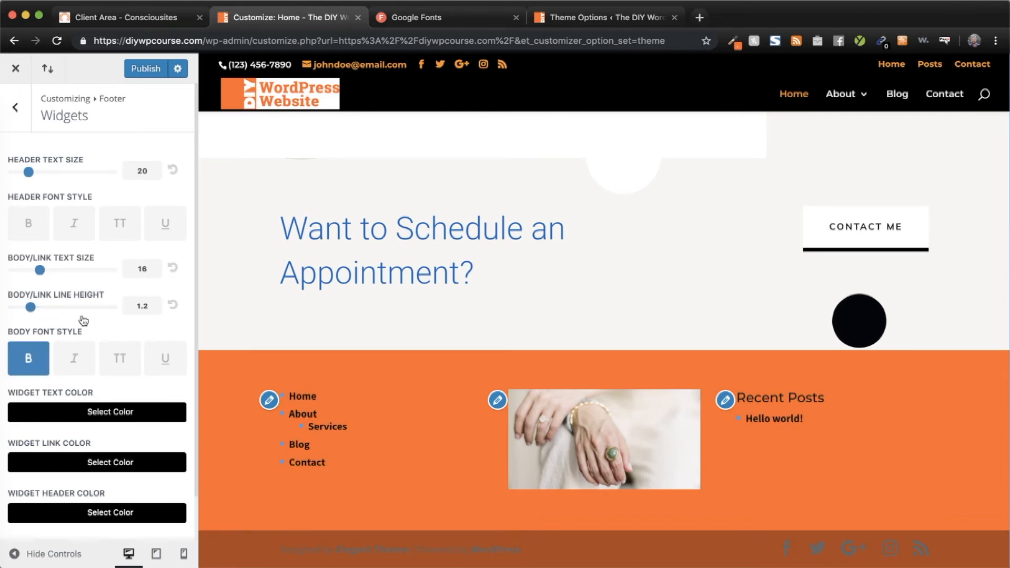
- Set the footer widgets' bullet color to black (#000000)
scroll(101, 356, down, 2)
scroll(102, 357, down, 1)
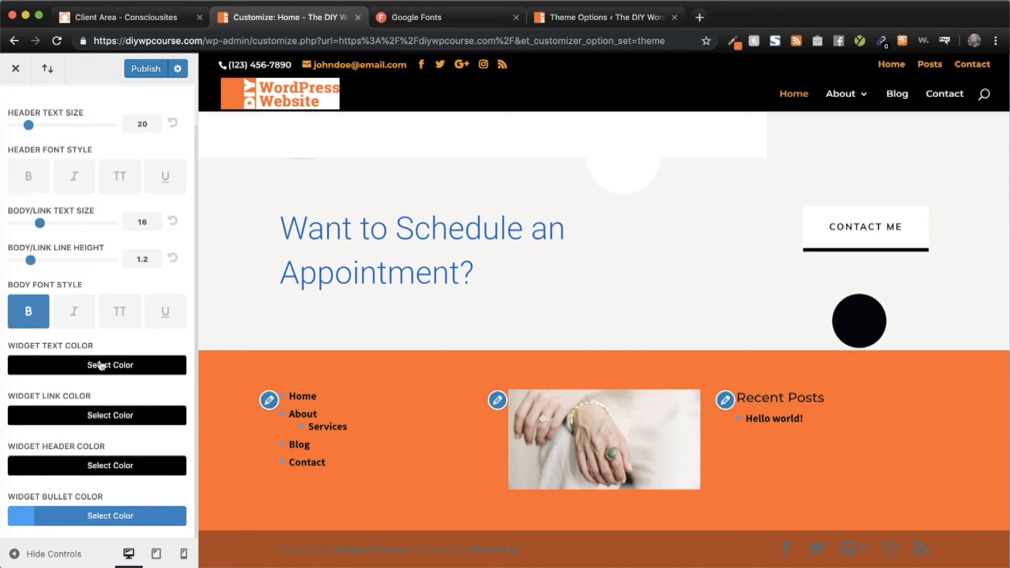
click(24, 520)
scroll(84, 465, down, 5)
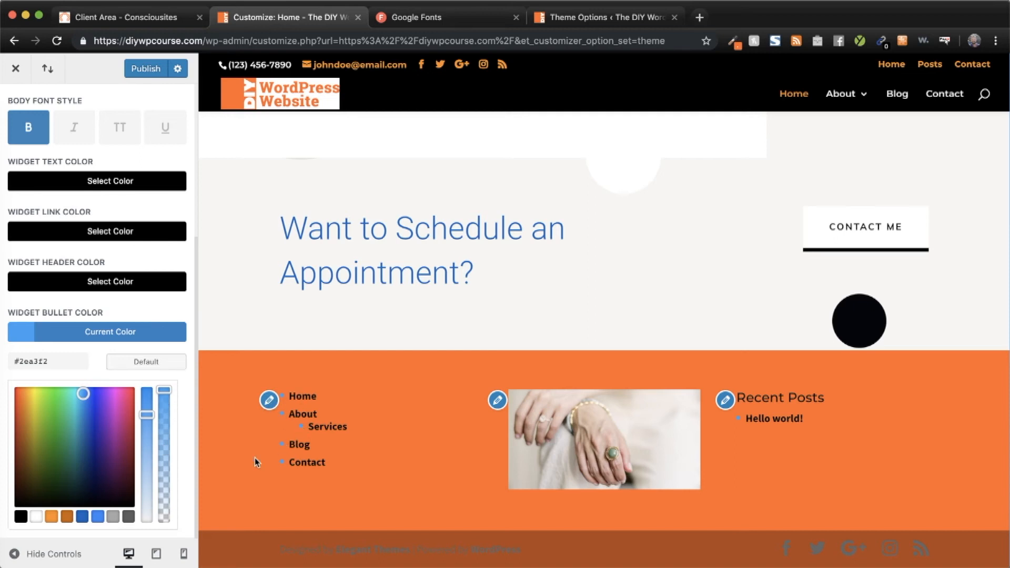
click(21, 516)
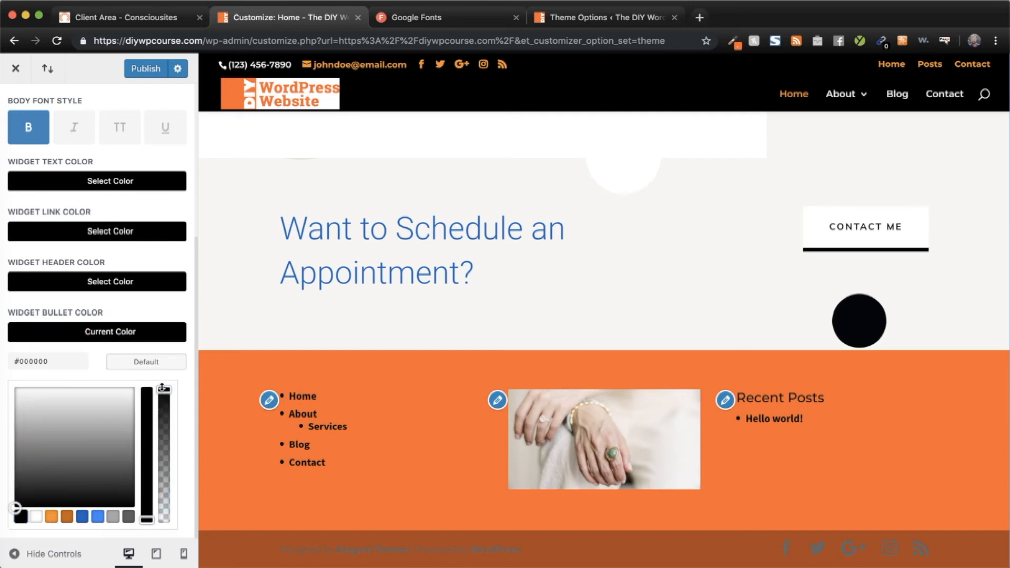
- Try making the widget bullets fully transparent, and restore them to full opacity
drag(162, 390, 164, 520)
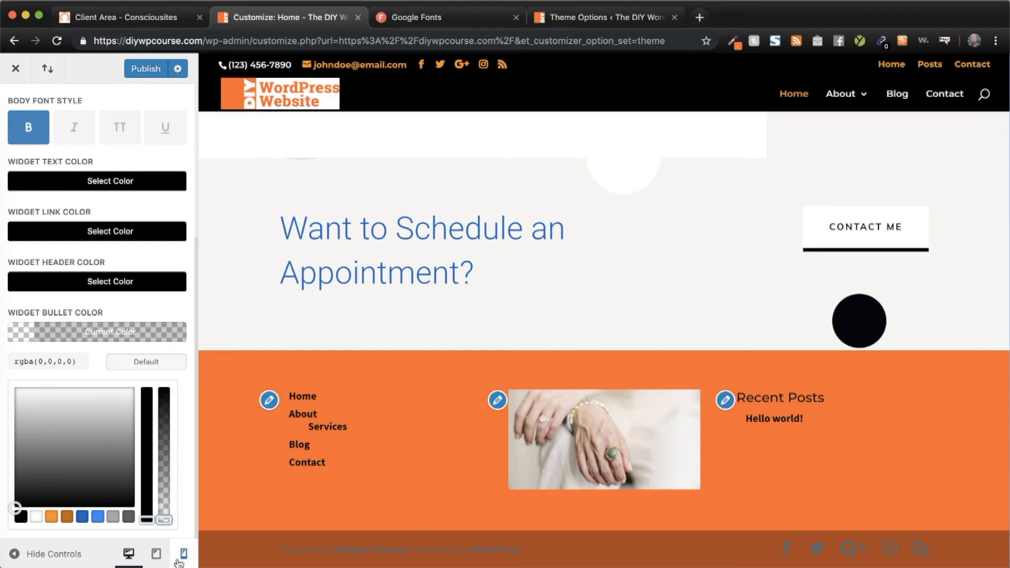
click(178, 560)
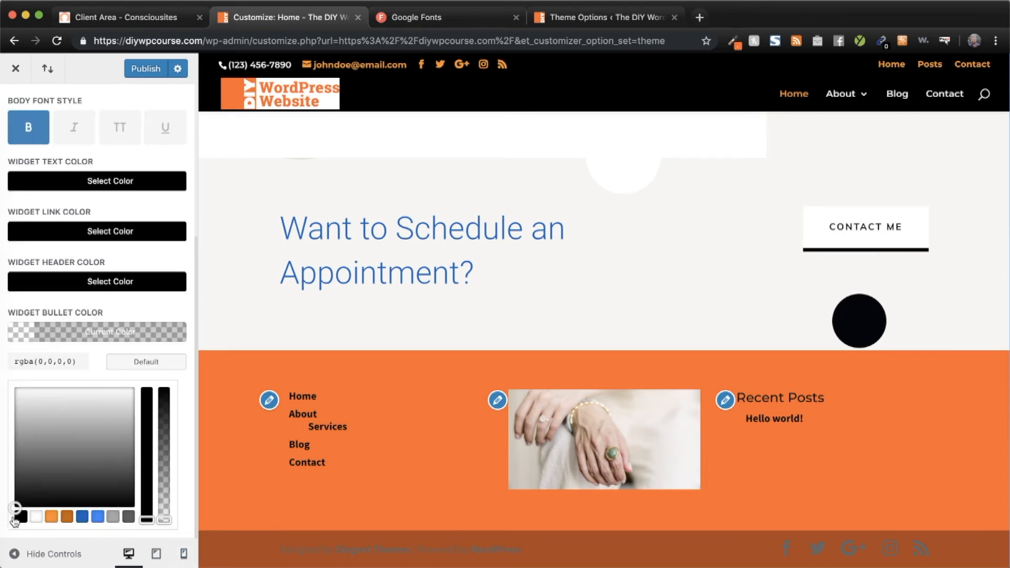
drag(164, 518, 164, 389)
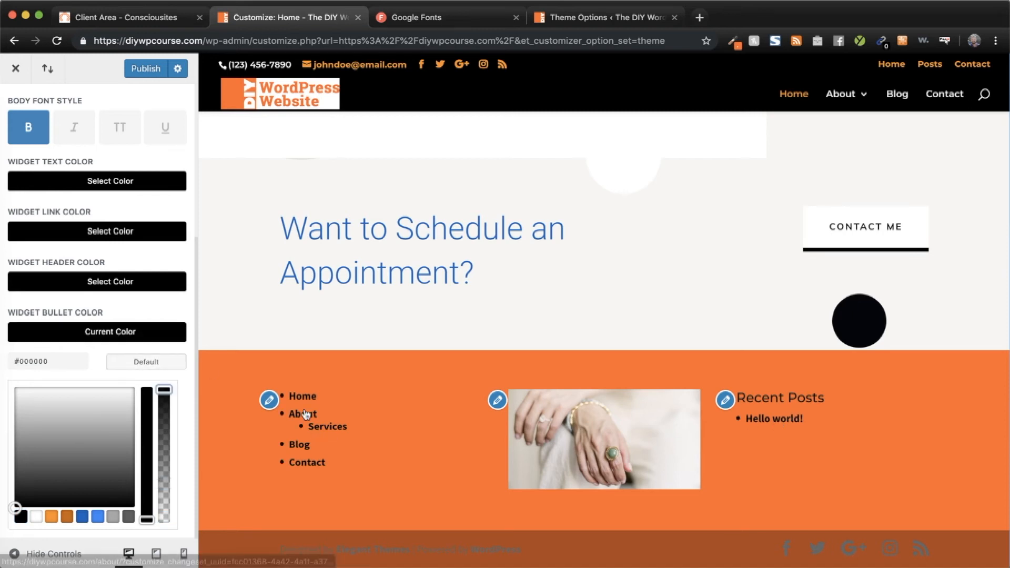
- Make the footer widgets' header text bold, and return to the footer sections
scroll(147, 291, up, 5)
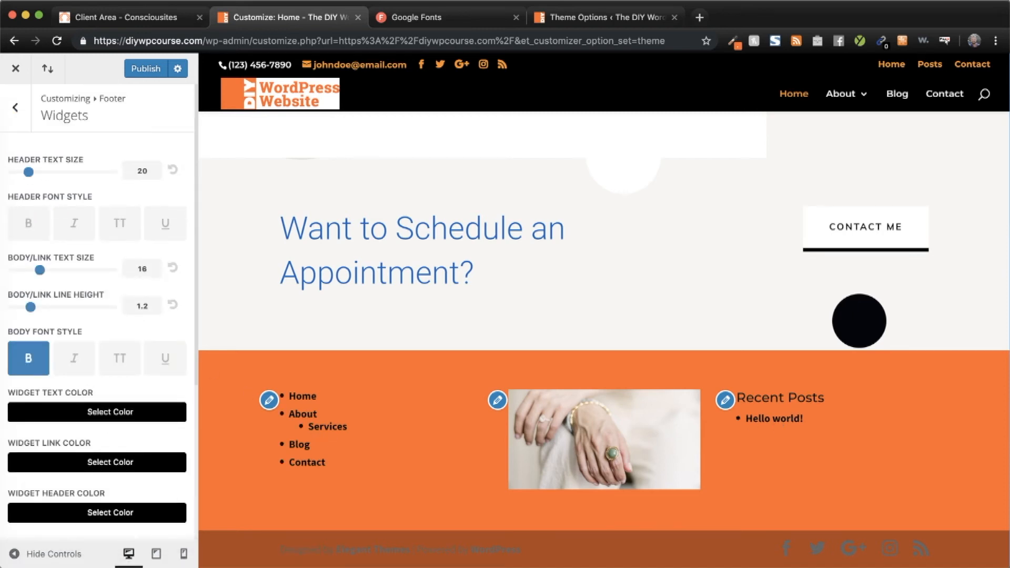
click(32, 224)
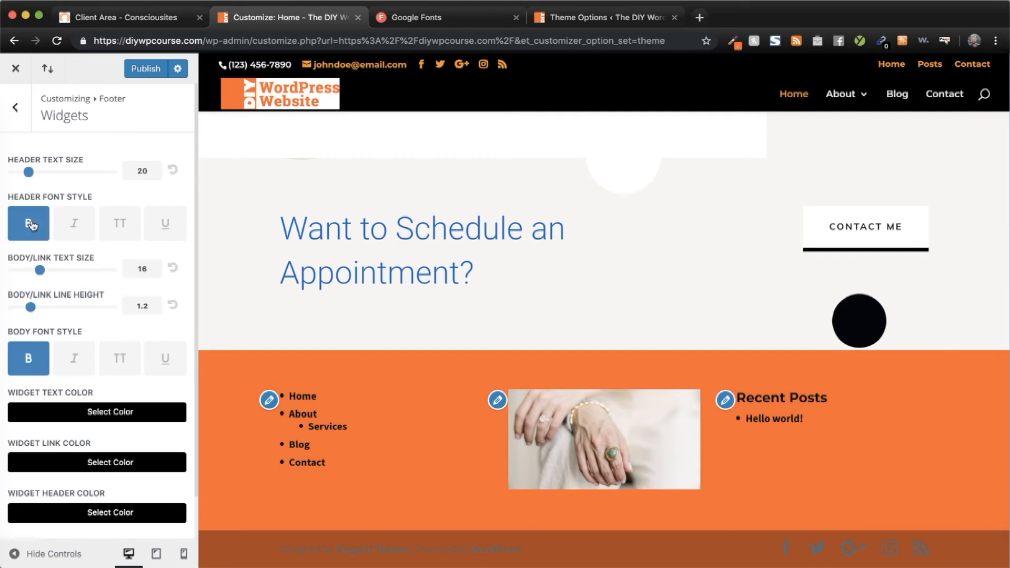
click(20, 120)
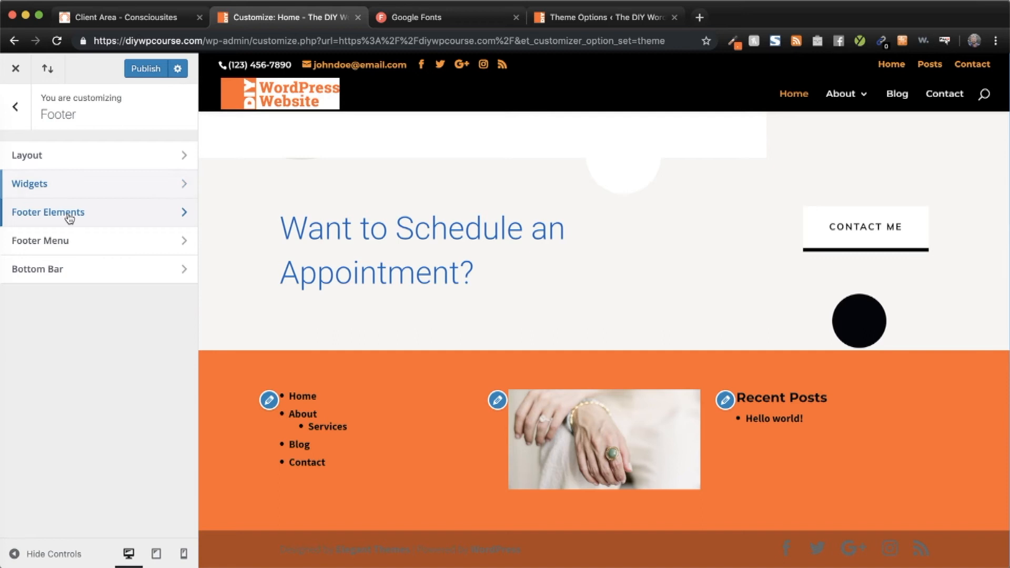
- Open the Footer Elements settings and check the option for showing social icons
click(69, 215)
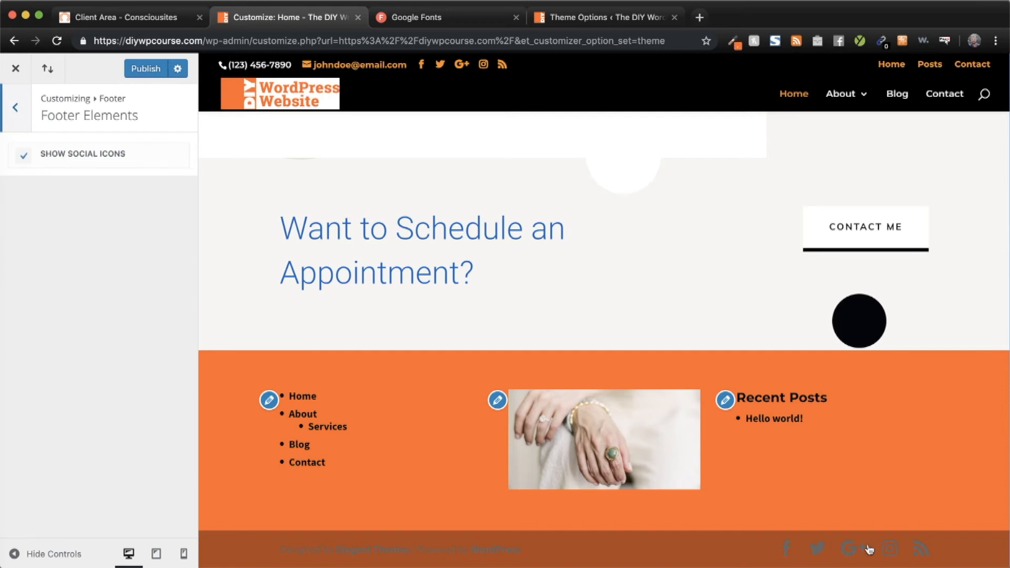
click(24, 155)
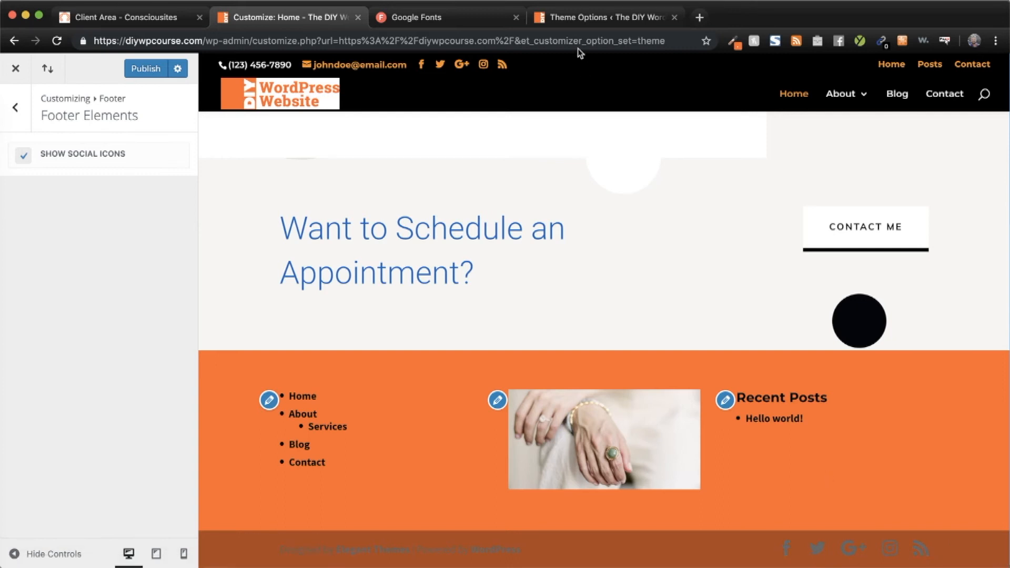
- Switch to the Divi Theme Options page and disable the RSS icon
click(591, 21)
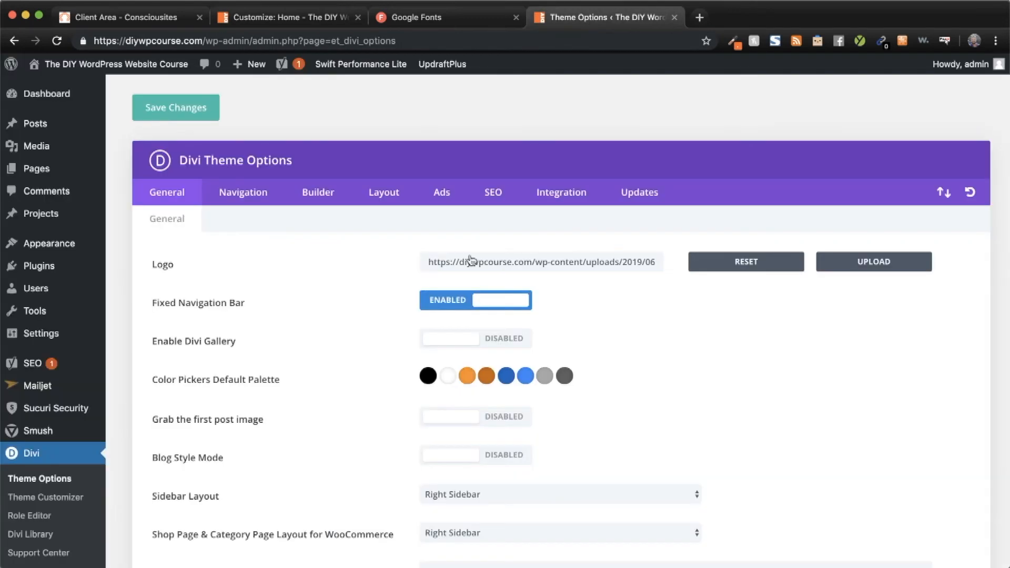
scroll(318, 400, down, 3)
scroll(318, 399, down, 5)
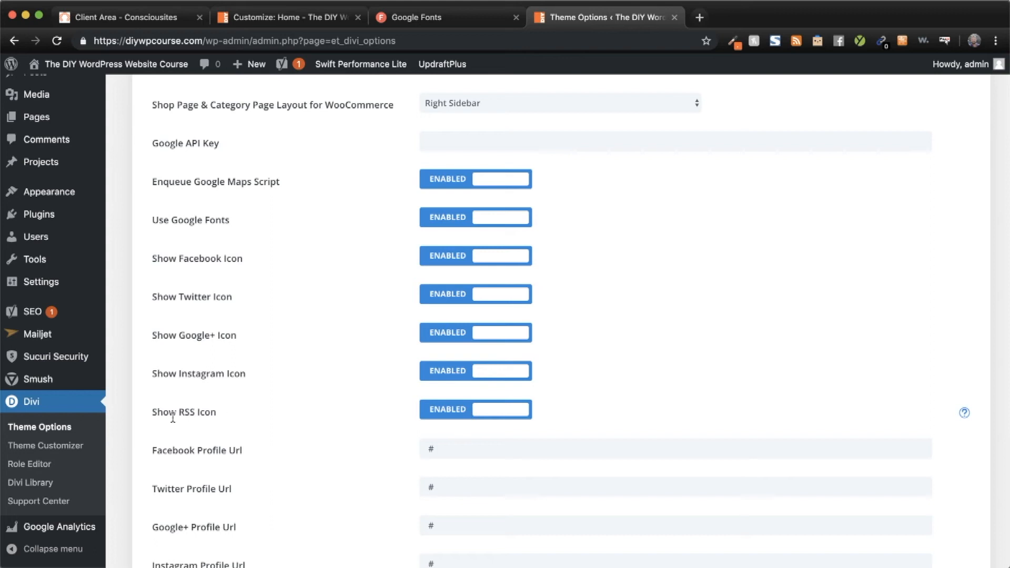
click(463, 409)
- Review the social profile URL fields and save the theme options
scroll(300, 405, down, 3)
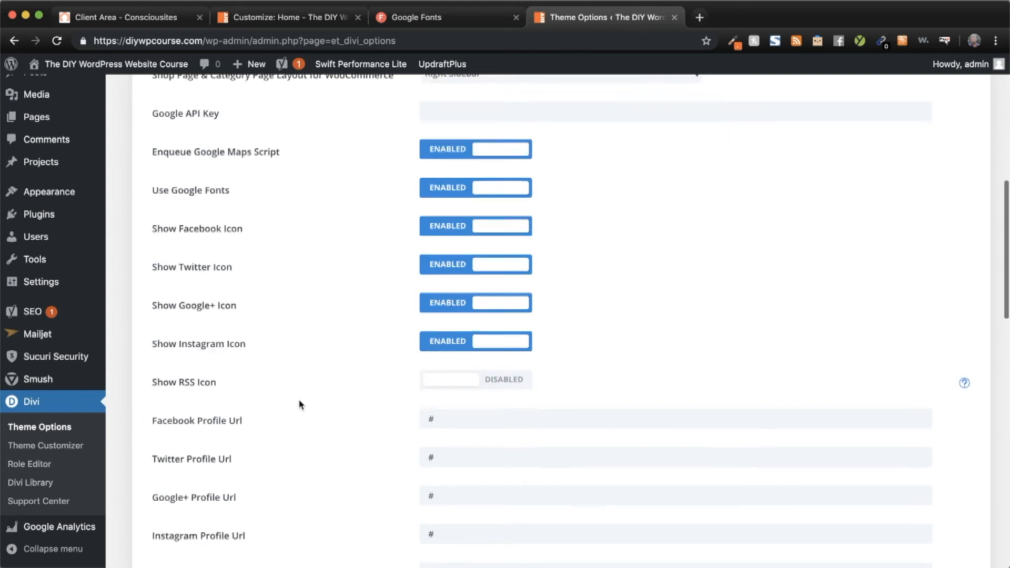
scroll(300, 405, down, 2)
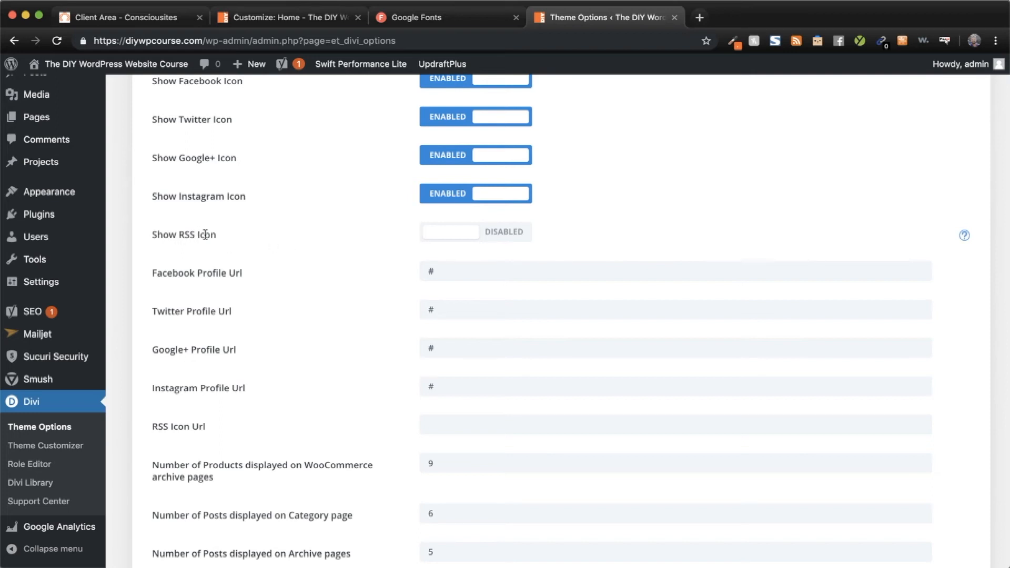
scroll(266, 289, down, 2)
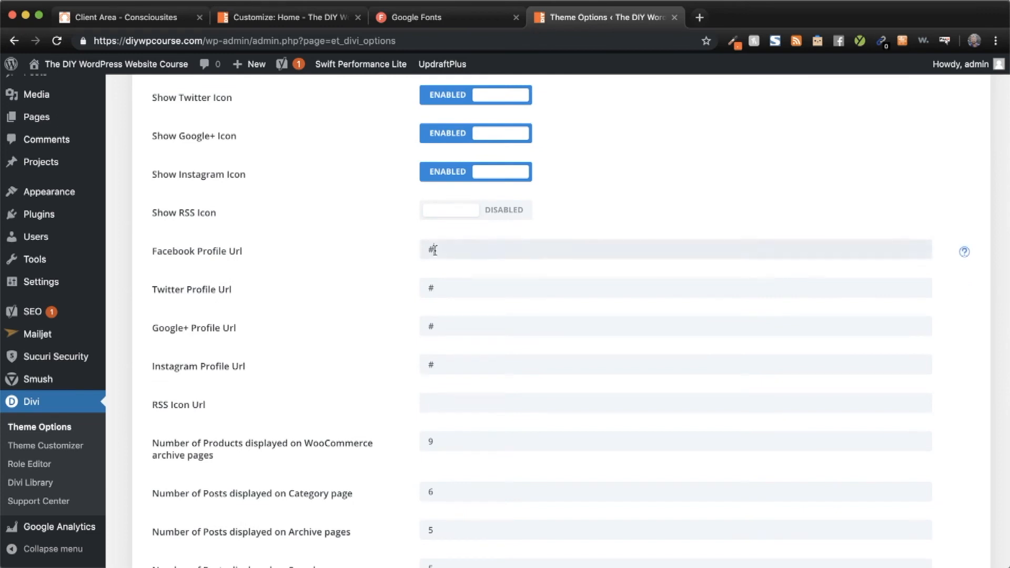
drag(427, 250, 437, 251)
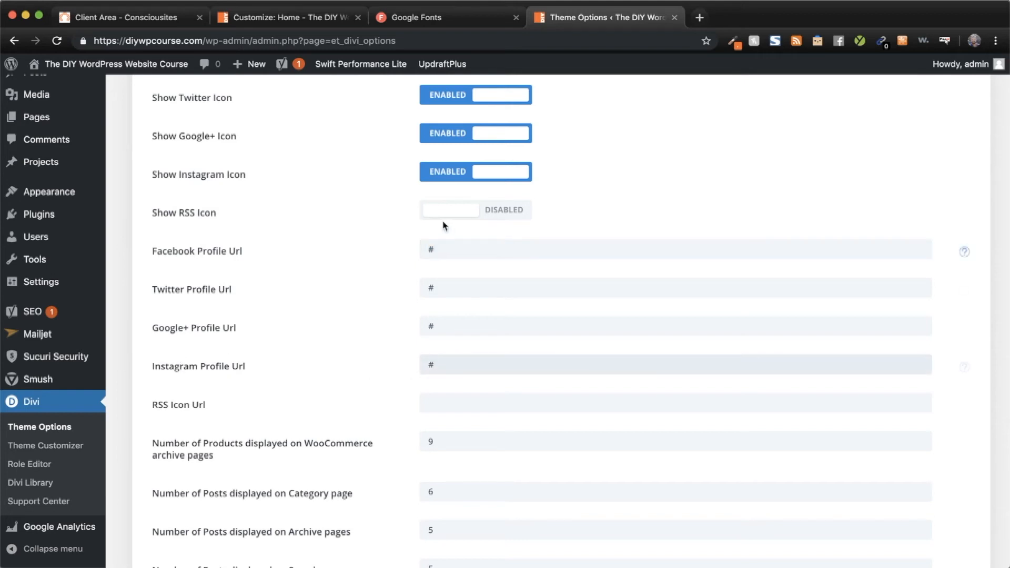
scroll(259, 328, up, 10)
scroll(260, 328, up, 2)
click(176, 108)
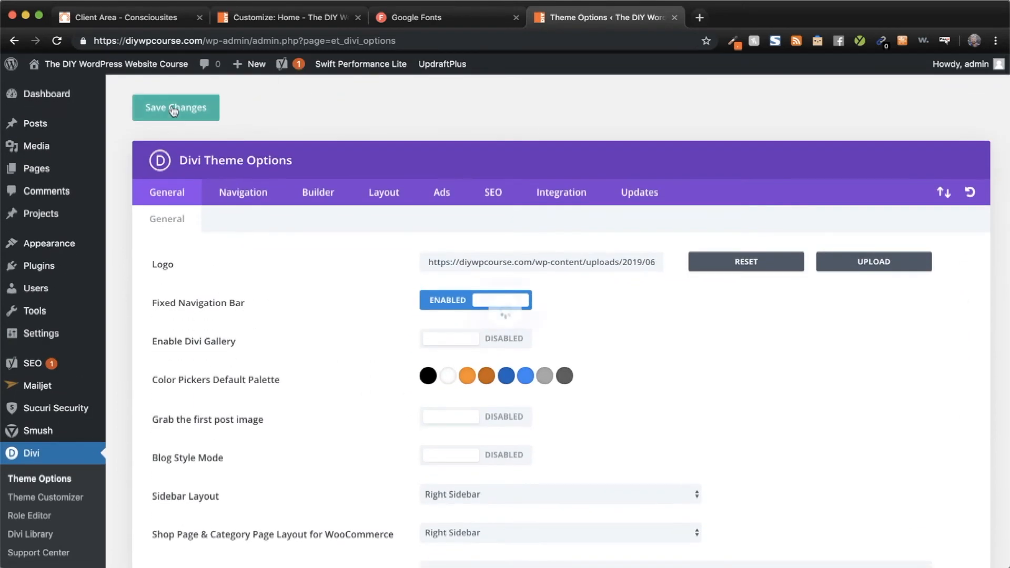
- Return to the theme customizer, reload the home page preview and check the social icons in the footer's bottom bar
click(269, 26)
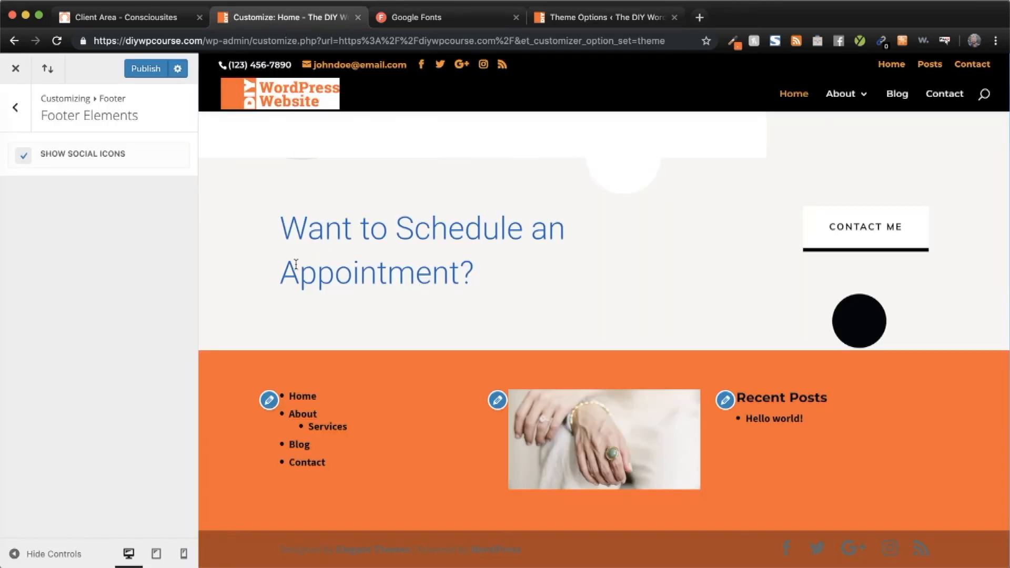
click(293, 96)
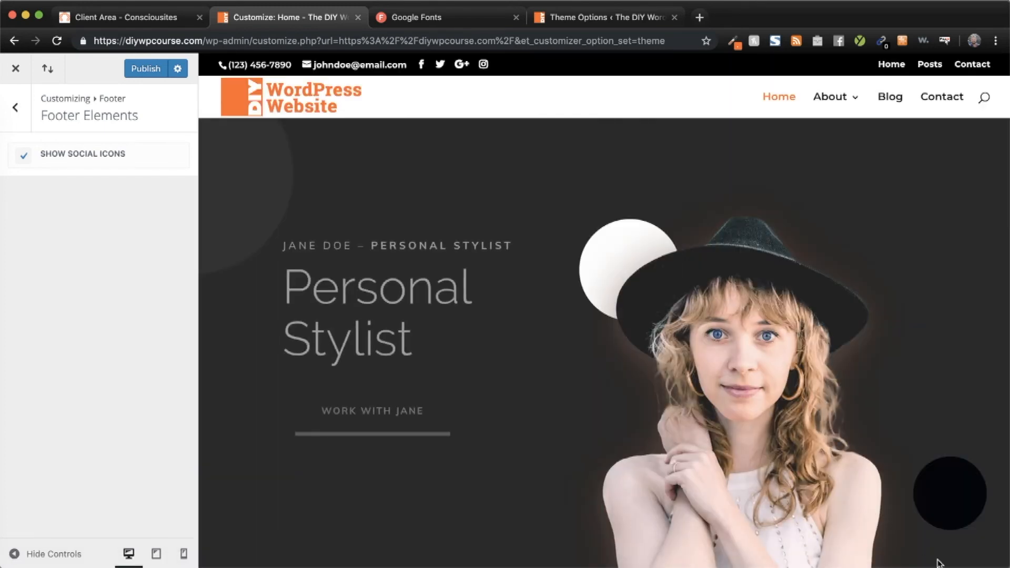
scroll(853, 510, down, 10)
scroll(853, 510, down, 10)
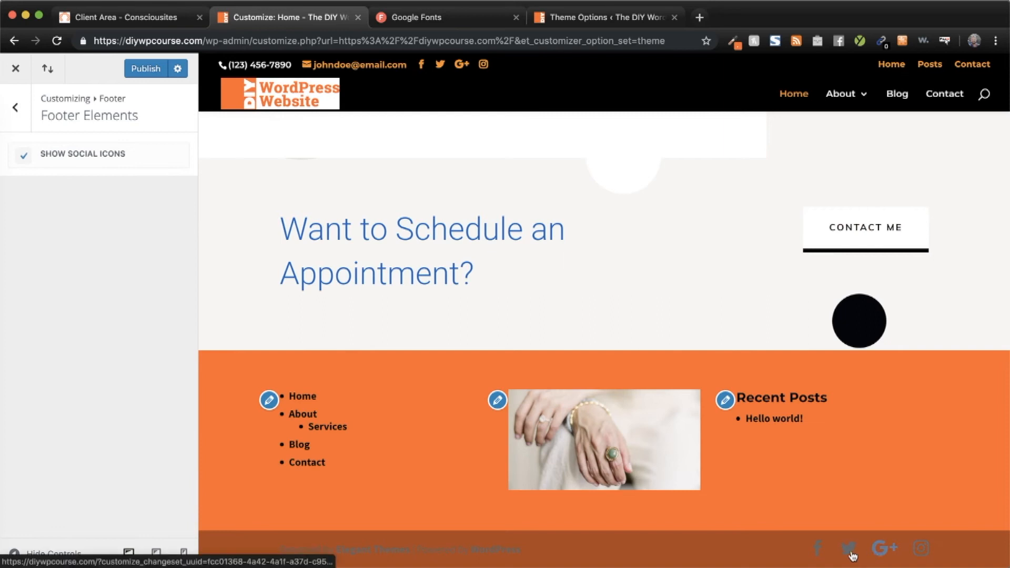
- Set the background color of the footer's bottom bar to fully opaque black (#000000)
click(21, 108)
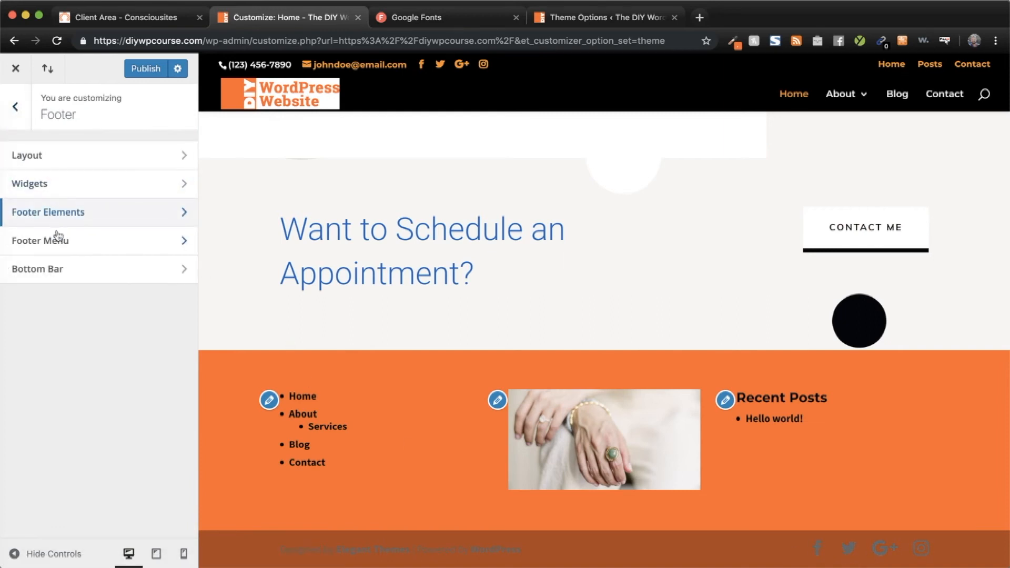
click(66, 275)
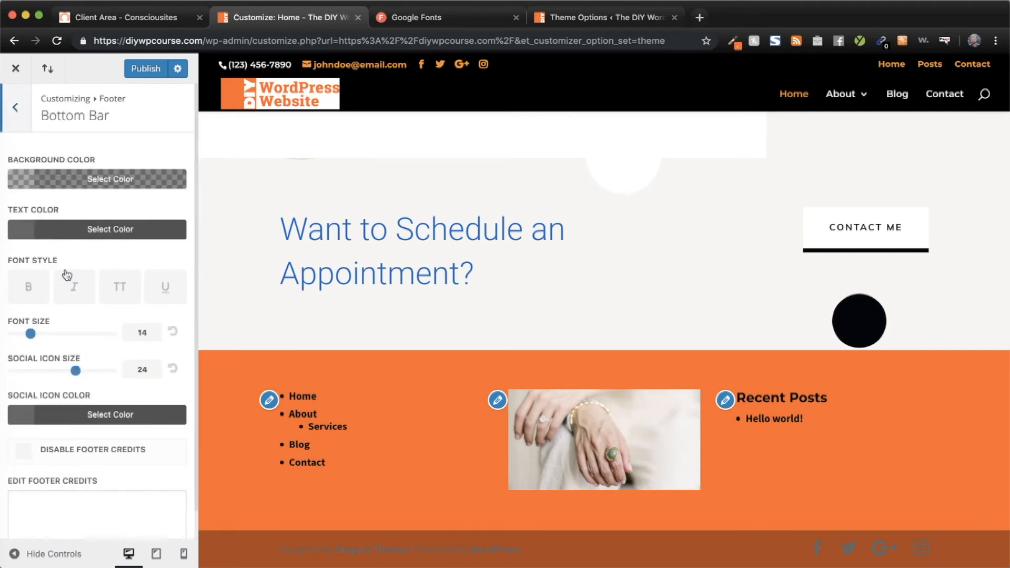
click(29, 183)
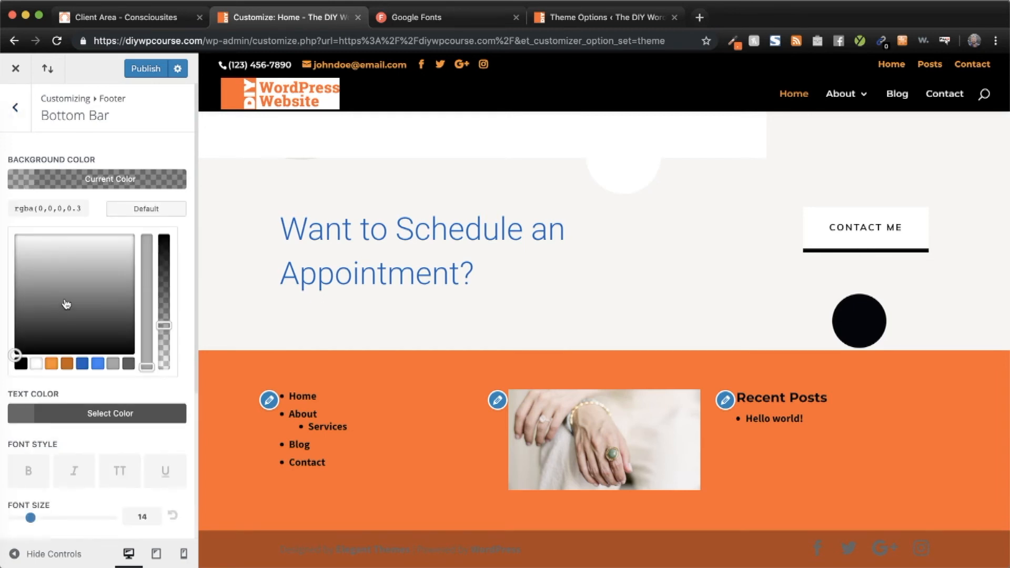
click(21, 364)
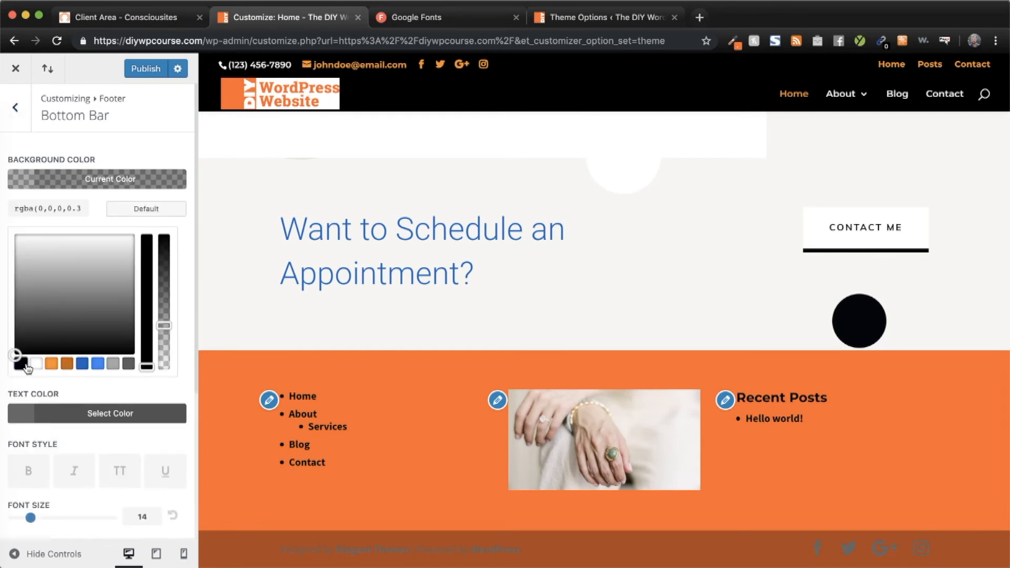
drag(165, 310, 167, 229)
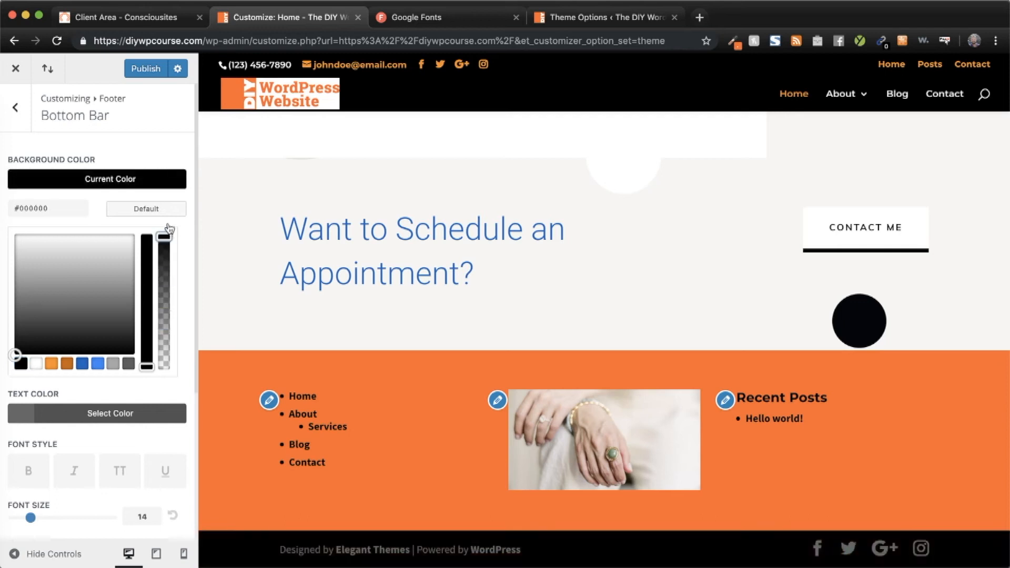
- Set both the text color and the social icon color of the bottom bar to white (#ffffff)
click(21, 415)
click(37, 415)
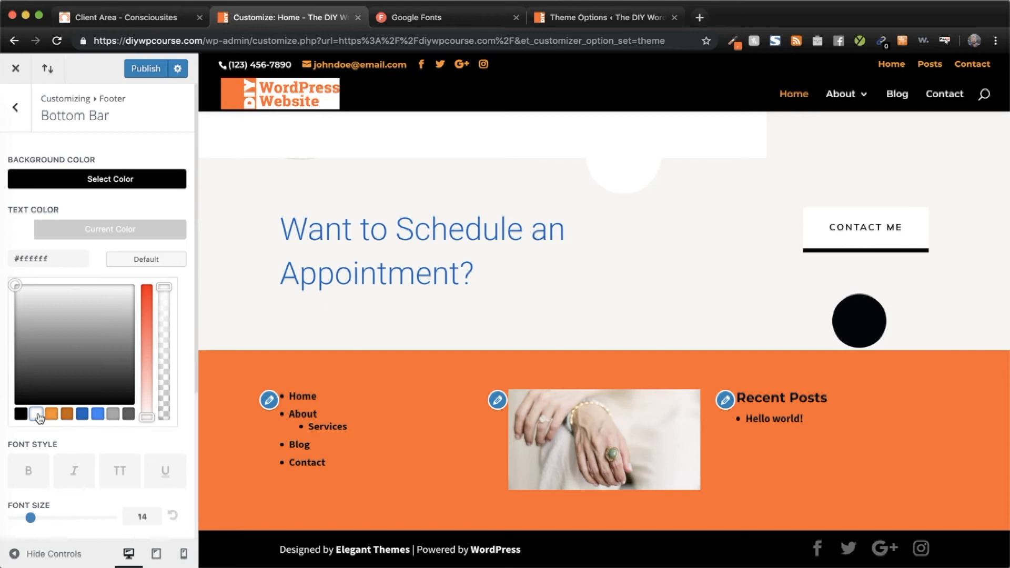
scroll(77, 423, down, 2)
scroll(77, 423, down, 3)
click(23, 387)
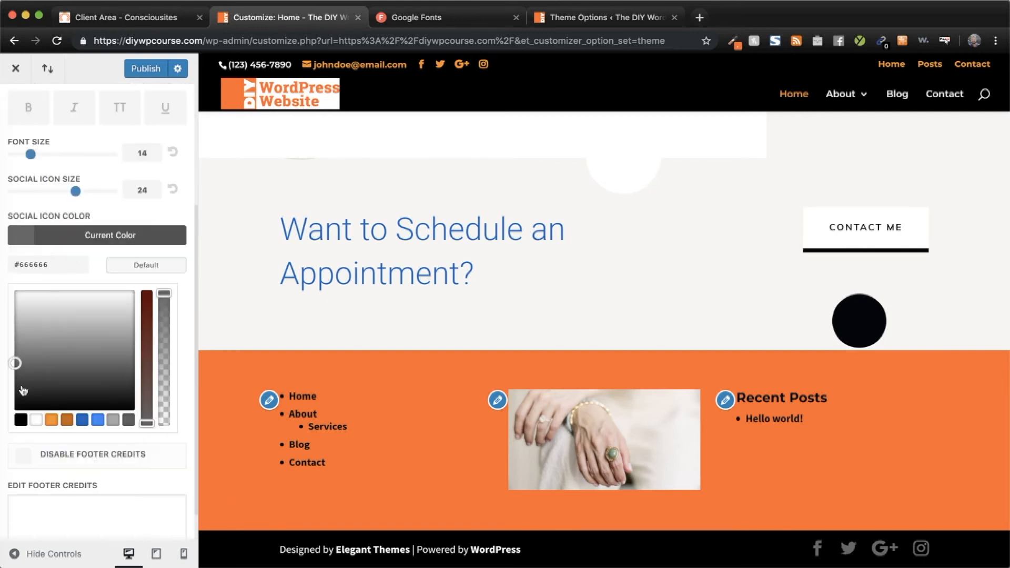
click(37, 420)
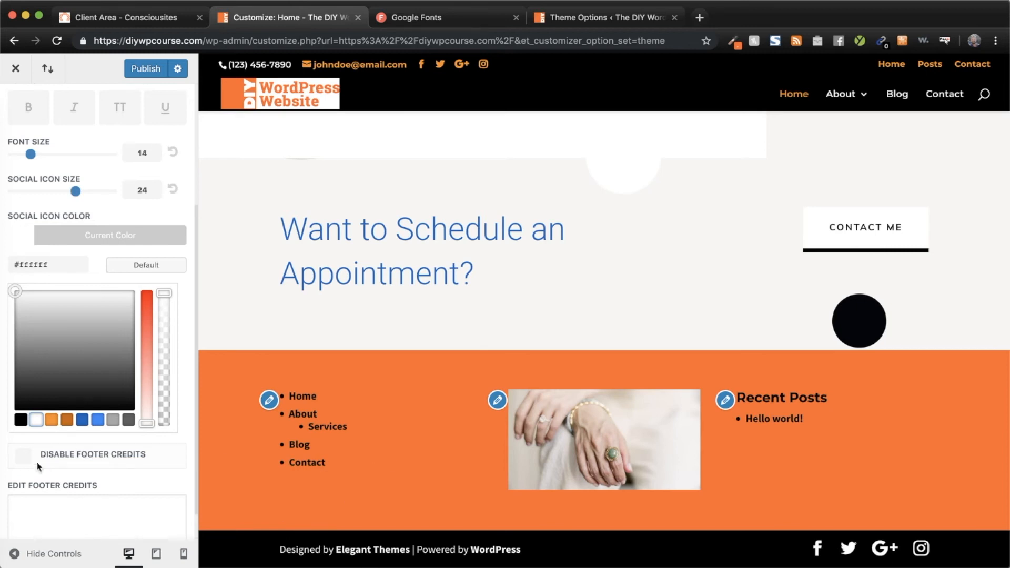
- Try disabling the footer credits, and turn them back on
click(23, 456)
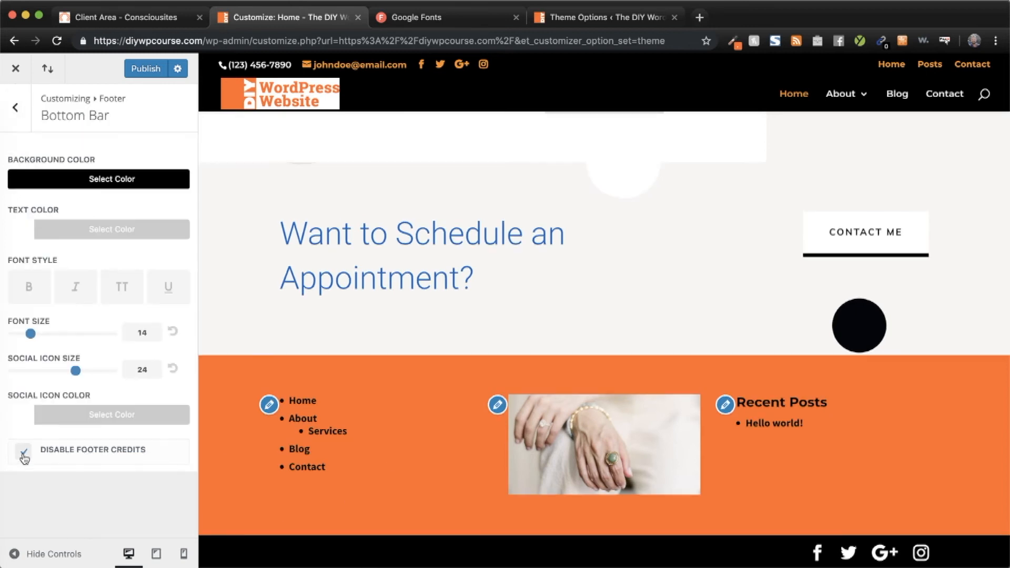
click(24, 455)
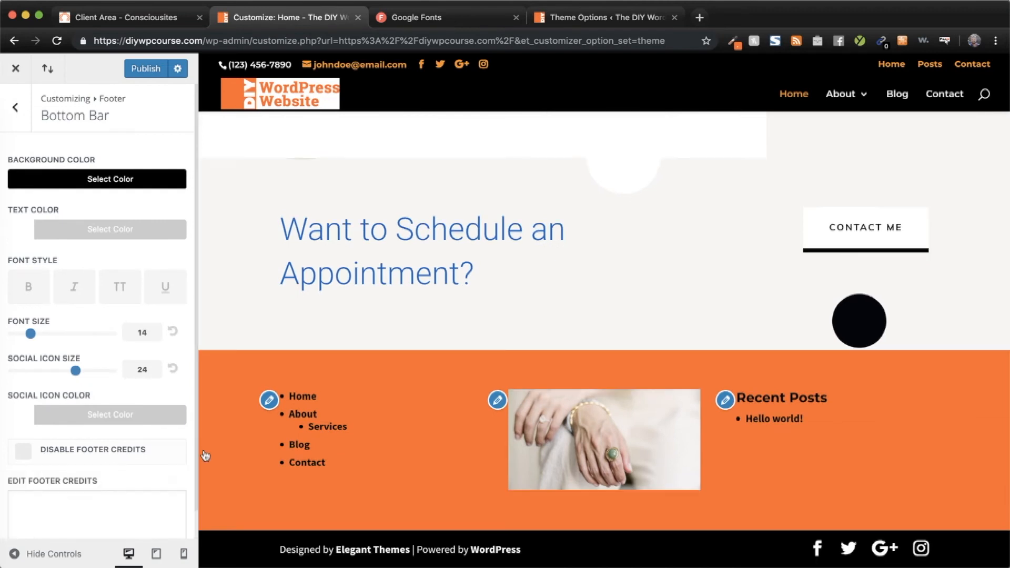
- Replace the footer credits with the text "© 2019 DIY WordPress Website"
click(73, 514)
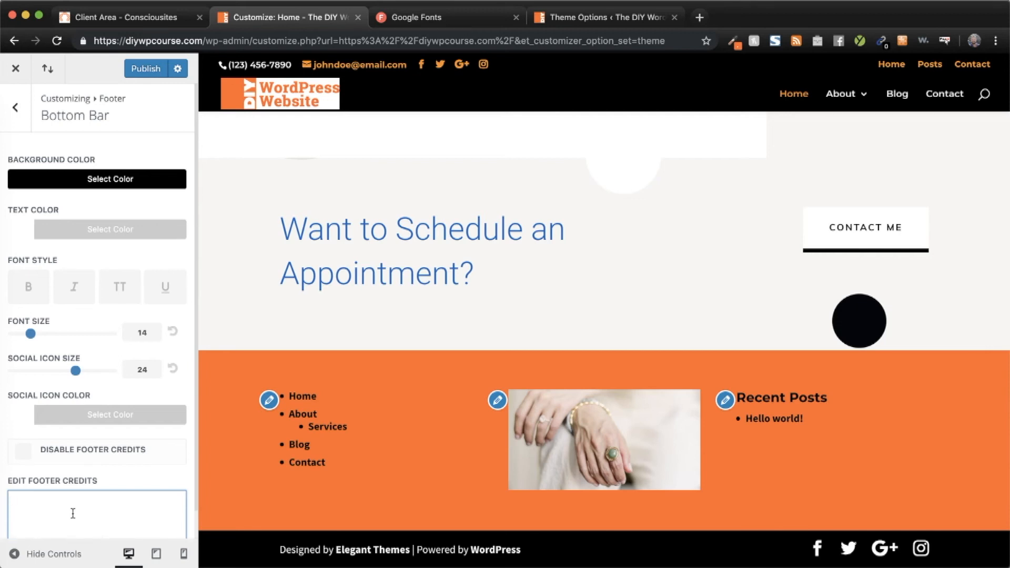
text(© 2019)
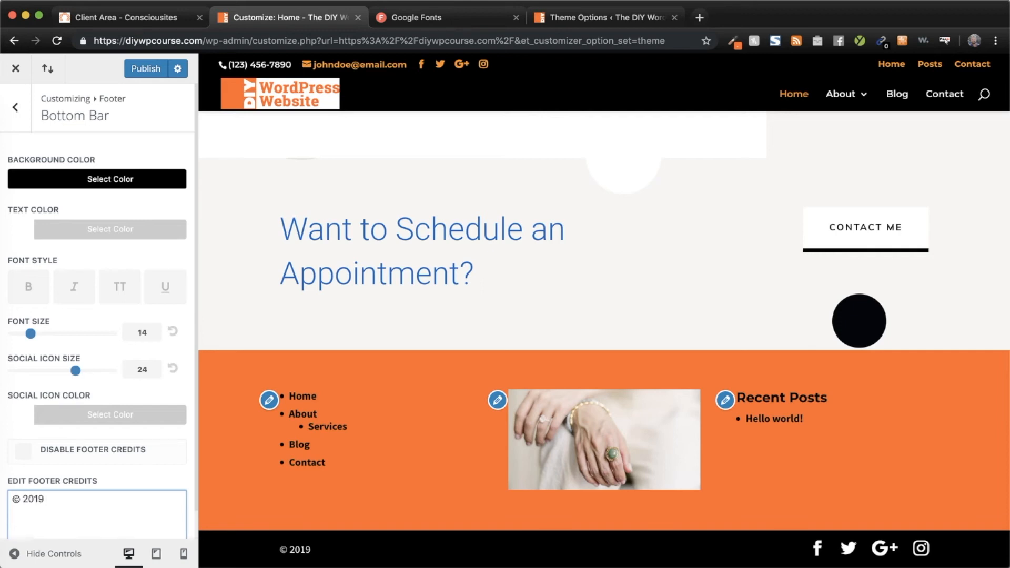
text(DIY WordPress Webvsit)
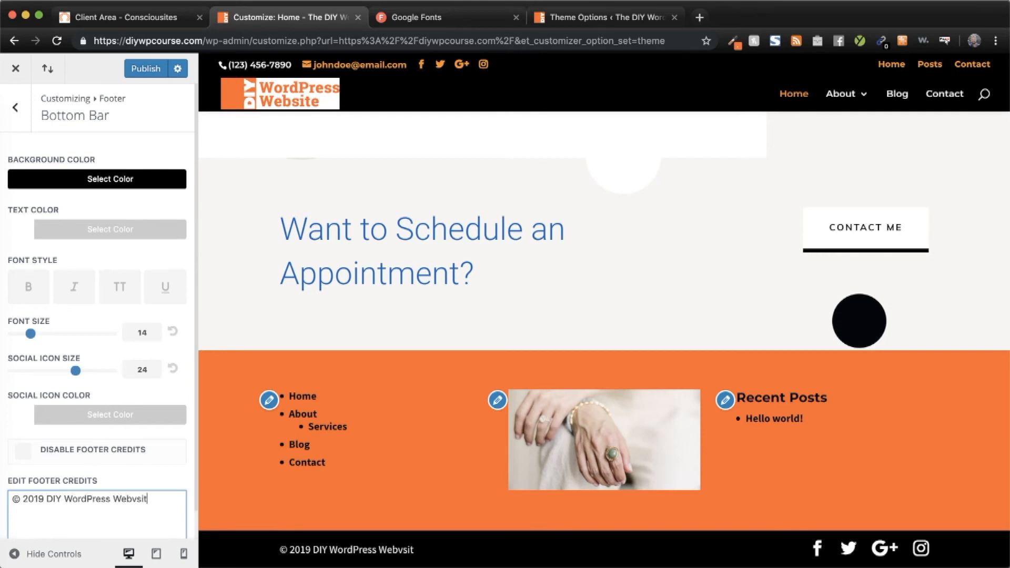
key(BackSpace)
key(BackSpace)
key(BackSpace)
key(BackSpace)
text(site)
- Set the footer bottom bar's font size to 17 and its social icon size to 18
scroll(64, 422, down, 1)
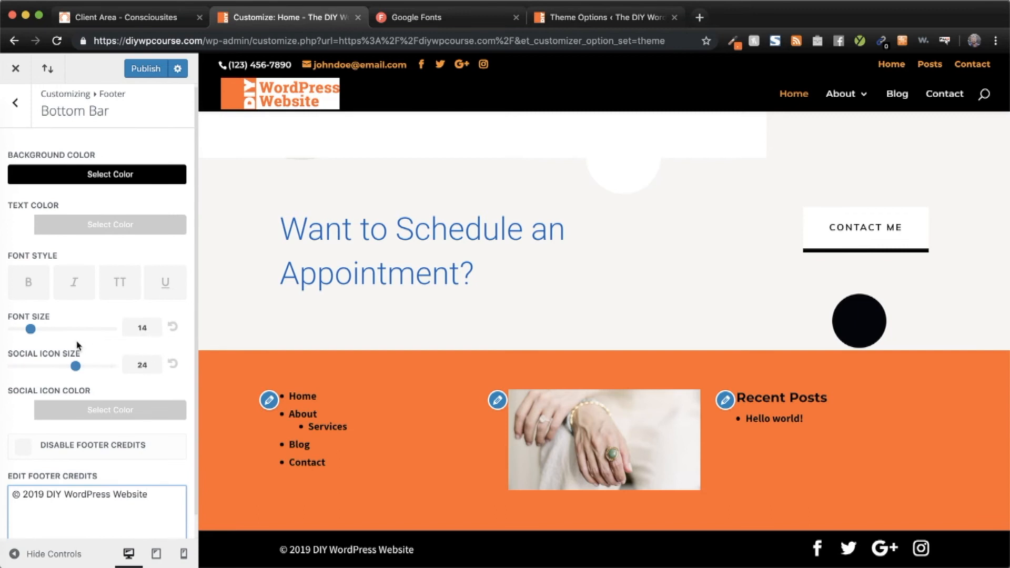
mouse_move(30, 329)
mouse_down()
mouse_move(61, 331)
mouse_move(45, 330)
mouse_up()
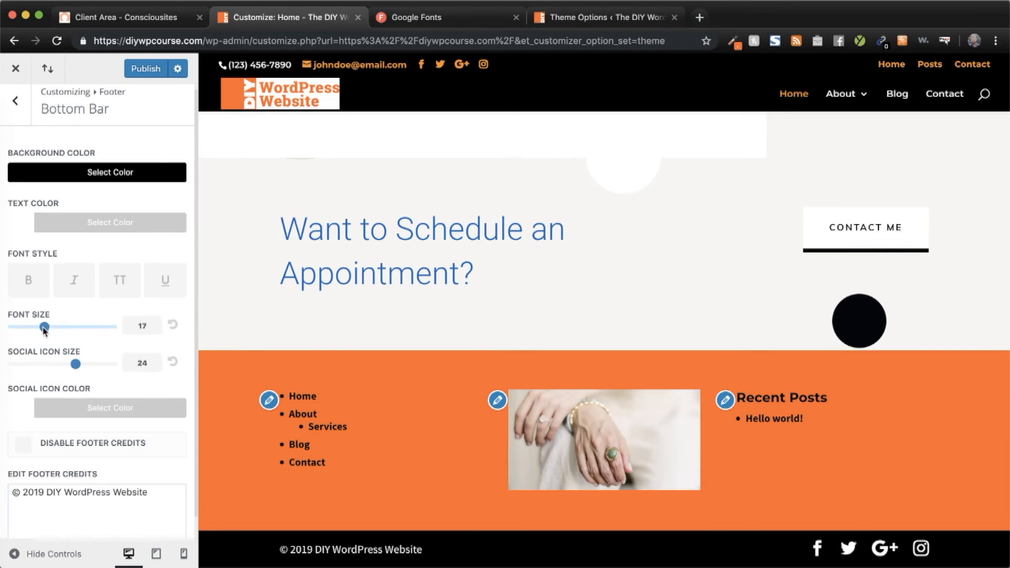
drag(75, 366, 47, 377)
scroll(95, 344, up, 1)
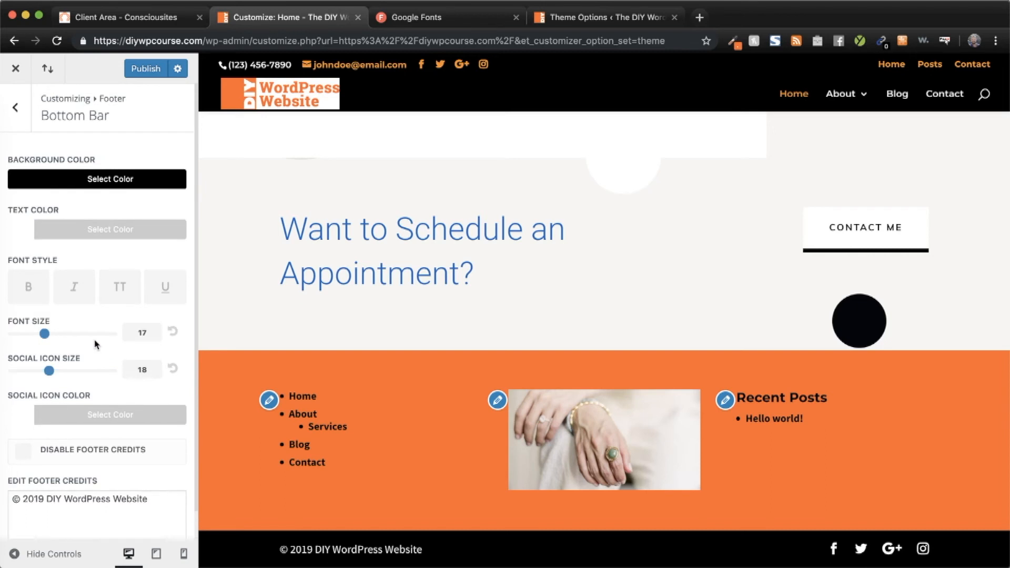
- Create a new menu named Footer and assign it to the Footer Menu location
click(17, 120)
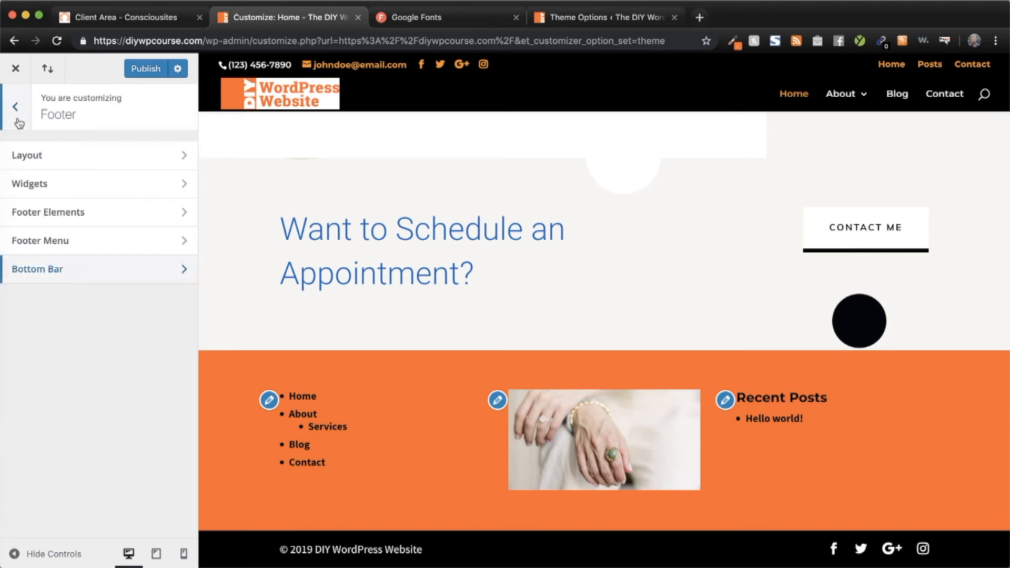
click(60, 242)
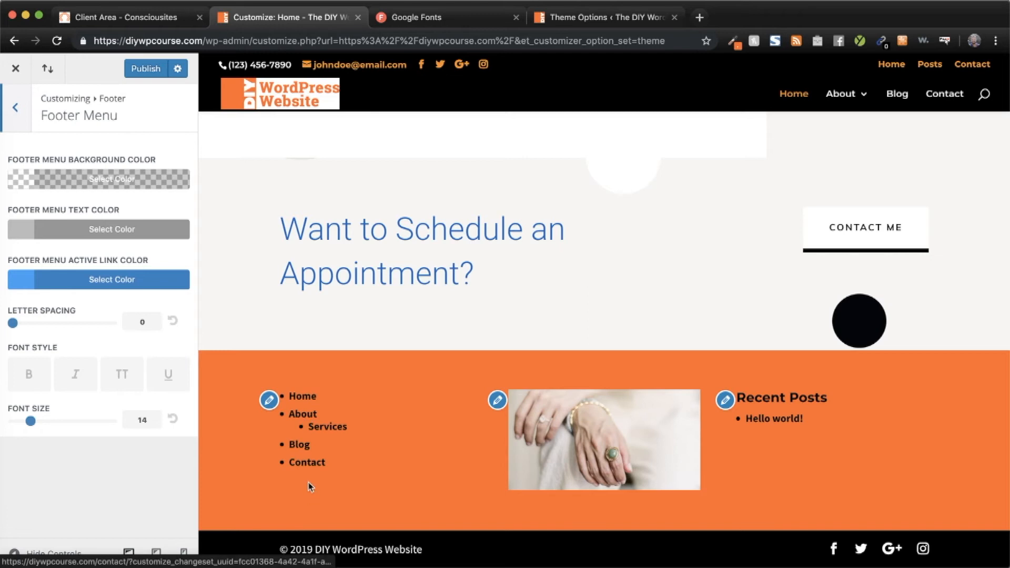
click(15, 109)
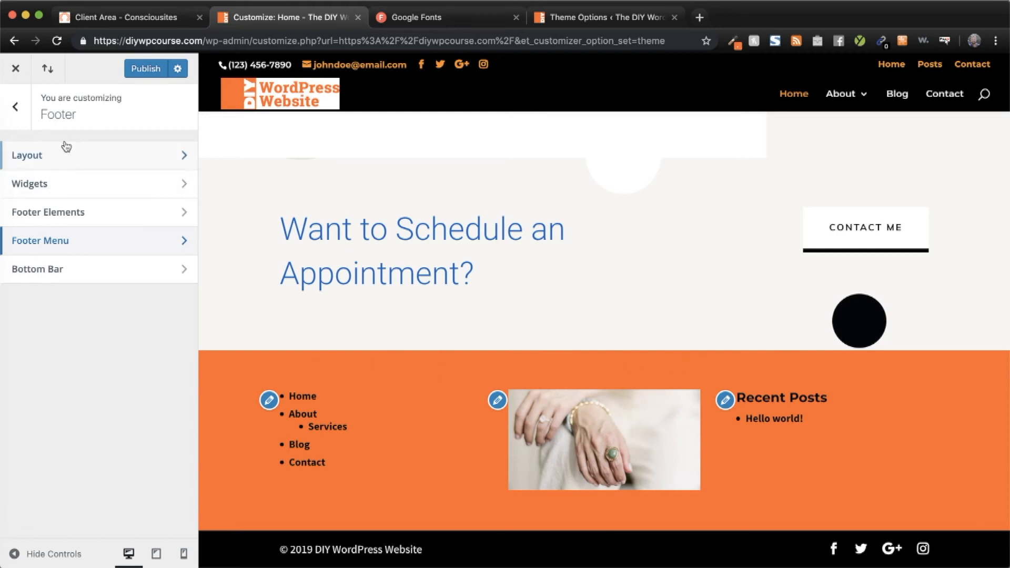
click(15, 107)
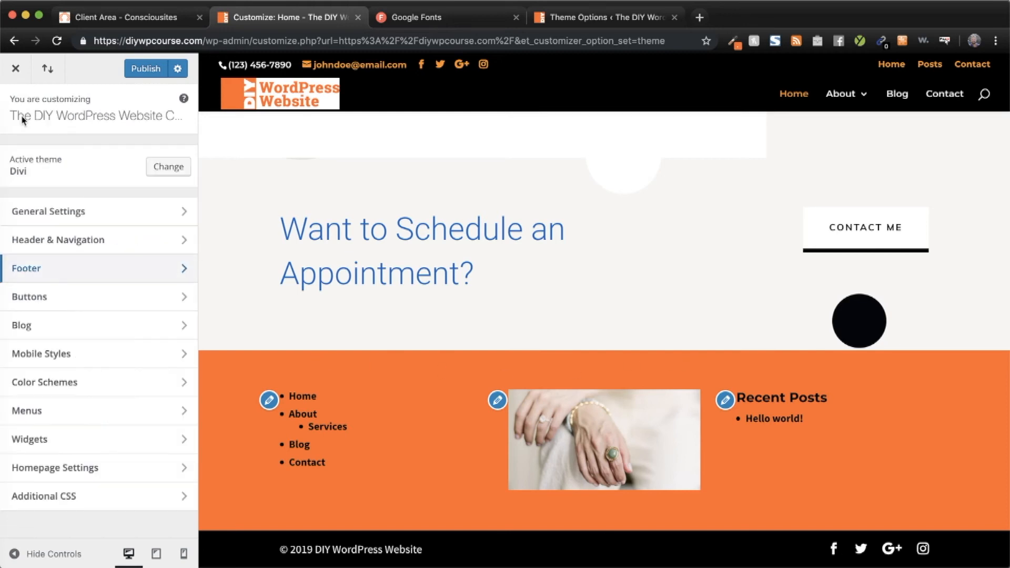
click(39, 414)
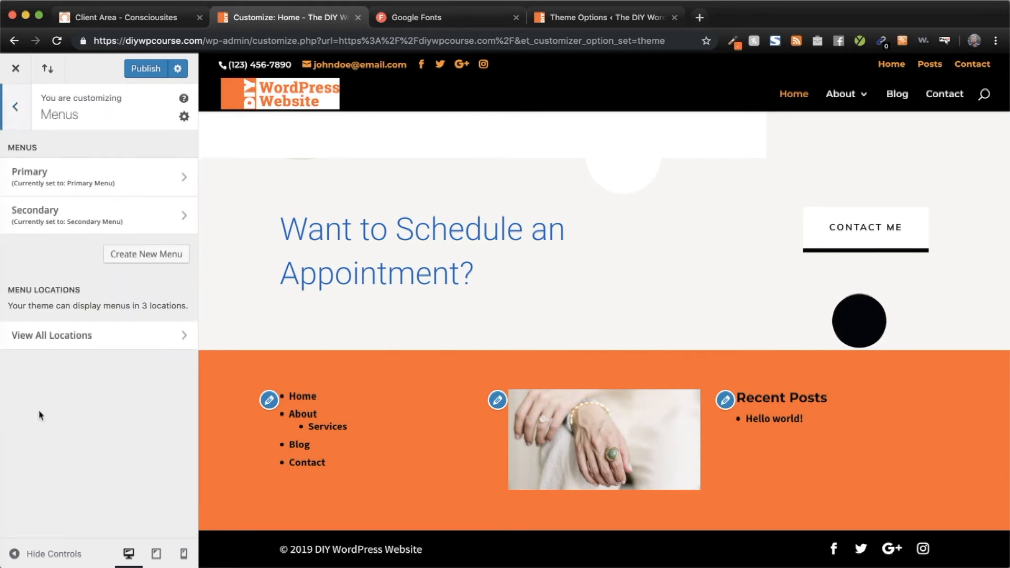
click(159, 258)
click(49, 171)
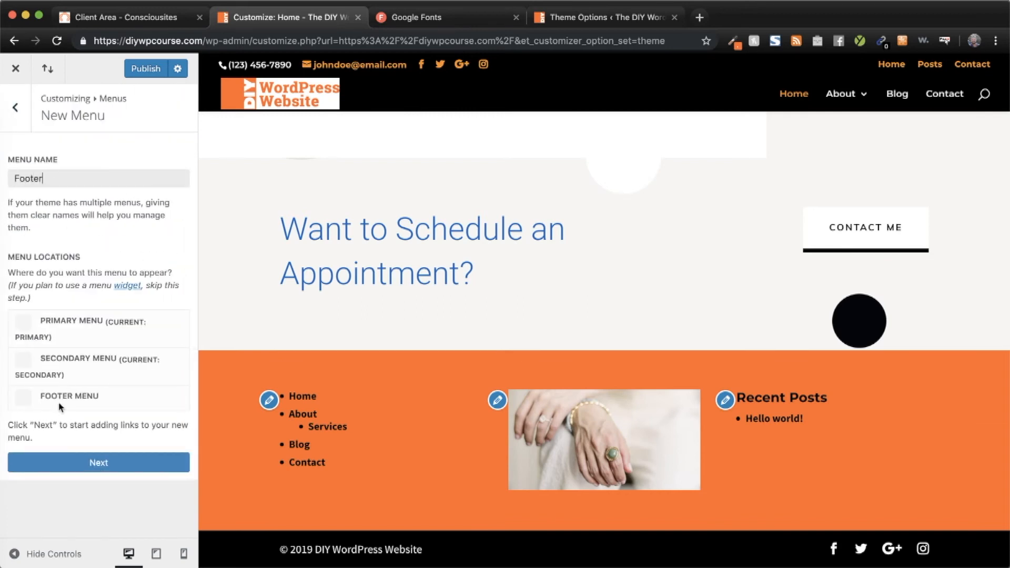
click(23, 398)
click(98, 462)
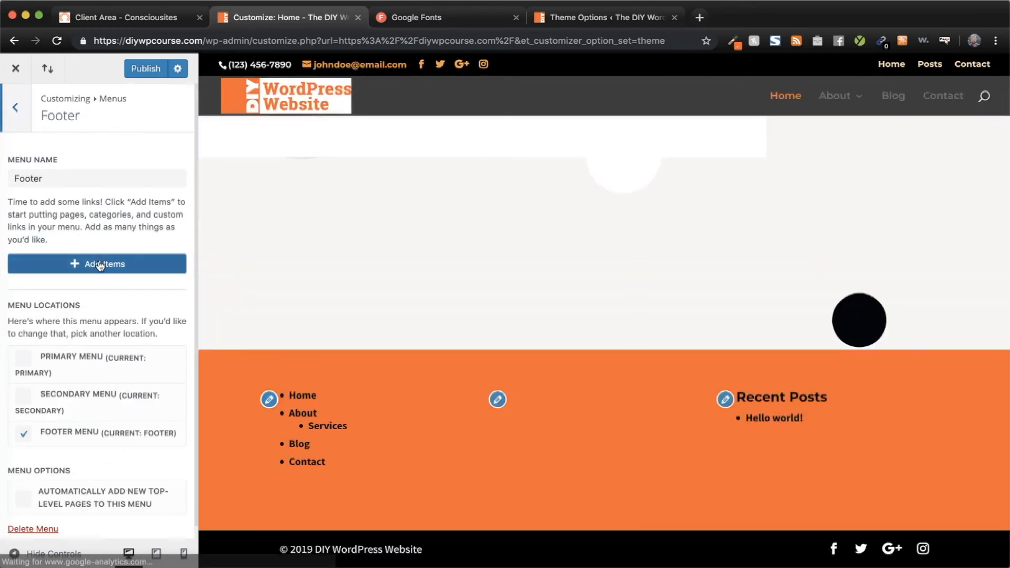
- Add the Contact, Services and Blog pages to the Footer menu and check the menu in the page preview
click(99, 265)
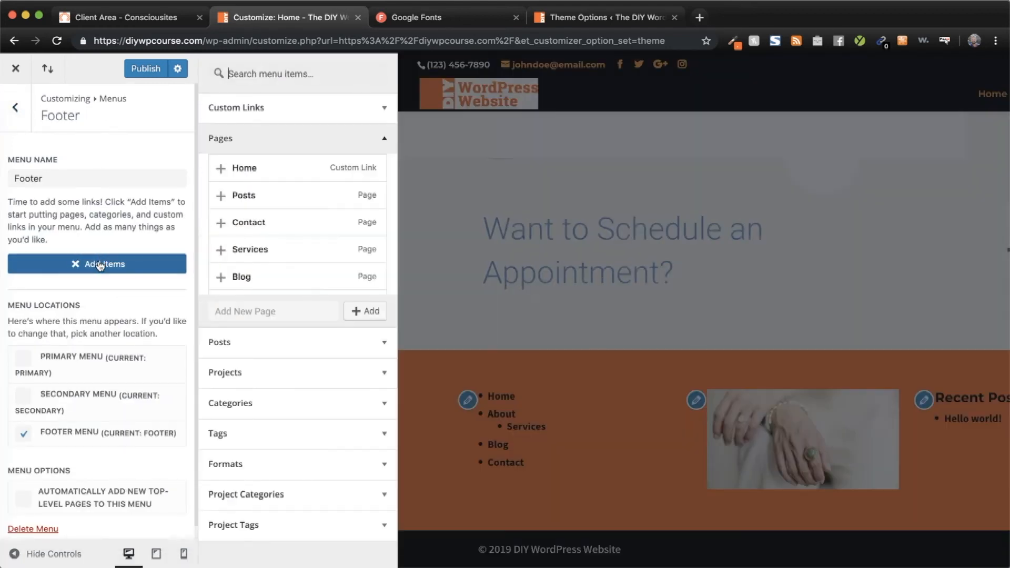
click(221, 222)
click(221, 250)
click(220, 277)
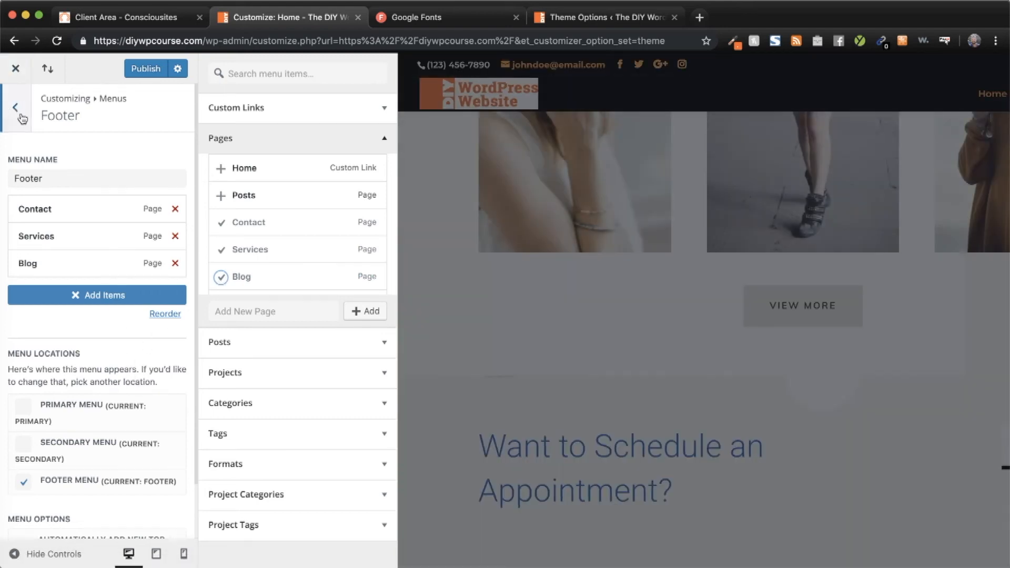
click(15, 107)
scroll(469, 293, down, 5)
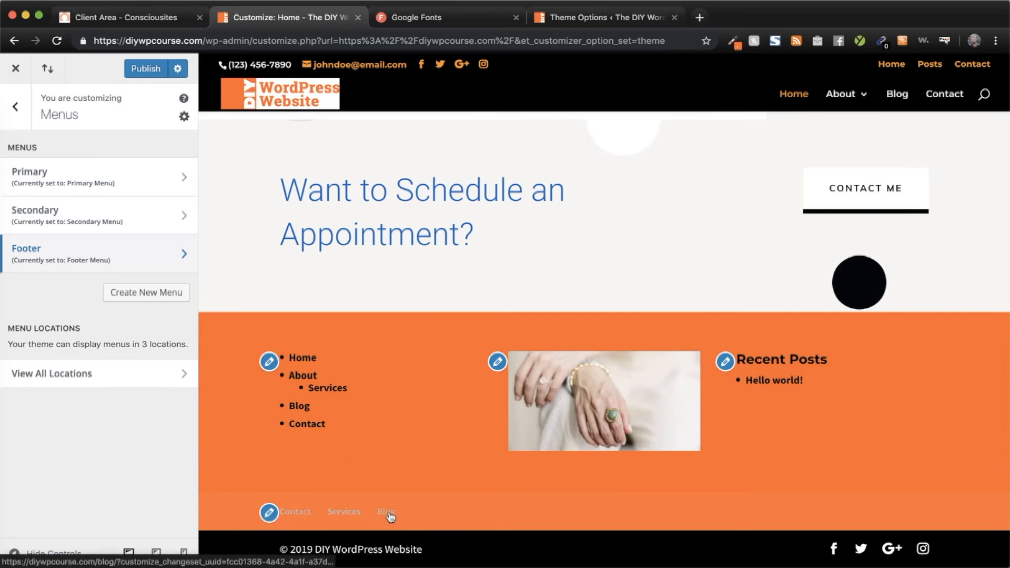
- Set the footer menu's background color to fully opaque blue (#0066bf)
click(21, 108)
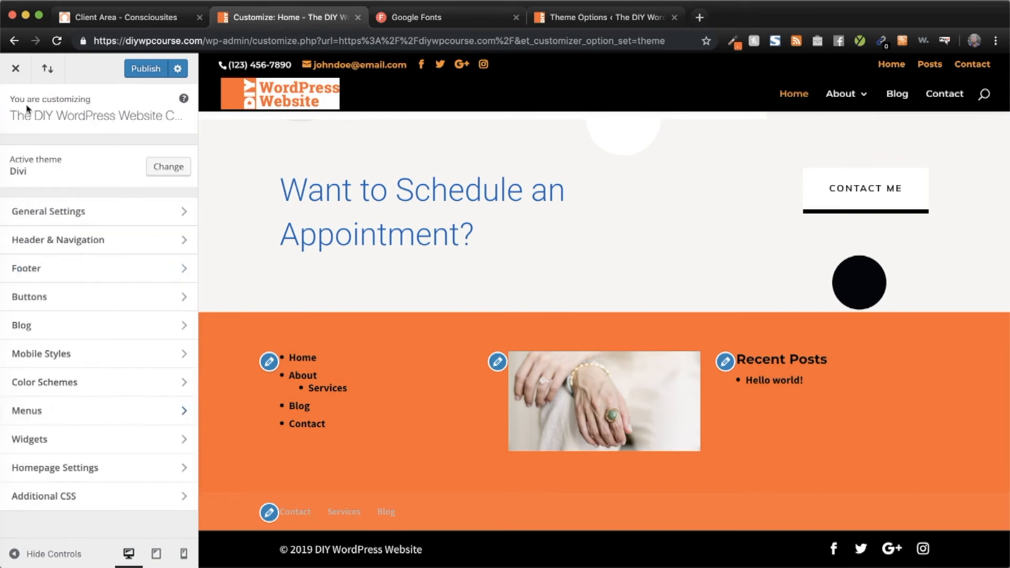
click(61, 269)
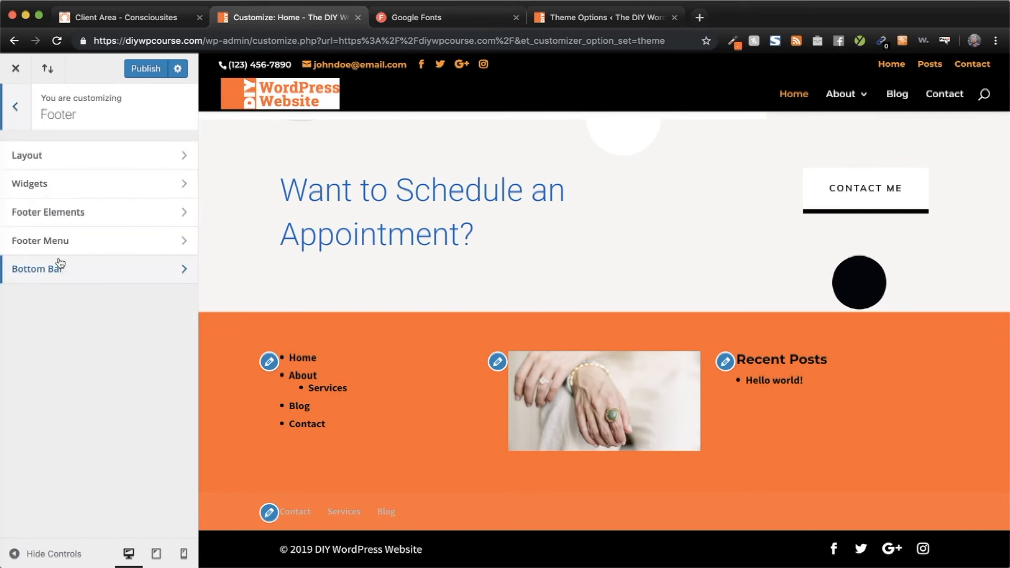
click(53, 241)
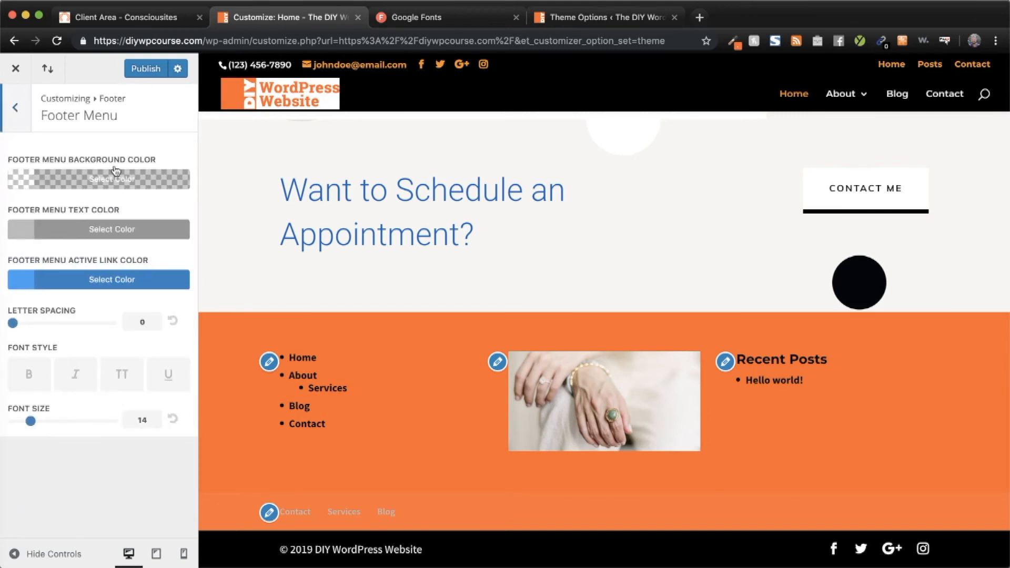
click(23, 181)
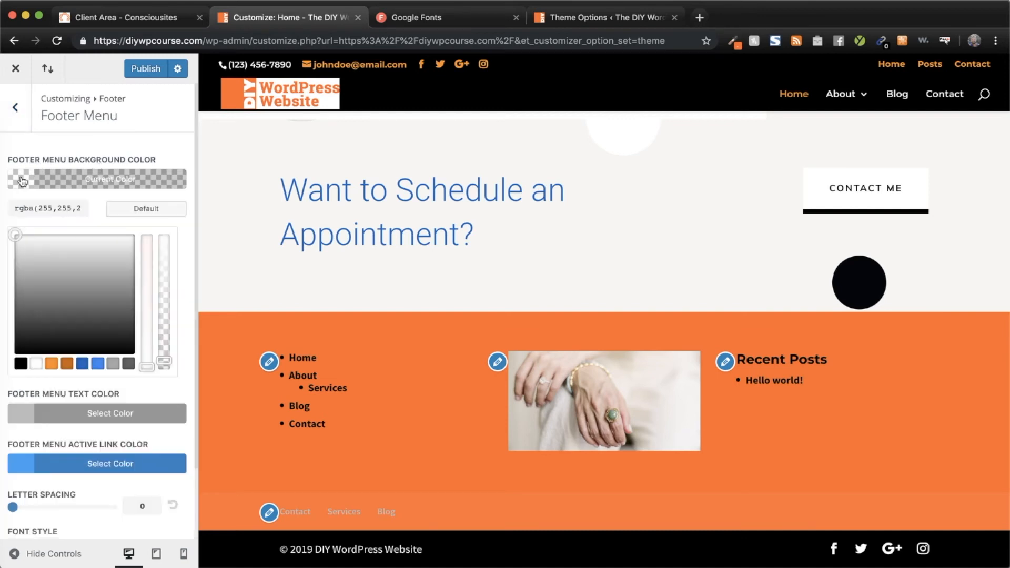
click(82, 363)
click(164, 236)
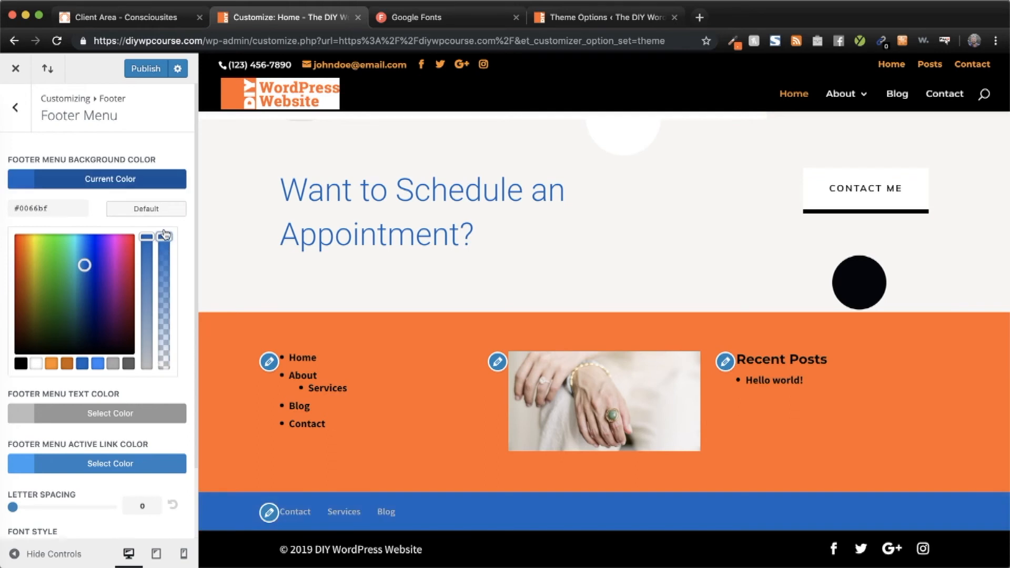
- Set the footer menu's text color to black (#000000) and its active link color to white (#ffffff)
click(20, 413)
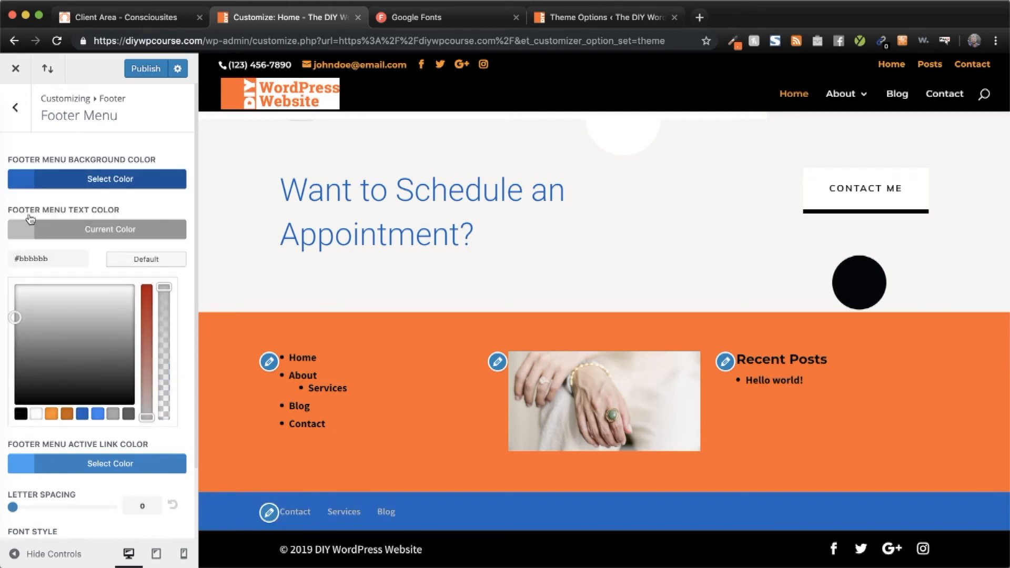
click(17, 414)
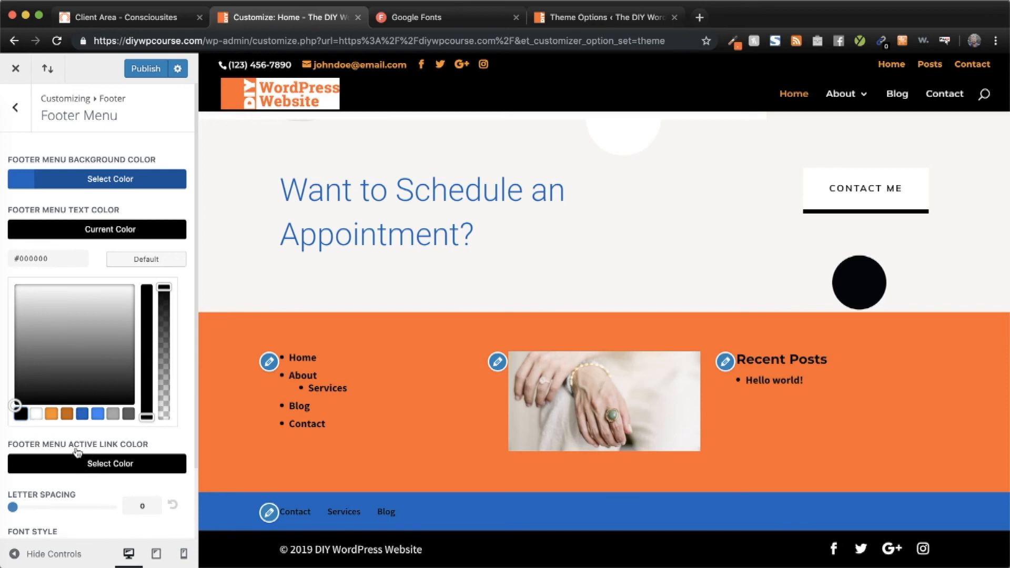
click(19, 471)
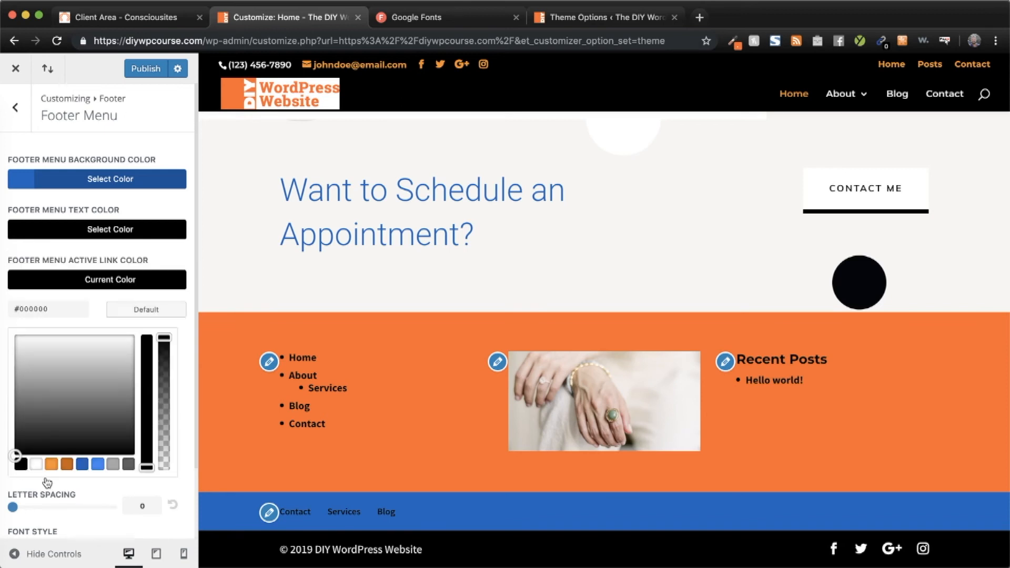
click(35, 463)
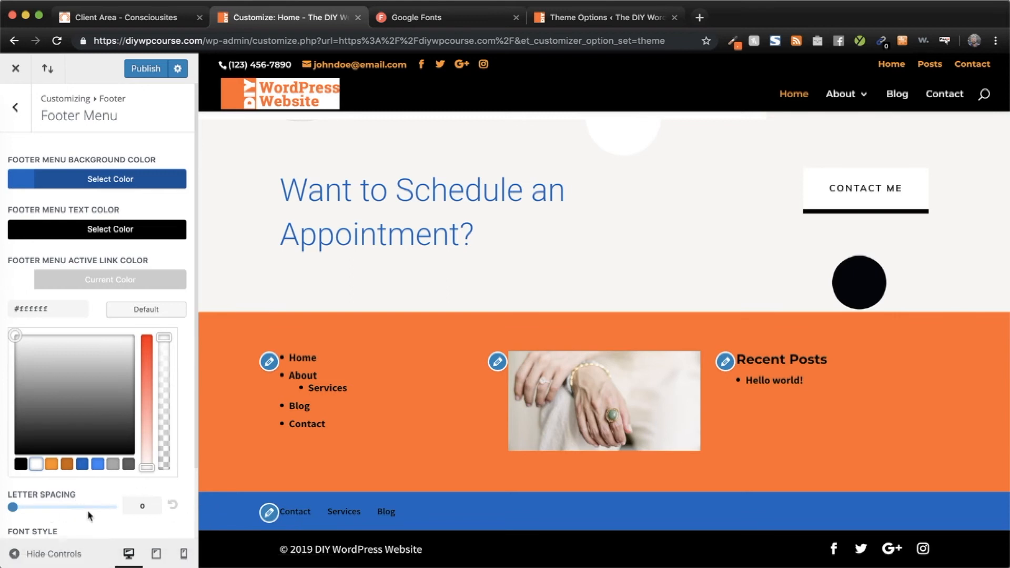
- Give the footer menu text a letter spacing of 1, a font size of 21 and a bold, all-caps style
drag(14, 508, 18, 511)
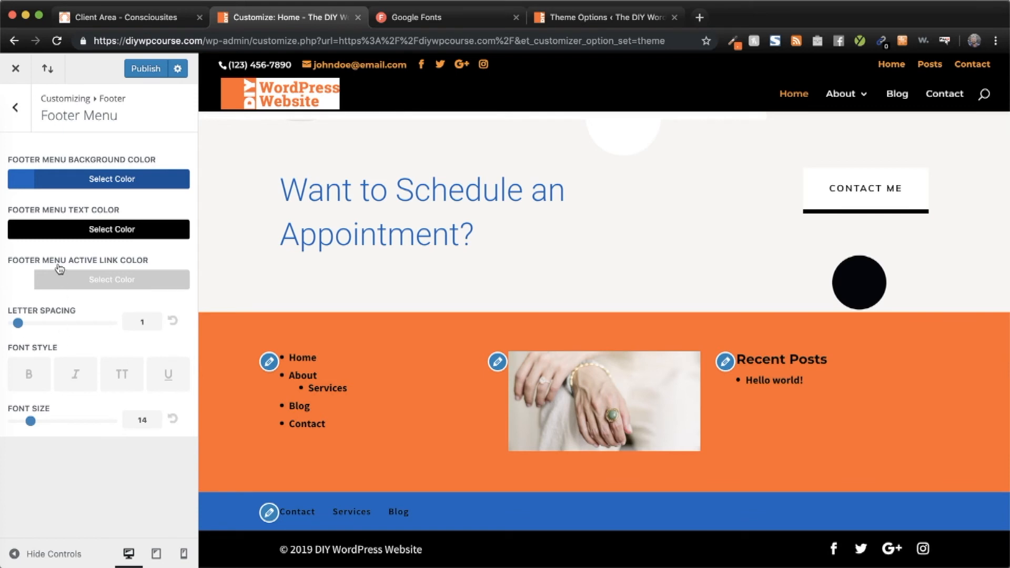
drag(31, 421, 65, 425)
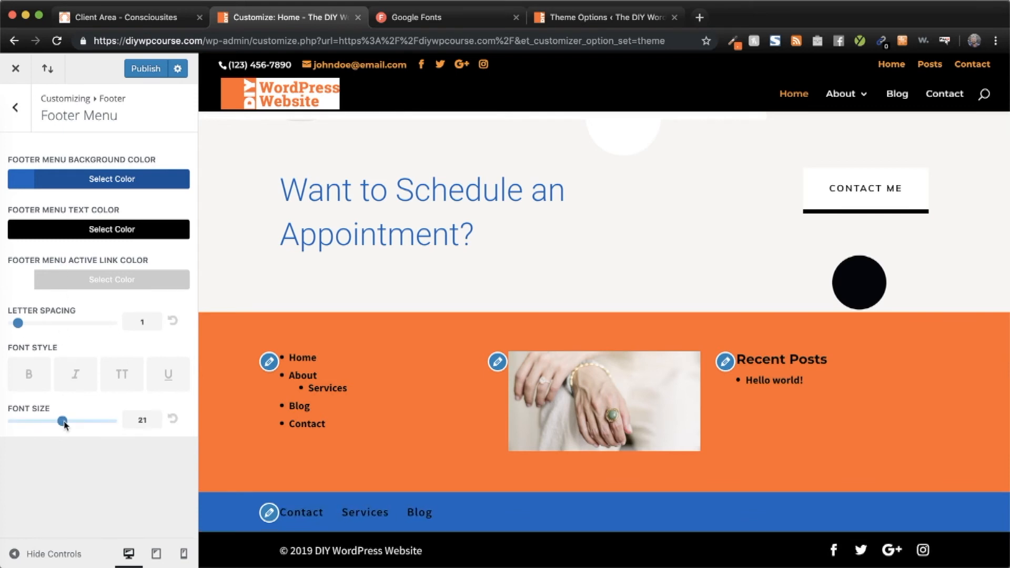
click(139, 374)
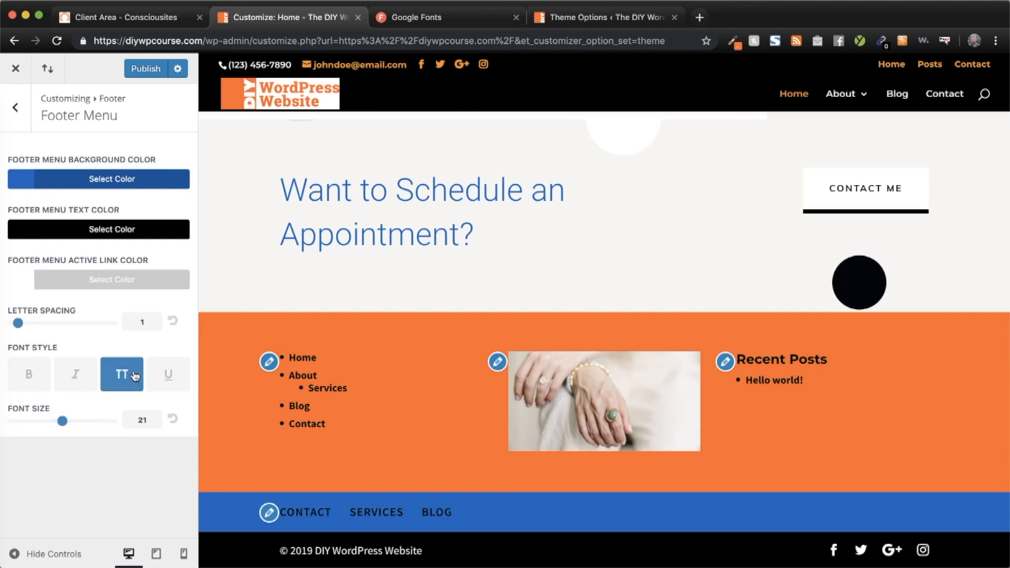
click(30, 374)
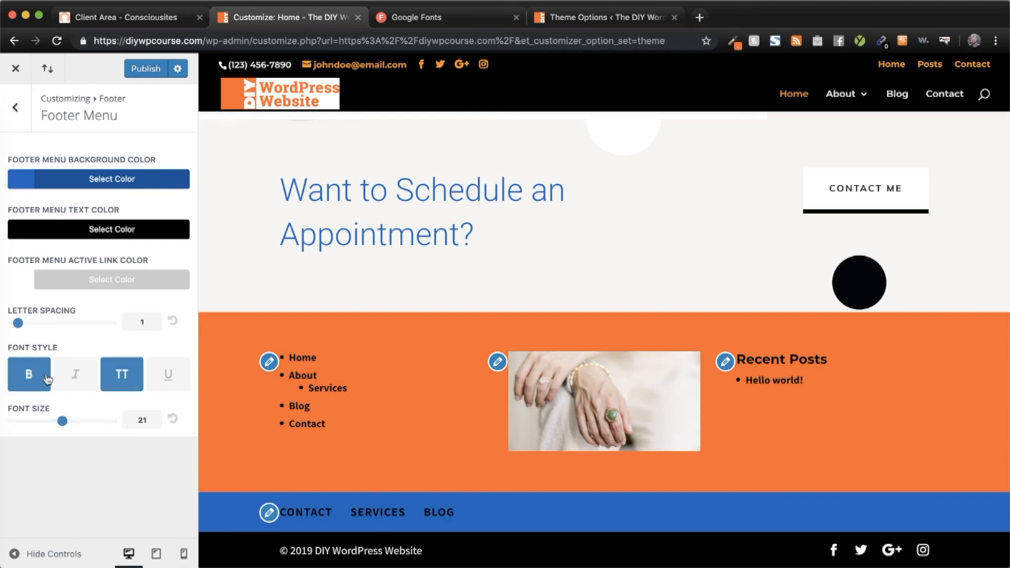
click(16, 115)
click(17, 116)
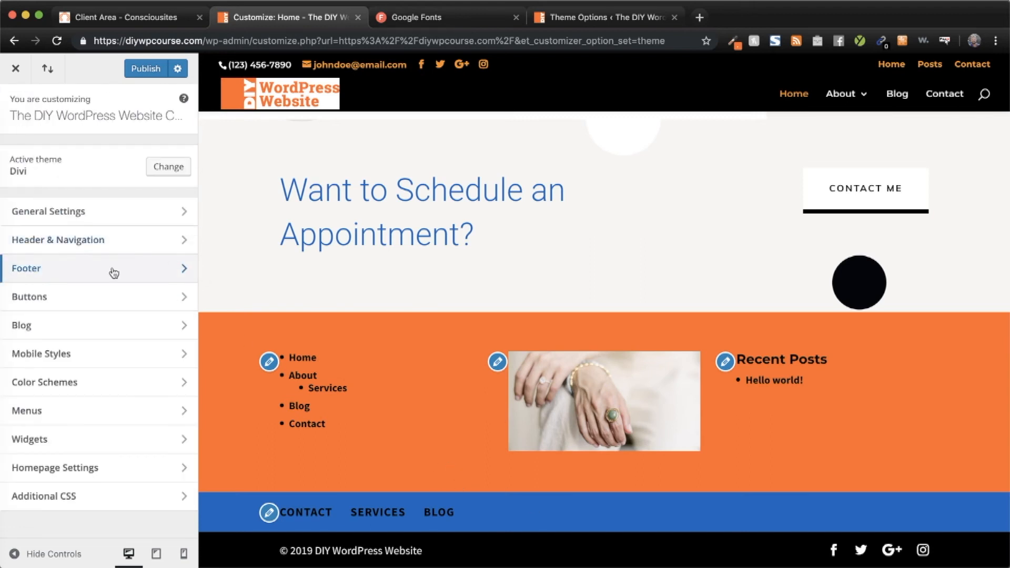
- Open the theme's button settings and examine the buttons throughout the home page preview
scroll(398, 332, up, 5)
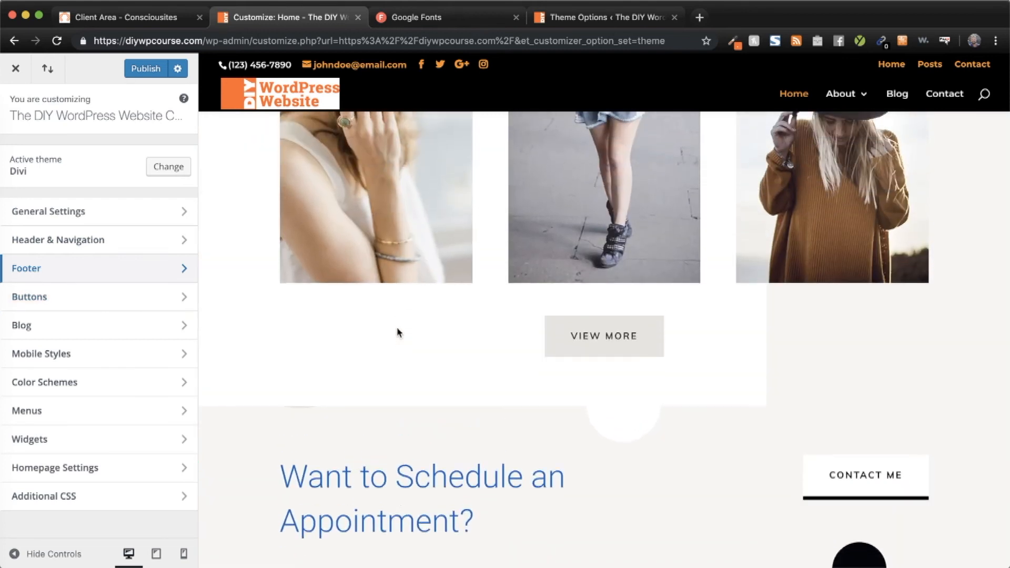
scroll(399, 333, down, 3)
click(98, 299)
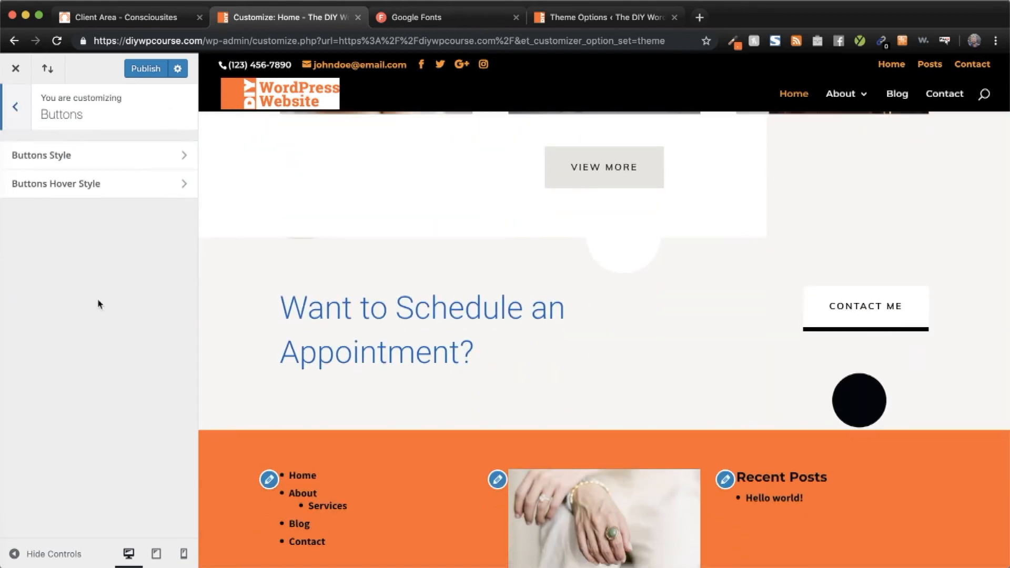
scroll(510, 363, up, 10)
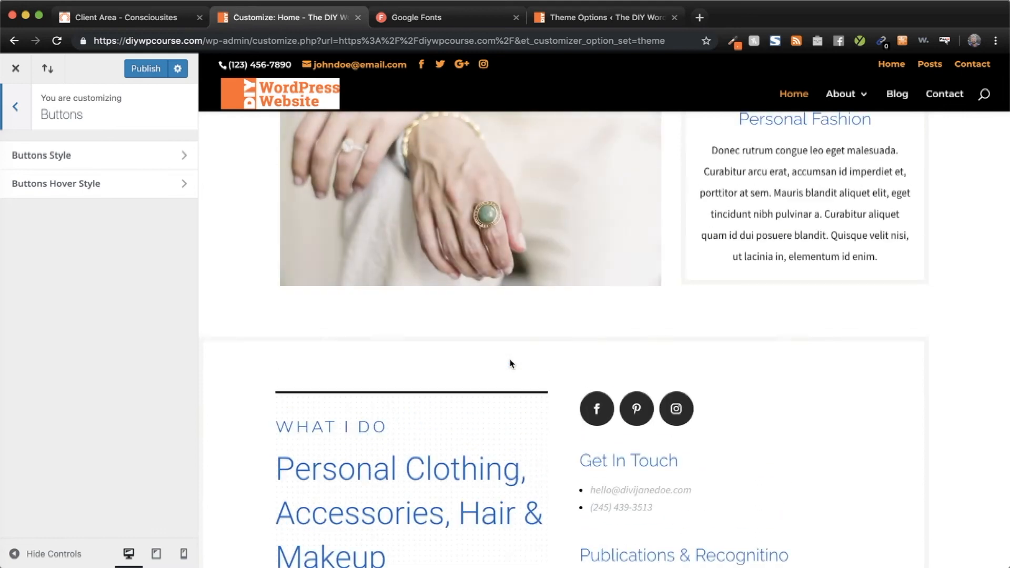
scroll(499, 358, up, 10)
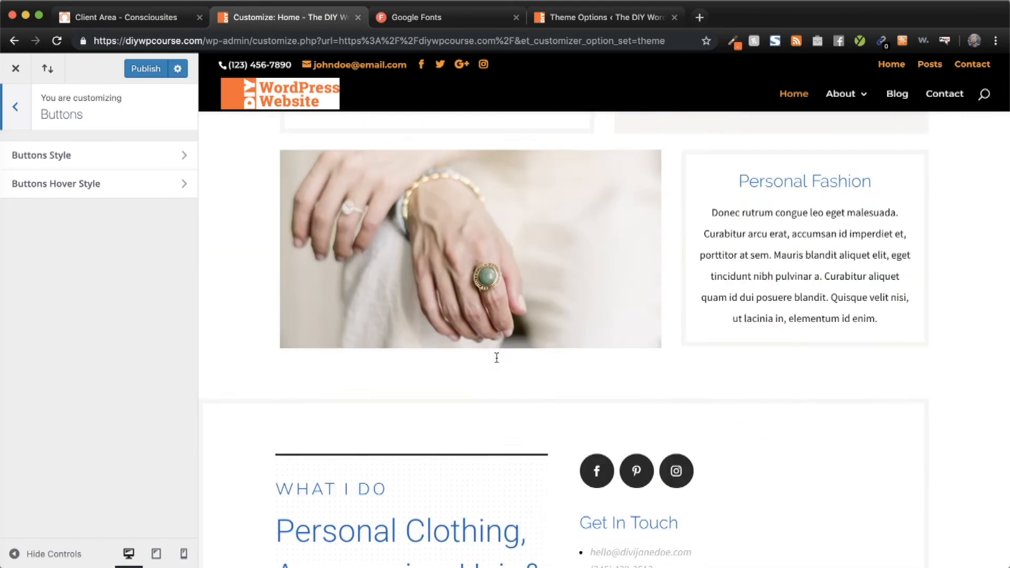
scroll(598, 298, up, 5)
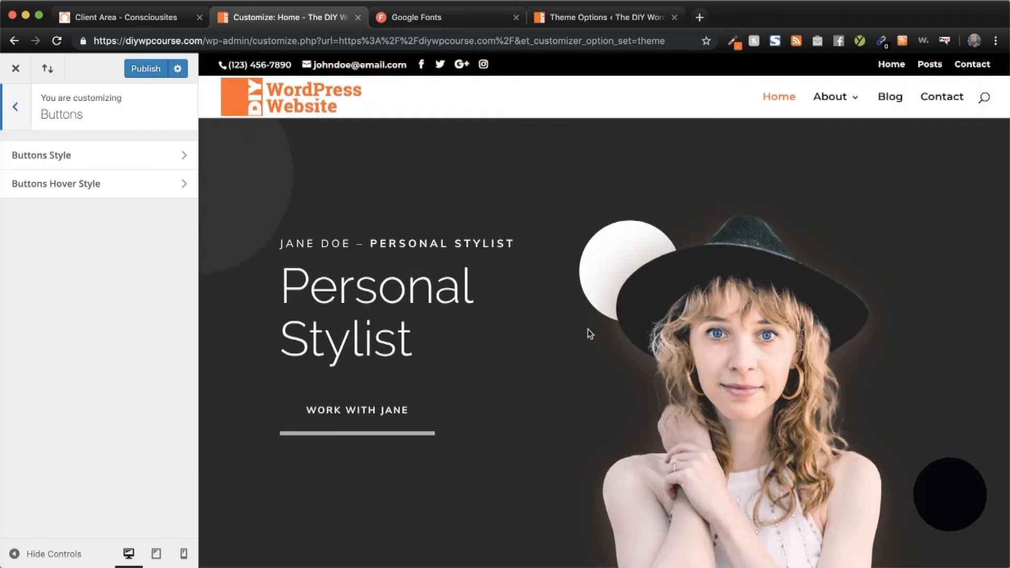
scroll(588, 334, down, 10)
scroll(582, 341, down, 7)
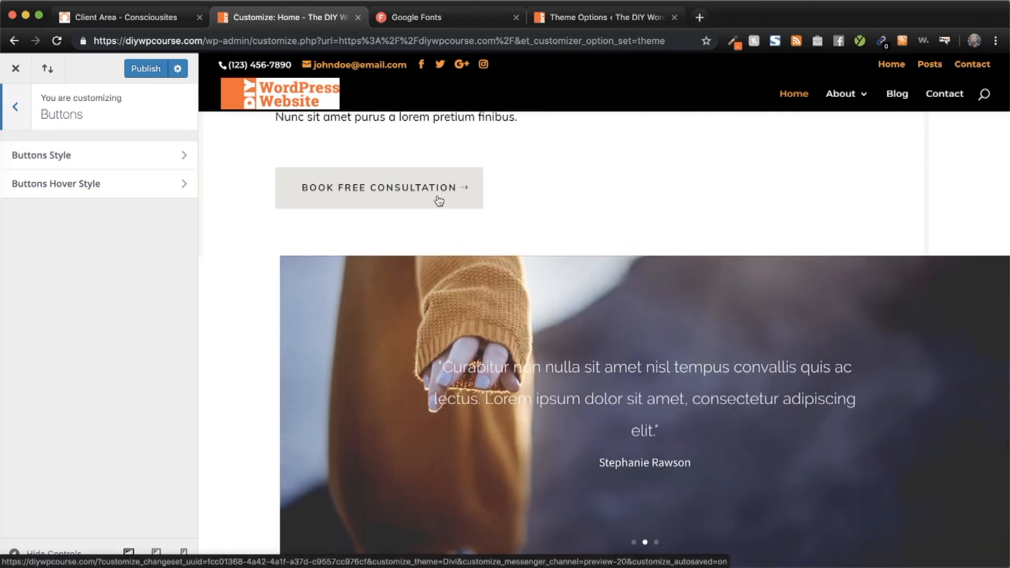
scroll(520, 244, down, 2)
scroll(526, 273, up, 3)
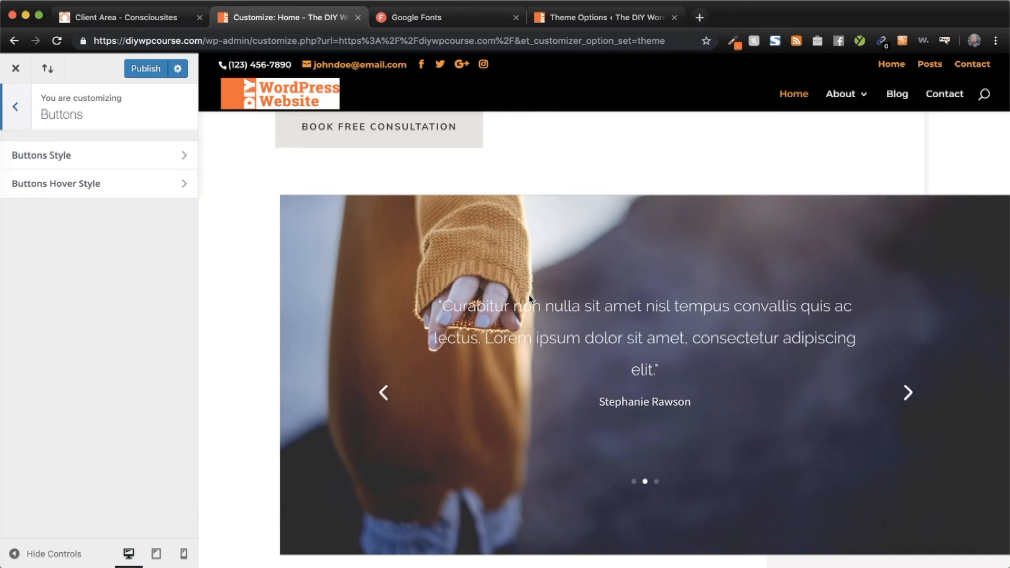
scroll(529, 299, down, 2)
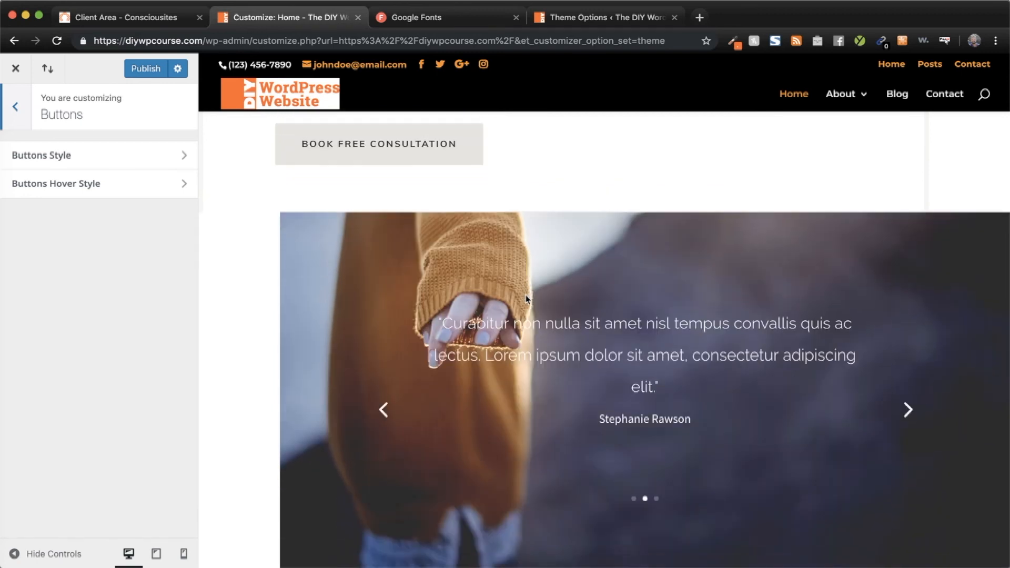
scroll(532, 310, down, 15)
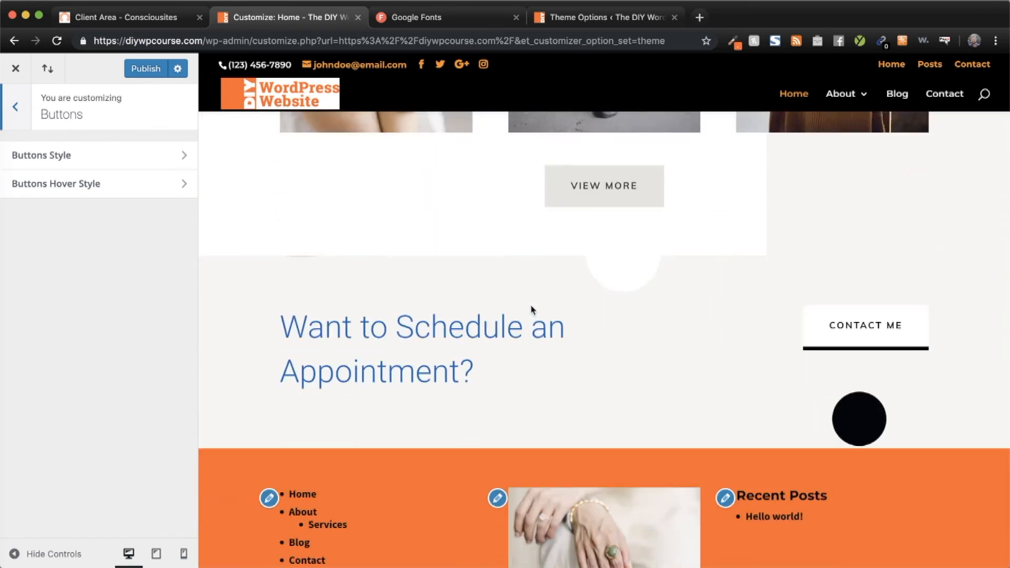
scroll(531, 309, up, 4)
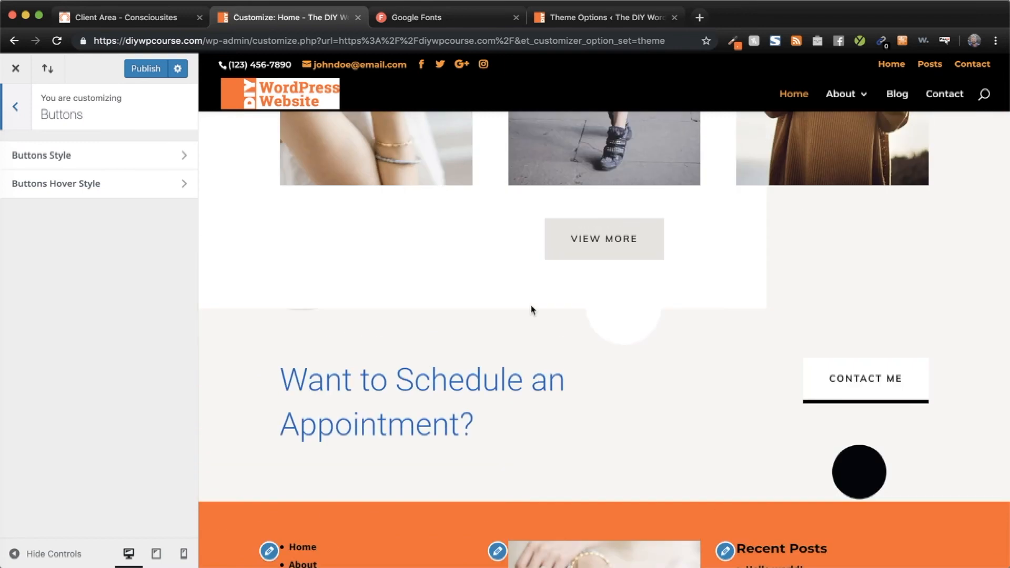
scroll(531, 309, down, 3)
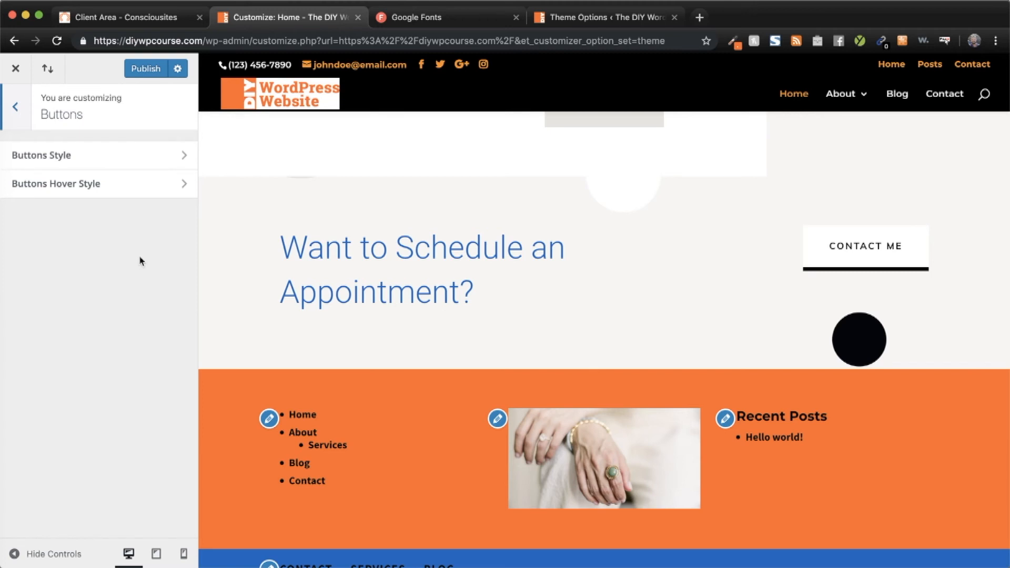
- Publish the theme customizer changes
click(147, 72)
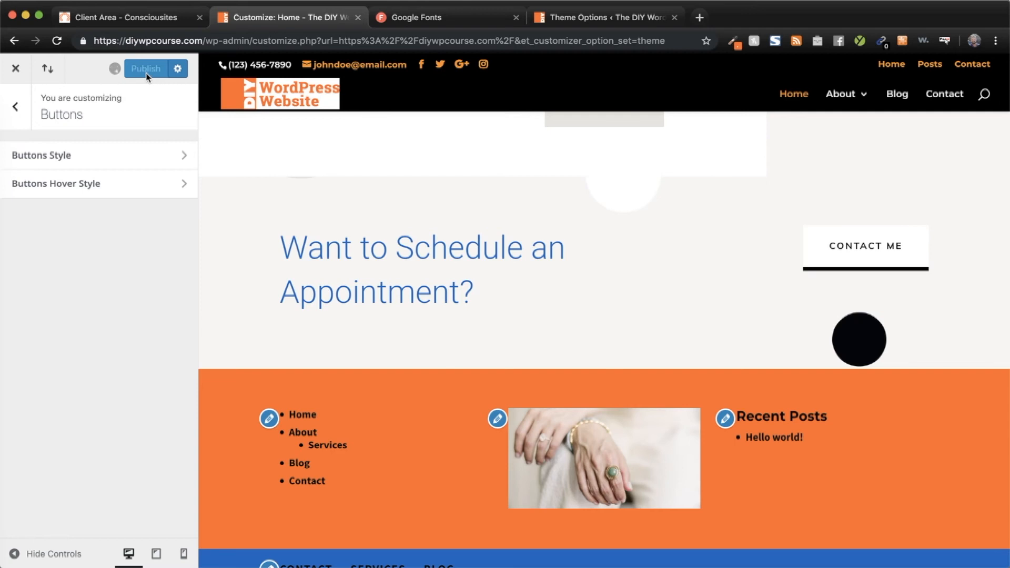
click(147, 74)
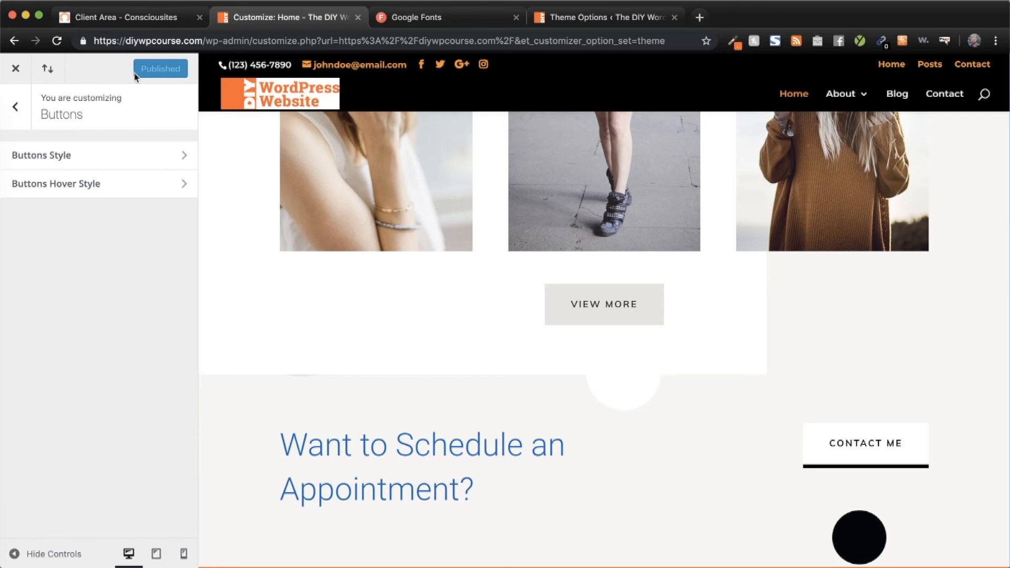
- Open the Contact page for editing from the site's admin pages list and launch it in the Divi Builder
click(565, 19)
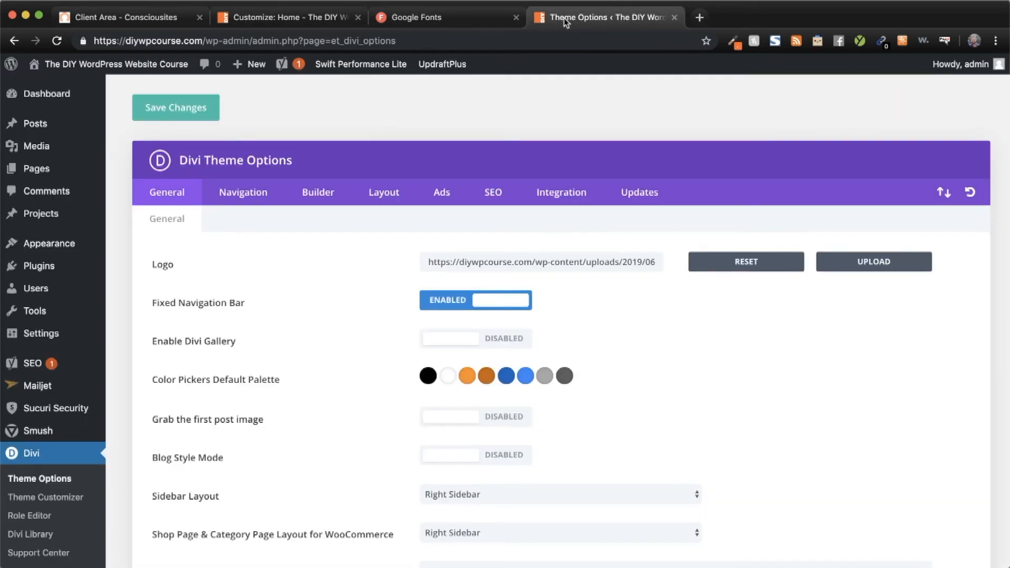
click(34, 170)
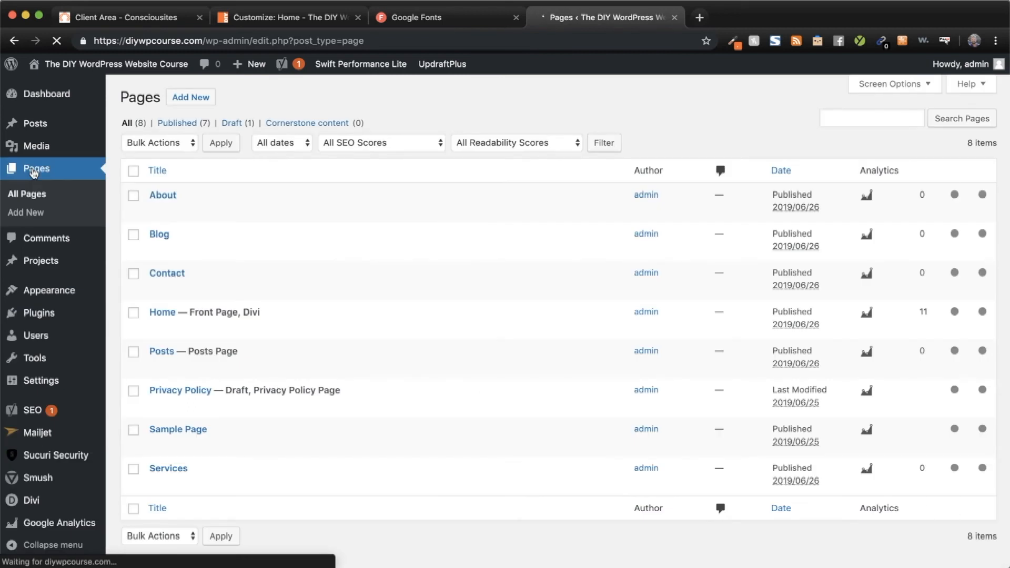
click(166, 273)
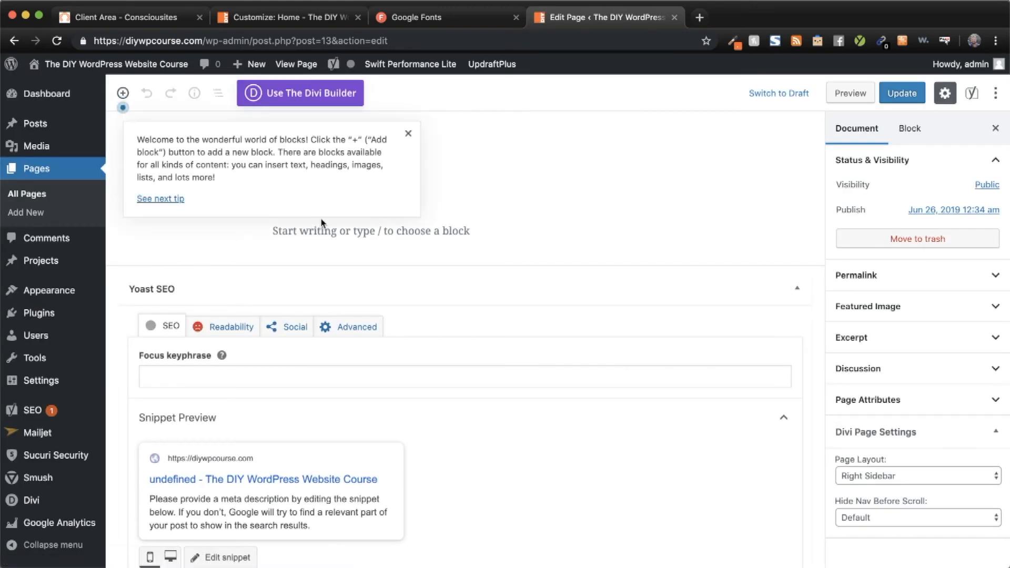
click(408, 134)
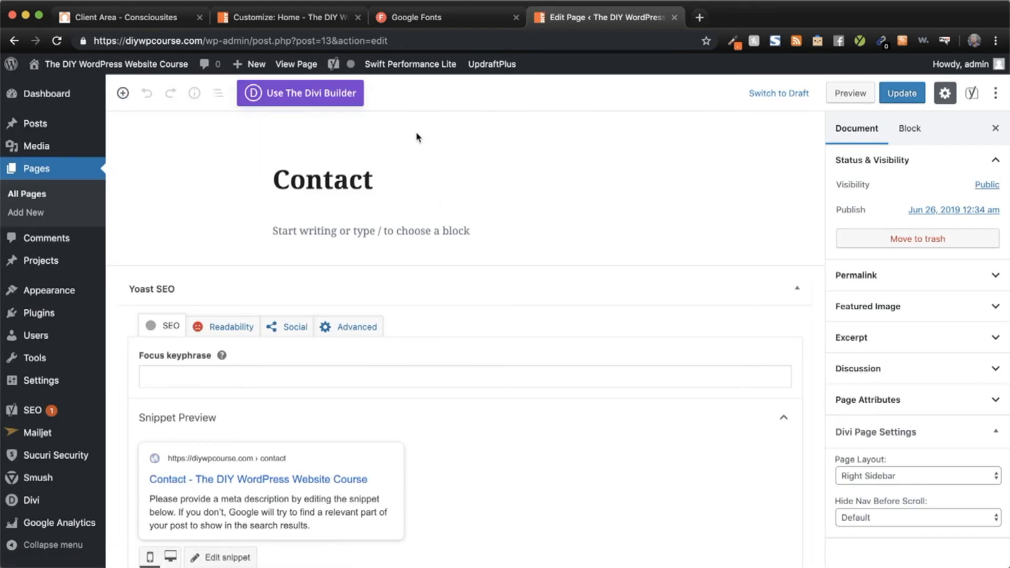
click(305, 98)
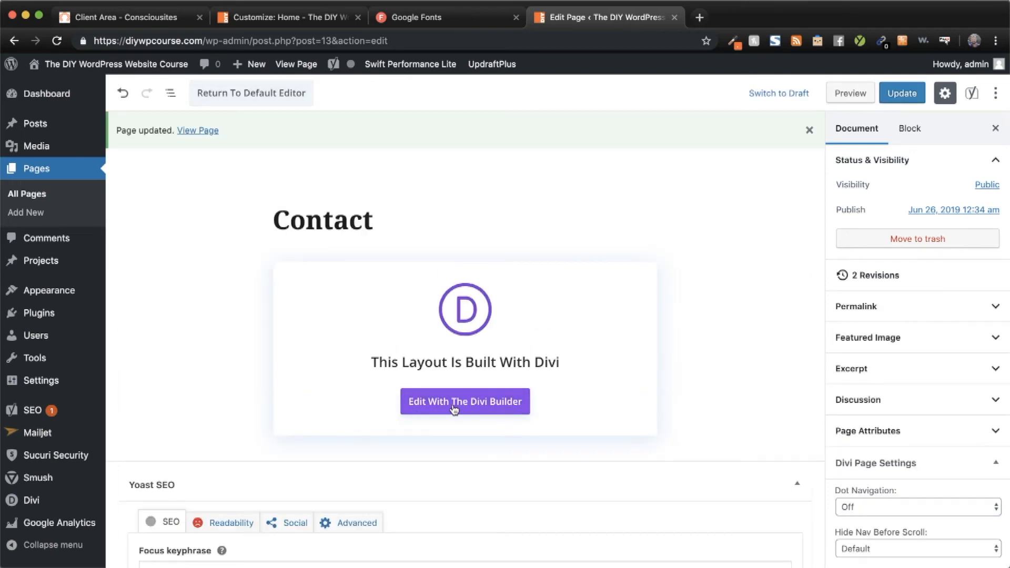
click(454, 410)
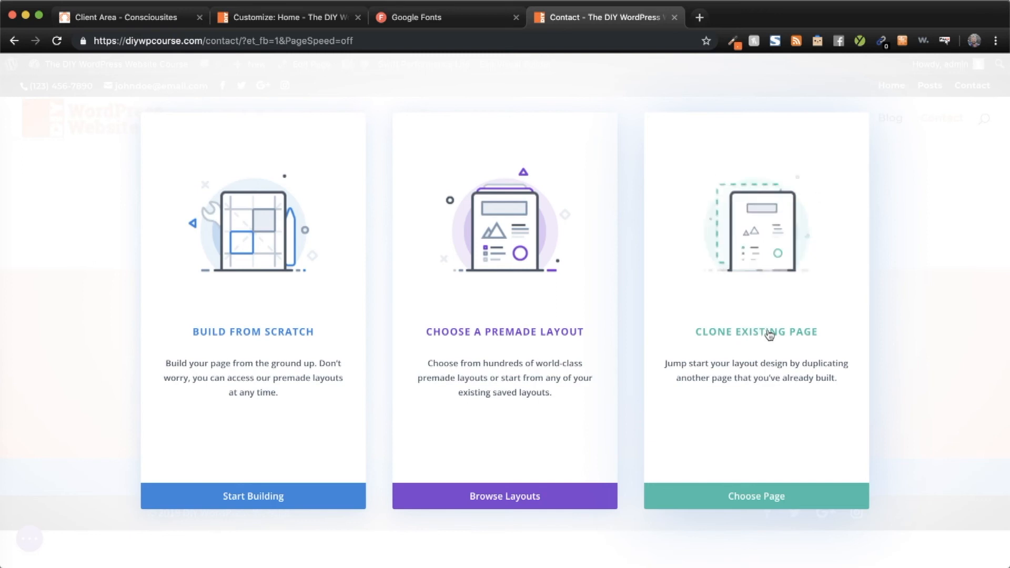
- Load the Contact layout from the premade Personal Stylist layout pack onto the page
click(507, 496)
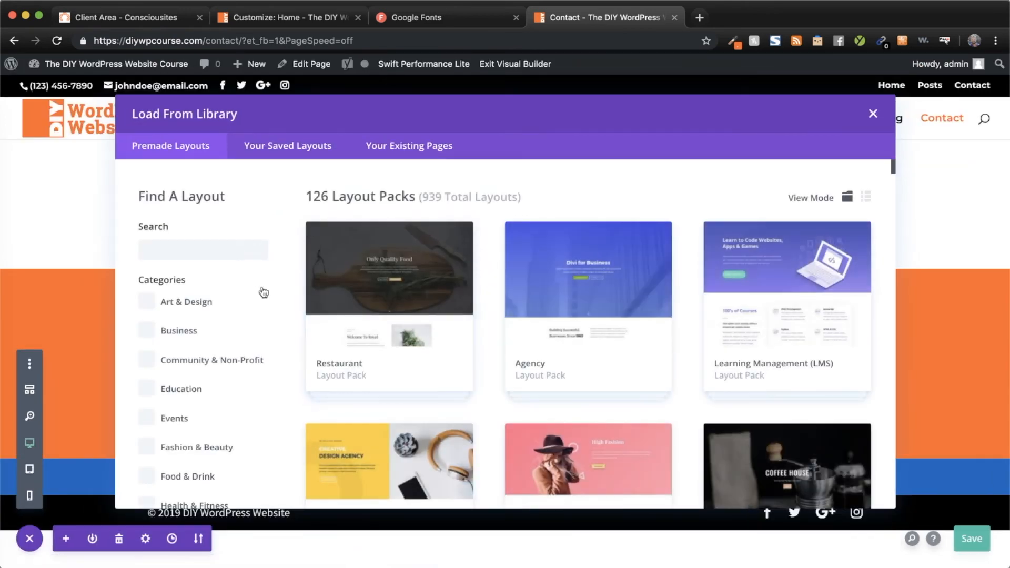
scroll(263, 290, down, 3)
scroll(265, 288, down, 15)
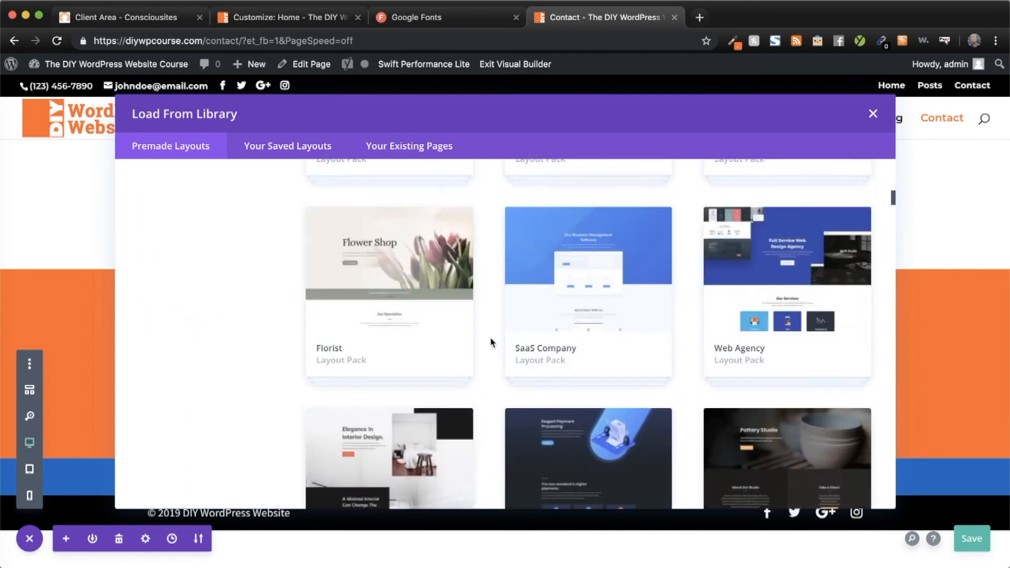
scroll(491, 343, down, 15)
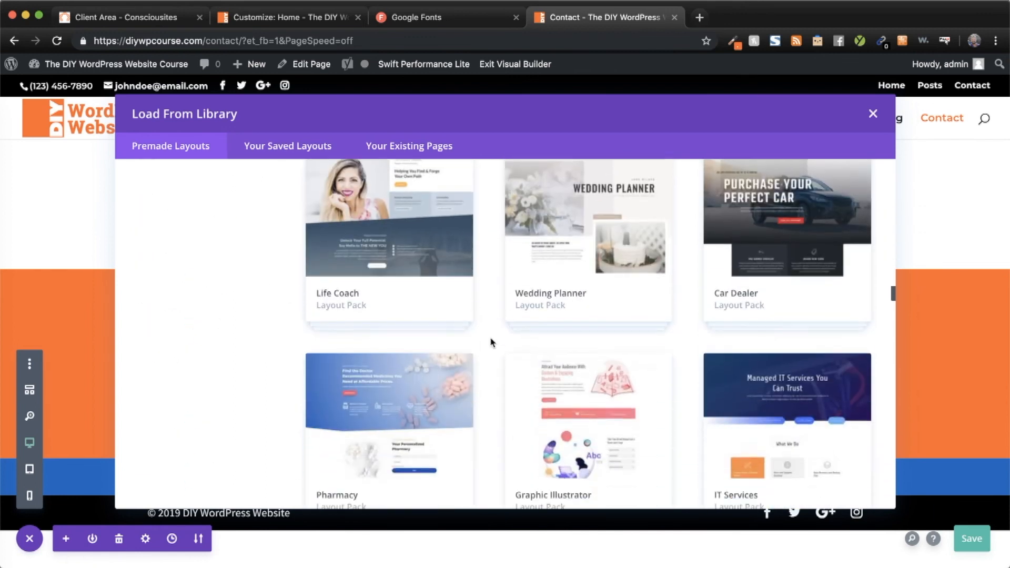
scroll(490, 343, down, 15)
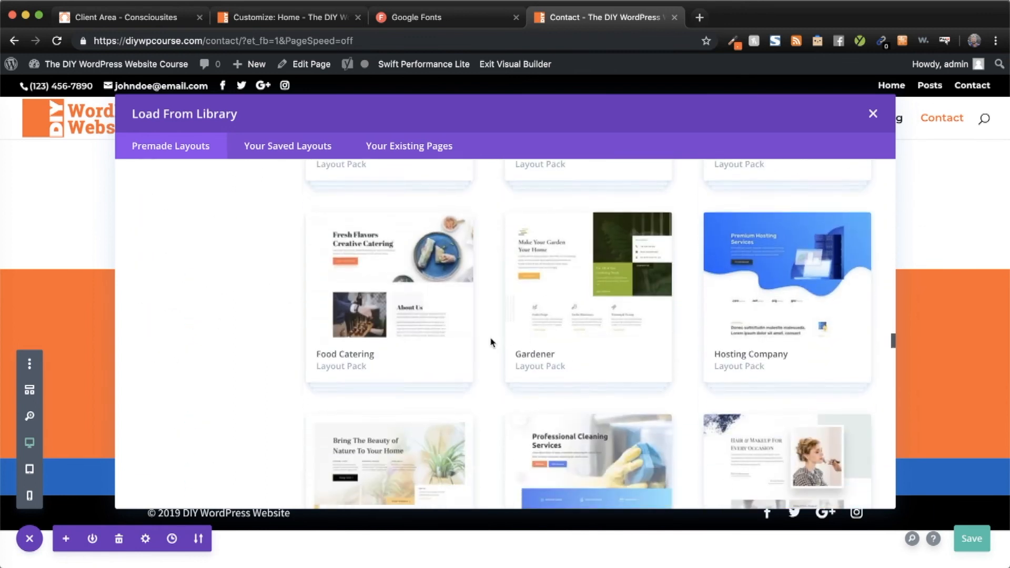
scroll(490, 342, down, 15)
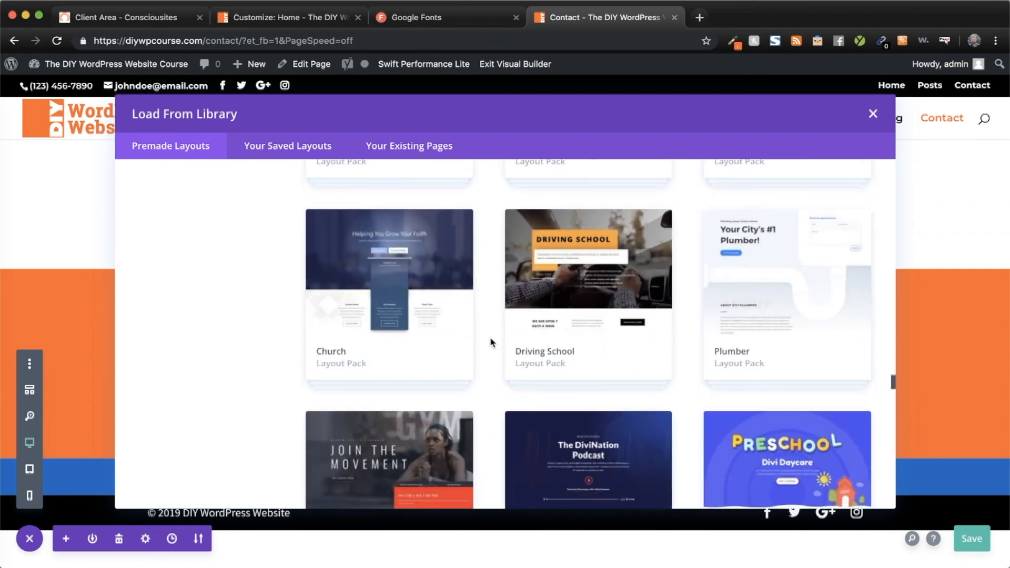
scroll(490, 343, down, 15)
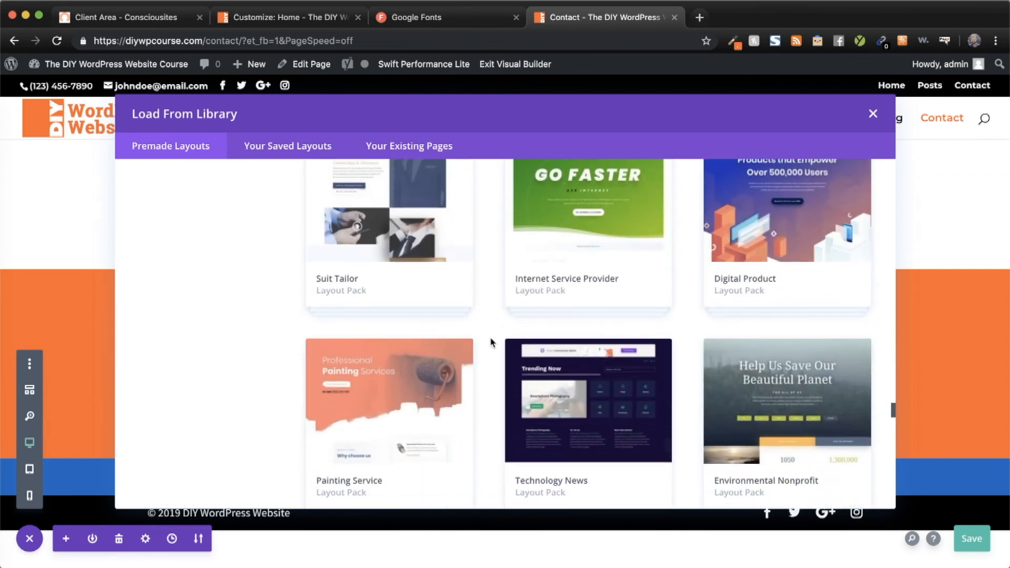
scroll(490, 342, down, 10)
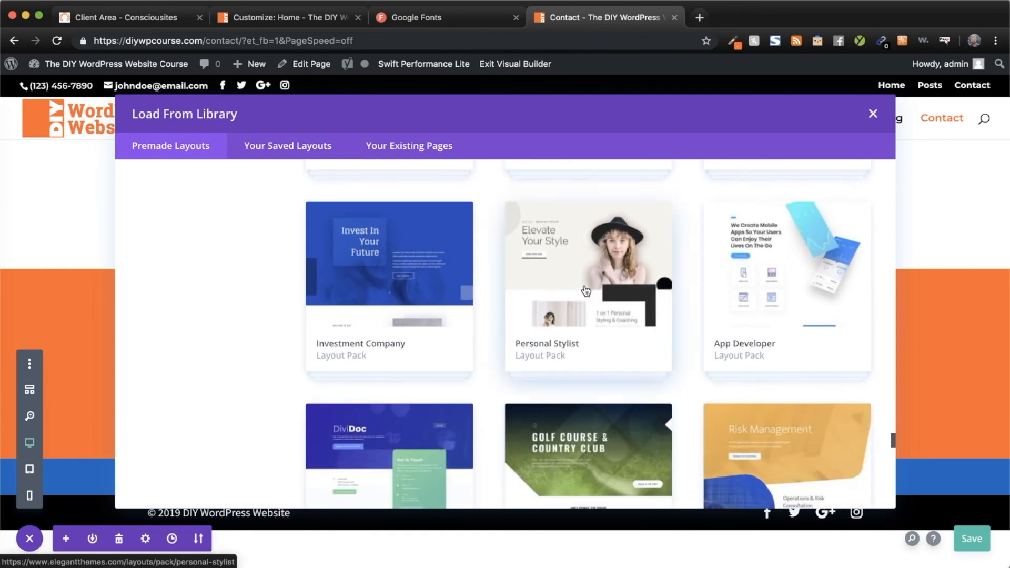
click(584, 285)
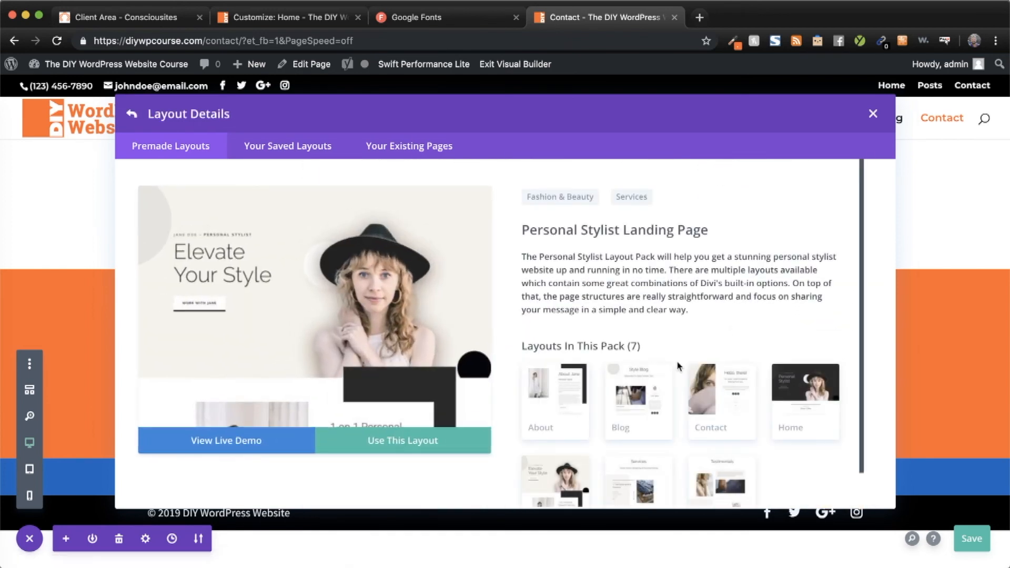
click(722, 400)
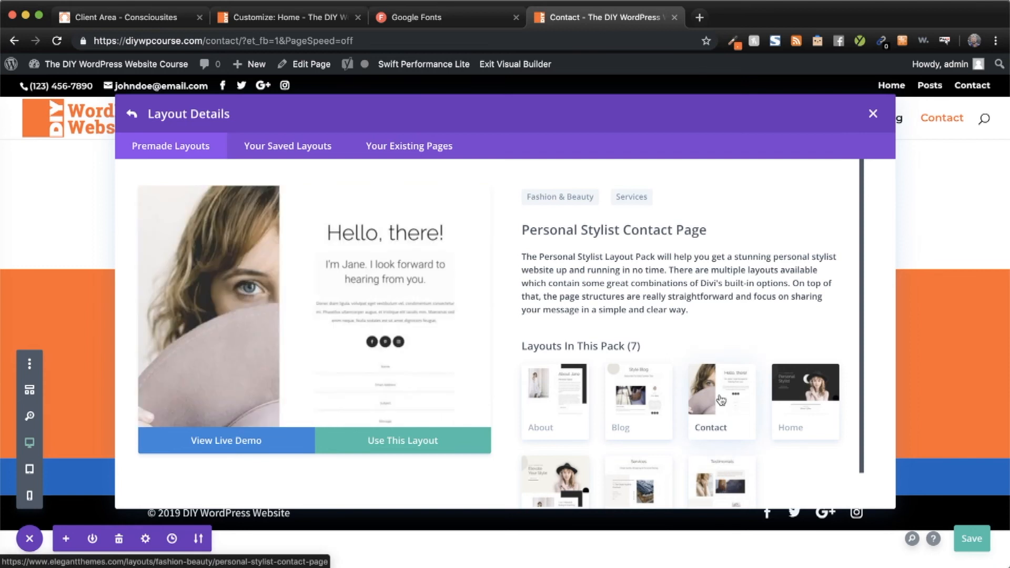
click(392, 446)
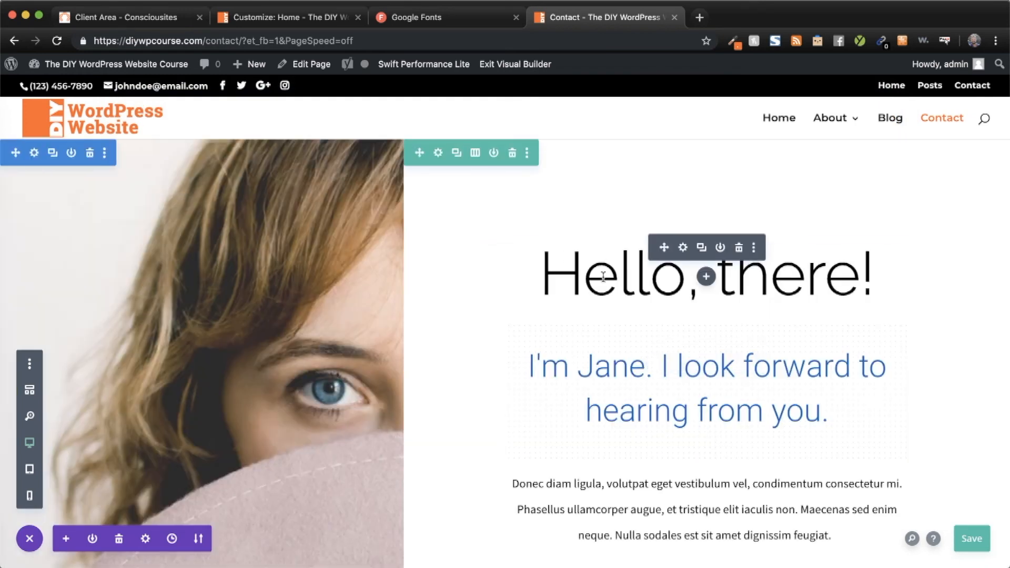
- Review the loaded contact layout from the heading and contact form down to the FAQ, subscribe form and footer
scroll(598, 287, down, 5)
scroll(598, 287, down, 8)
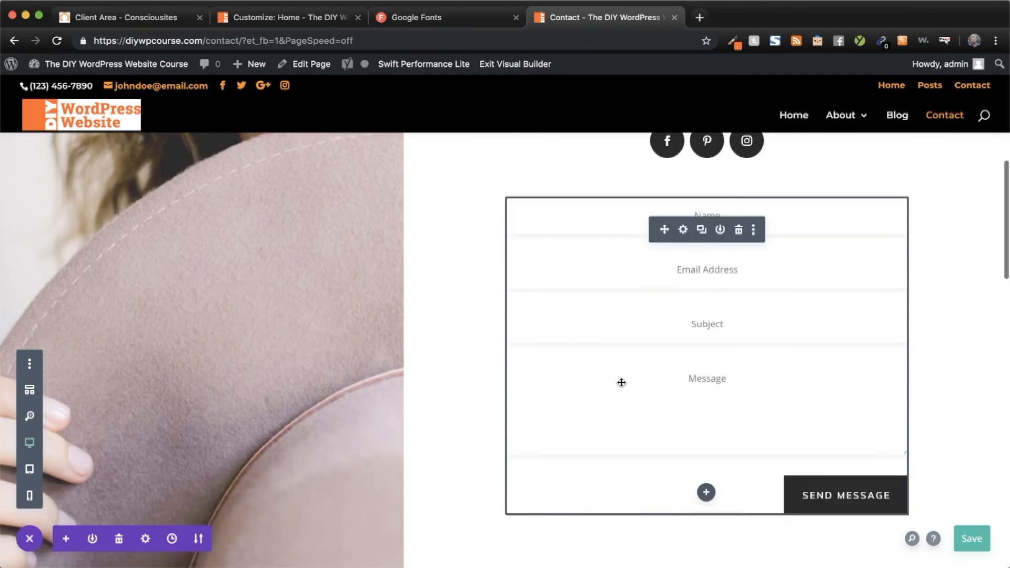
scroll(623, 379, down, 6)
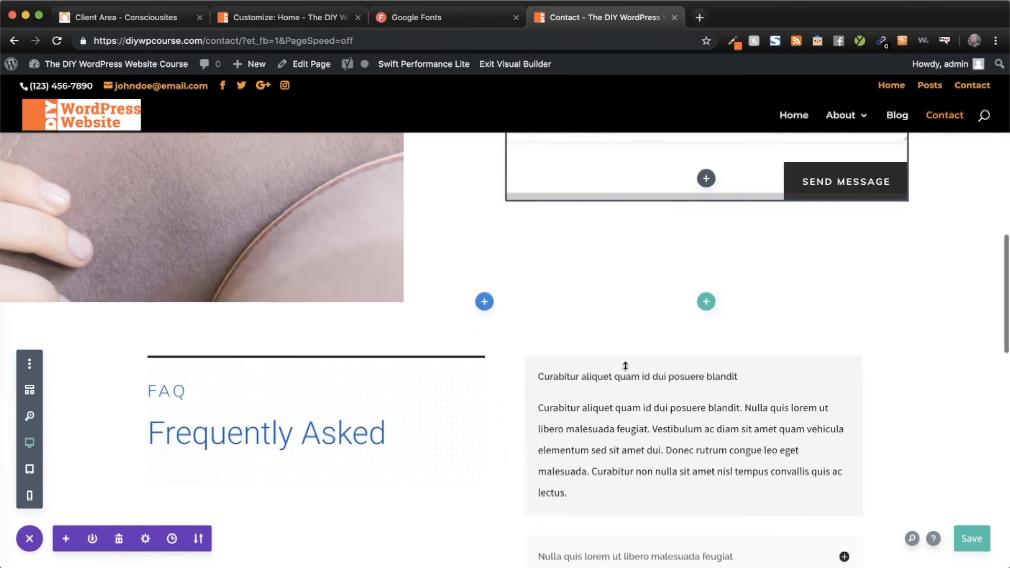
scroll(516, 394, down, 6)
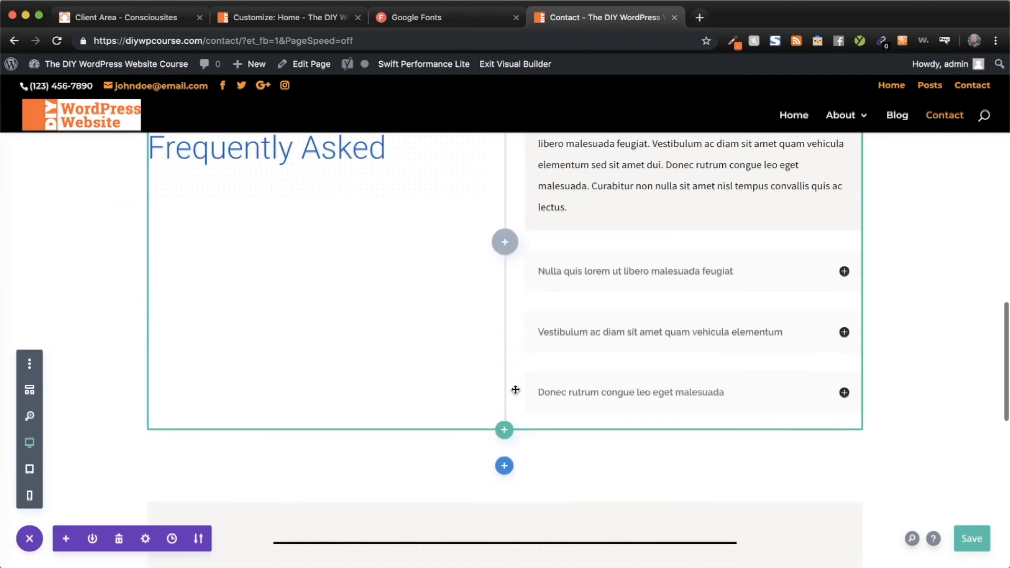
scroll(527, 390, down, 7)
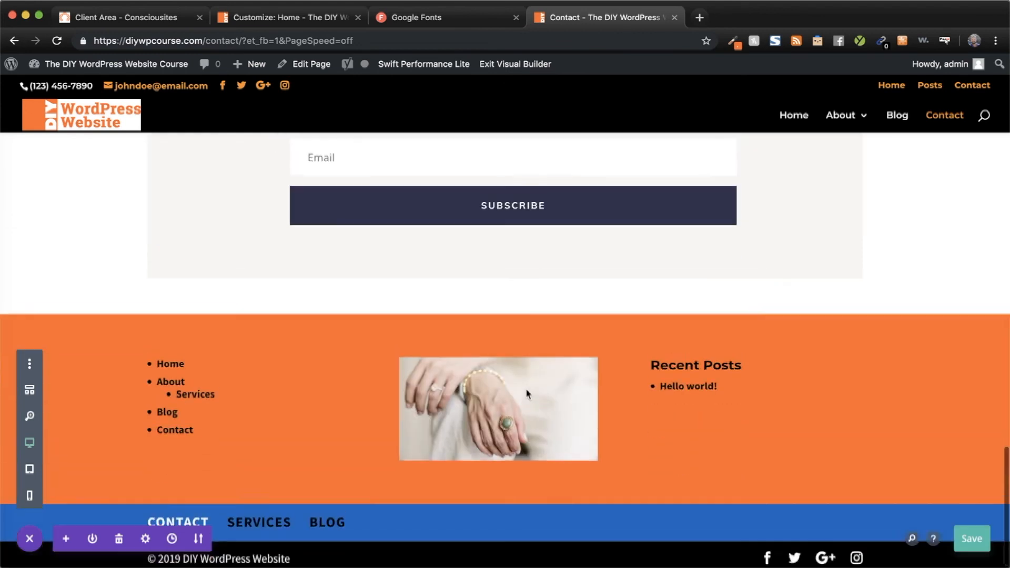
- Insert a Button module with the default Click Here text directly below the "Hello, there!" heading on the Contact page
scroll(526, 390, up, 2)
scroll(691, 299, up, 15)
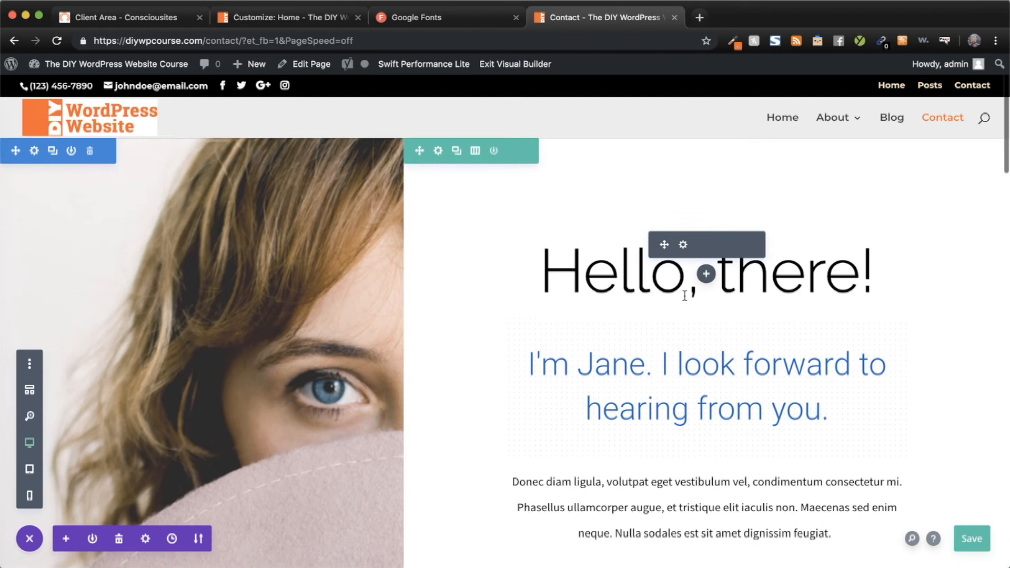
click(707, 276)
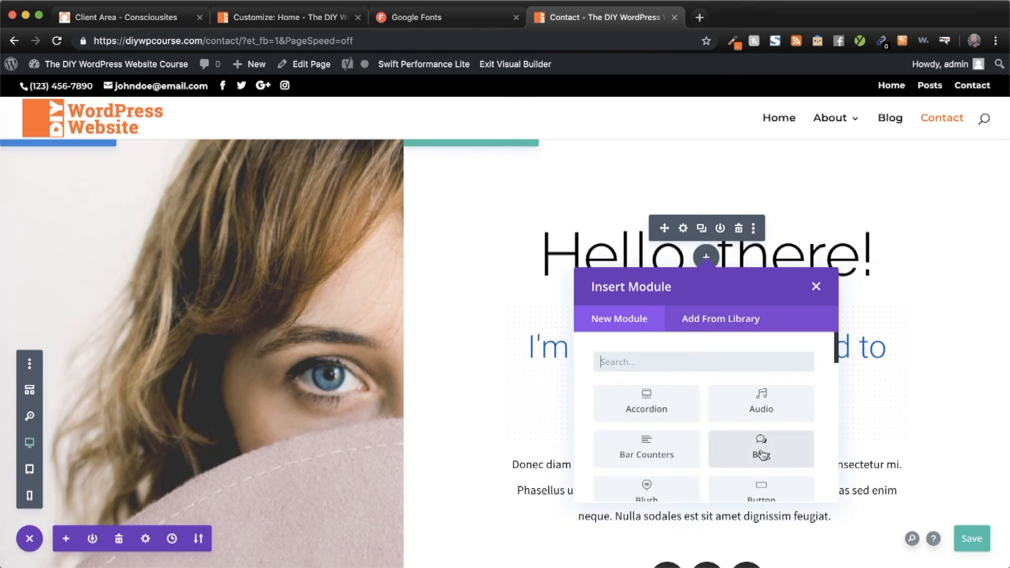
click(749, 486)
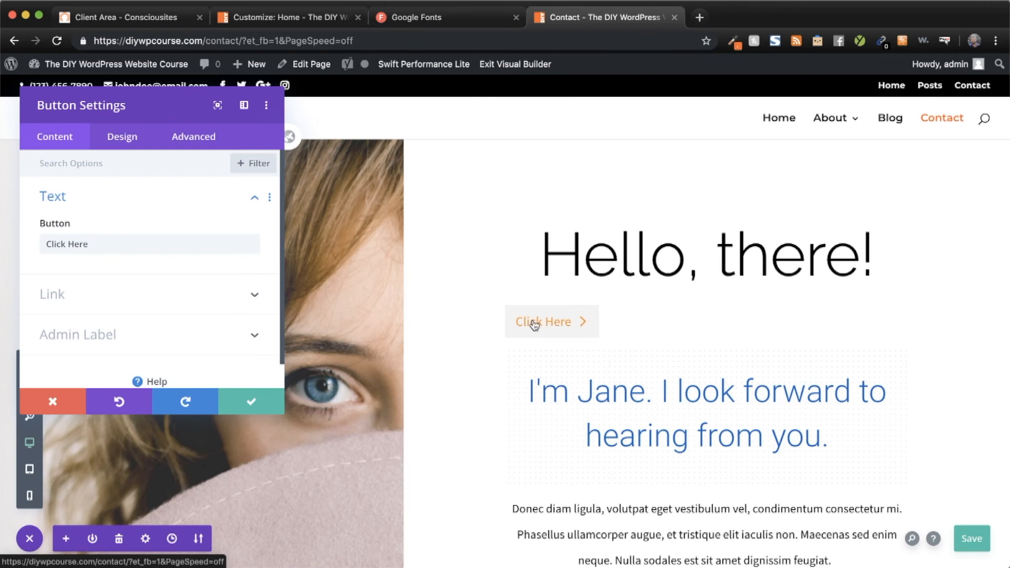
click(250, 405)
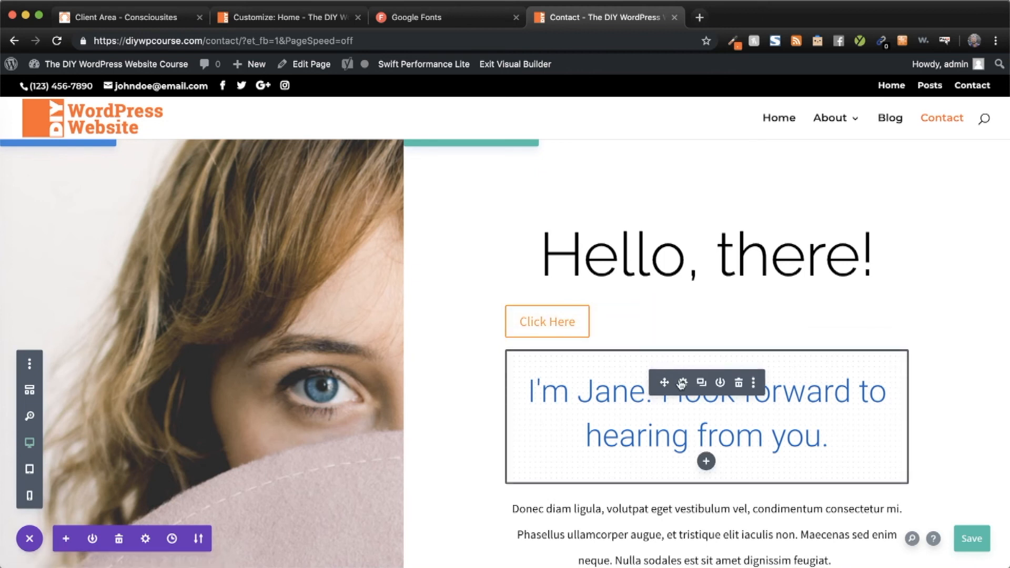
- Check the contact form's Send Message button and the Subscribe button, and save the Contact page
scroll(691, 392, down, 12)
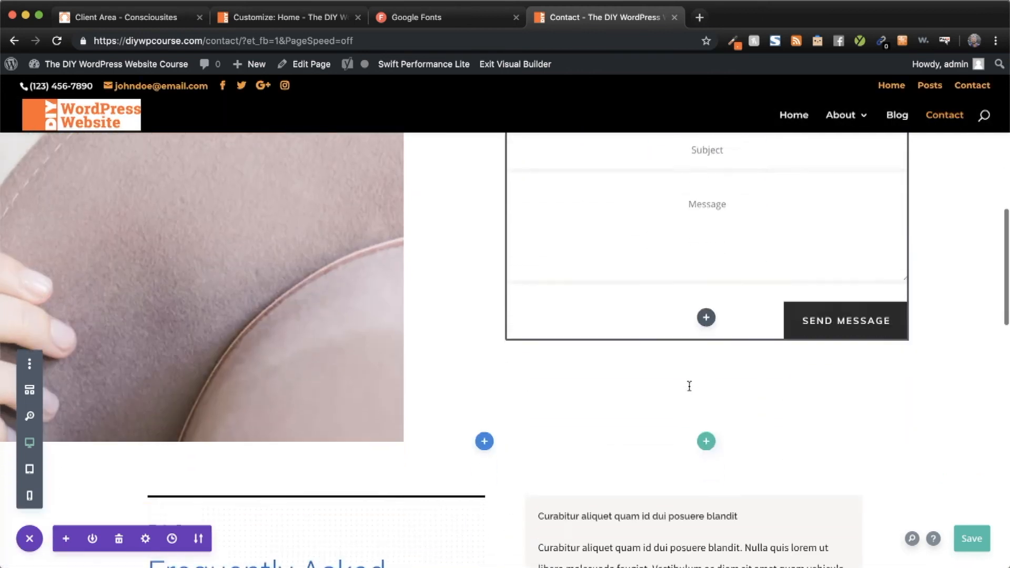
scroll(688, 383, up, 8)
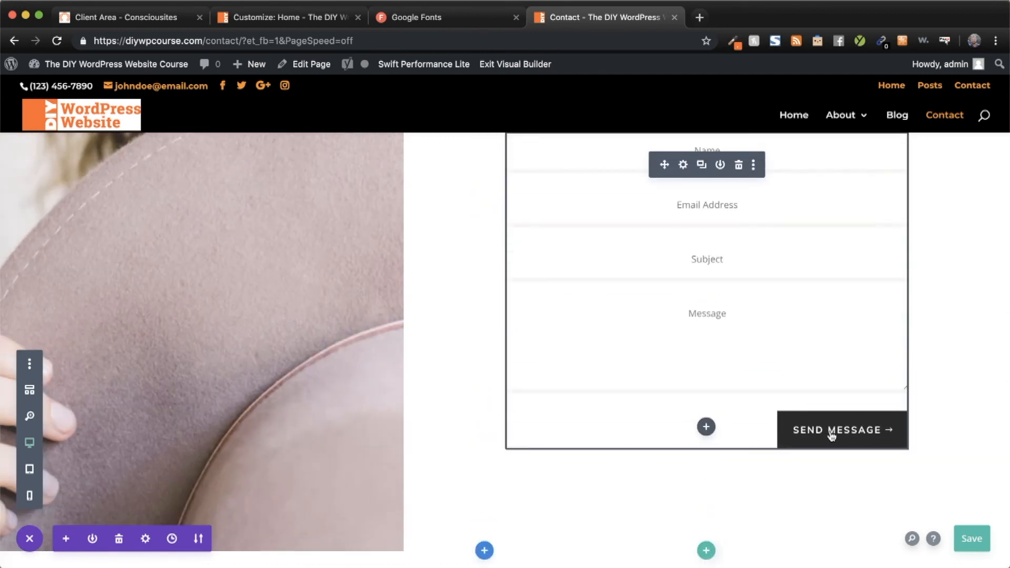
scroll(708, 410, down, 8)
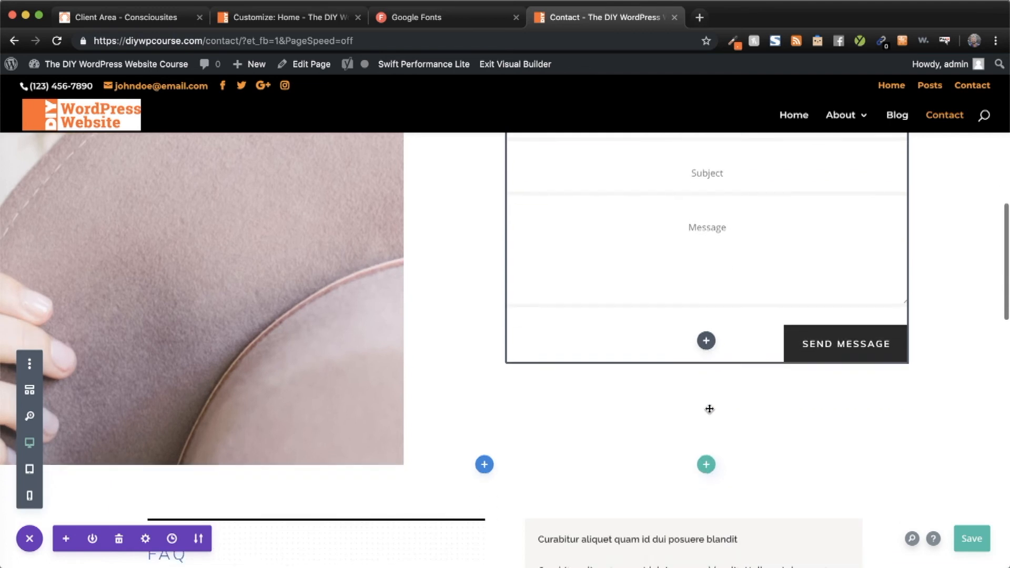
scroll(707, 410, down, 10)
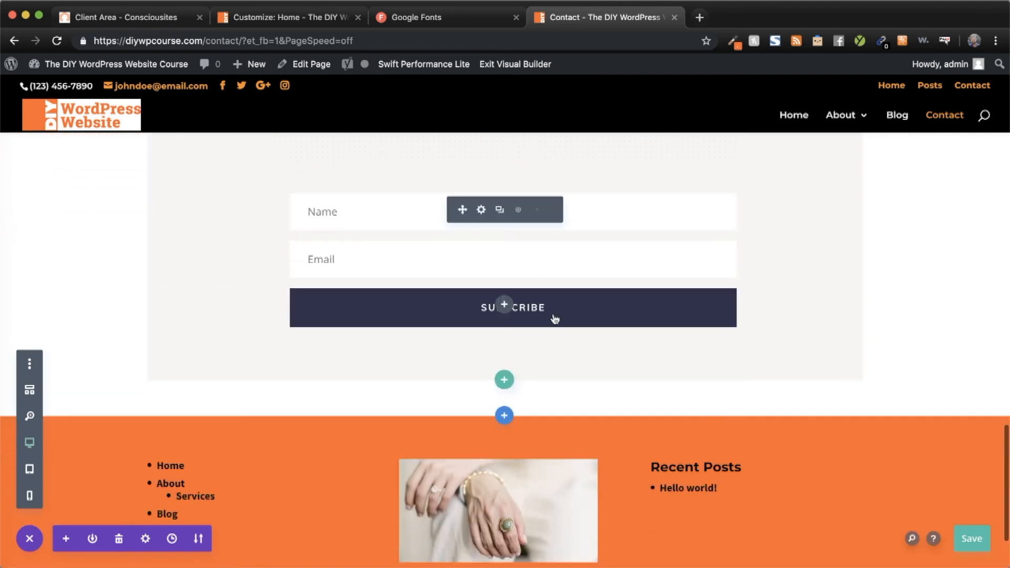
scroll(681, 320, up, 20)
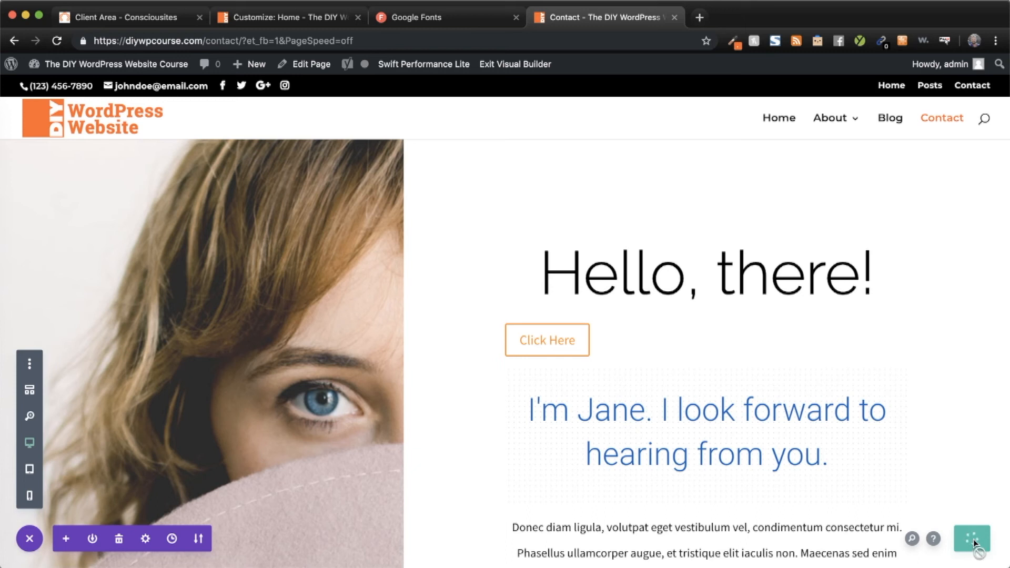
- Switch to the theme customizer and load the Contact page in its preview
click(285, 18)
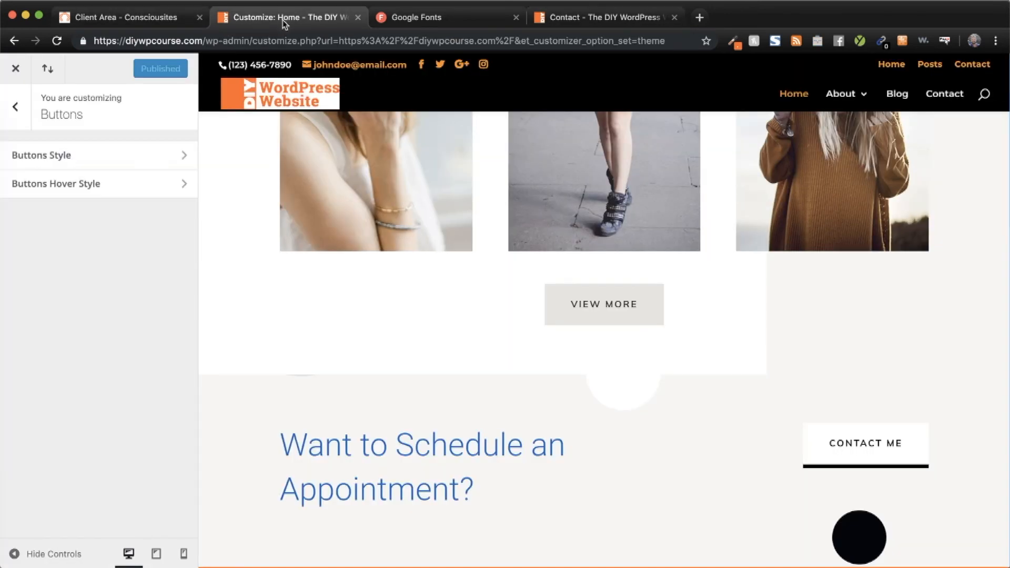
scroll(578, 252, up, 15)
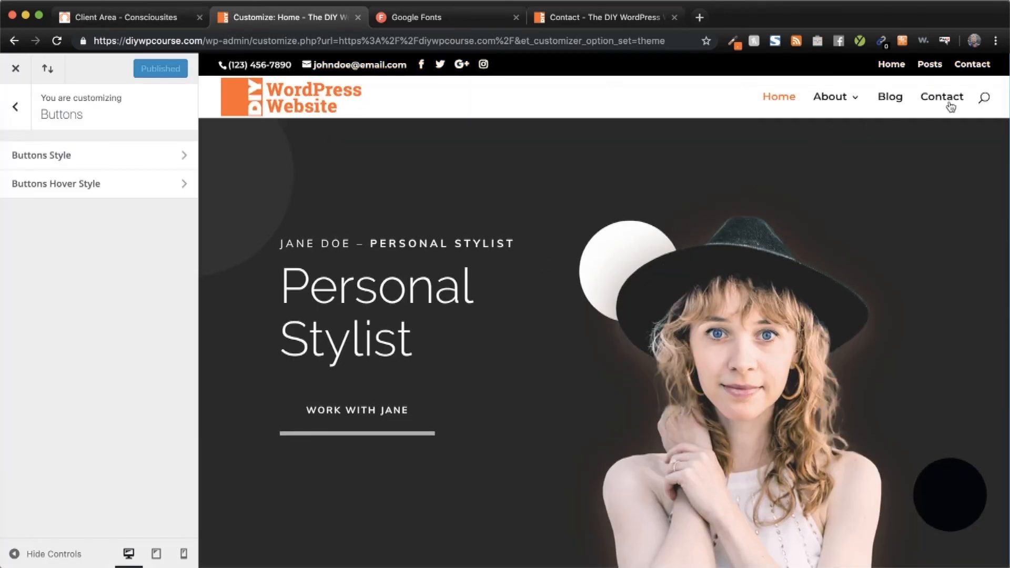
click(951, 106)
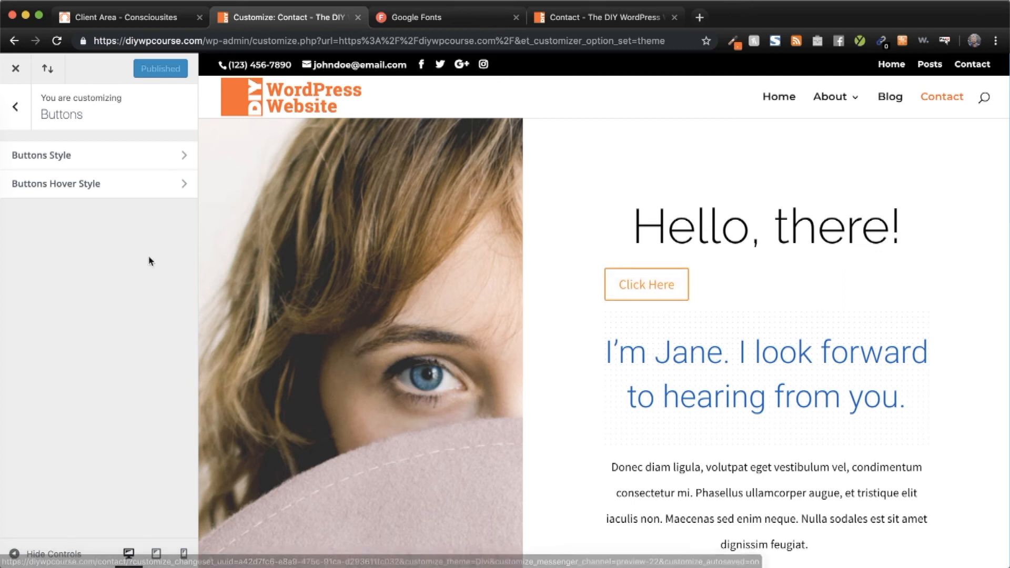
- In the Buttons Style settings, set the text size to 18 and the background color to opaque black, #000000
click(62, 156)
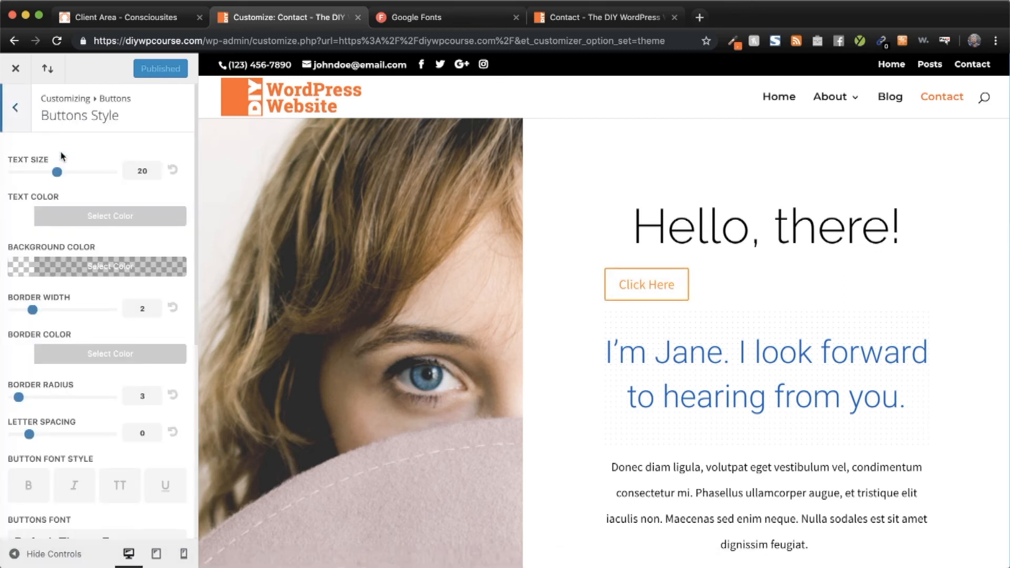
mouse_move(57, 172)
mouse_down()
mouse_move(90, 172)
mouse_move(46, 174)
mouse_up()
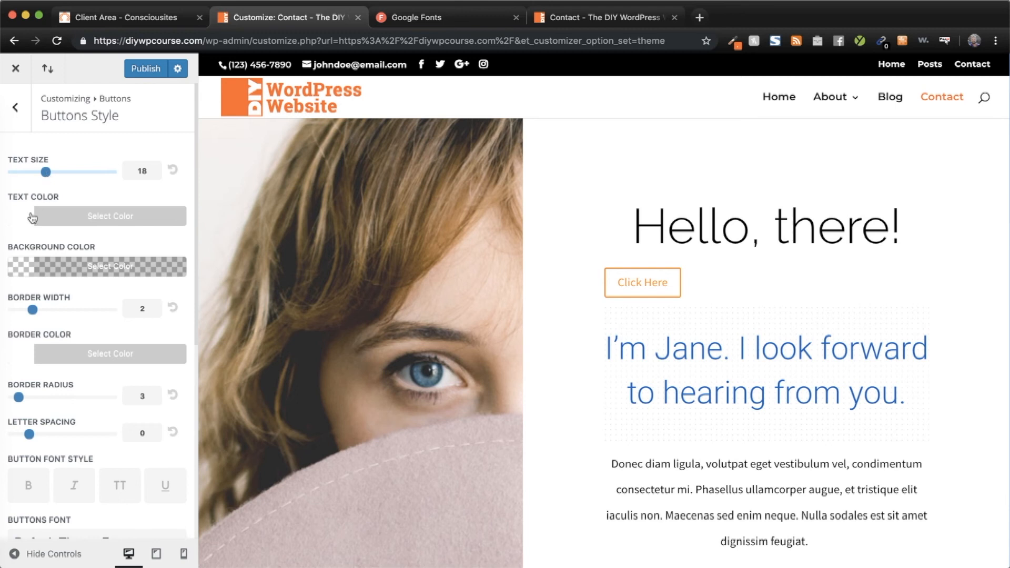
scroll(33, 217, down, 3)
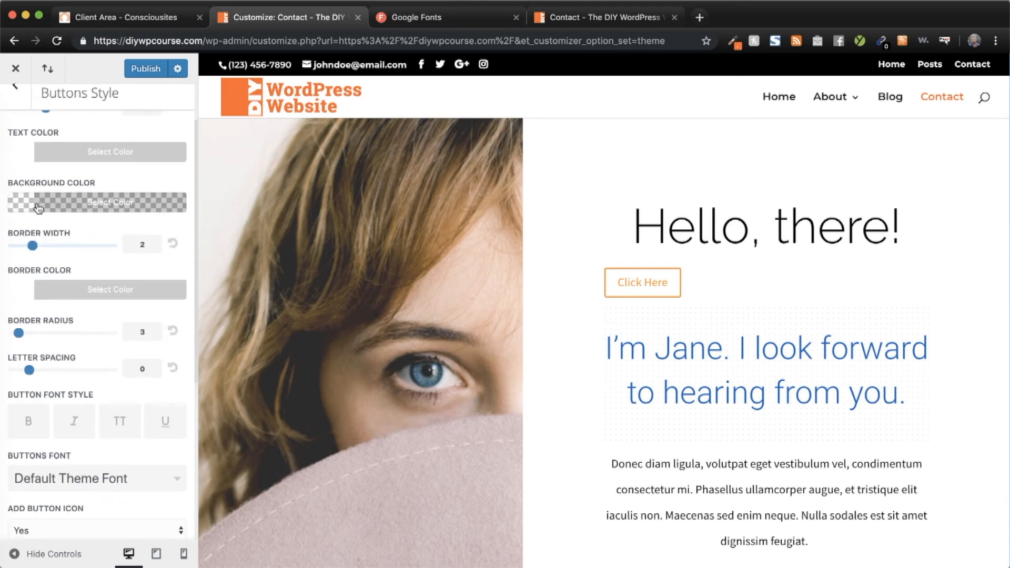
click(25, 207)
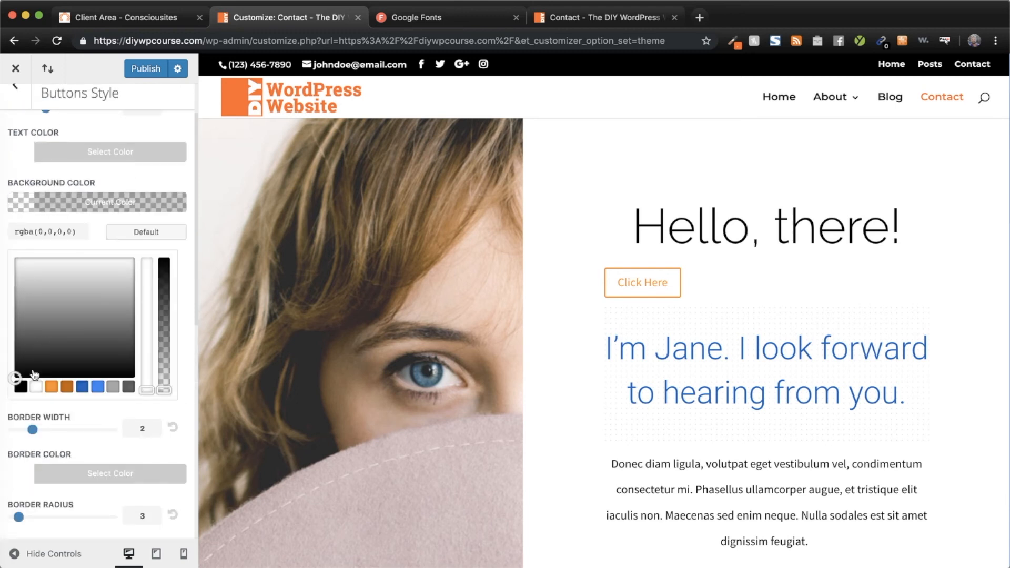
click(21, 389)
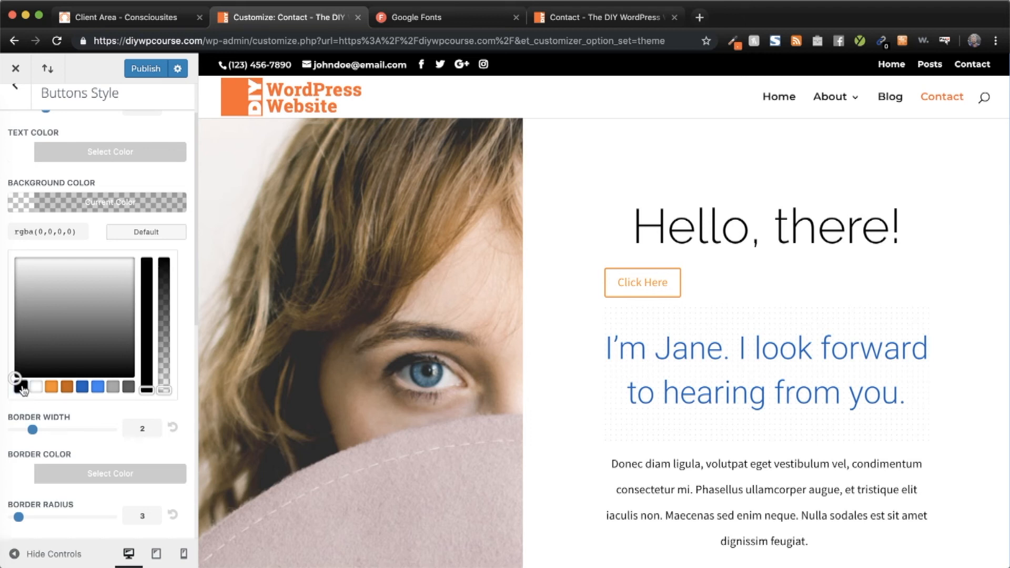
drag(158, 390, 161, 247)
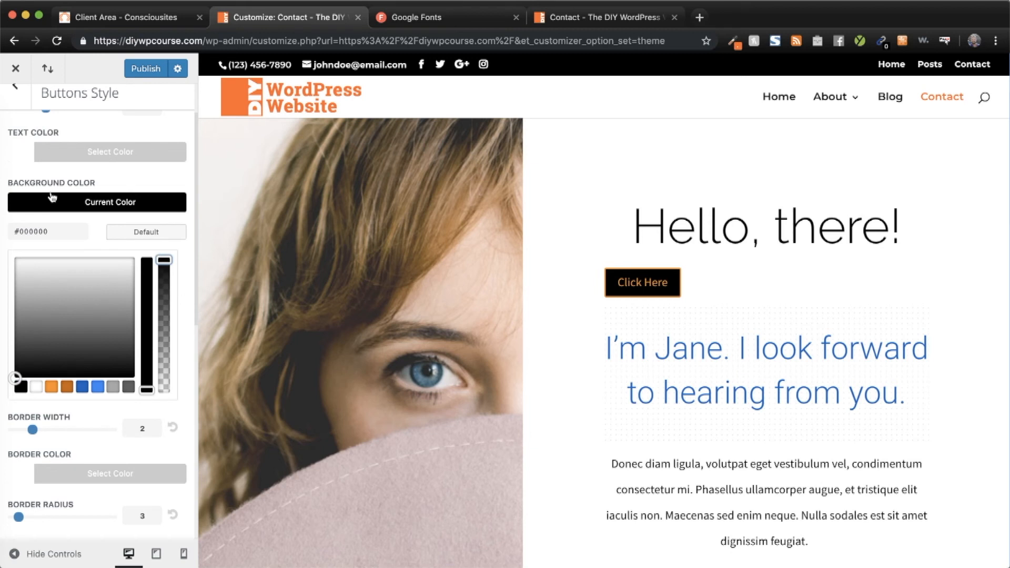
- Set the buttons' border width to 10 and the border color to black, #000000
scroll(55, 293, down, 2)
drag(37, 375, 112, 374)
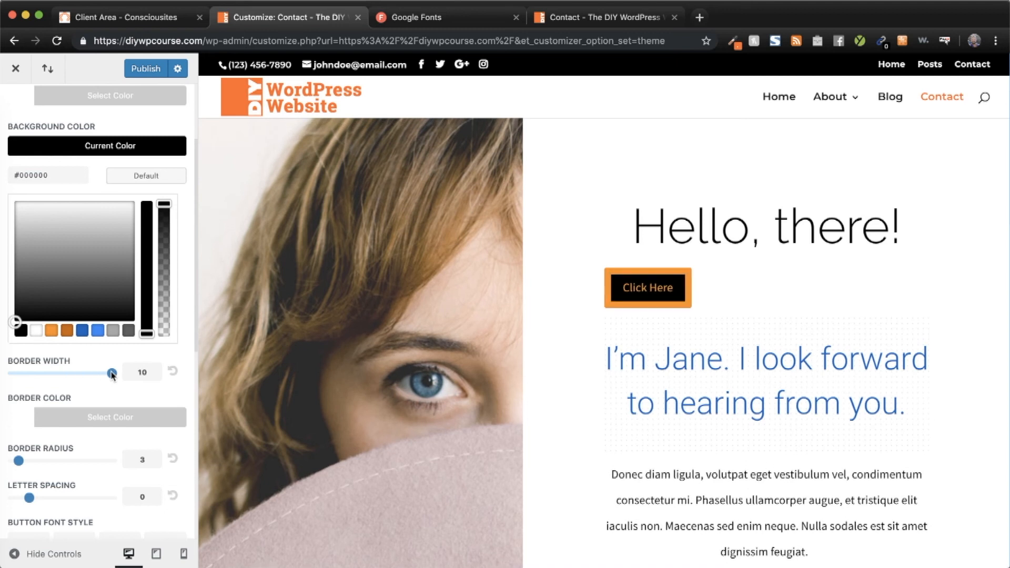
click(112, 374)
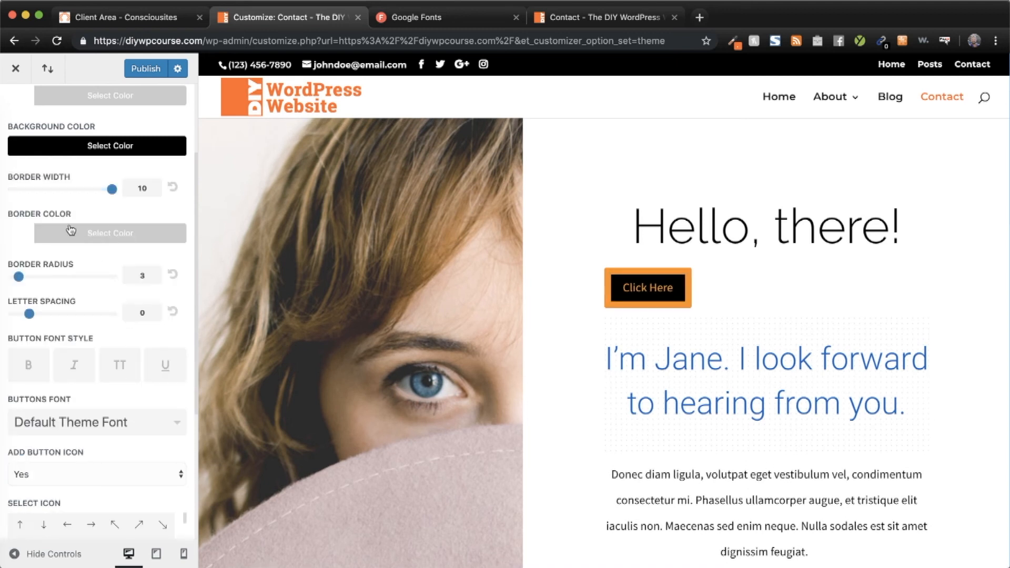
click(20, 234)
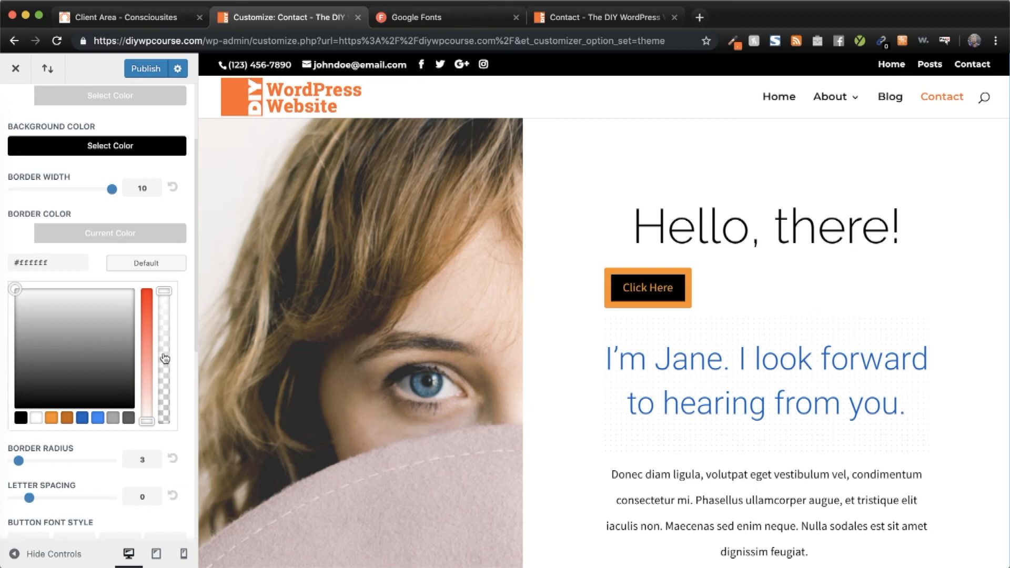
click(23, 417)
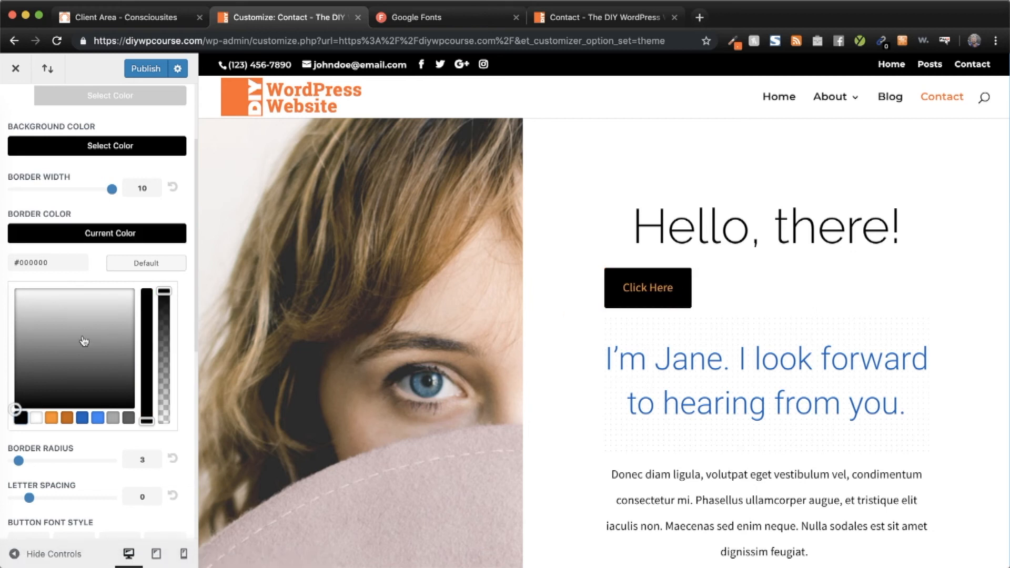
- Set the buttons' border radius to 50 and the letter spacing to 1
scroll(84, 342, down, 1)
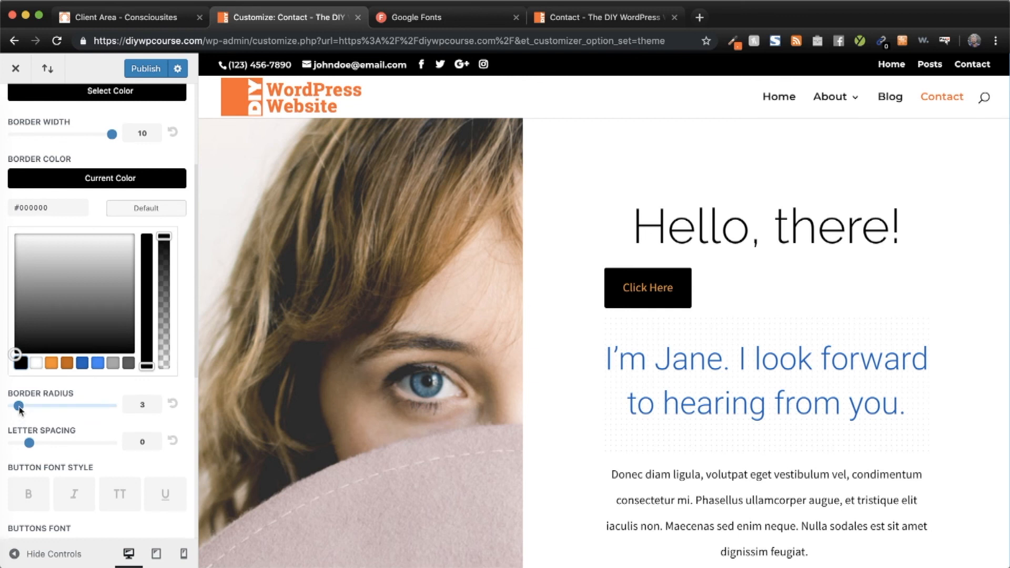
drag(19, 410, 111, 410)
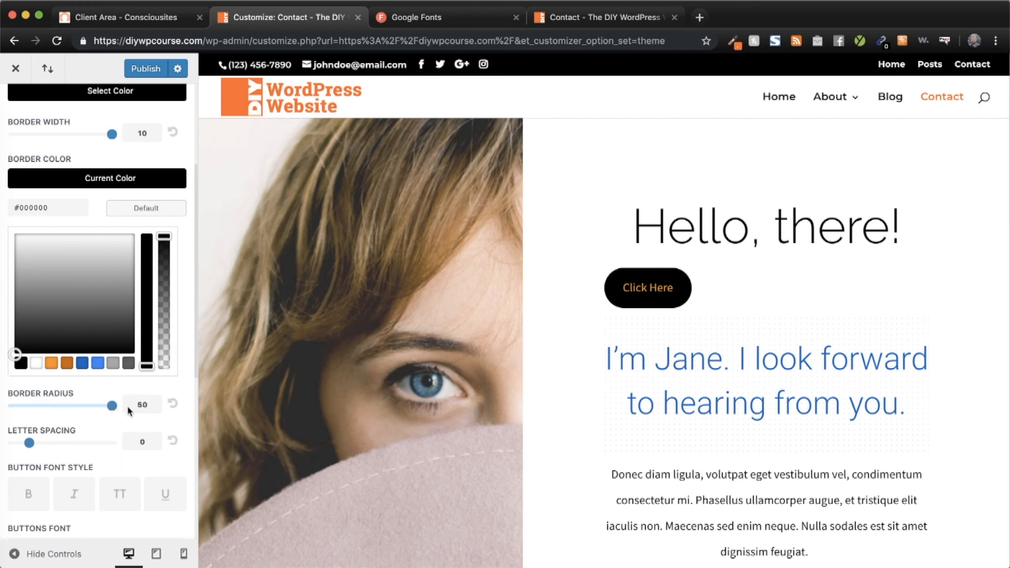
click(128, 411)
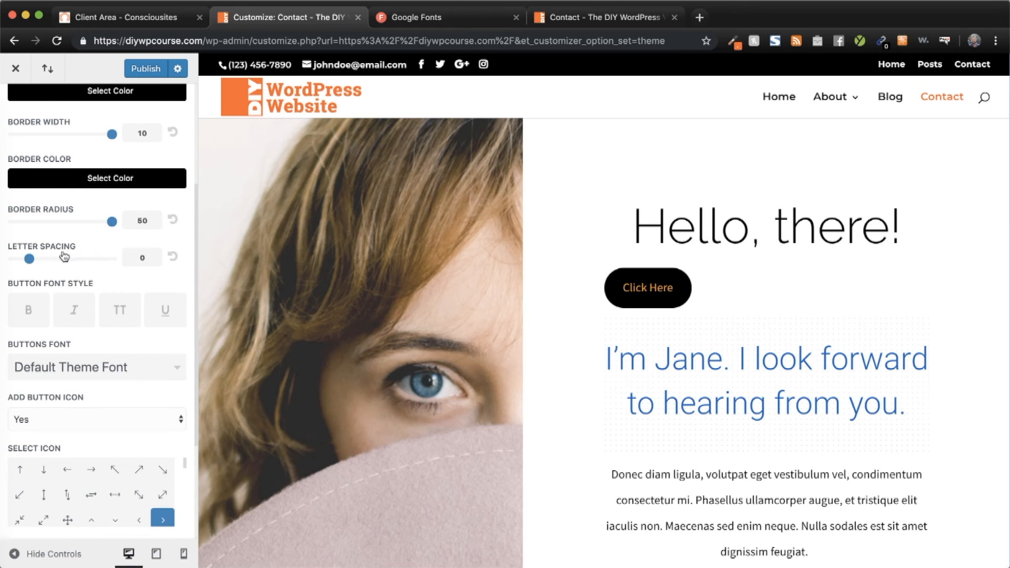
drag(30, 259, 39, 259)
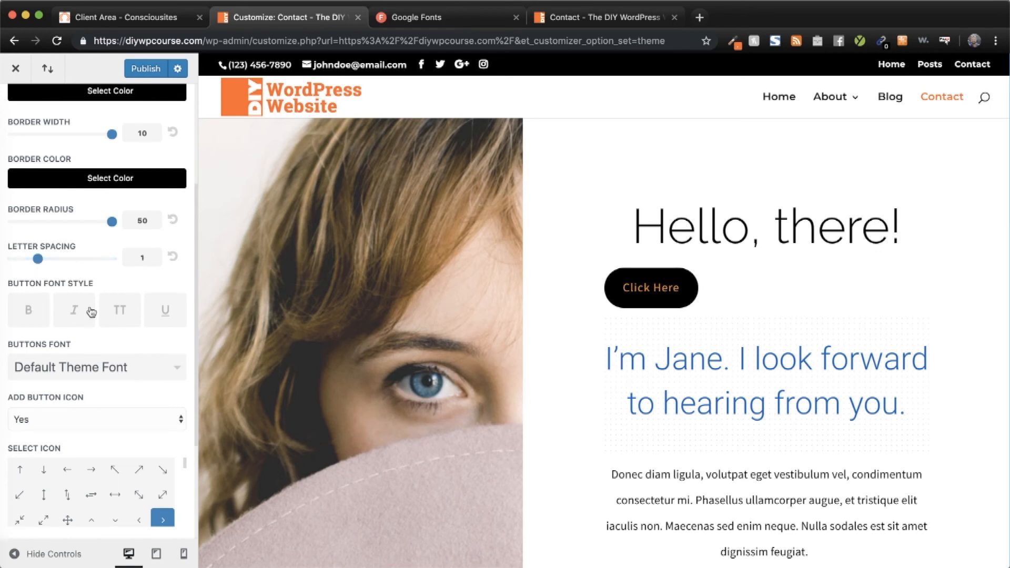
- Make the button text uppercase and bold, and set the buttons font to Montserrat
click(120, 311)
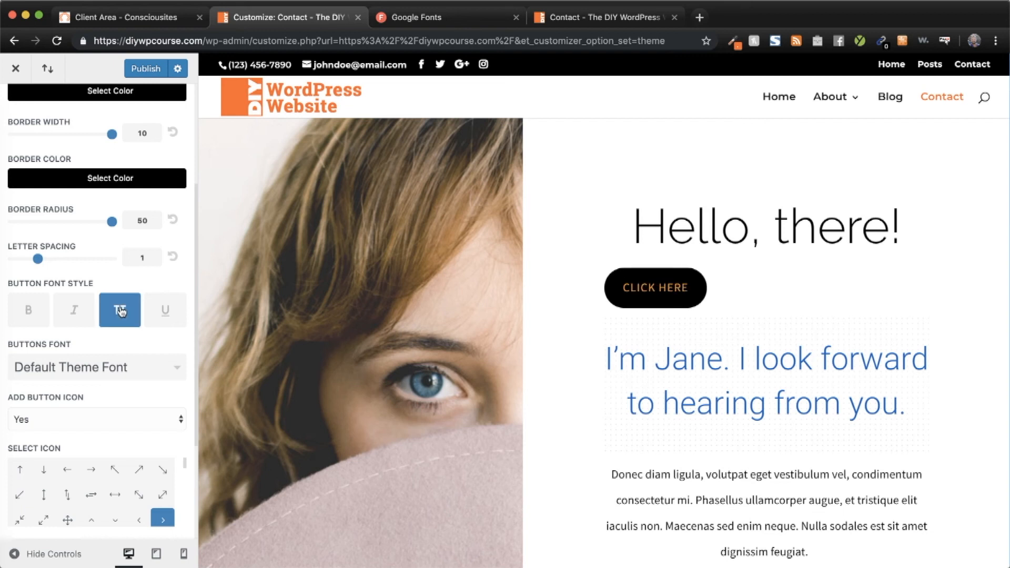
click(31, 314)
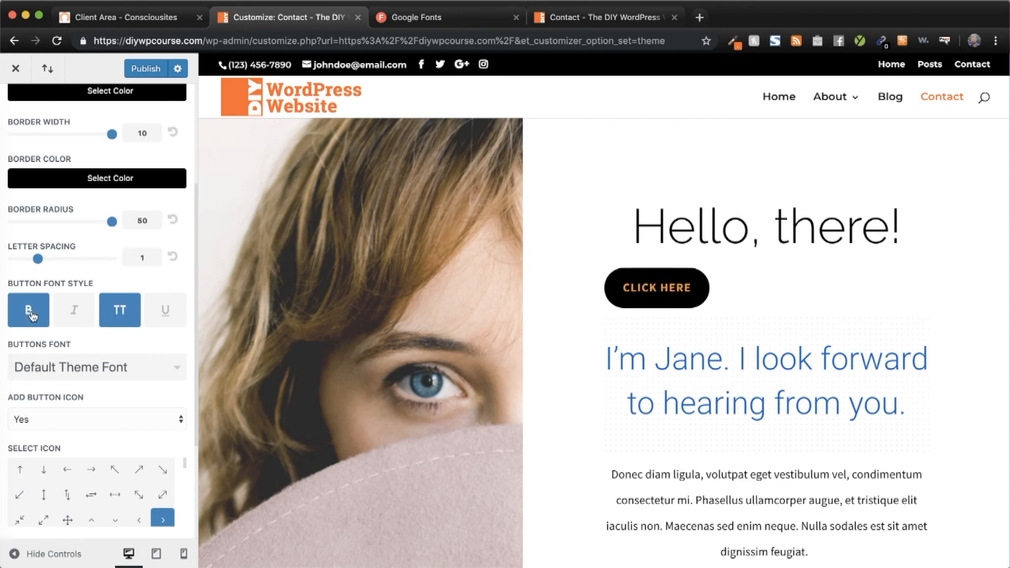
click(167, 372)
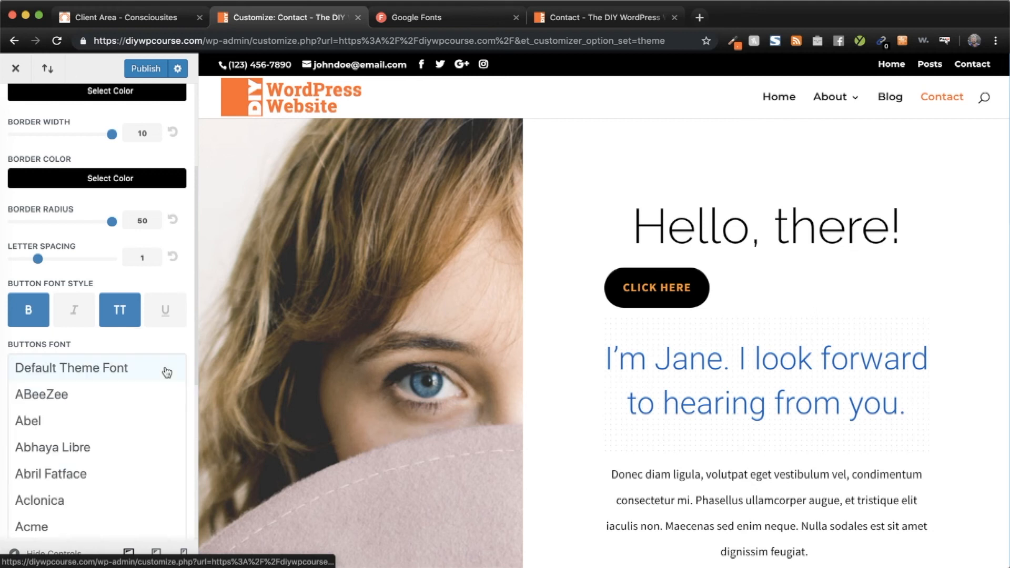
scroll(91, 429, down, 3)
drag(181, 365, 174, 471)
scroll(70, 407, up, 1)
scroll(66, 384, up, 1)
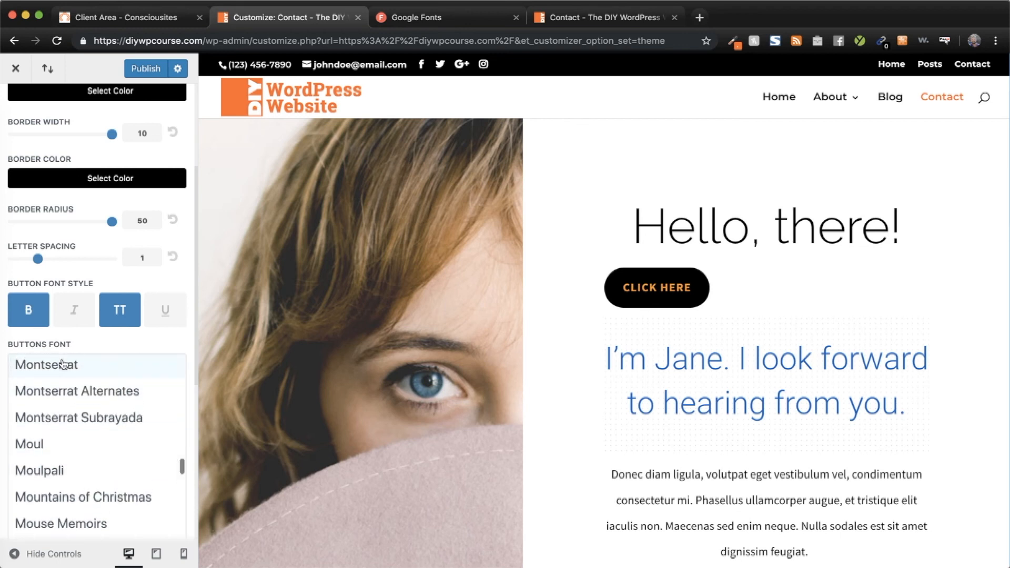
click(64, 370)
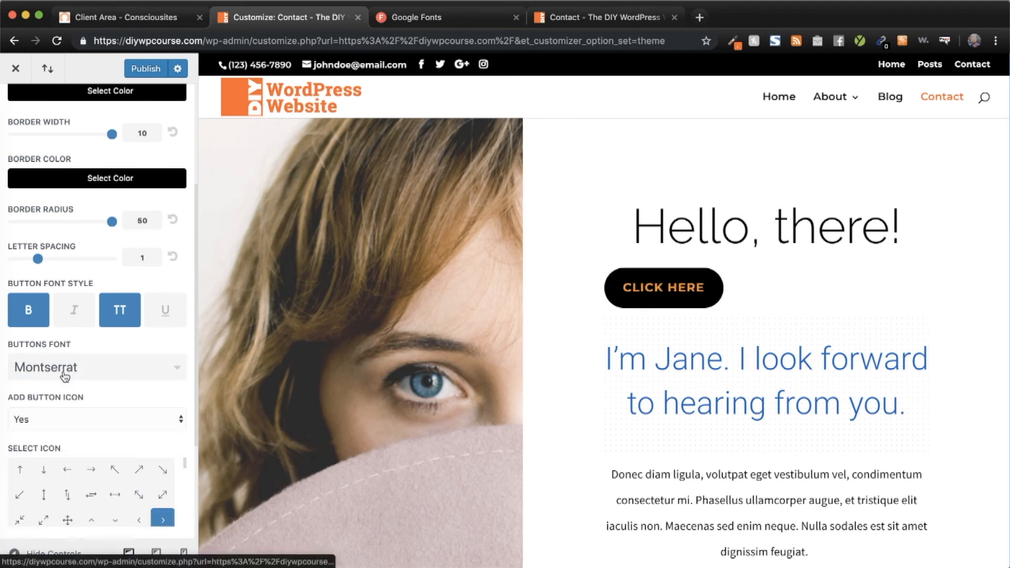
- Set the Add Button Icon option to No for the buttons
scroll(64, 374, down, 2)
scroll(113, 394, down, 1)
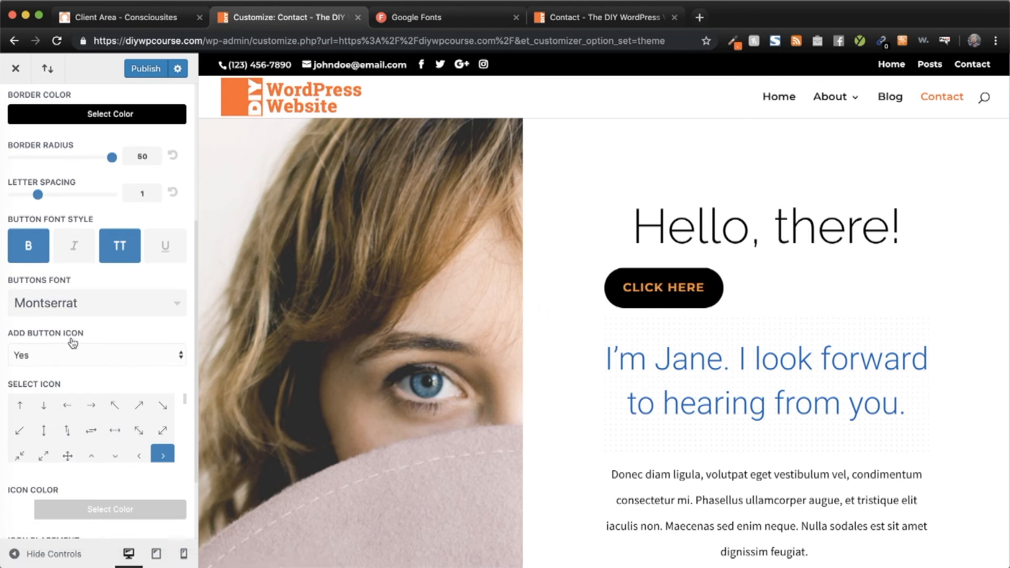
click(67, 357)
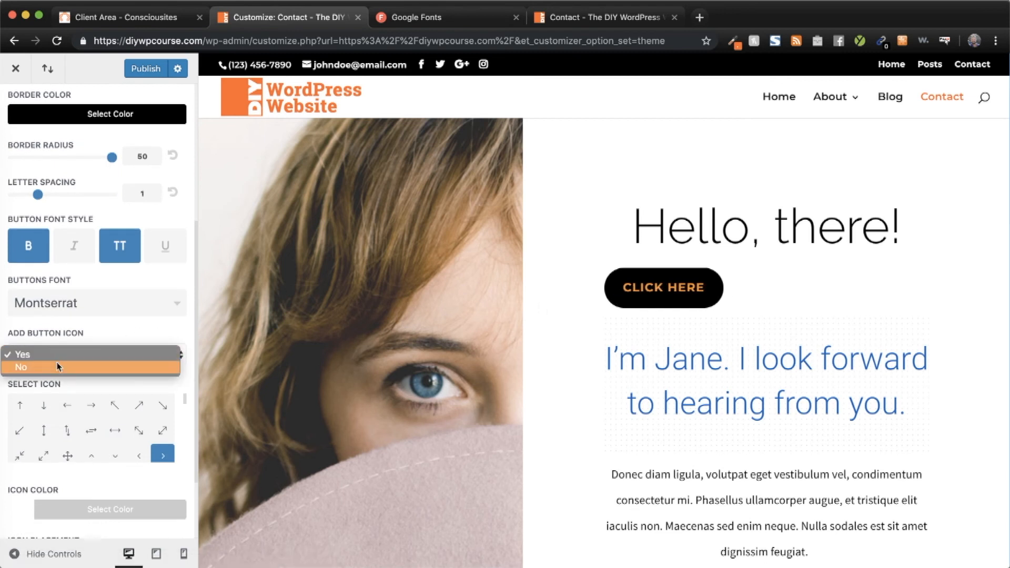
click(59, 367)
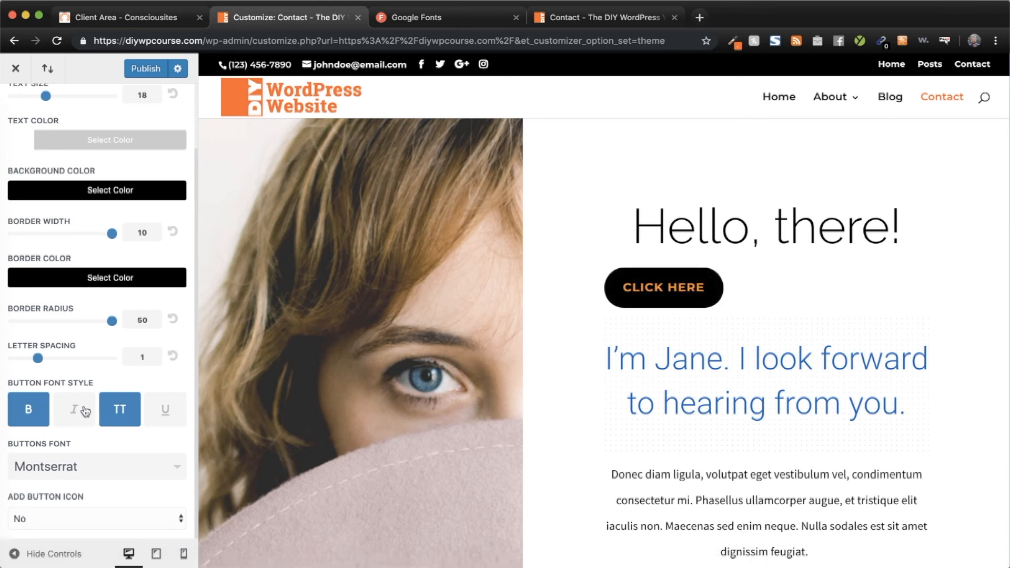
- Set Add Button Icon to Yes, choose the plain right-pointing arrow as the icon, and check the buttons in the Contact page preview
click(41, 511)
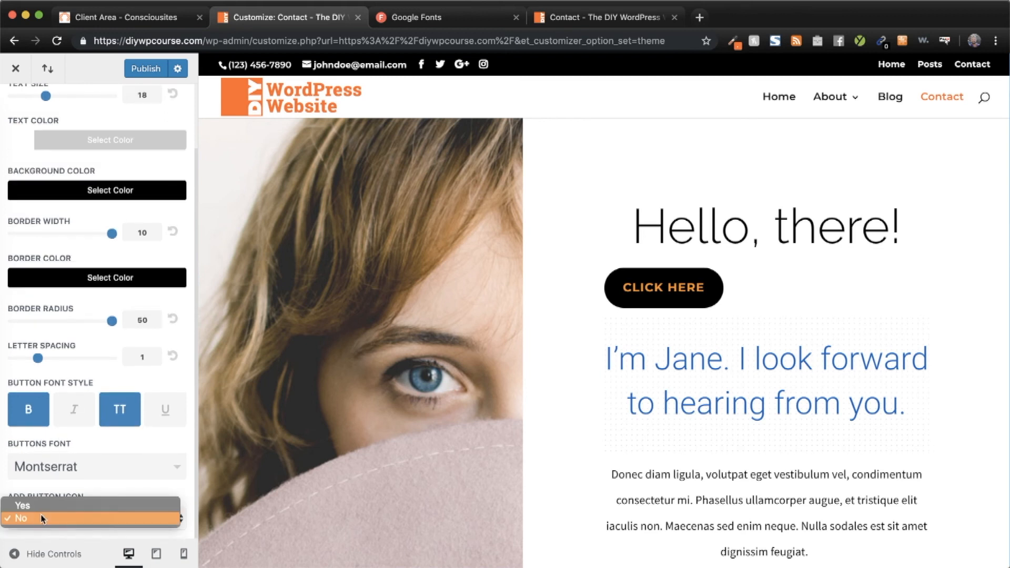
click(45, 506)
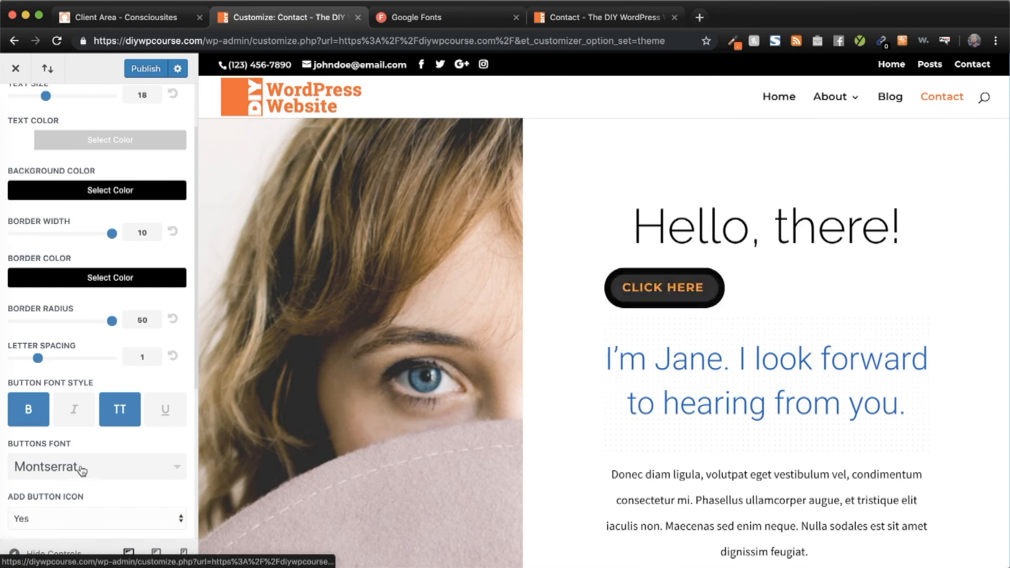
scroll(37, 466, down, 5)
scroll(36, 466, up, 1)
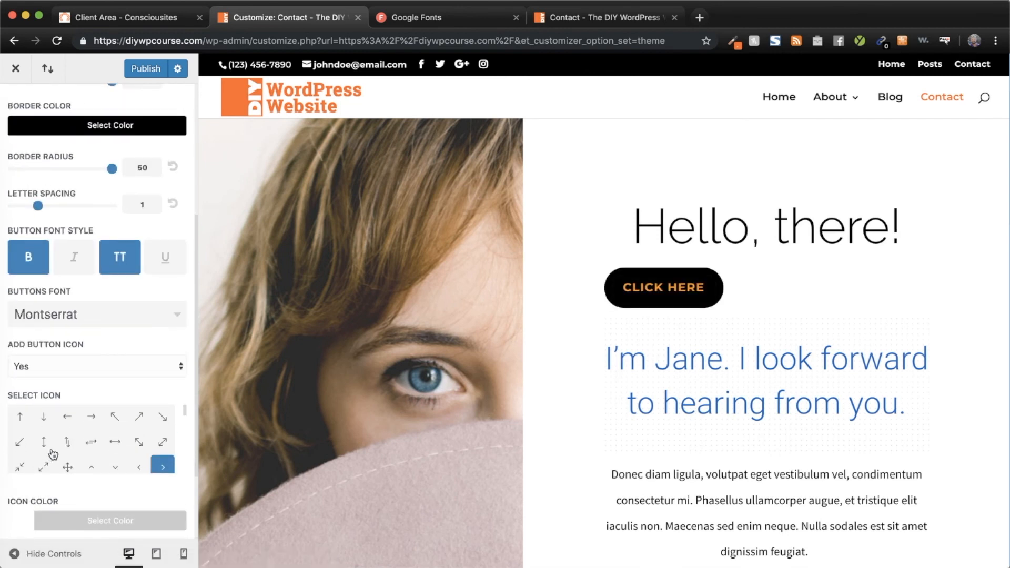
click(91, 420)
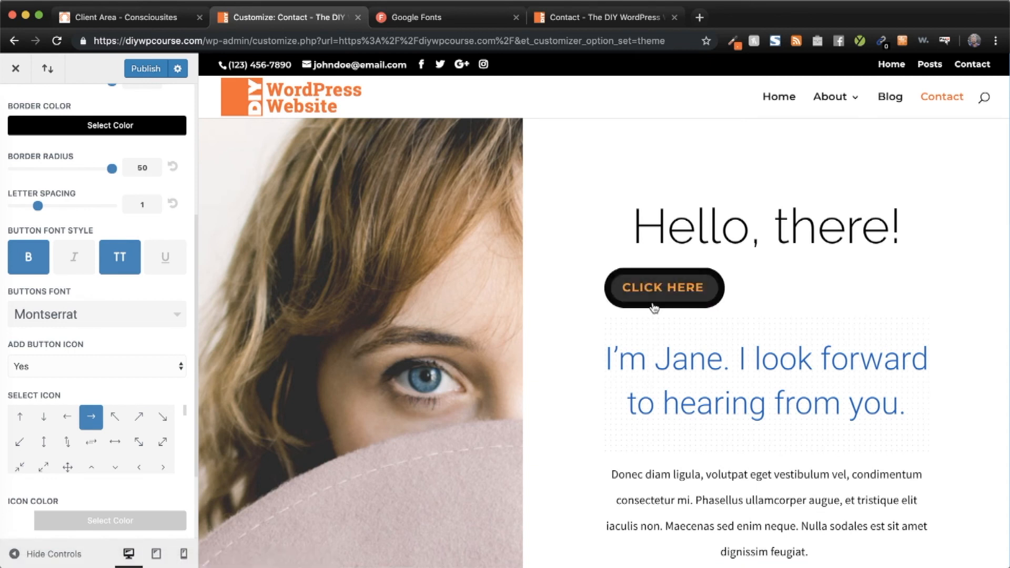
scroll(664, 399, down, 10)
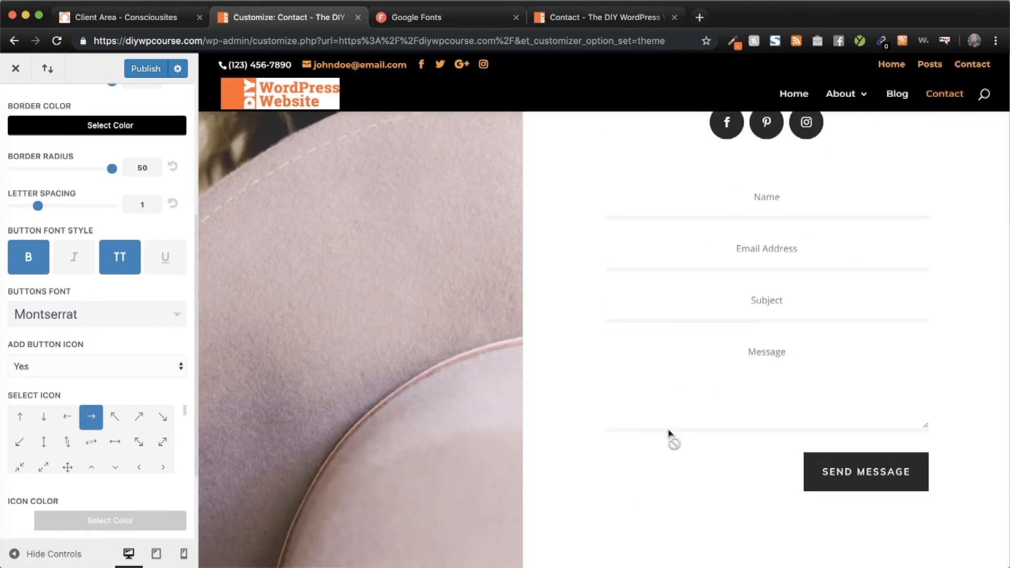
scroll(683, 397, up, 8)
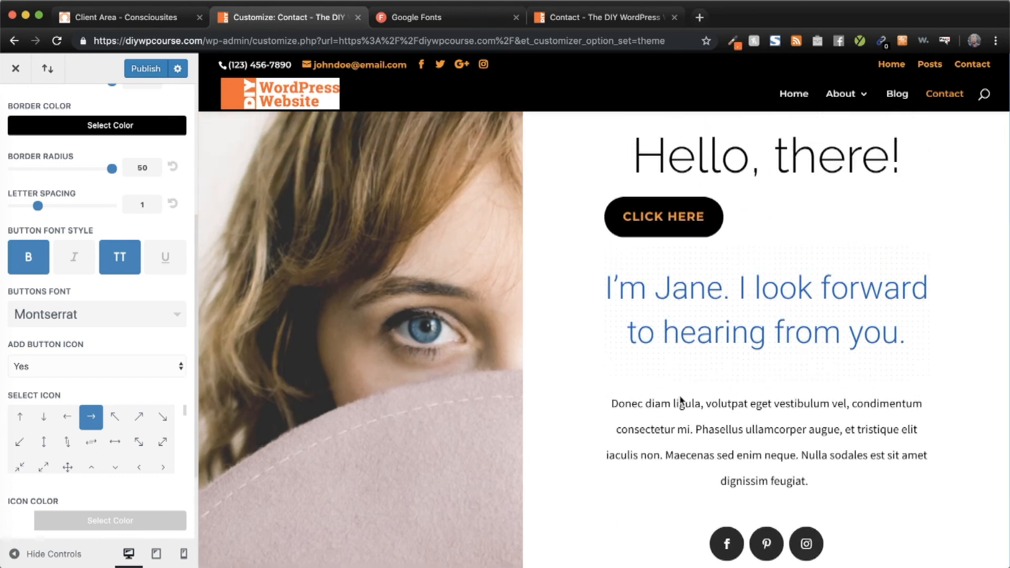
scroll(680, 399, up, 2)
scroll(51, 355, up, 1)
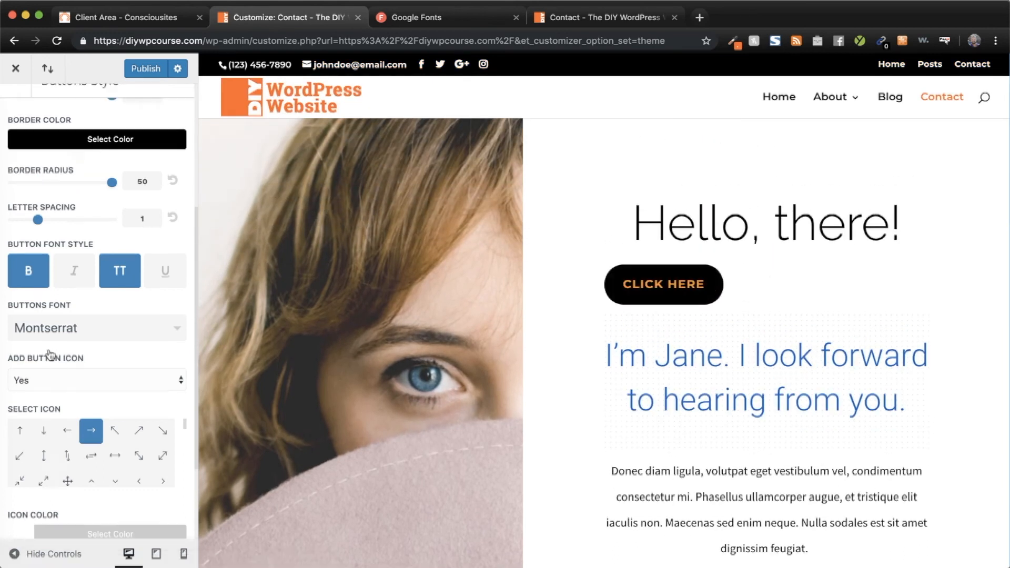
- Set the buttons' text color to white, #ffffff
scroll(51, 355, up, 4)
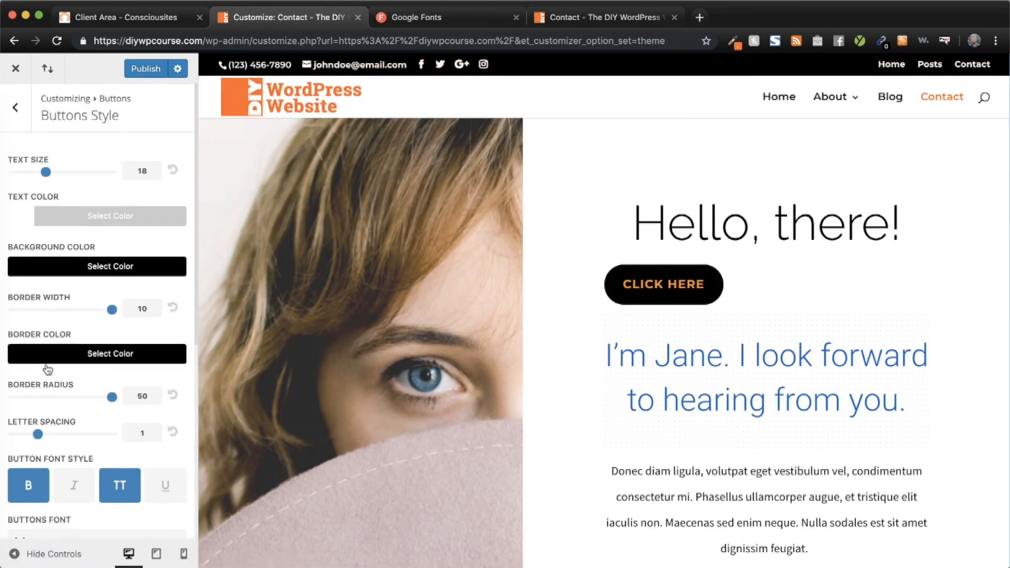
scroll(47, 369, down, 6)
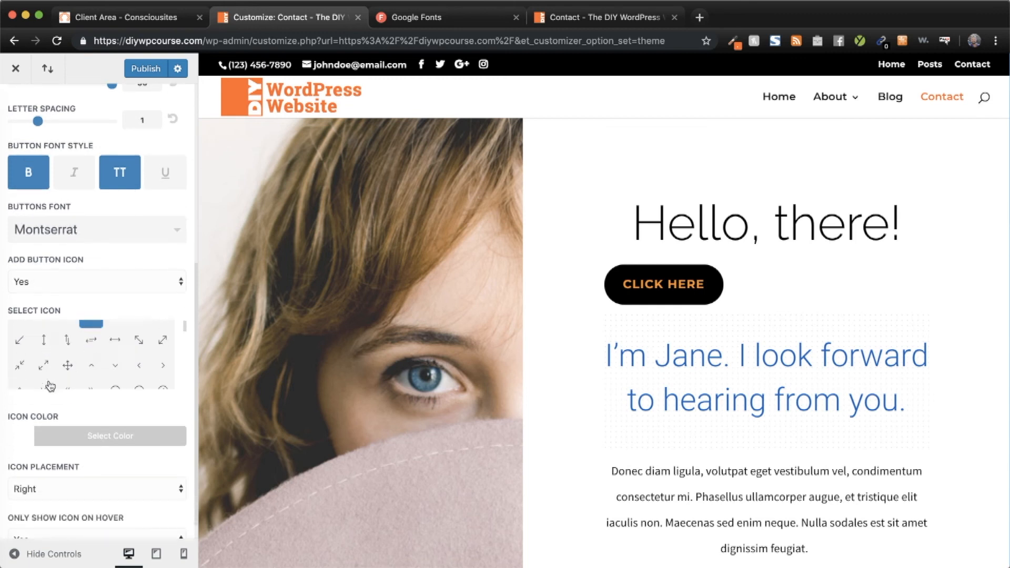
click(26, 443)
scroll(43, 494, down, 3)
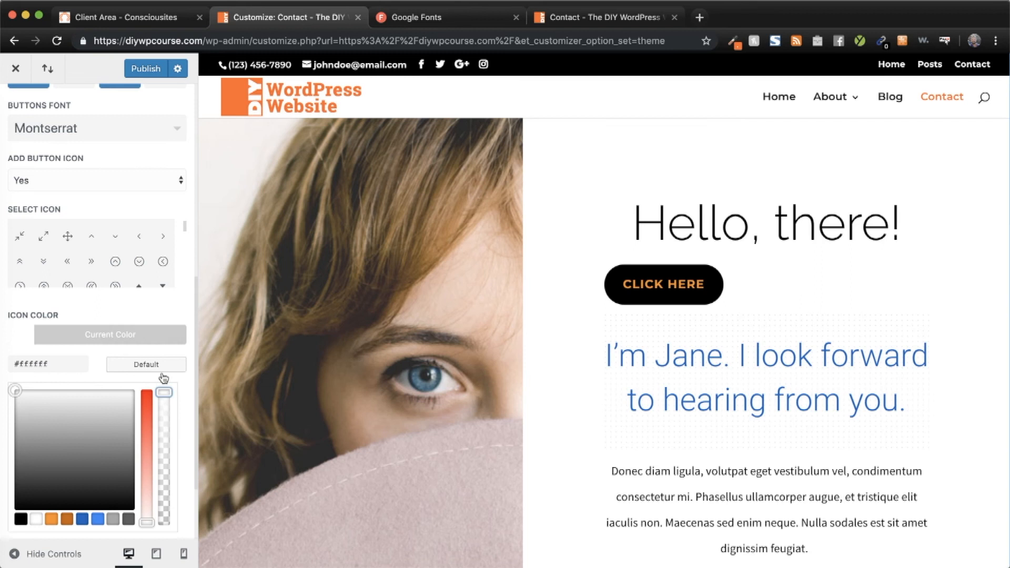
scroll(47, 285, up, 6)
click(39, 220)
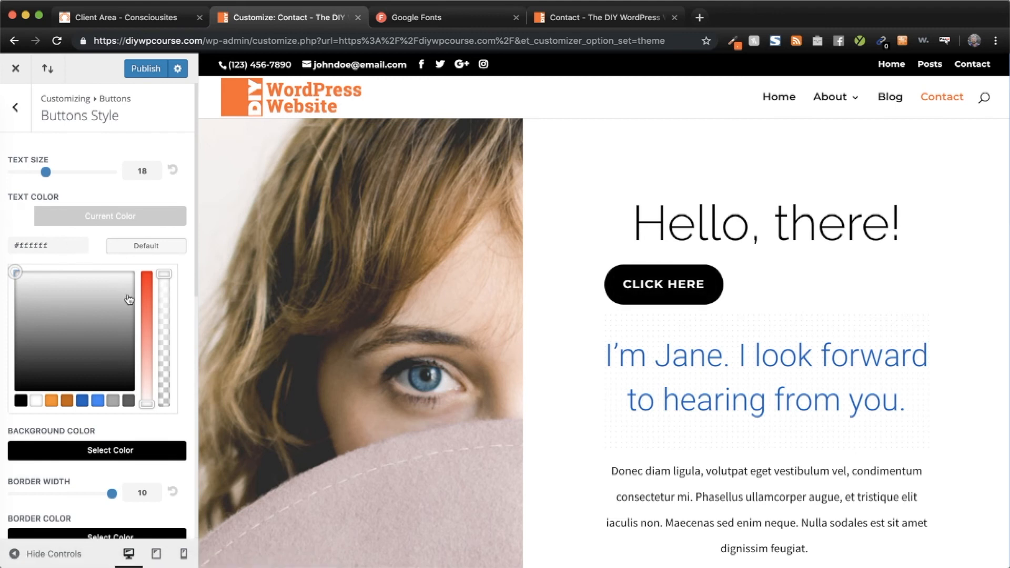
- Try Only Show Icon On Hover with No and set it back to Yes, keeping the icon placement at Right
scroll(177, 291, down, 10)
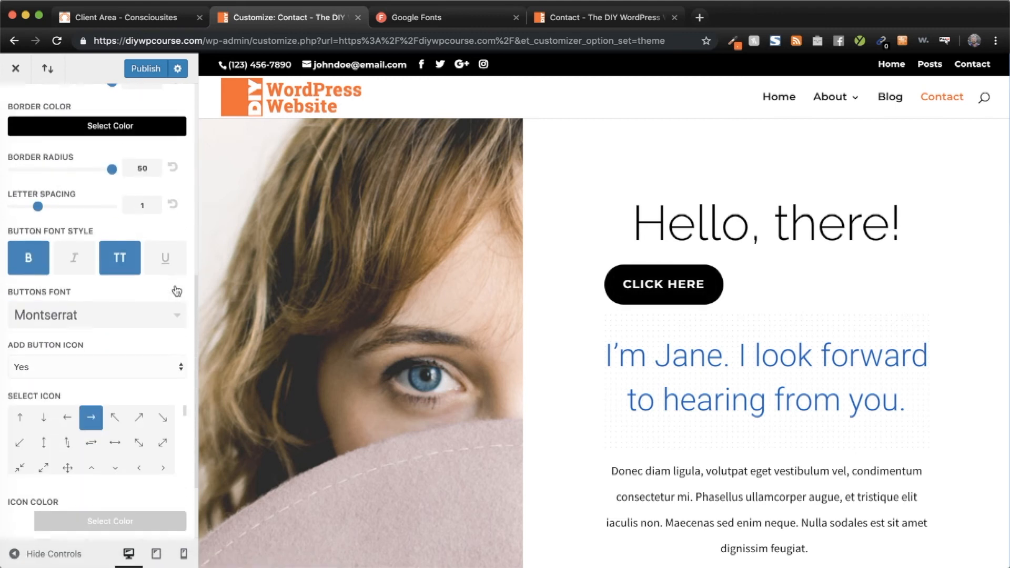
scroll(176, 291, down, 1)
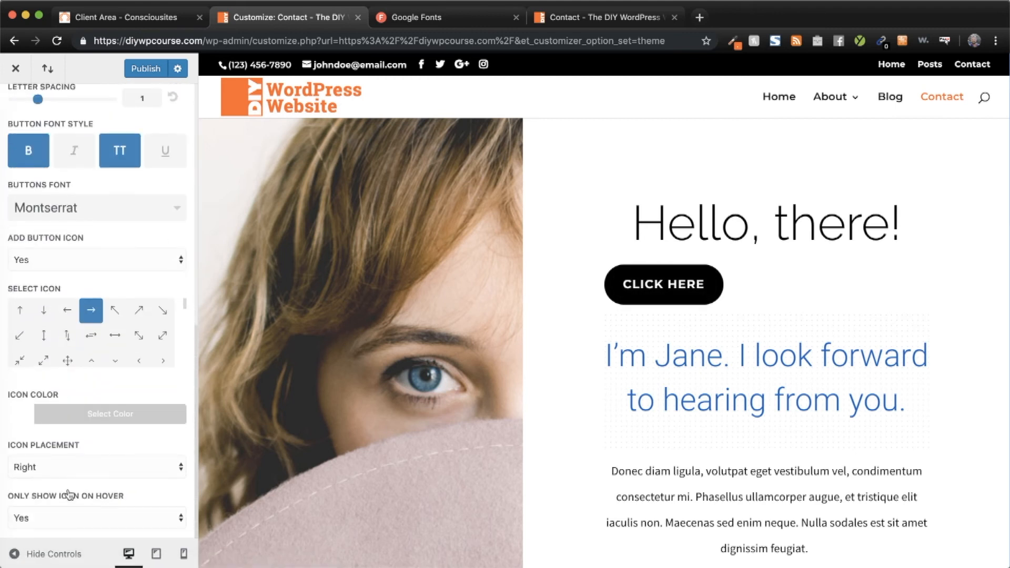
click(44, 469)
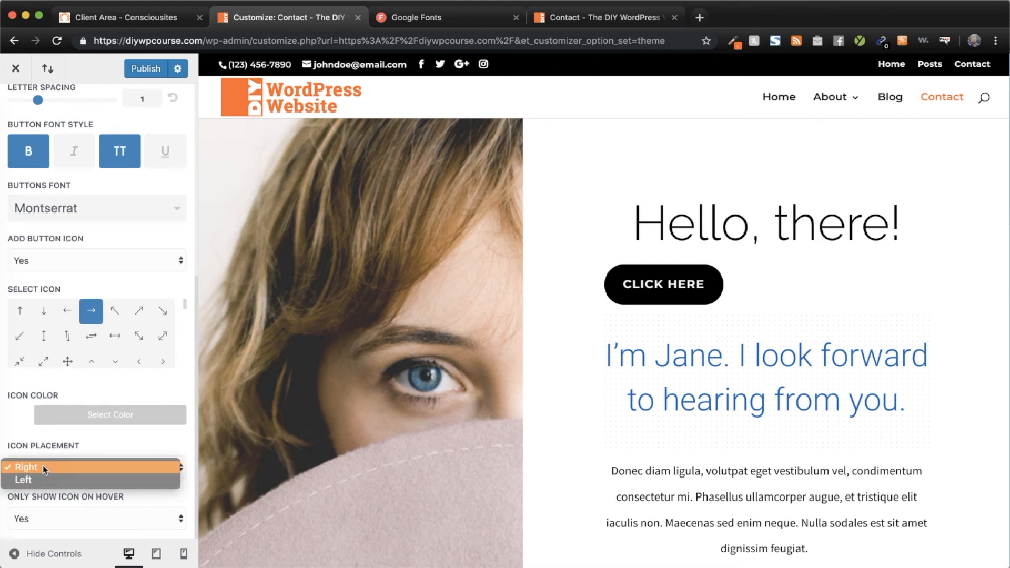
click(126, 452)
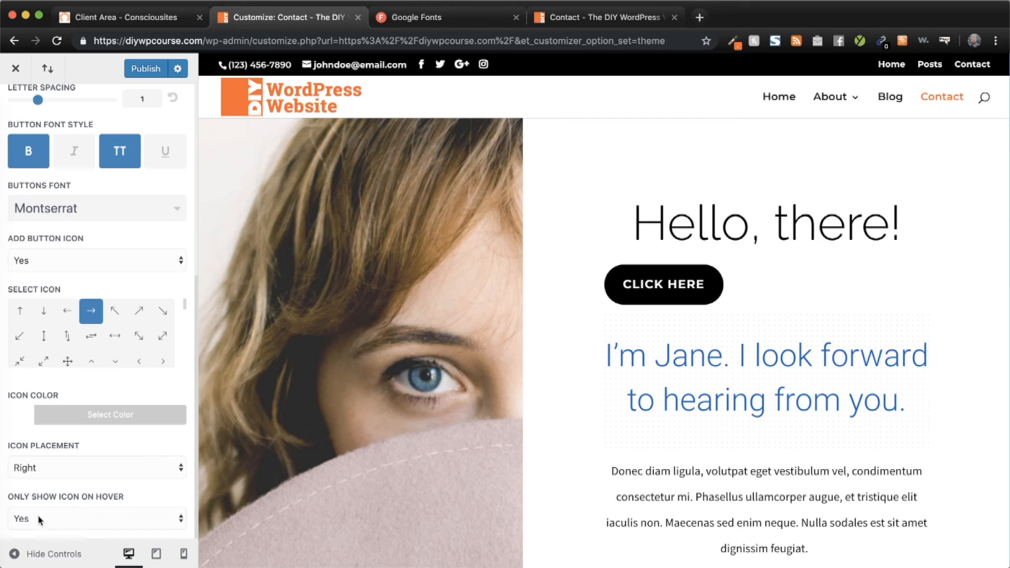
click(88, 515)
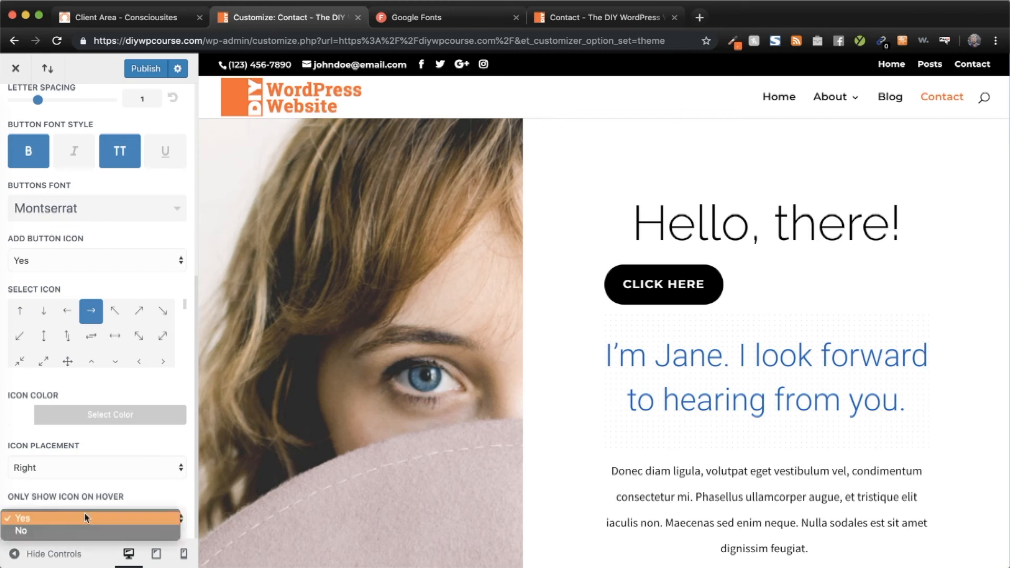
click(77, 531)
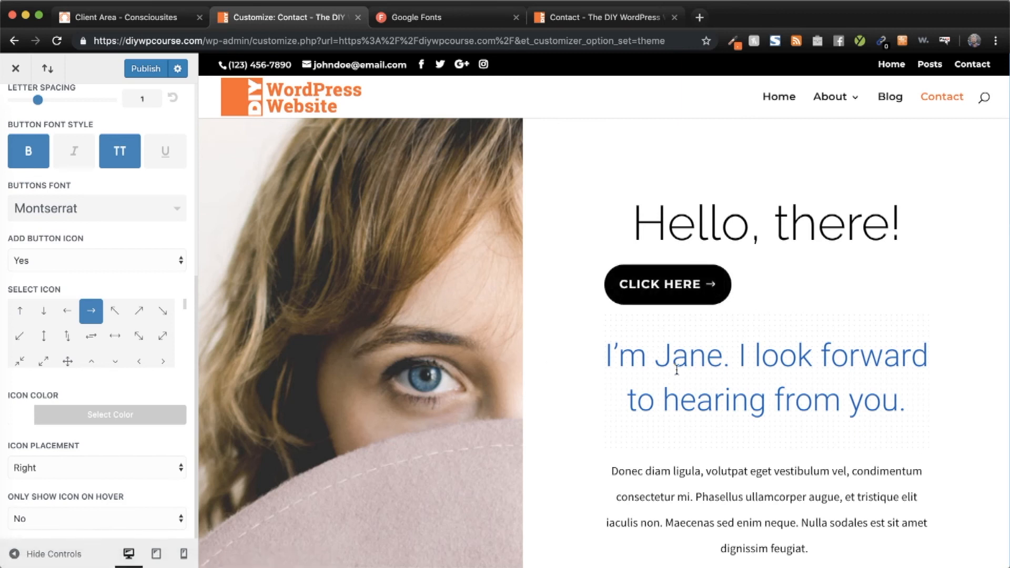
click(63, 515)
click(61, 505)
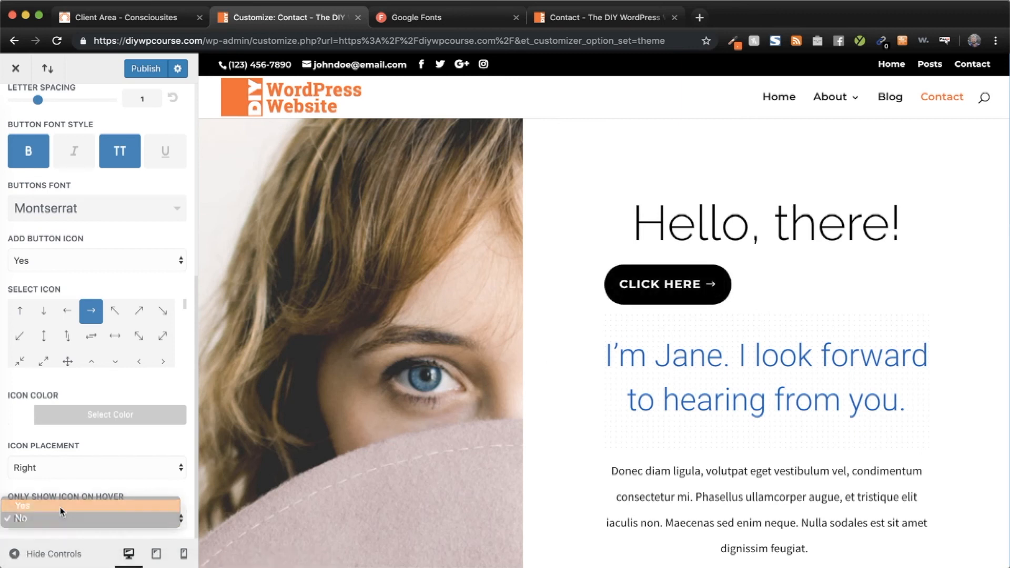
- Open the Buttons Hover Style settings and set the hover border radius to 50
scroll(64, 240, up, 3)
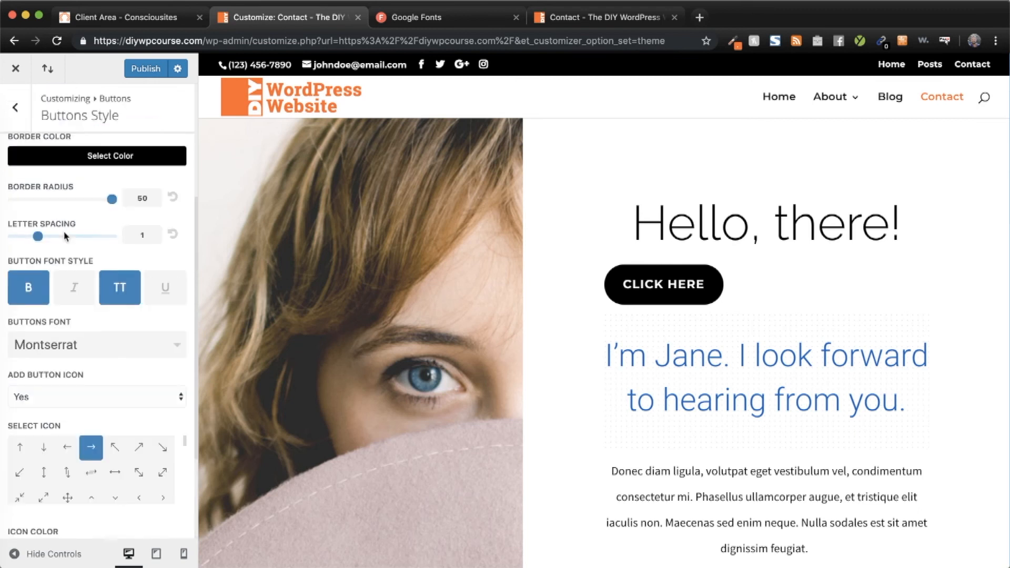
click(15, 107)
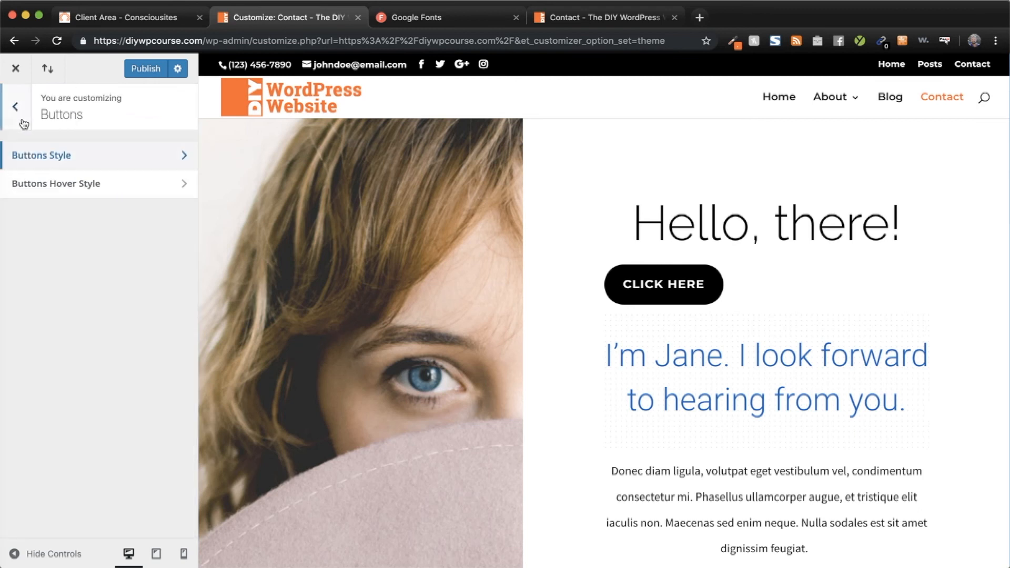
click(102, 187)
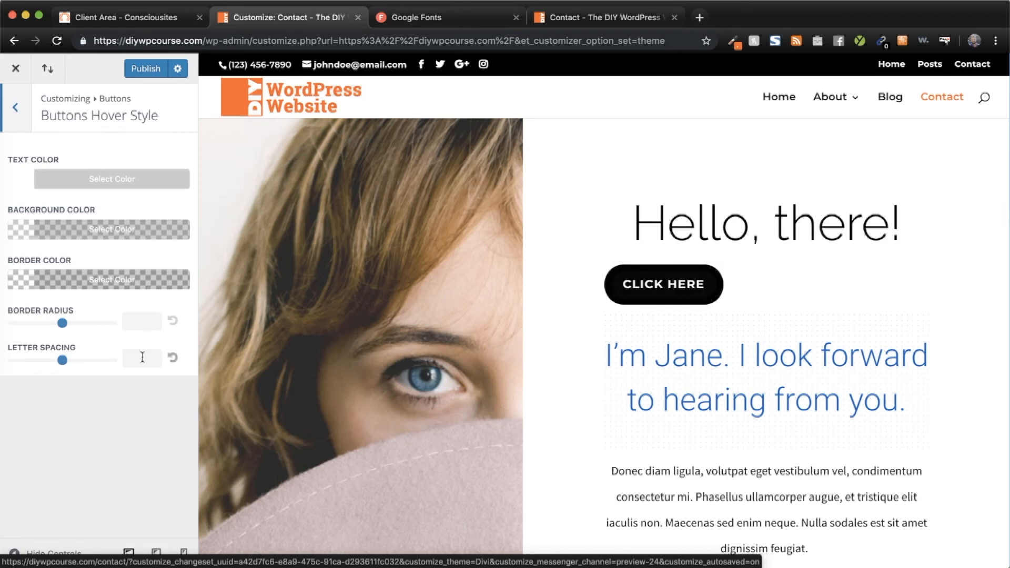
drag(62, 323, 135, 332)
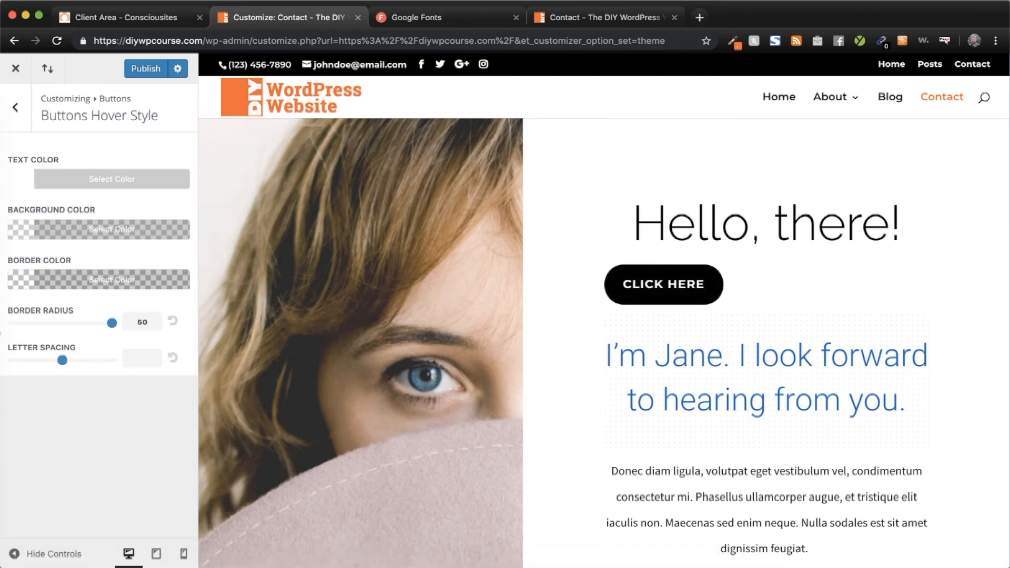
- Set the buttons' hover background color to solid white, #ffffff, and the hover text color to black, #000000
click(20, 235)
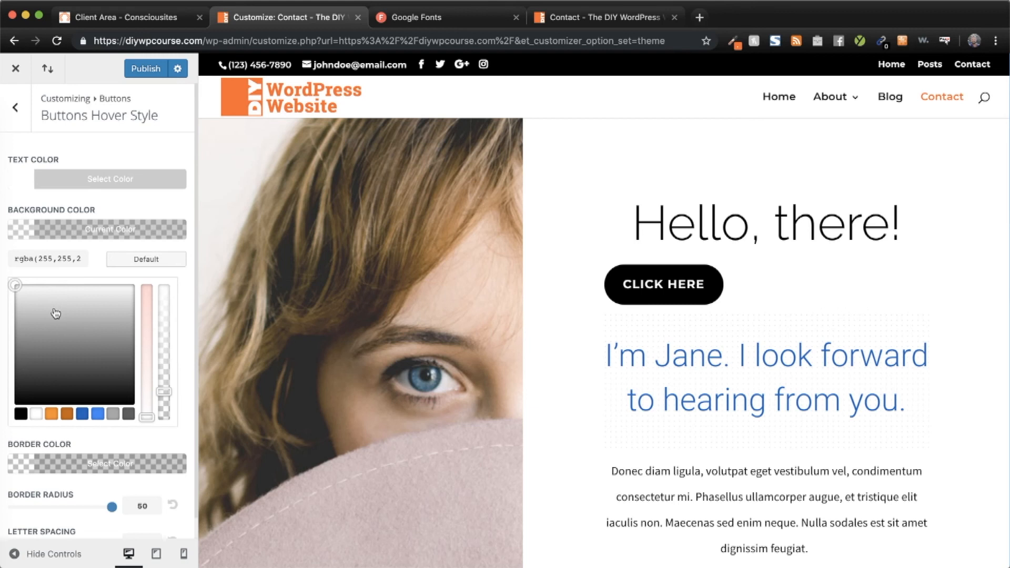
click(15, 283)
click(164, 286)
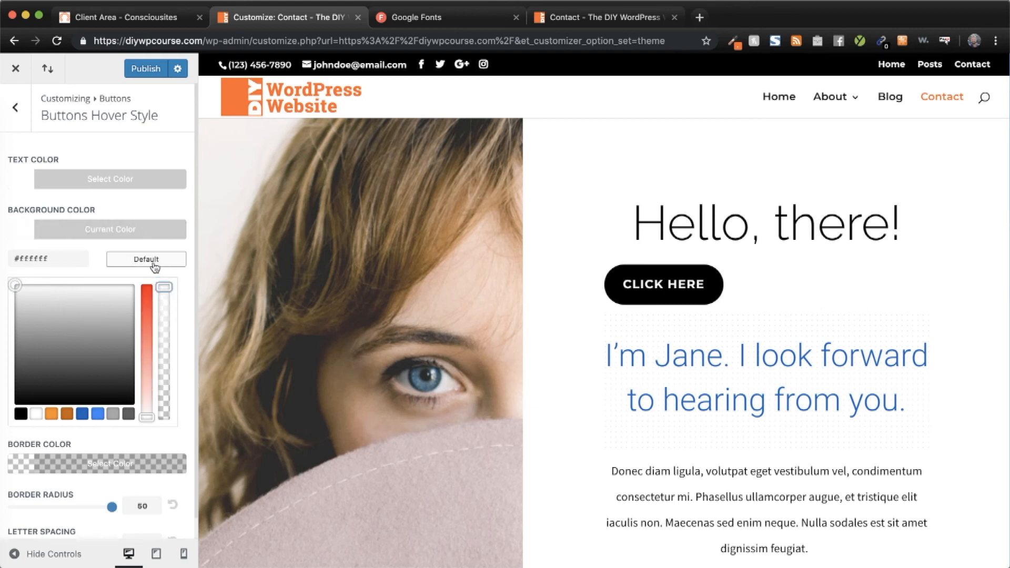
click(24, 179)
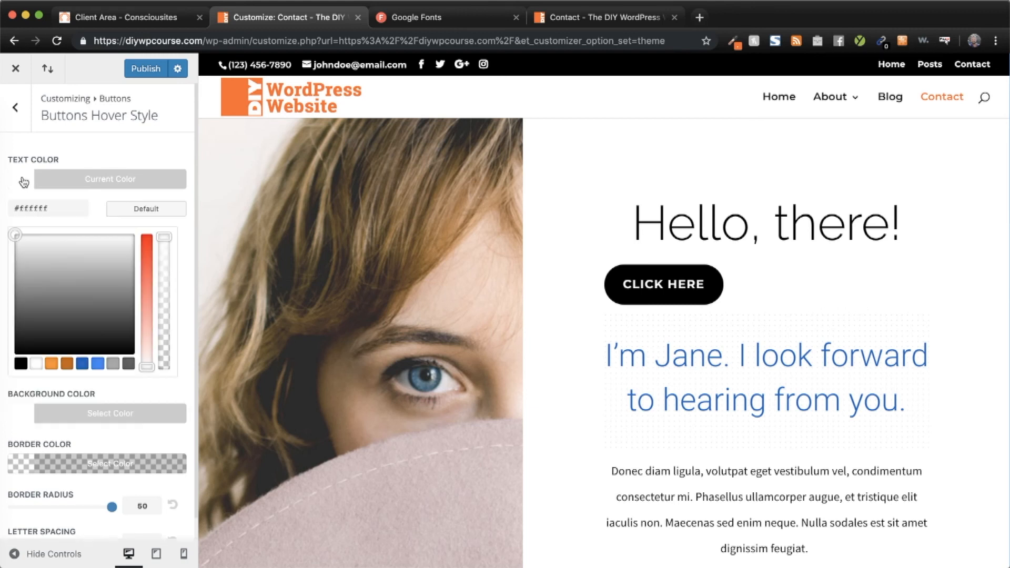
click(21, 363)
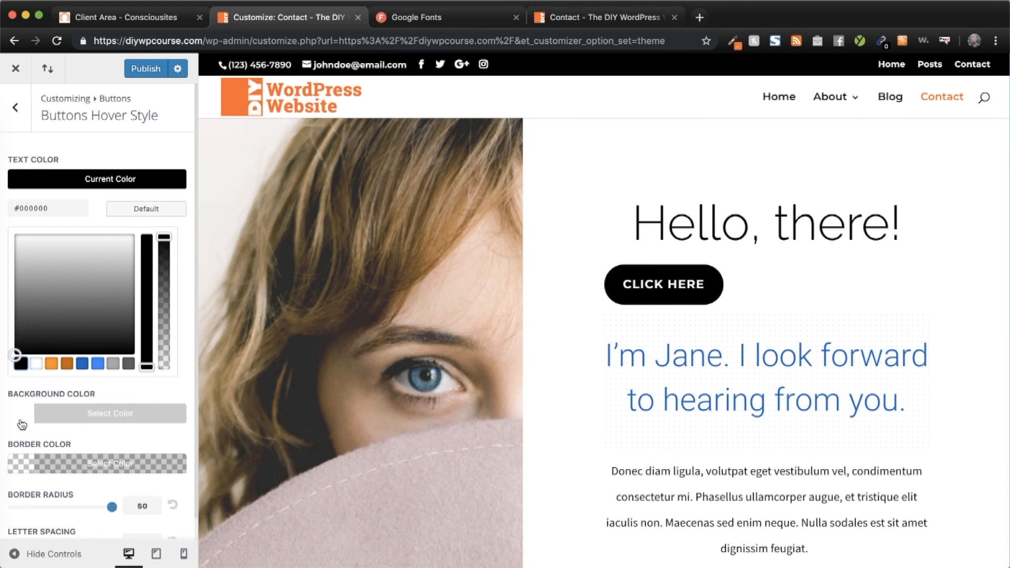
- Set the buttons' hover border color to fully opaque black, #000000
click(28, 464)
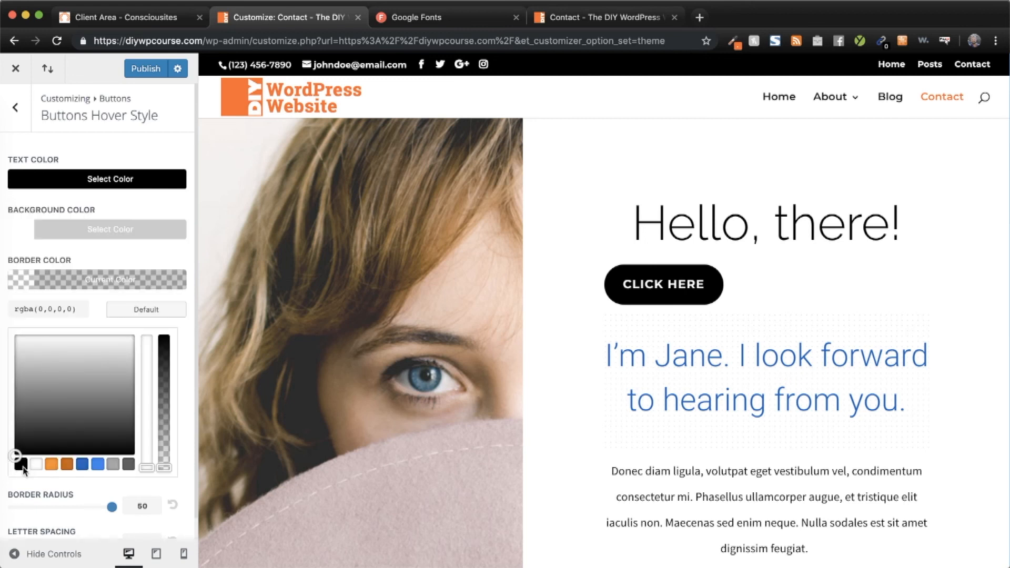
click(22, 465)
drag(165, 344, 162, 316)
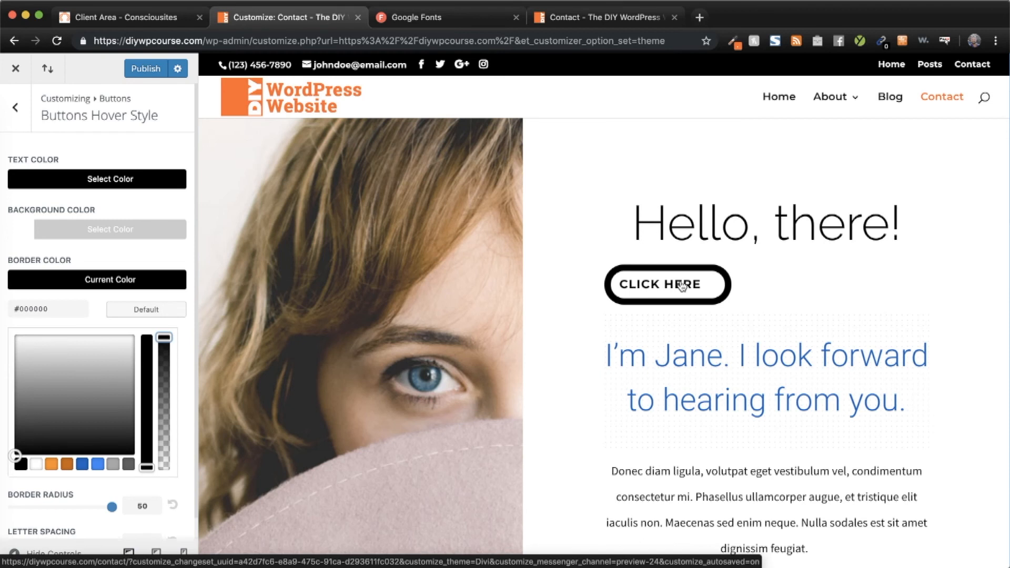
- Adjust the letter spacing in the buttons' hover style and return to the Buttons settings
scroll(115, 428, down, 1)
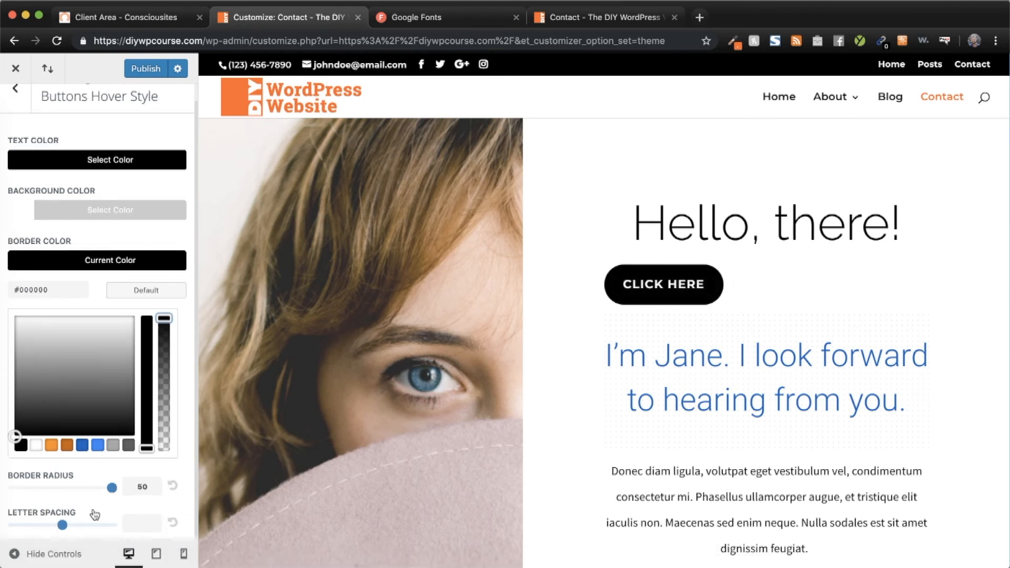
scroll(49, 500, down, 1)
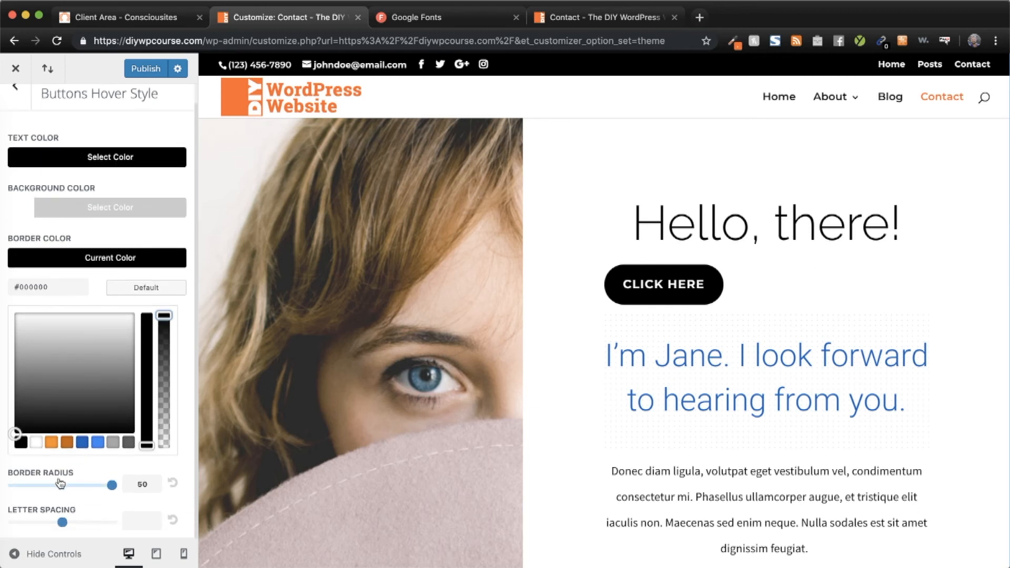
click(183, 465)
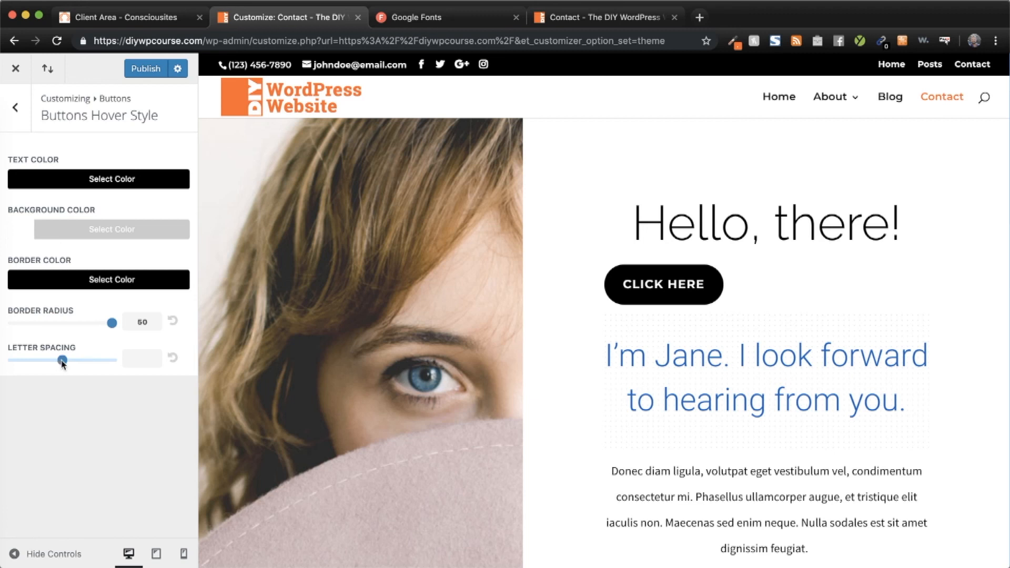
drag(64, 362, 46, 367)
click(24, 122)
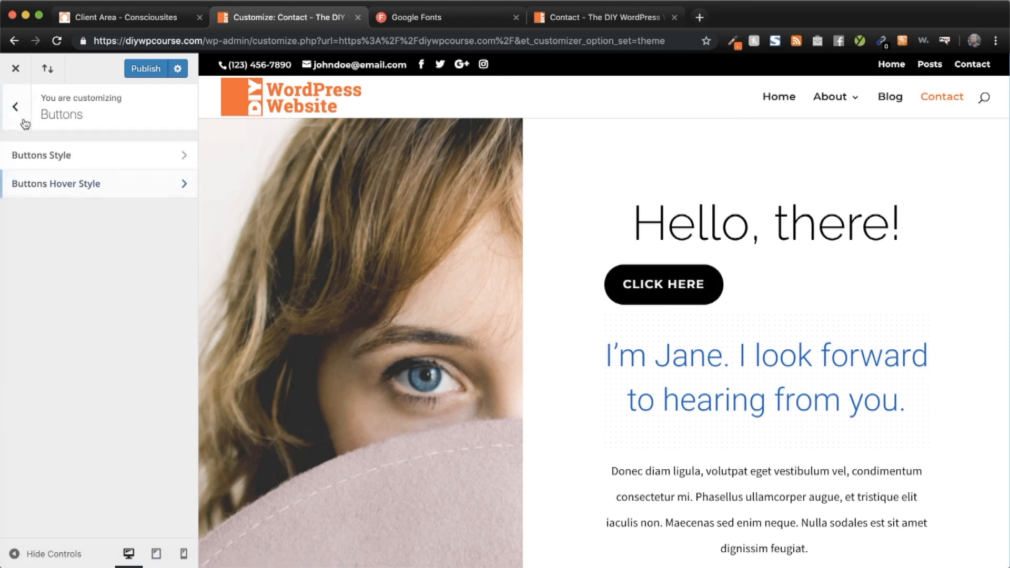
- Reopen the Buttons Style settings and set Add Button Icon to No
click(52, 158)
scroll(89, 420, down, 6)
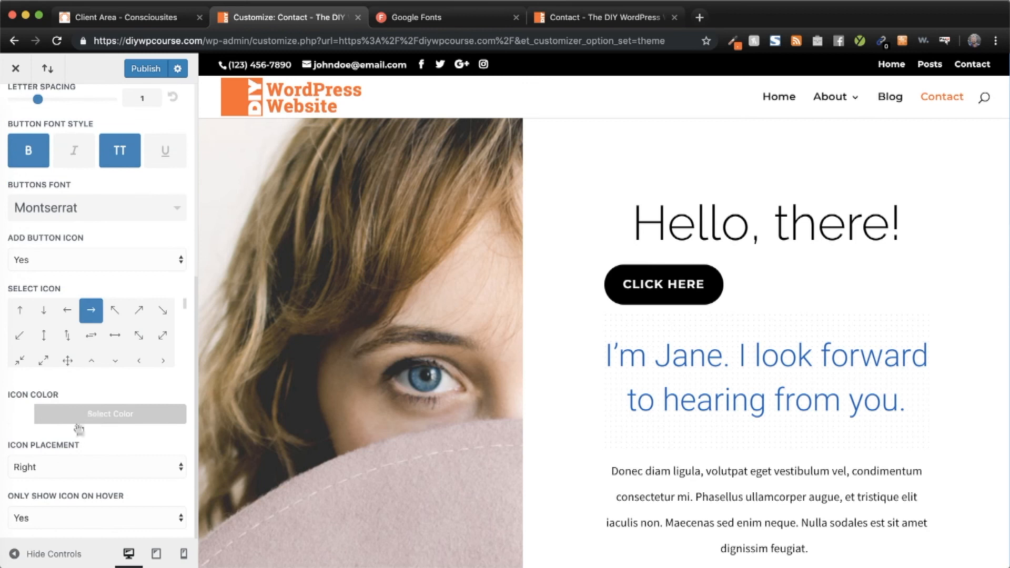
click(52, 267)
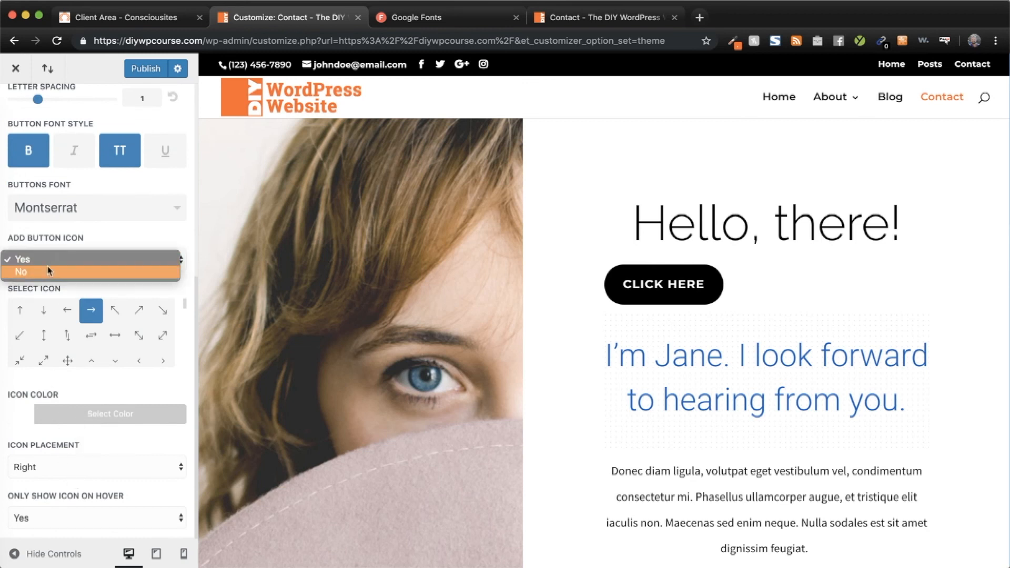
click(46, 271)
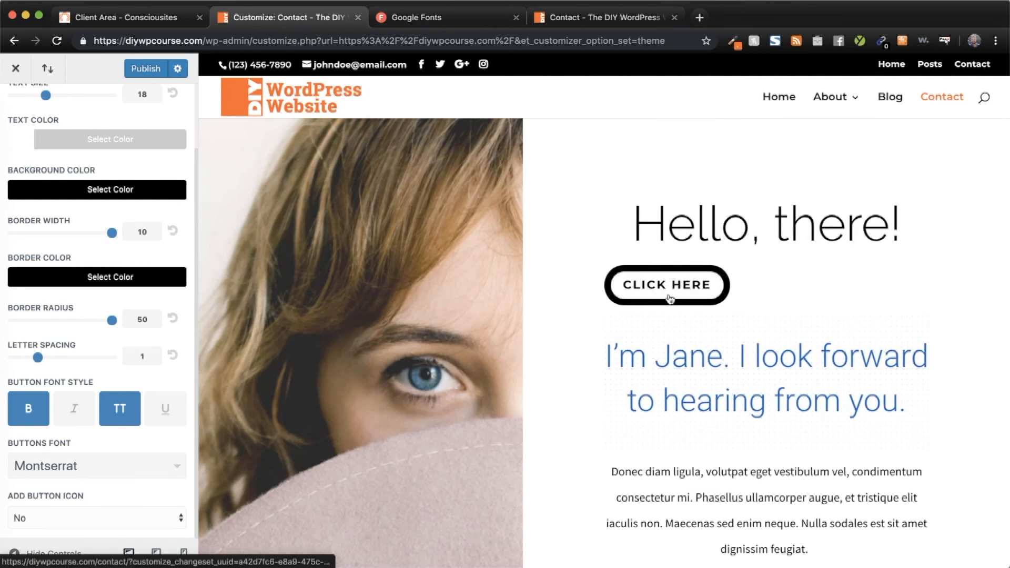
- Set the text color in the Buttons Style settings to solid white, #ffffff
scroll(31, 231, up, 3)
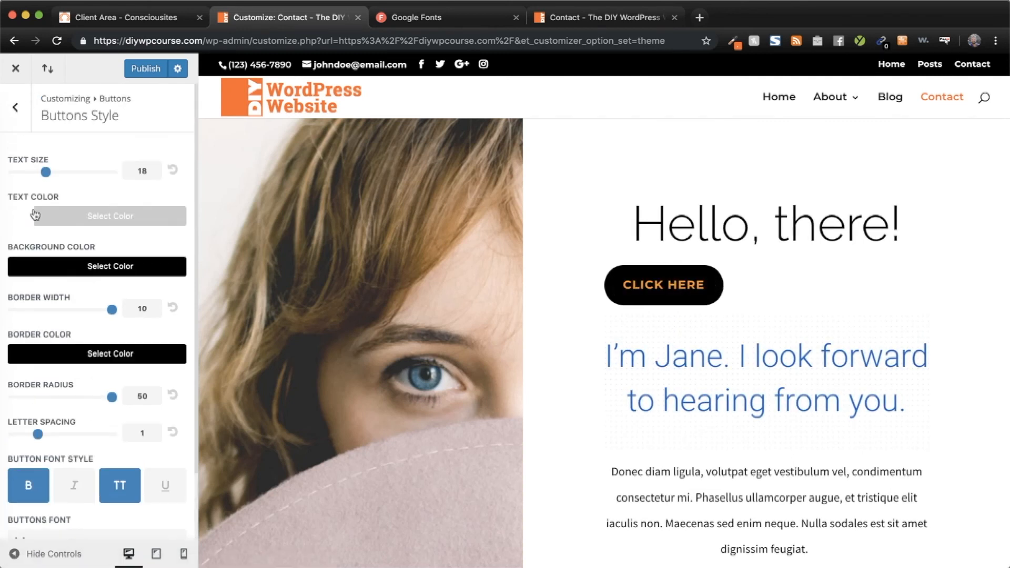
click(19, 225)
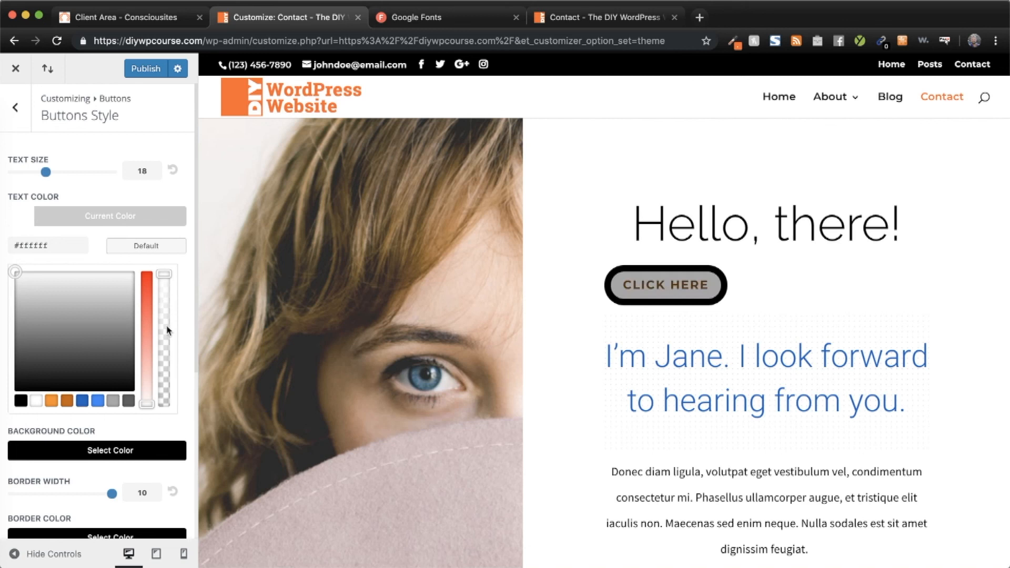
drag(32, 285, 1, 267)
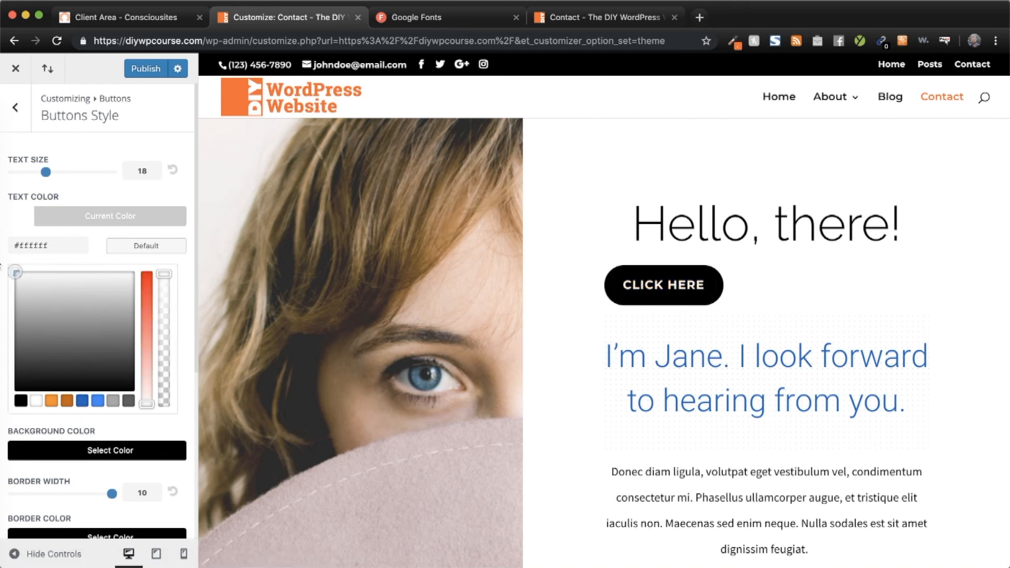
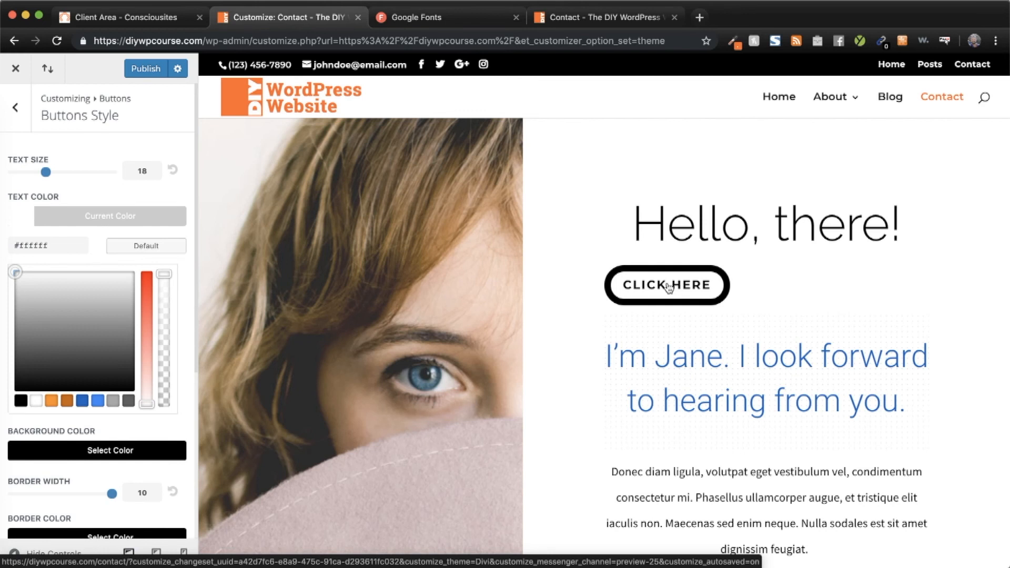
- Examine the contact form and newsletter buttons further down the Contact page preview
scroll(667, 286, down, 2)
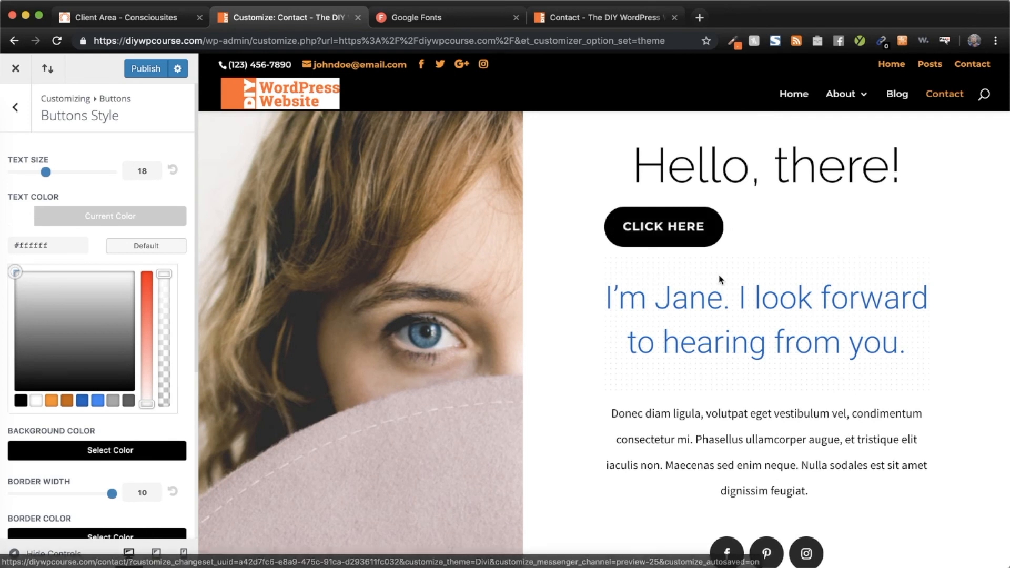
scroll(718, 279, down, 5)
scroll(719, 279, down, 6)
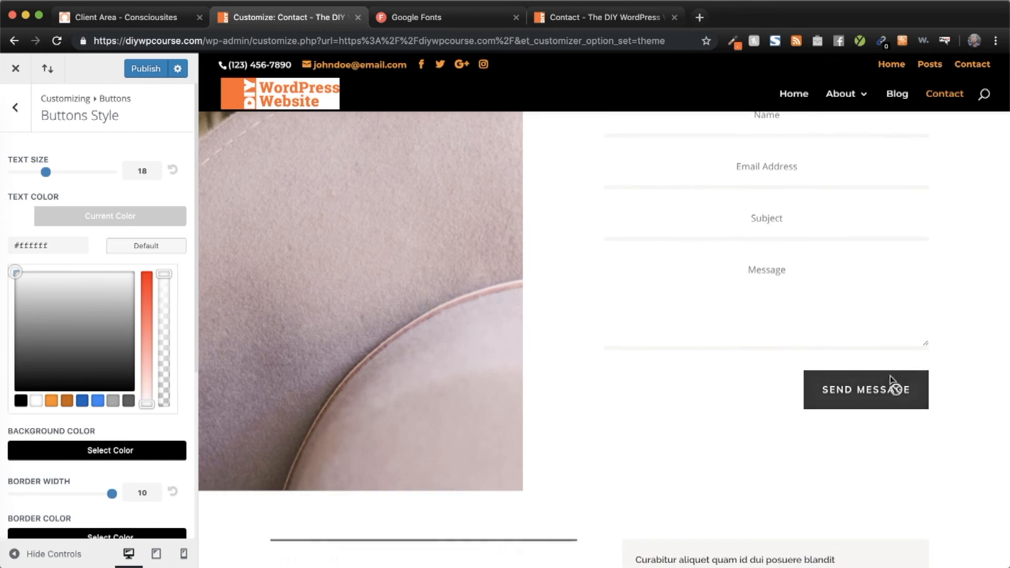
scroll(660, 406, down, 15)
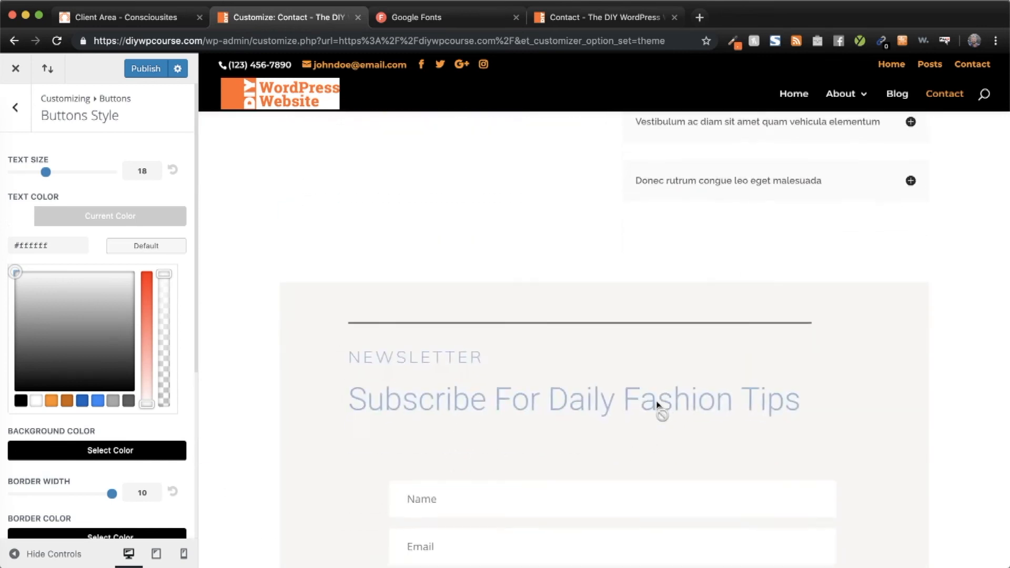
scroll(652, 376, up, 2)
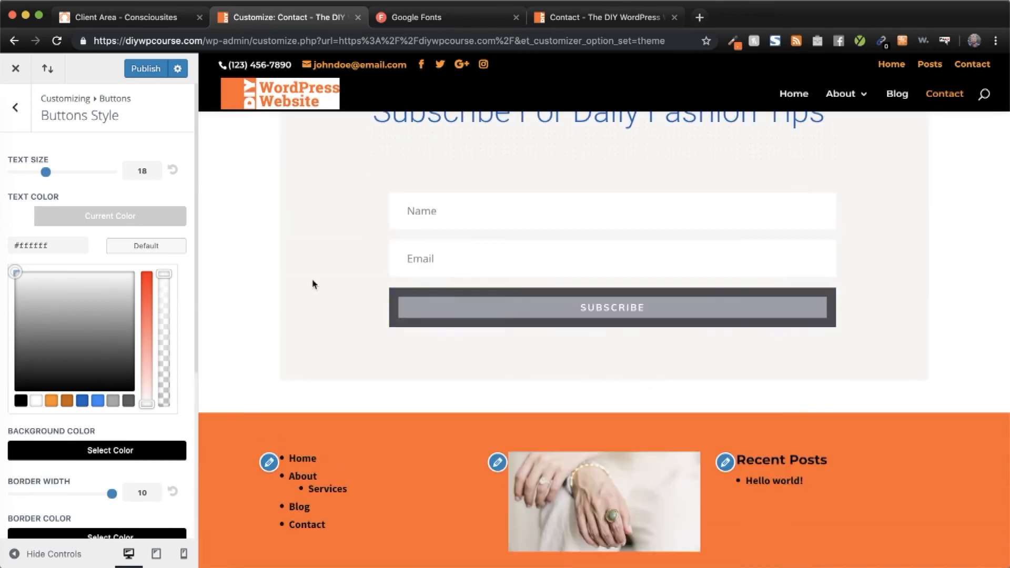
scroll(300, 263, up, 8)
scroll(287, 240, up, 15)
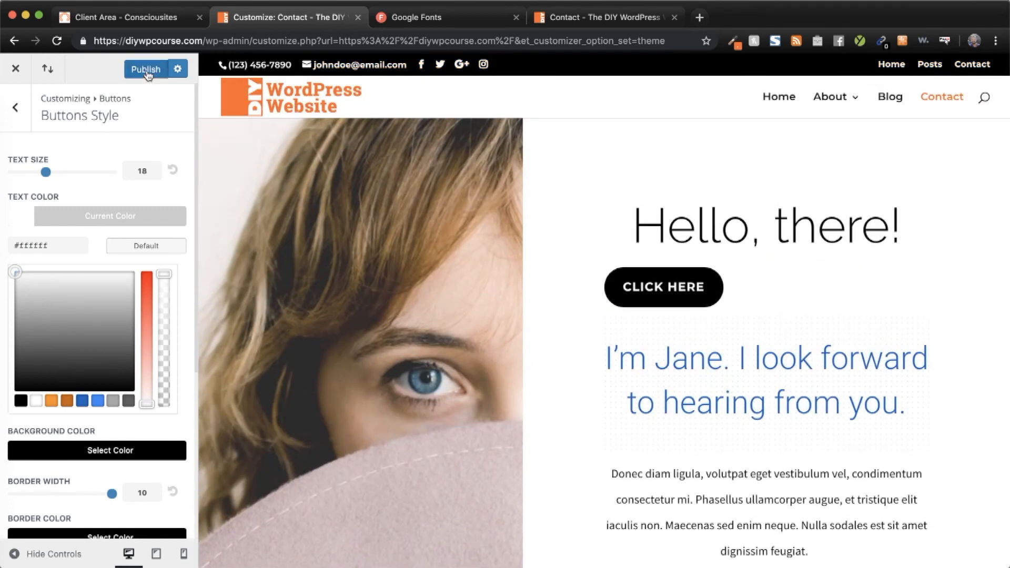
- Publish the button styling and return to the customizer's main list of settings
click(147, 70)
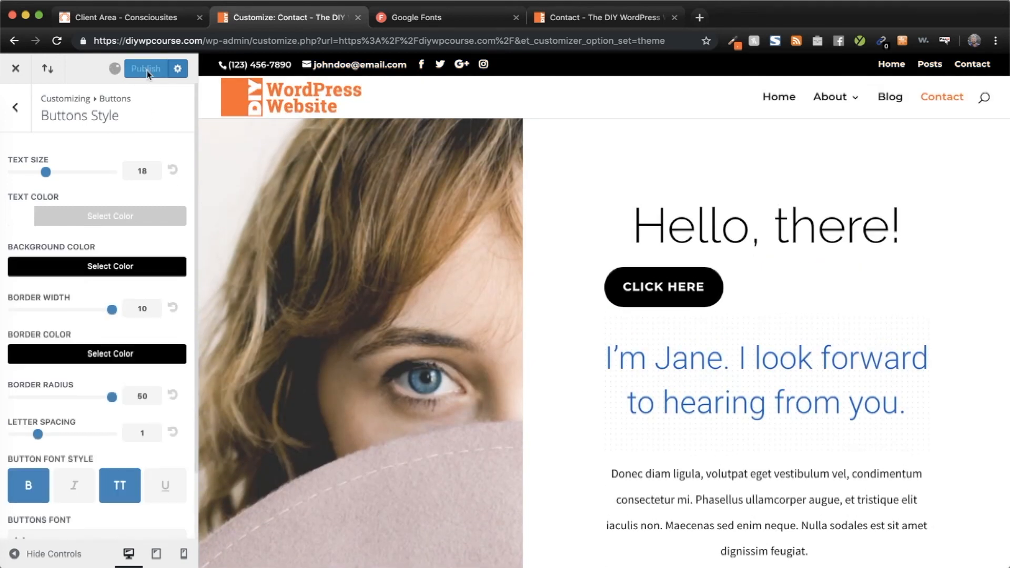
click(13, 114)
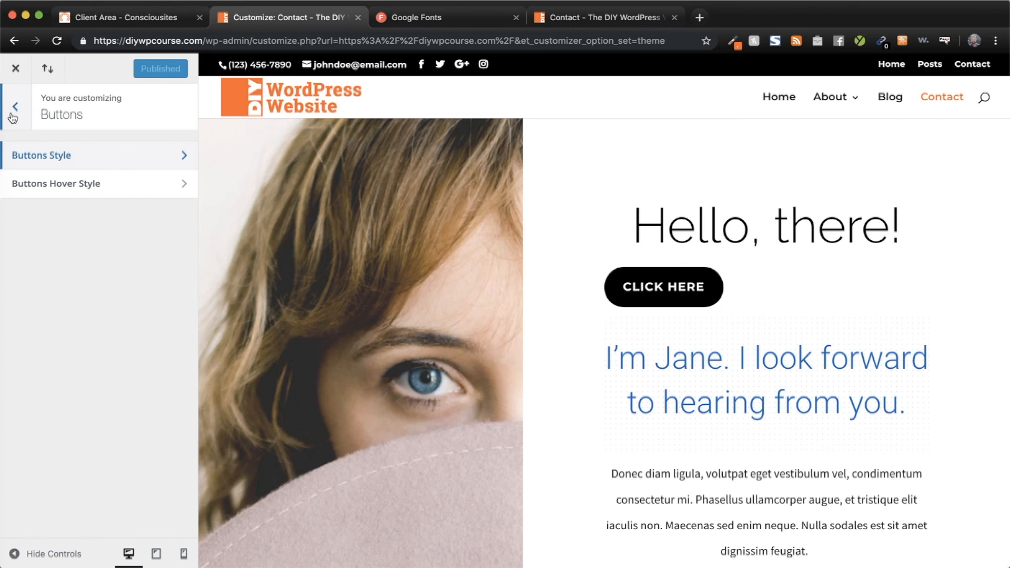
click(15, 110)
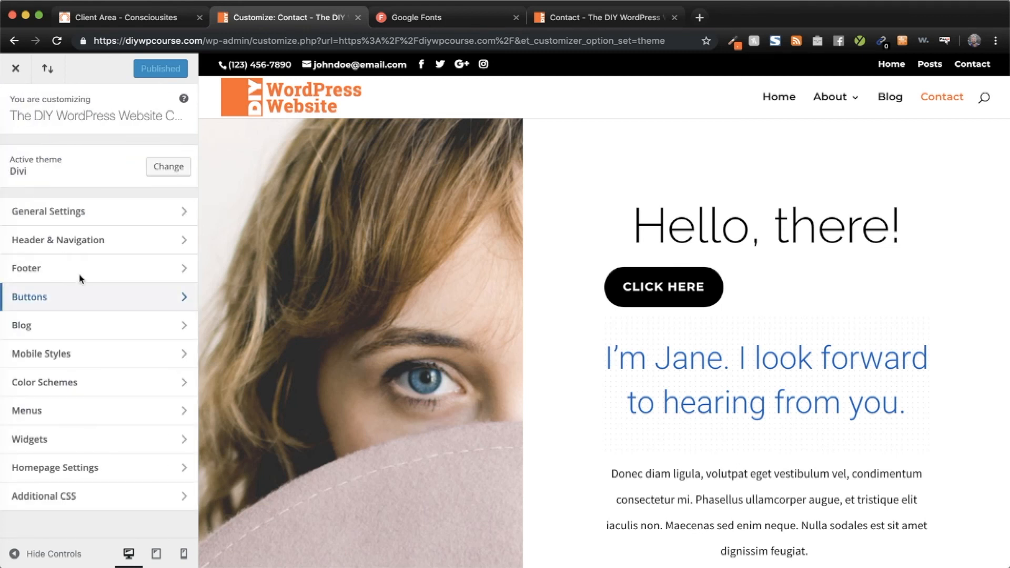
- Open the Blog Post settings and load the Hello world! post from the footer's Recent Posts in the preview
click(63, 332)
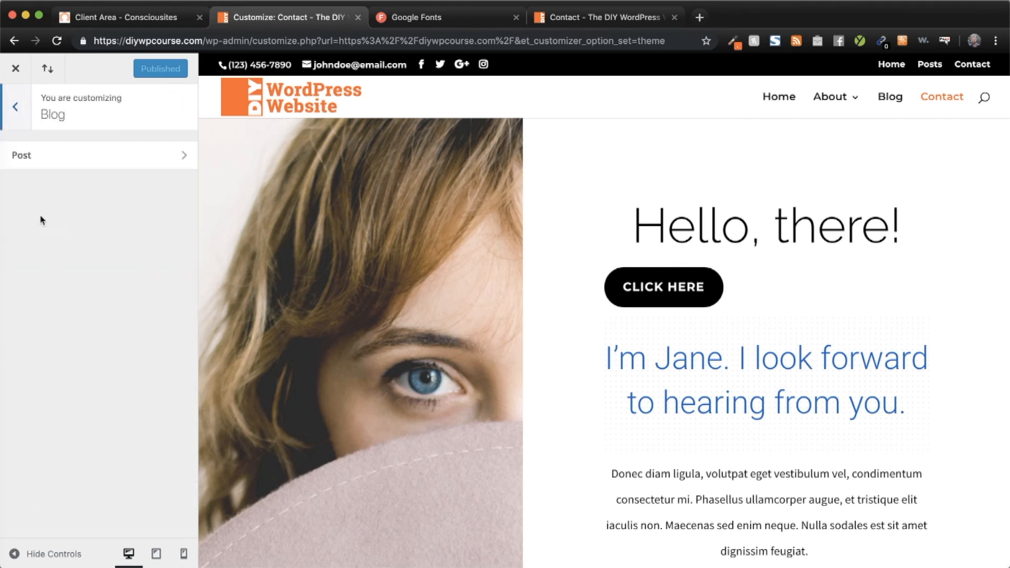
click(37, 156)
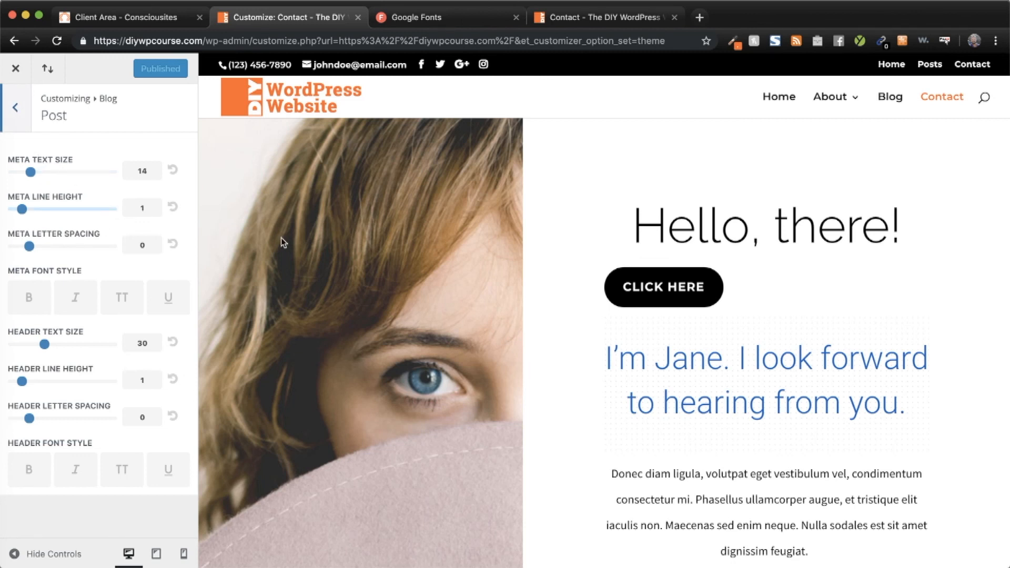
scroll(870, 389, down, 20)
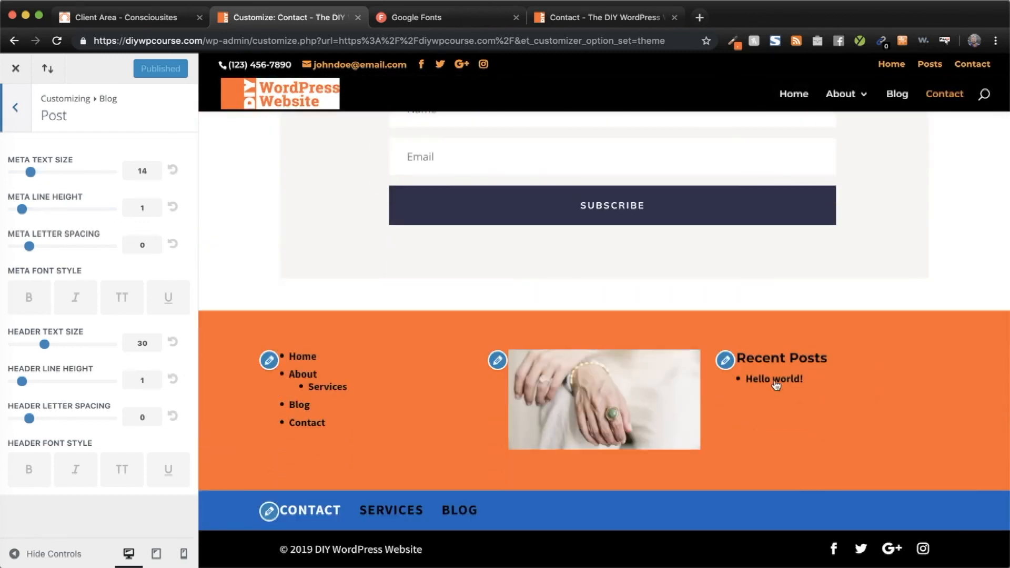
click(775, 383)
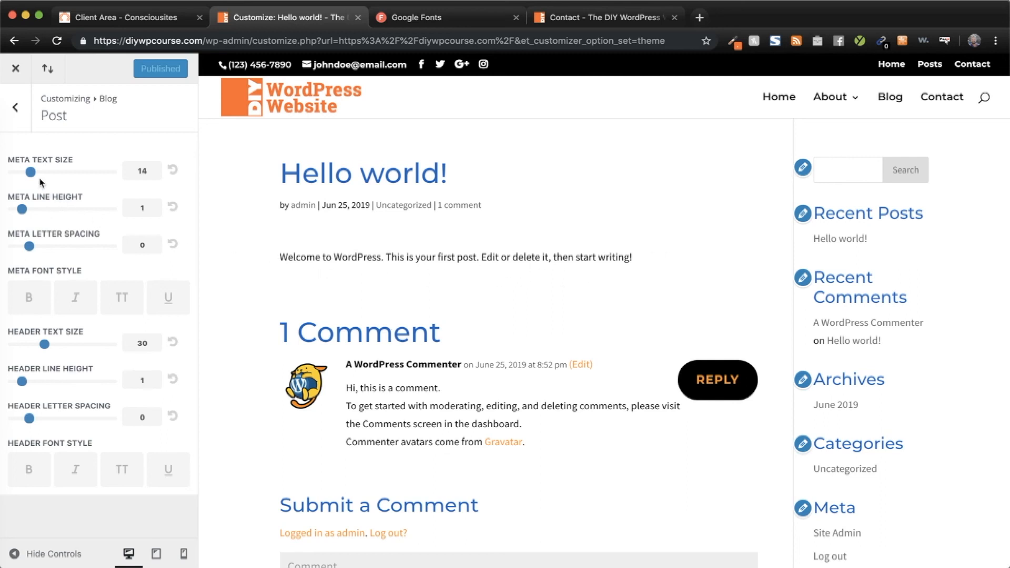
- Style the blog post meta text with size 15, line height 1.1, letter spacing 0 and bold
drag(34, 175, 31, 172)
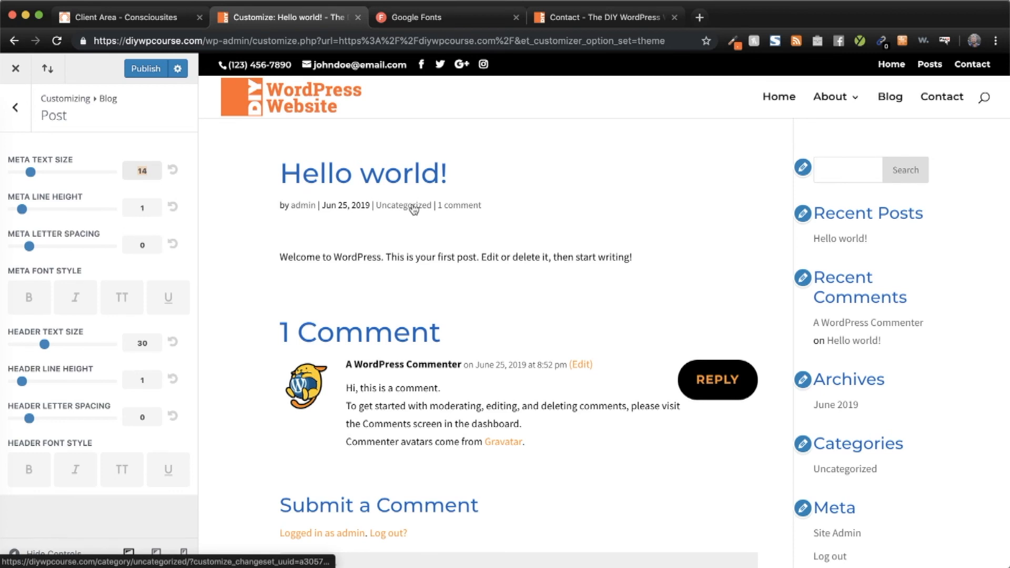
drag(30, 172, 35, 172)
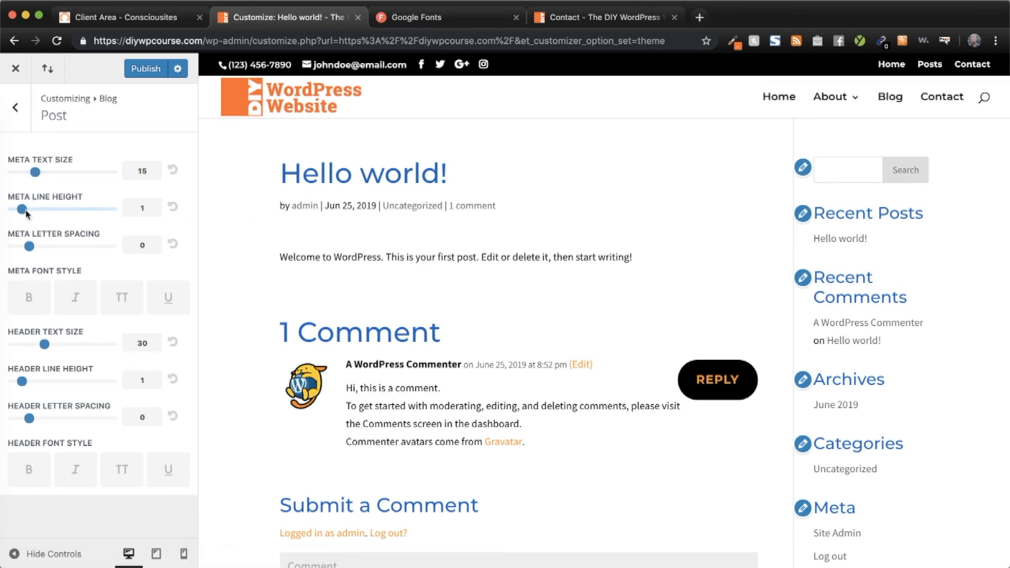
drag(23, 210, 41, 250)
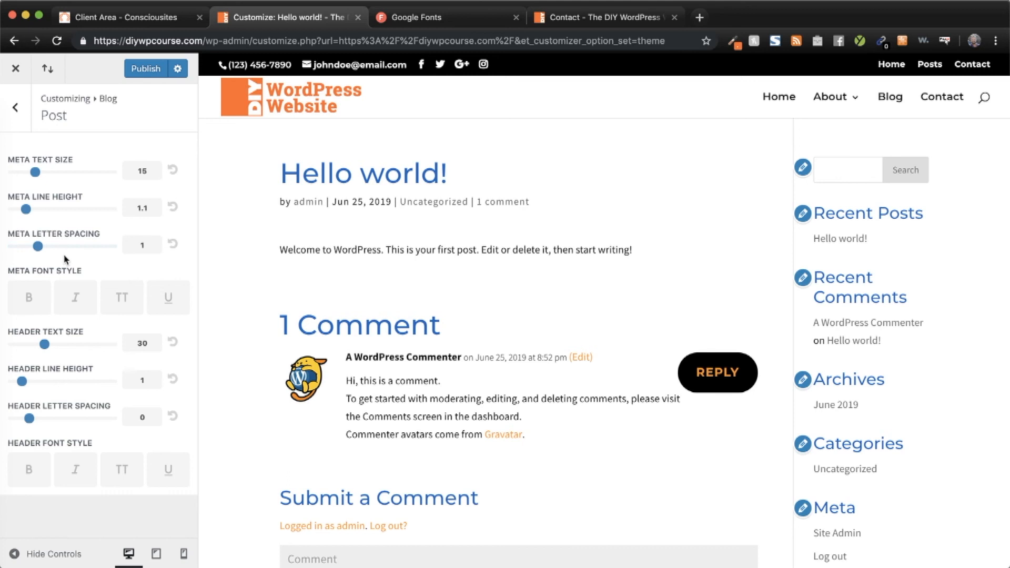
click(42, 303)
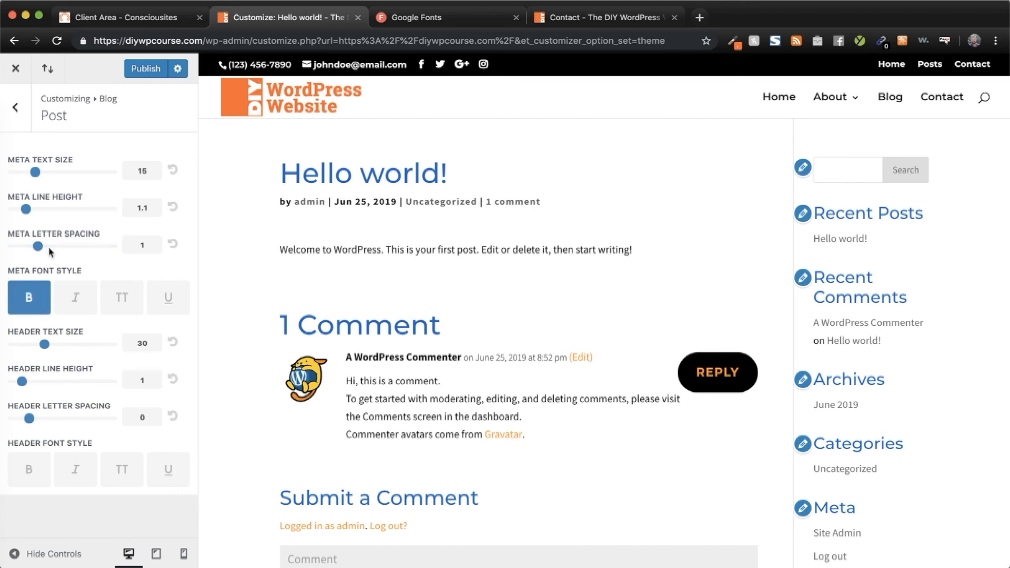
drag(36, 248, 30, 248)
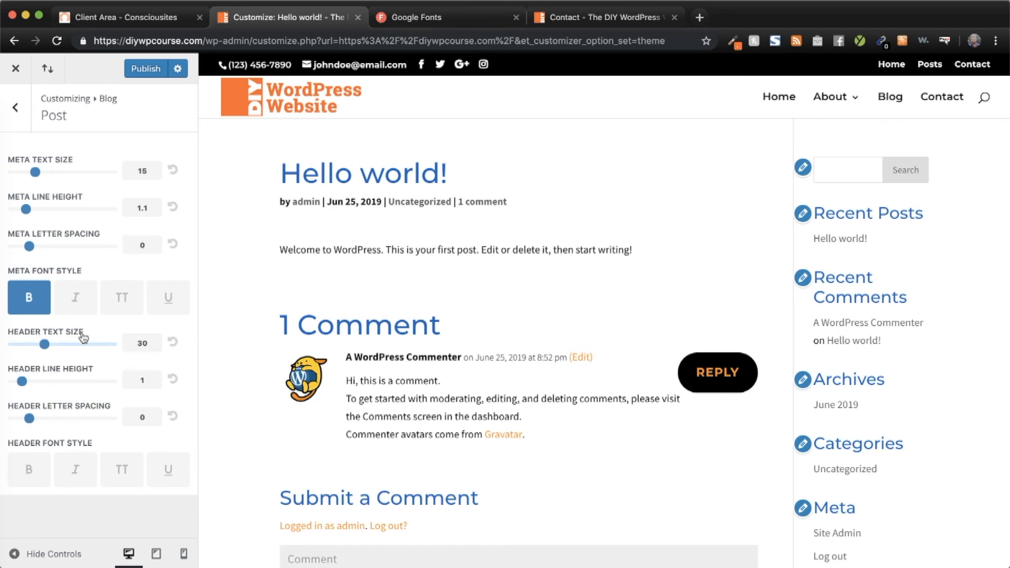
- Set the blog post header text size to 26 in bold and return to the main customizer settings
drag(45, 346, 40, 349)
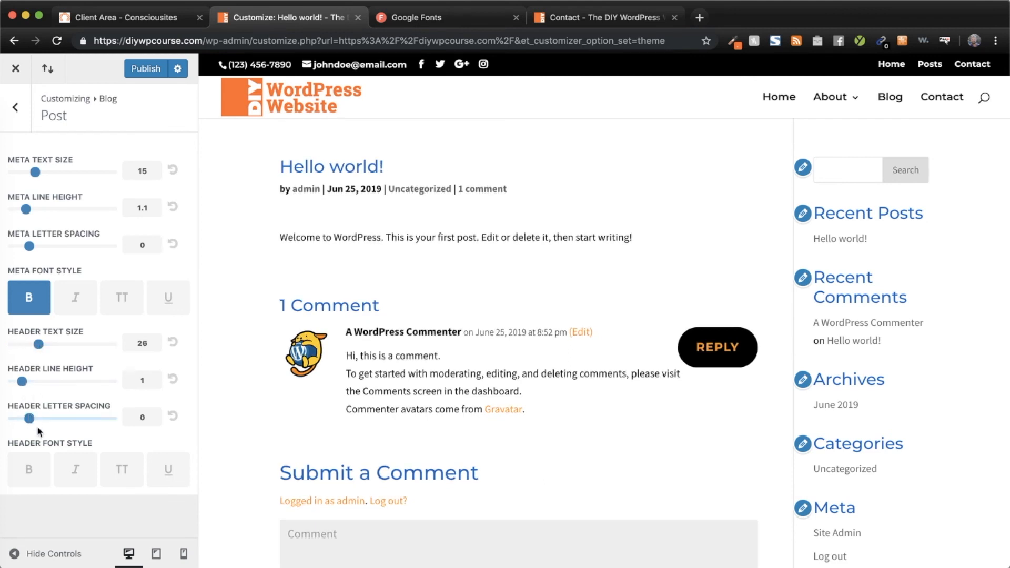
click(33, 468)
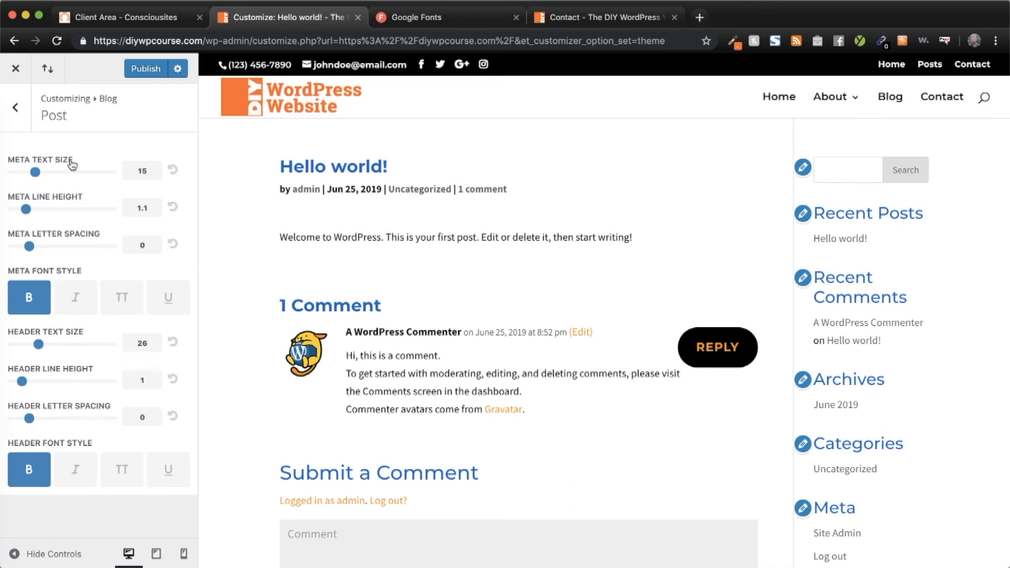
click(16, 105)
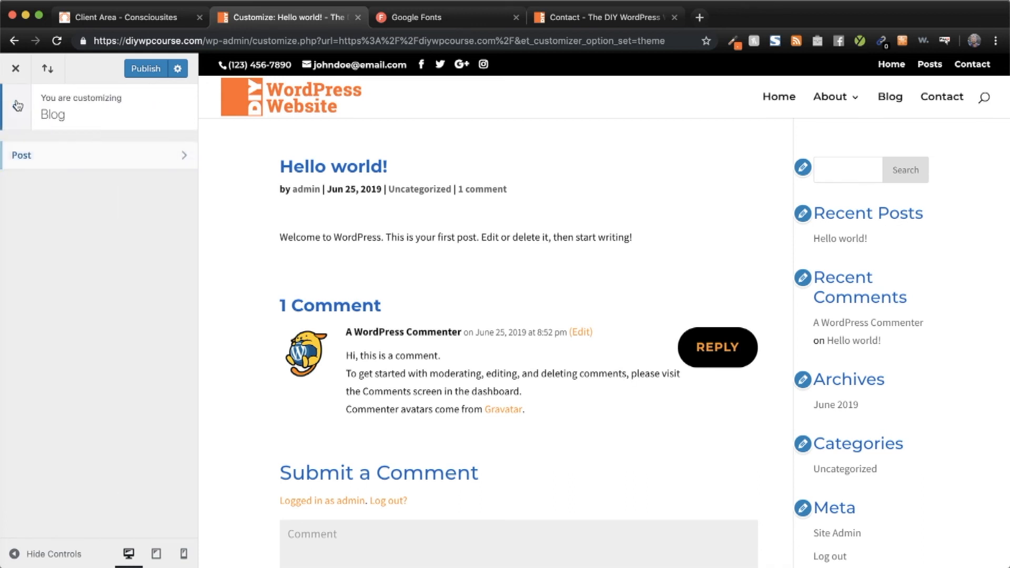
click(18, 105)
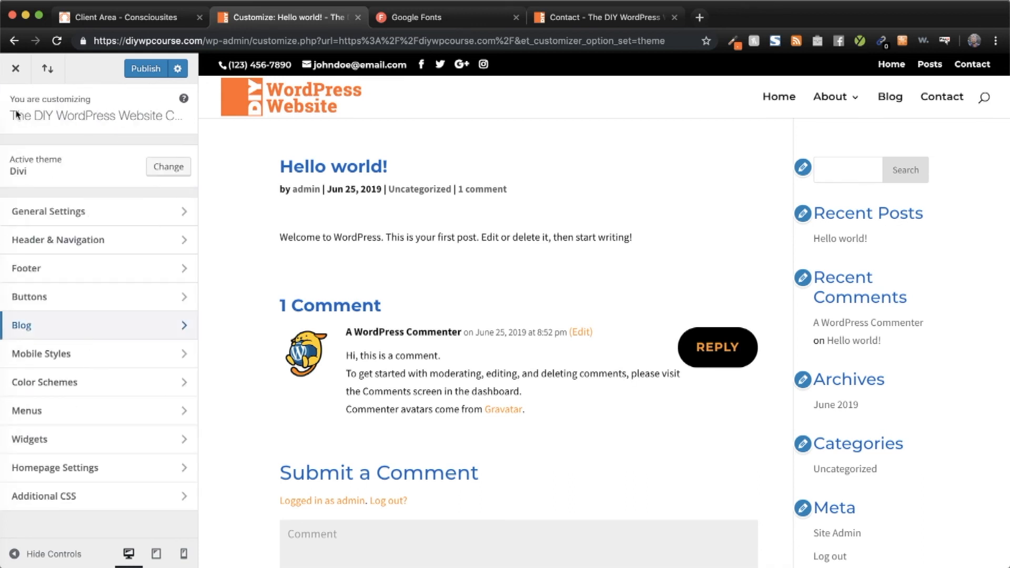
- View the Tablet settings under Mobile Styles, and set the Phone header text size to 26
click(80, 355)
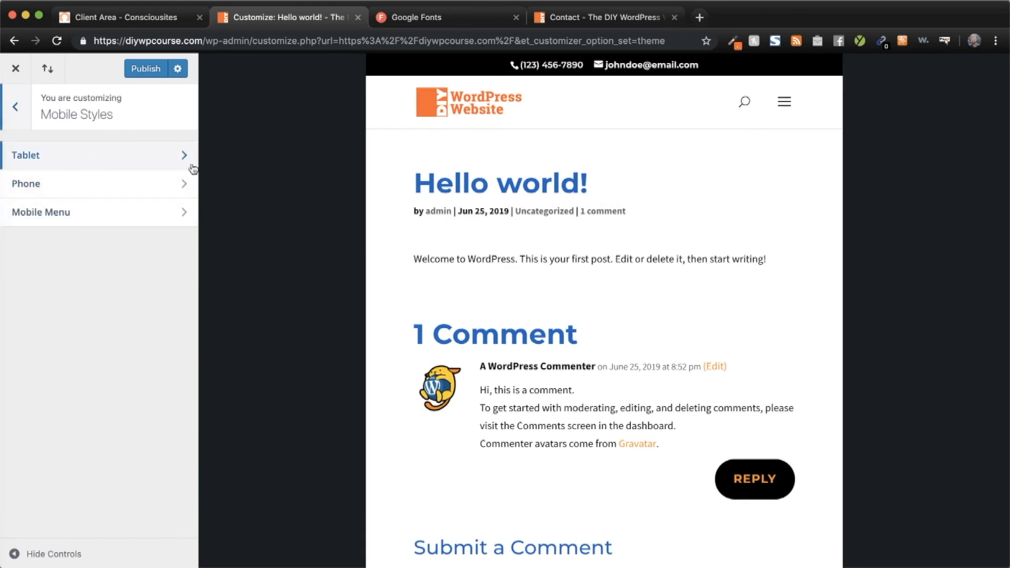
click(136, 153)
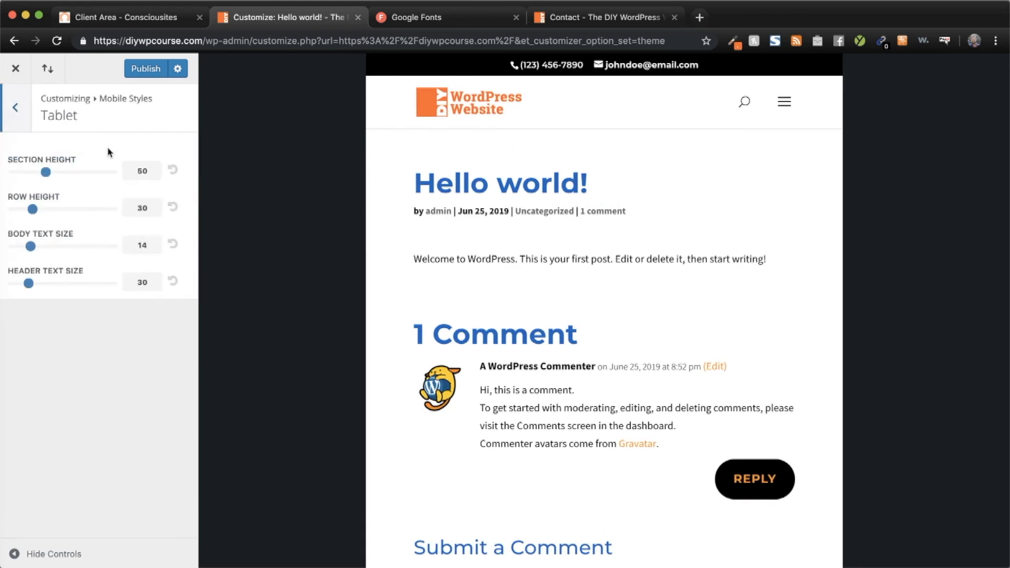
click(16, 107)
click(58, 183)
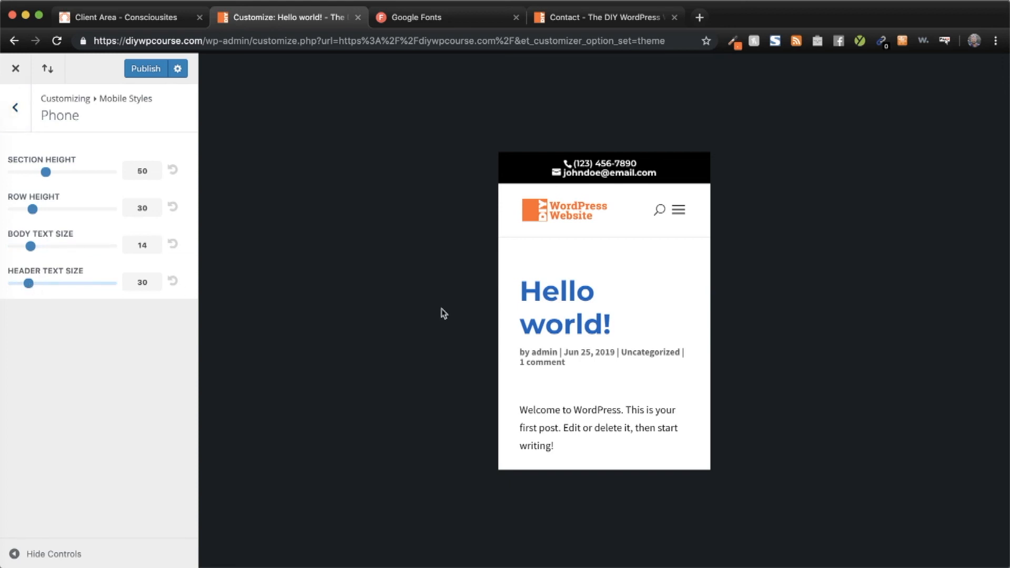
drag(28, 283, 21, 284)
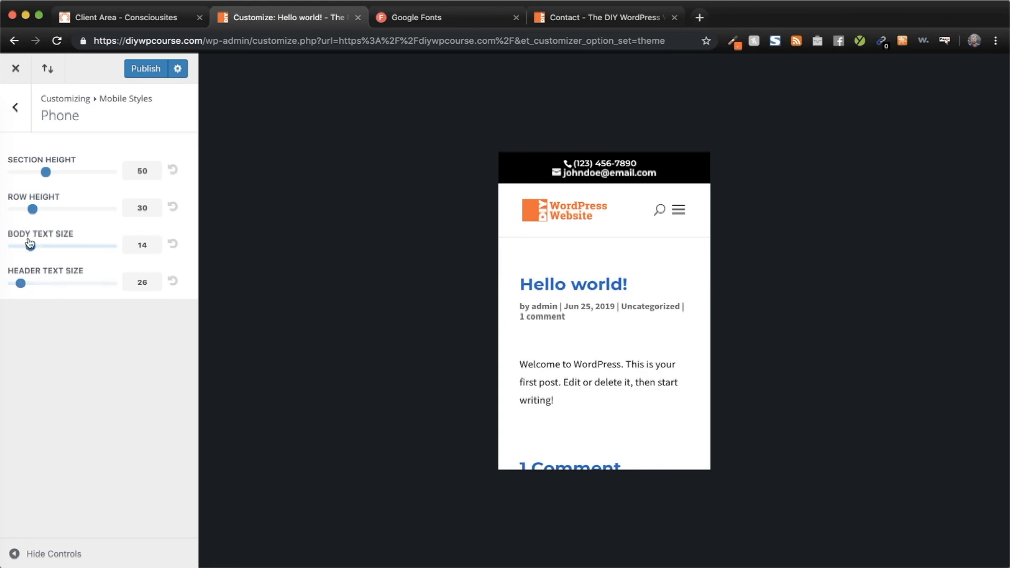
click(14, 111)
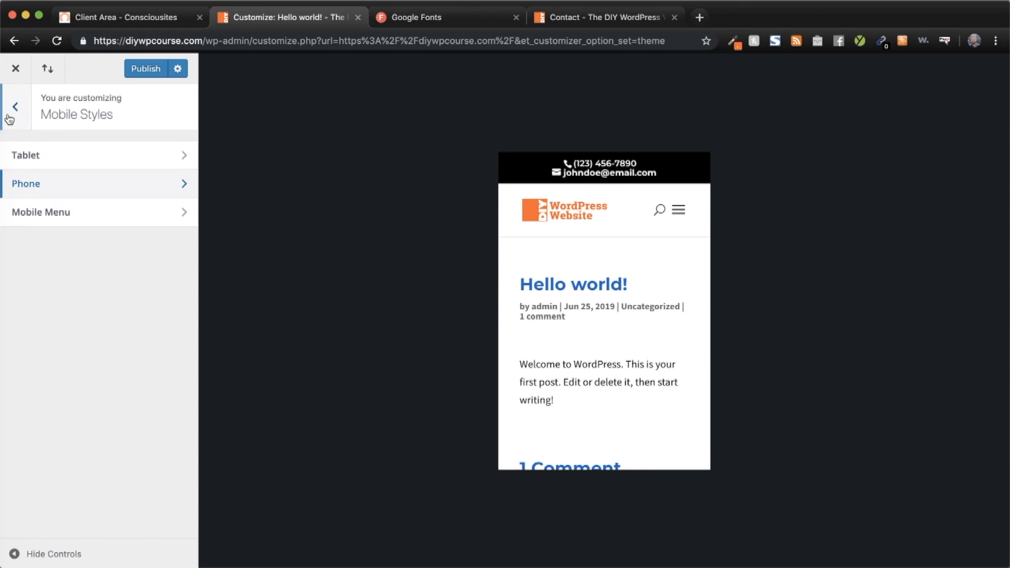
- Set the Tablet header text size to 34 and return to Mobile Styles
click(47, 165)
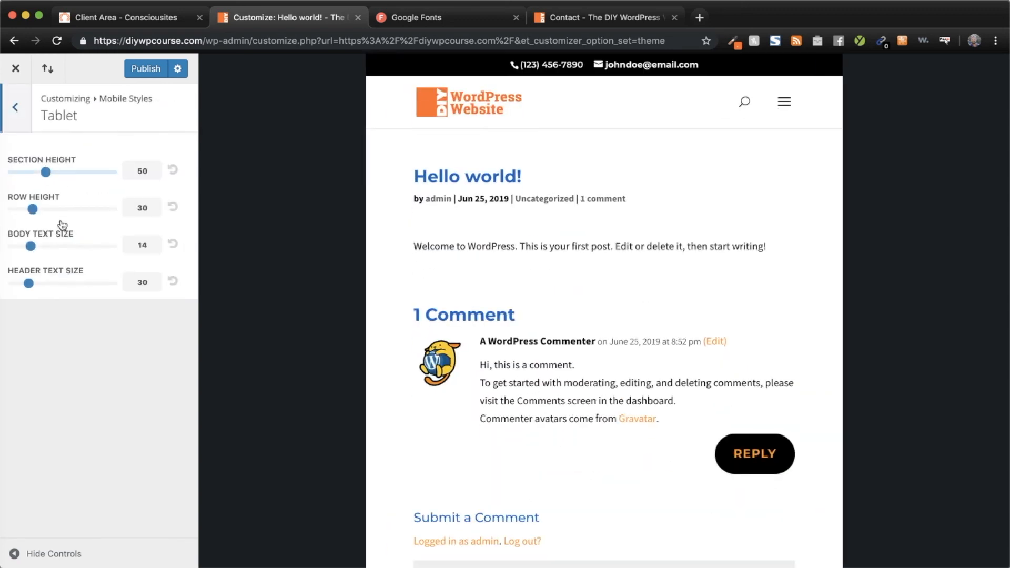
drag(31, 286, 38, 287)
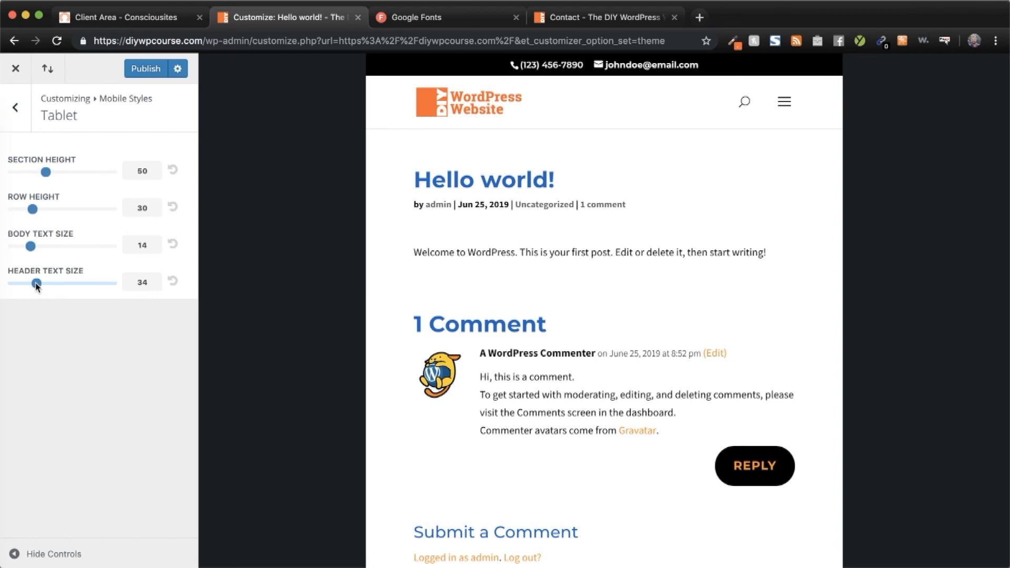
click(20, 121)
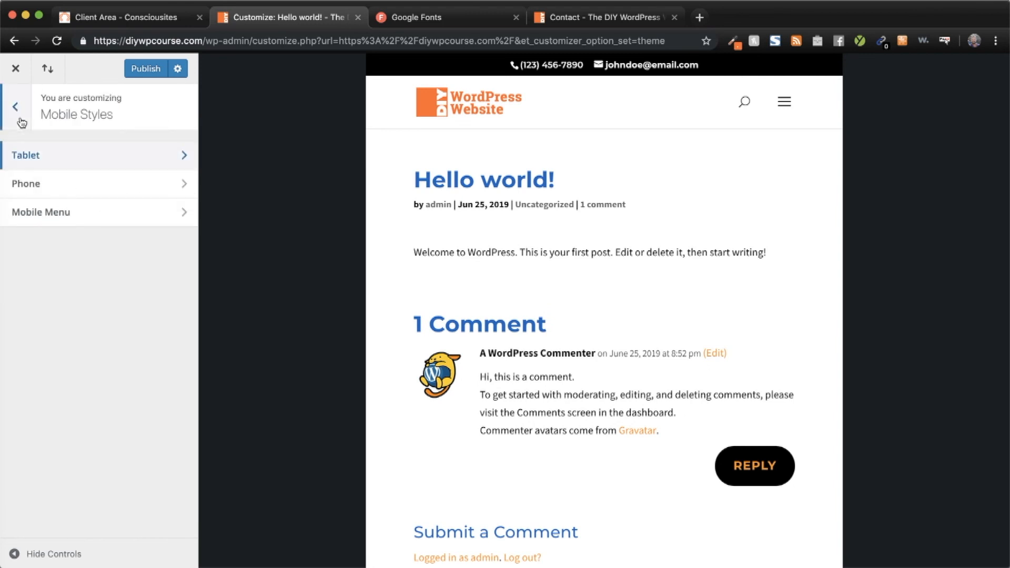
- Open the Mobile Menu settings under Mobile Styles and expand the navigation menu in the phone preview
click(39, 213)
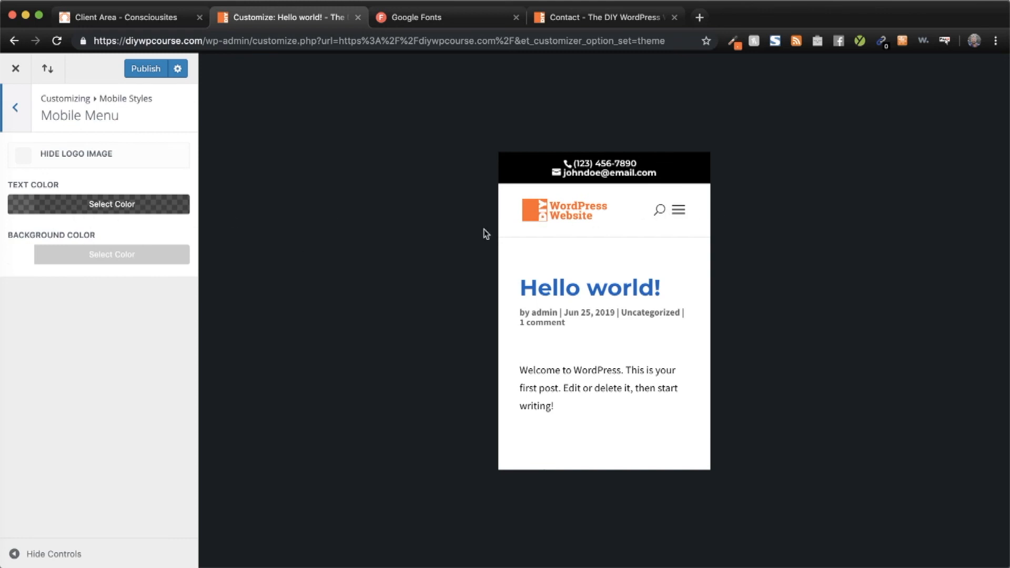
click(684, 213)
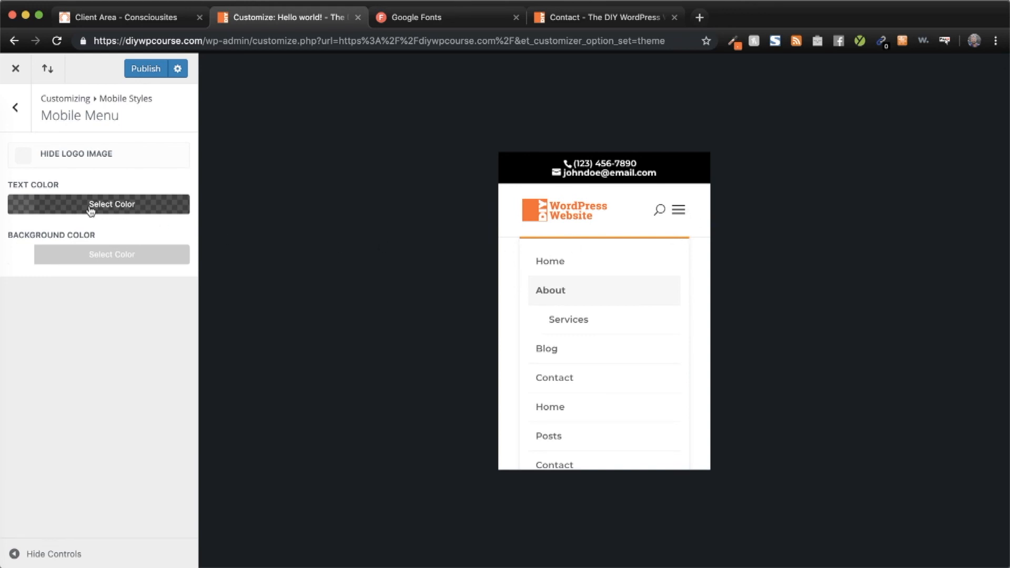
- Try fully opaque white text on a black background for the mobile menu, and set the background back to white
click(28, 209)
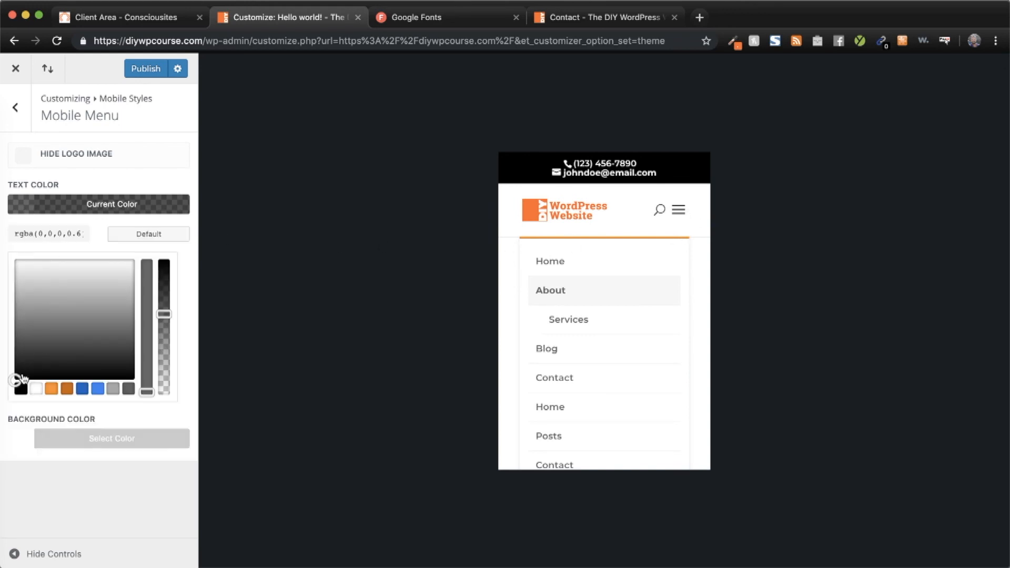
click(36, 389)
drag(165, 313, 163, 263)
click(27, 440)
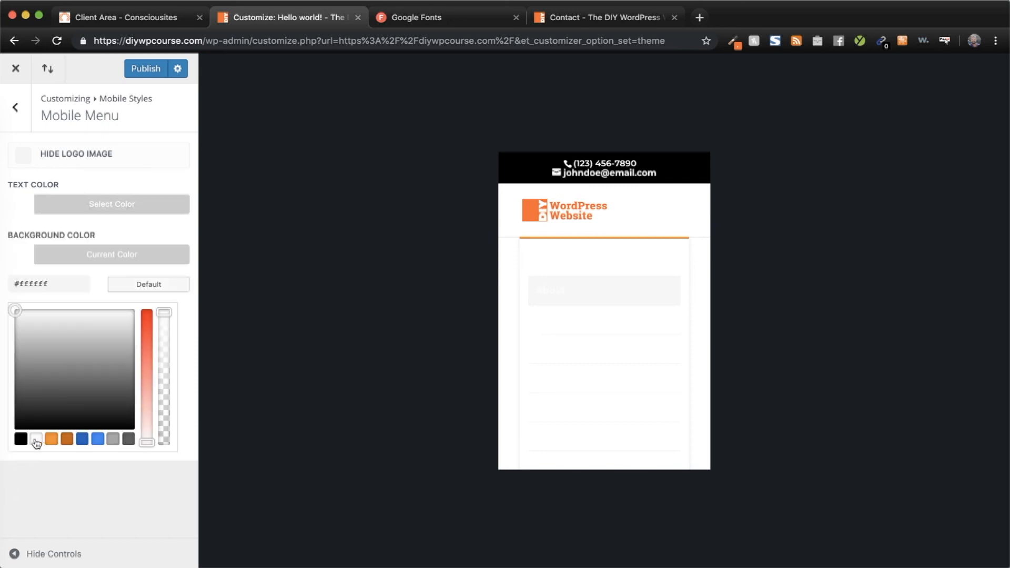
click(21, 439)
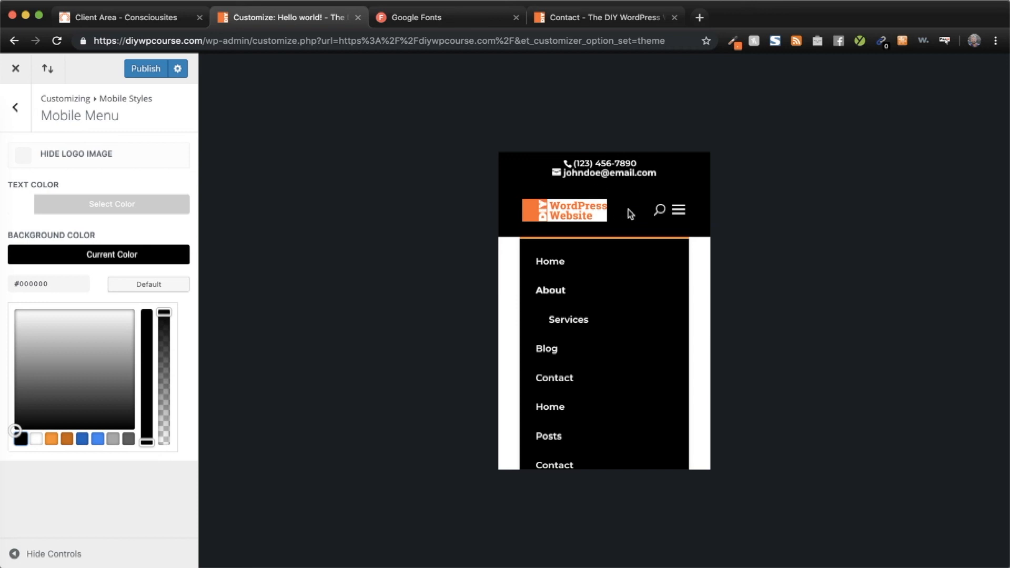
click(38, 441)
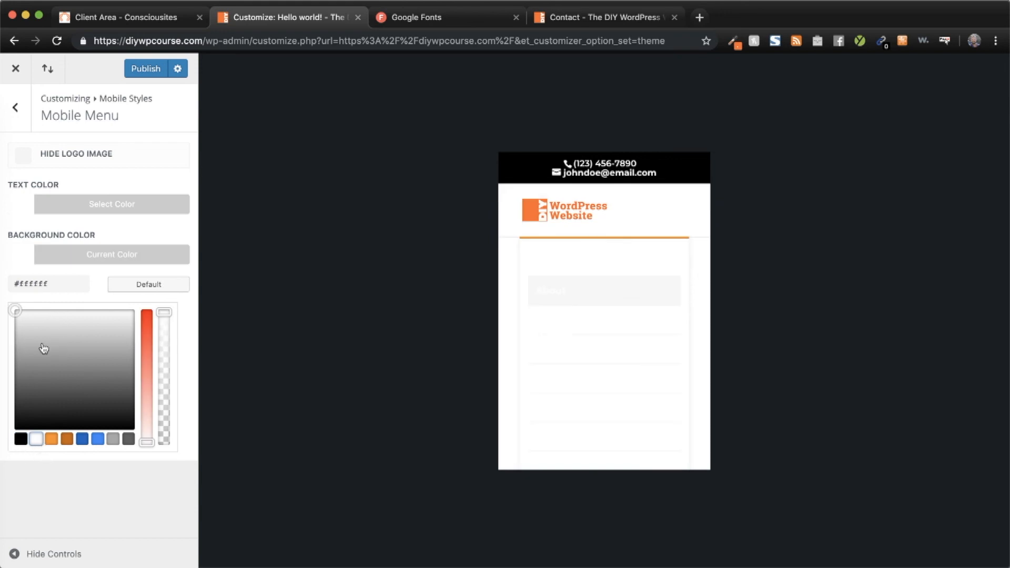
- Set the mobile menu text color to black (#000000) and return to the main customizer settings
click(20, 208)
click(23, 391)
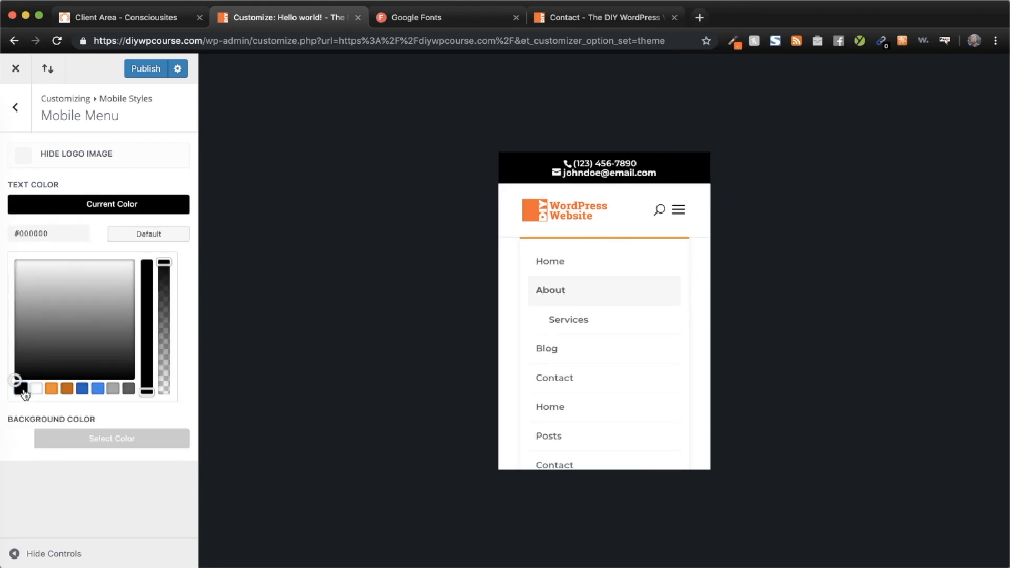
click(24, 157)
click(25, 157)
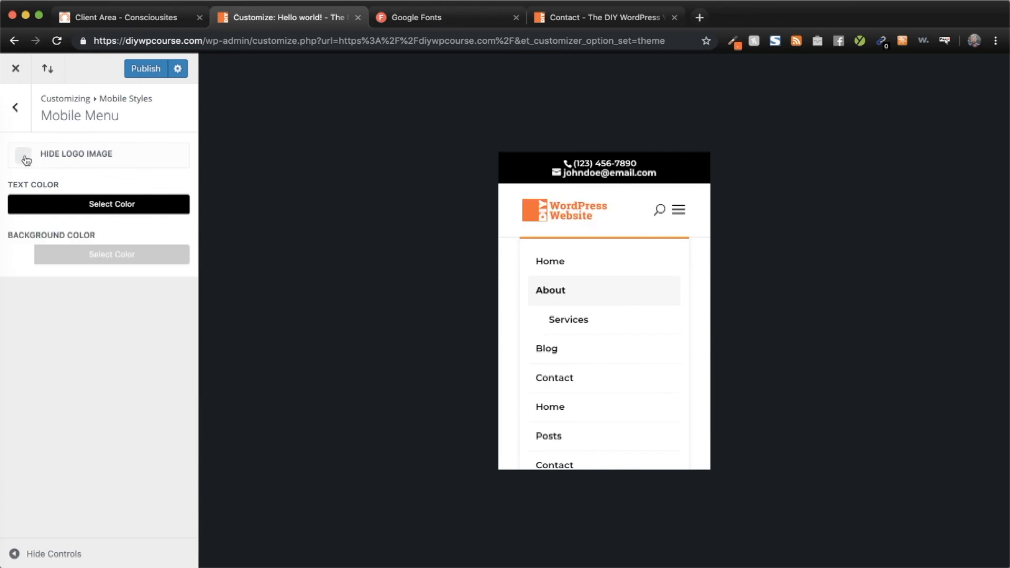
click(19, 117)
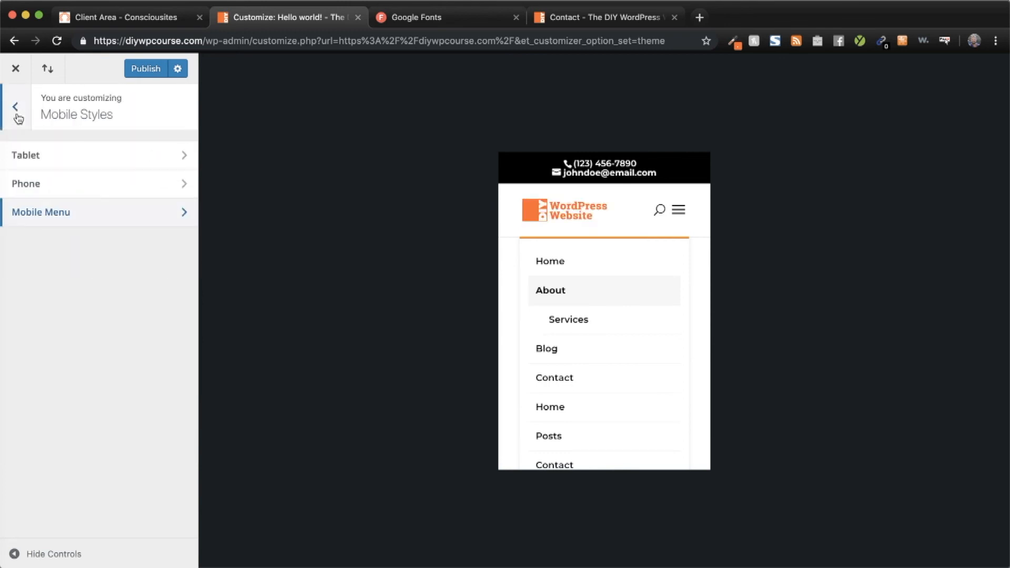
click(19, 108)
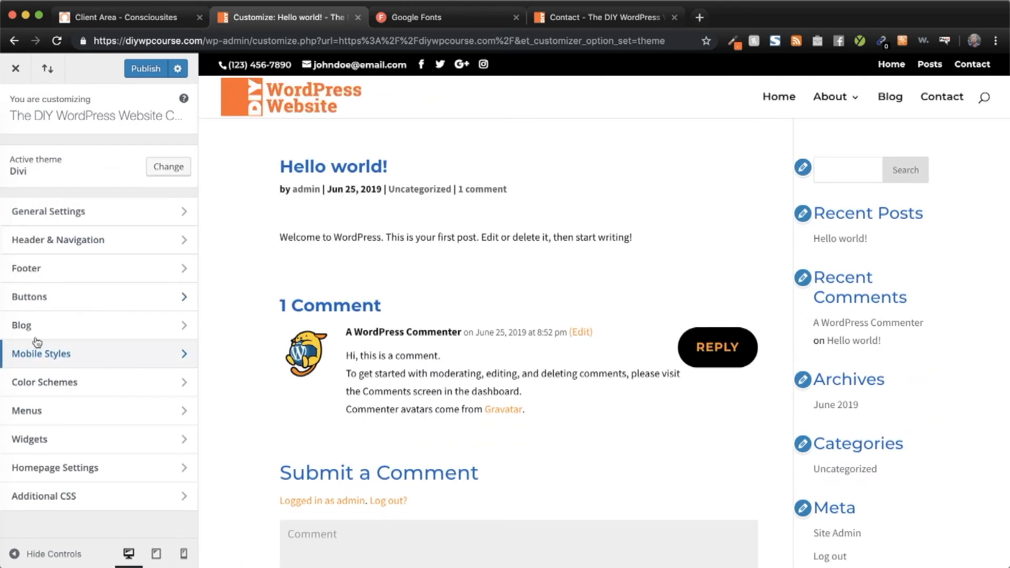
- Examine the available color schemes without changing the Default one, and return to the main customizer settings
click(44, 383)
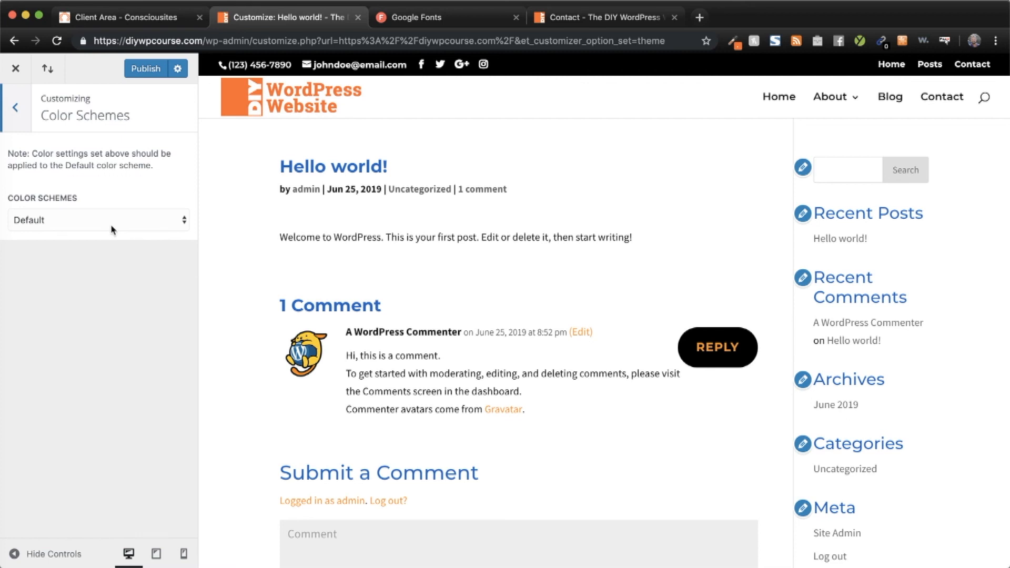
click(93, 226)
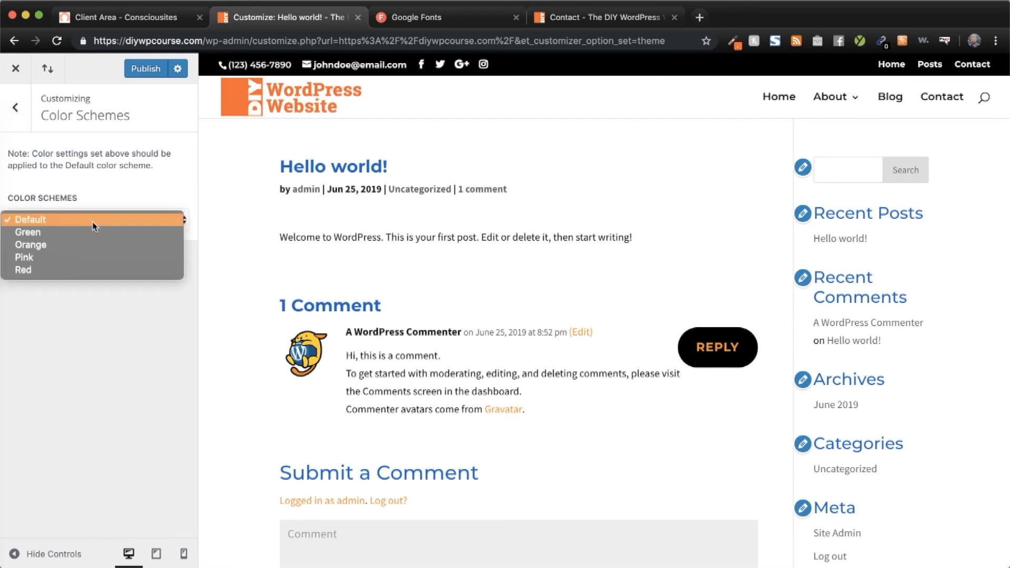
click(67, 304)
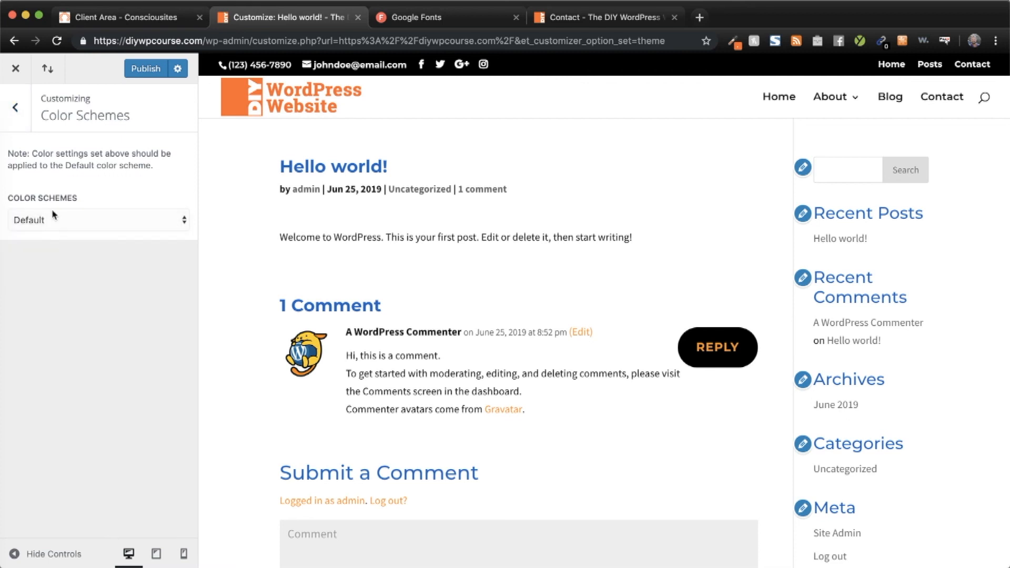
click(15, 108)
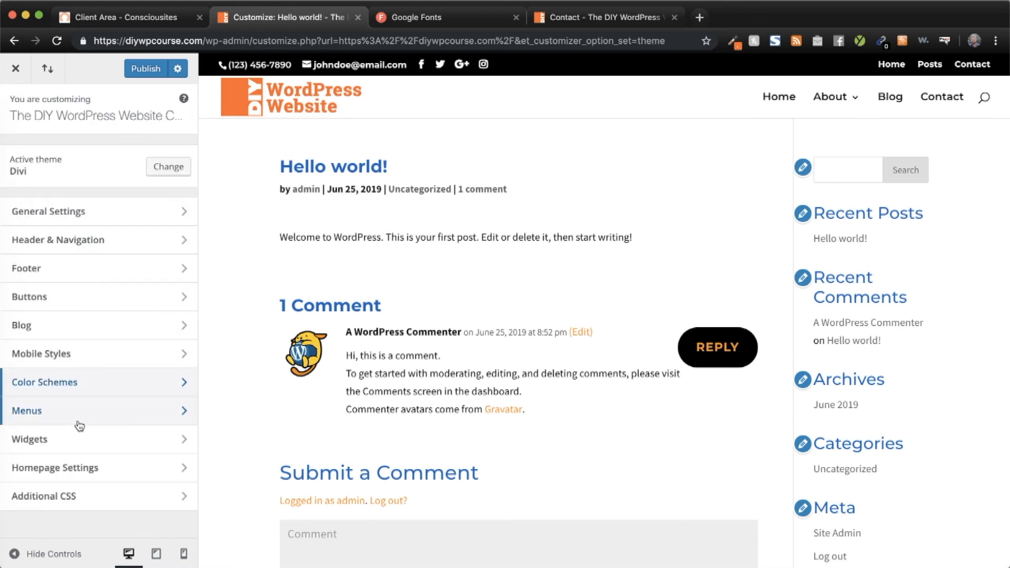
- Remove the Categories and Meta widgets from the Sidebar widget area
click(58, 443)
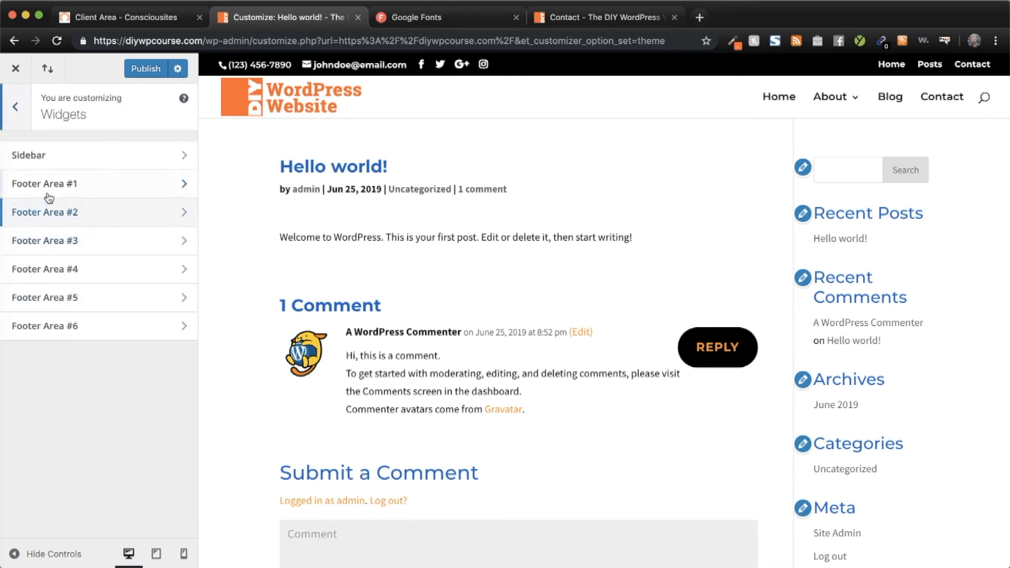
click(110, 161)
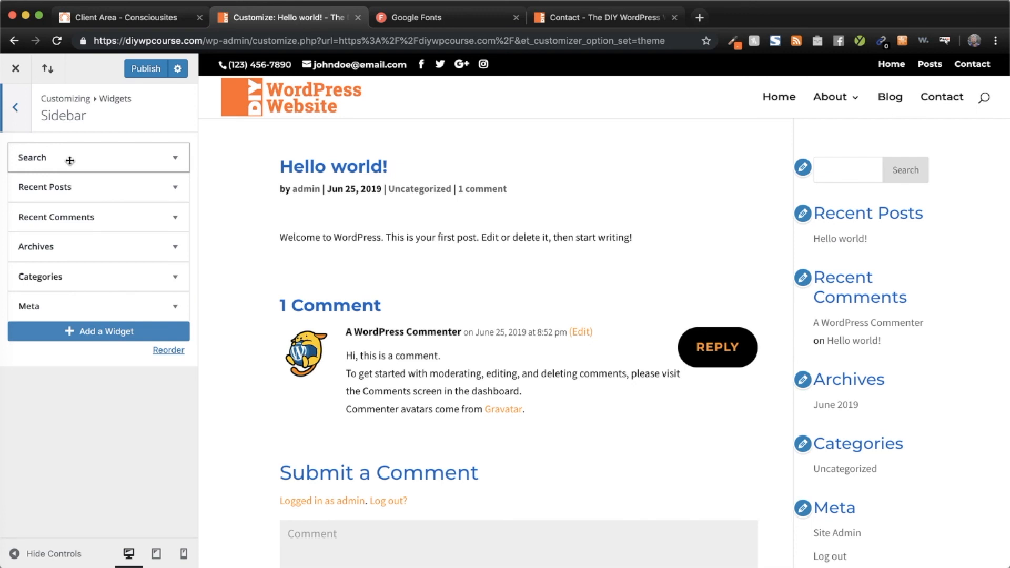
click(176, 159)
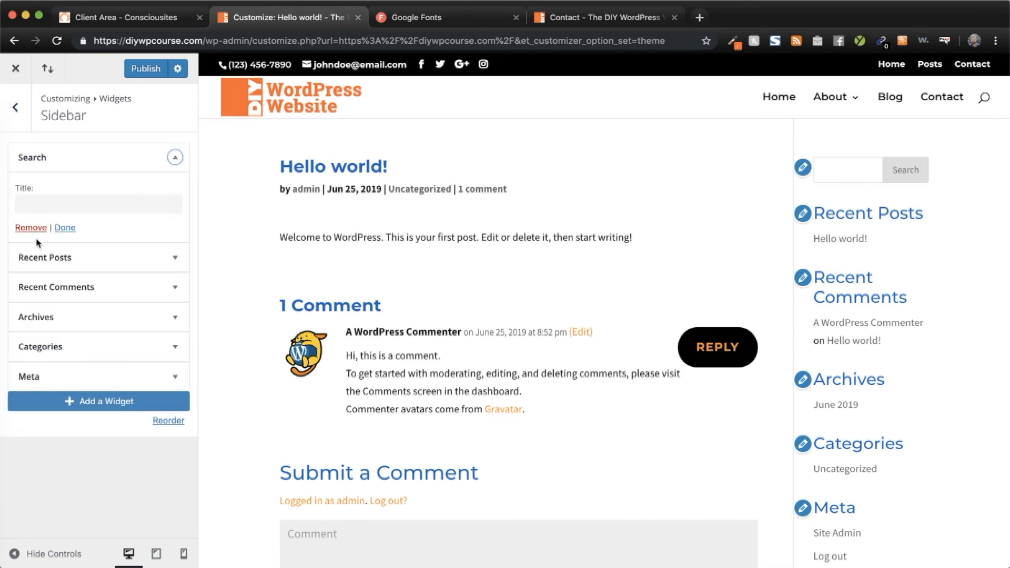
click(174, 347)
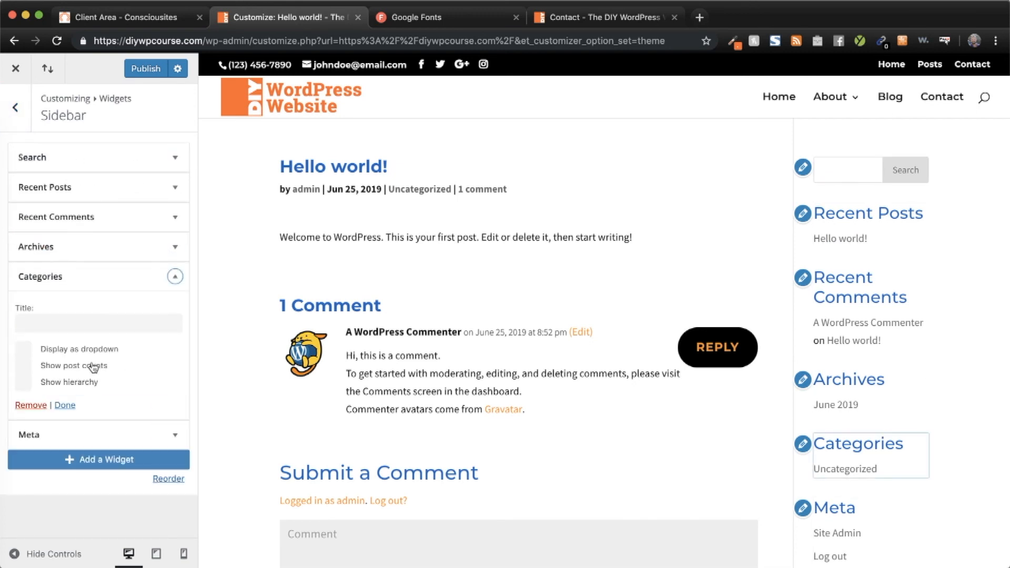
click(30, 405)
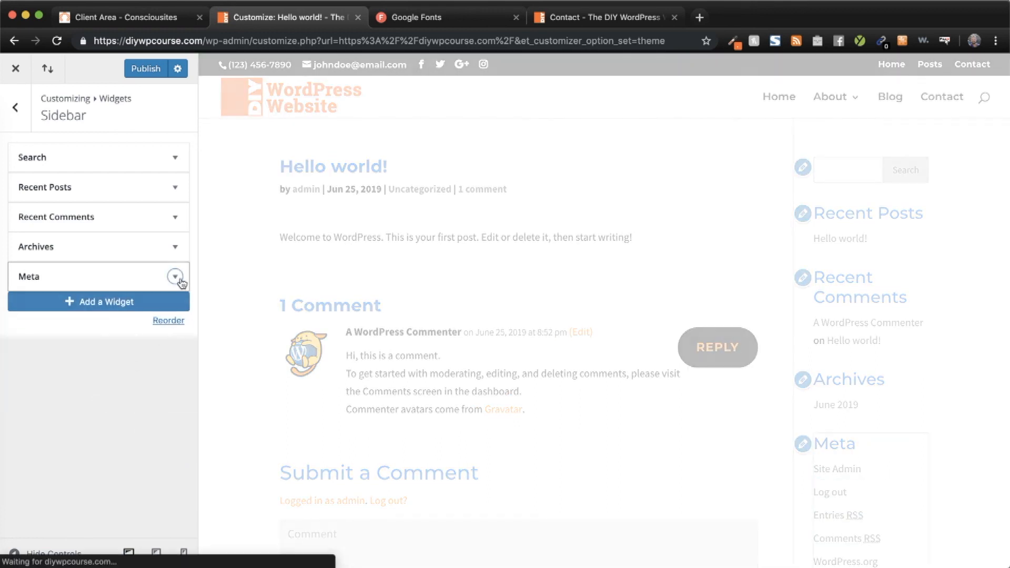
click(175, 277)
click(32, 346)
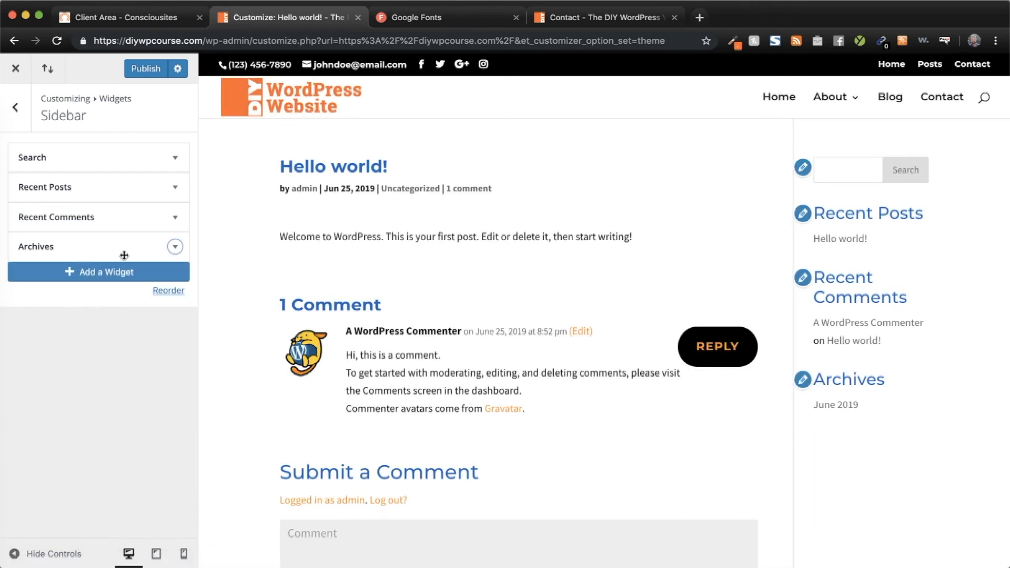
- Add a Text widget titled "Heading" to the sidebar
click(74, 276)
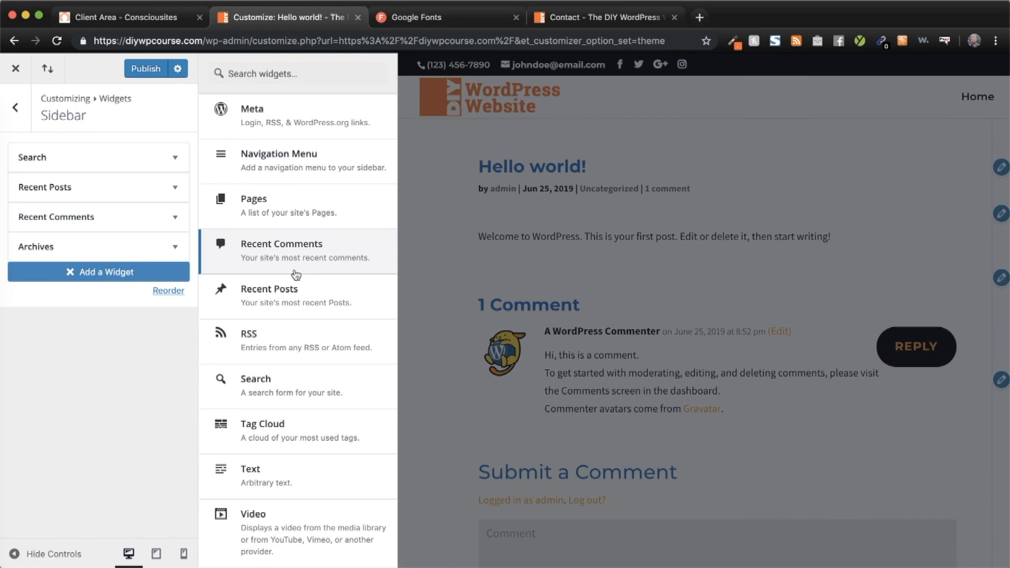
click(299, 486)
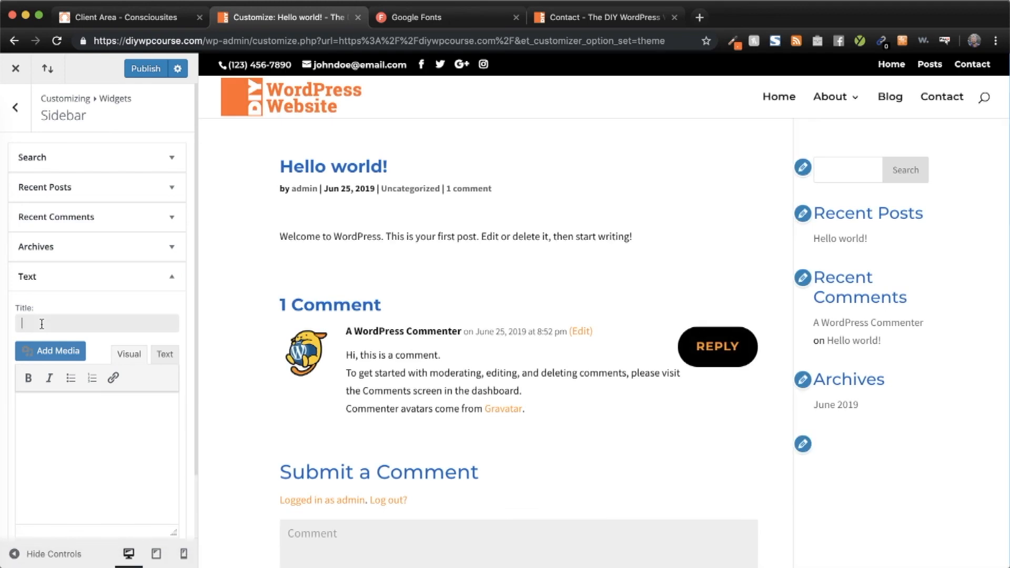
text(Heading)
- Paste the placeholder paragraph starting "Donec rutrum congue leo" as the Heading widget's content, check it in the preview, and return to the main customizer settings
click(41, 423)
text(https://diywpcourse.com/wp-admin)
key(super+z)
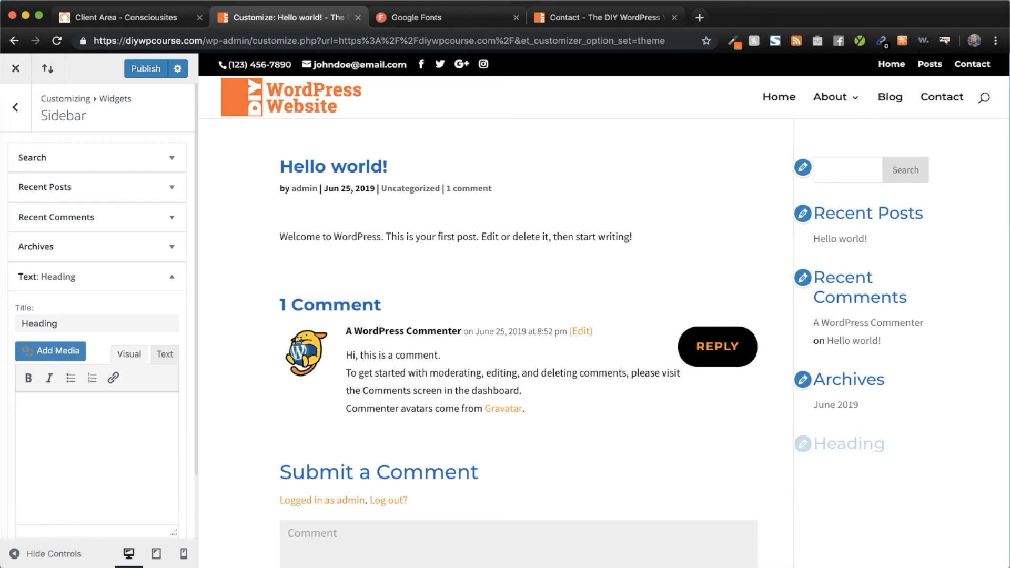
key(super+Tab)
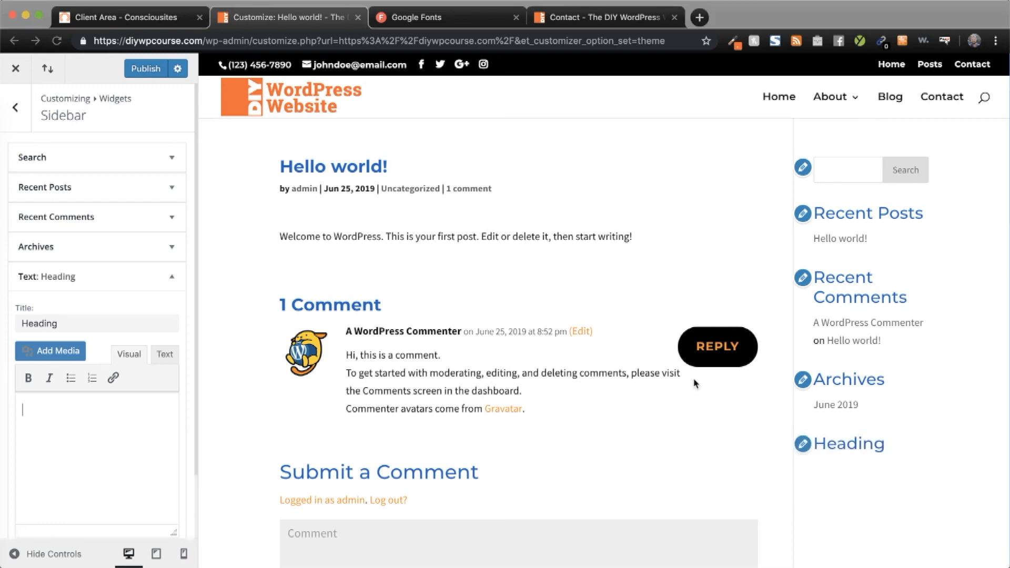
key(super+Tab)
key(super+v)
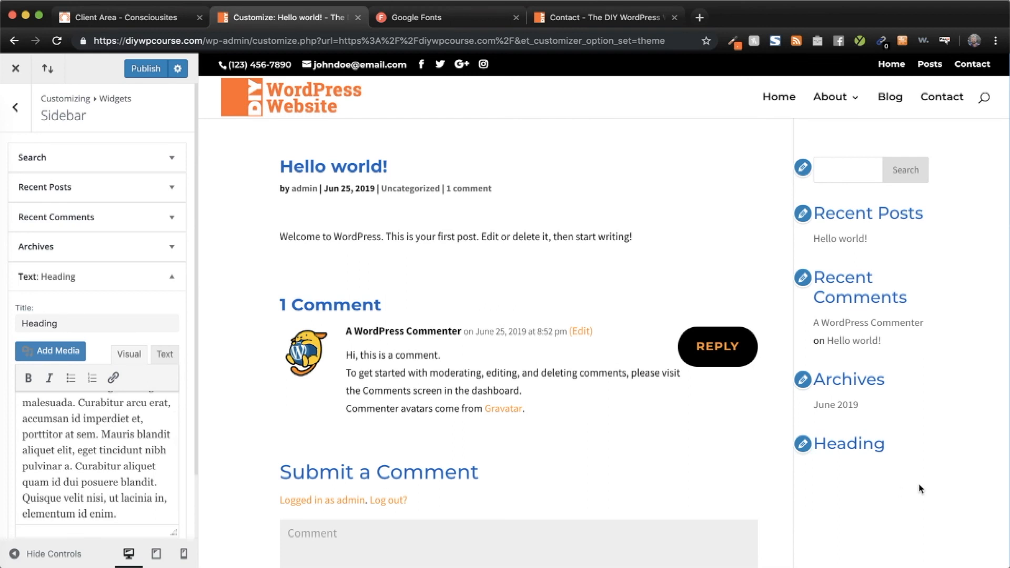
scroll(920, 486, down, 3)
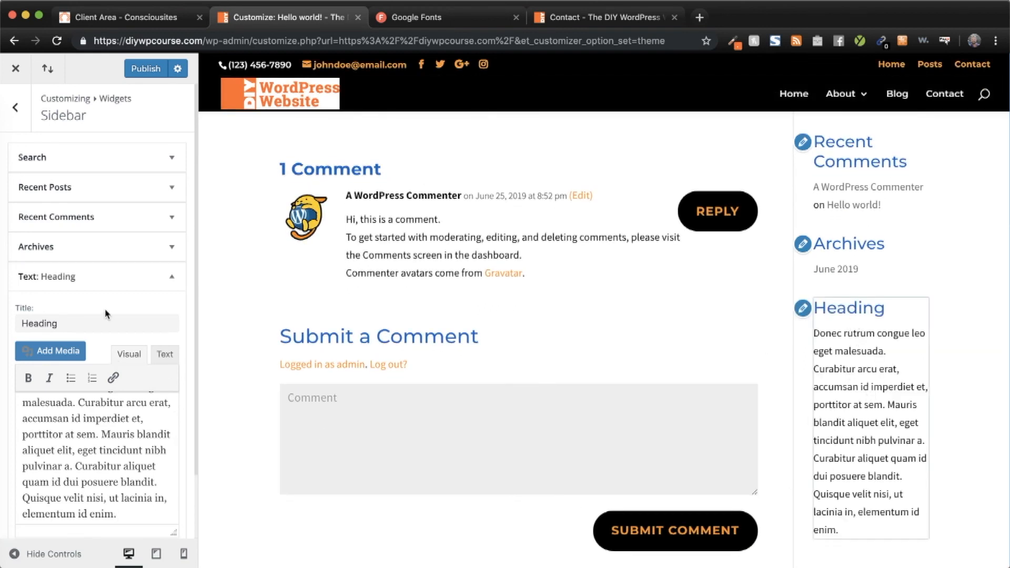
click(17, 124)
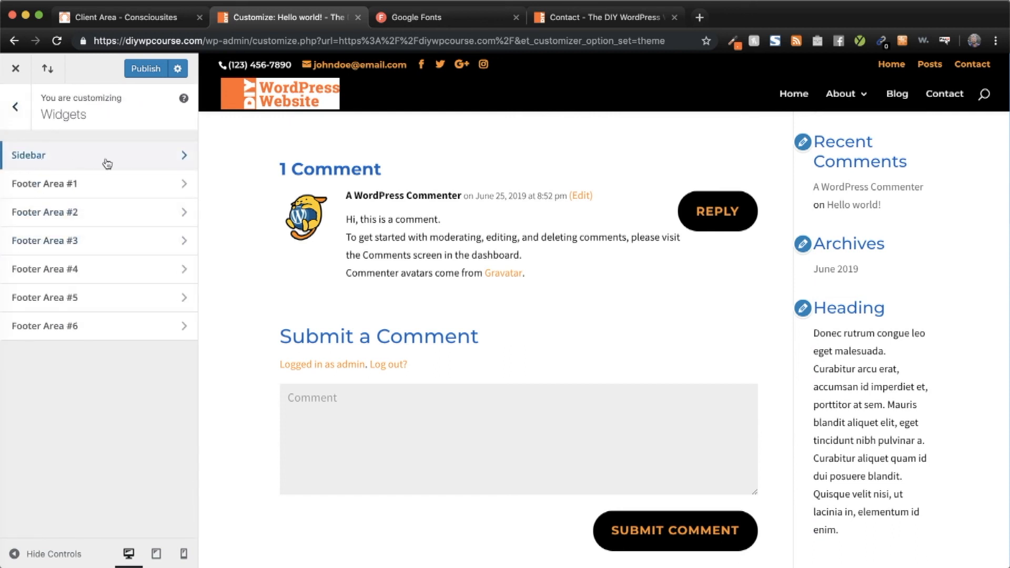
click(15, 117)
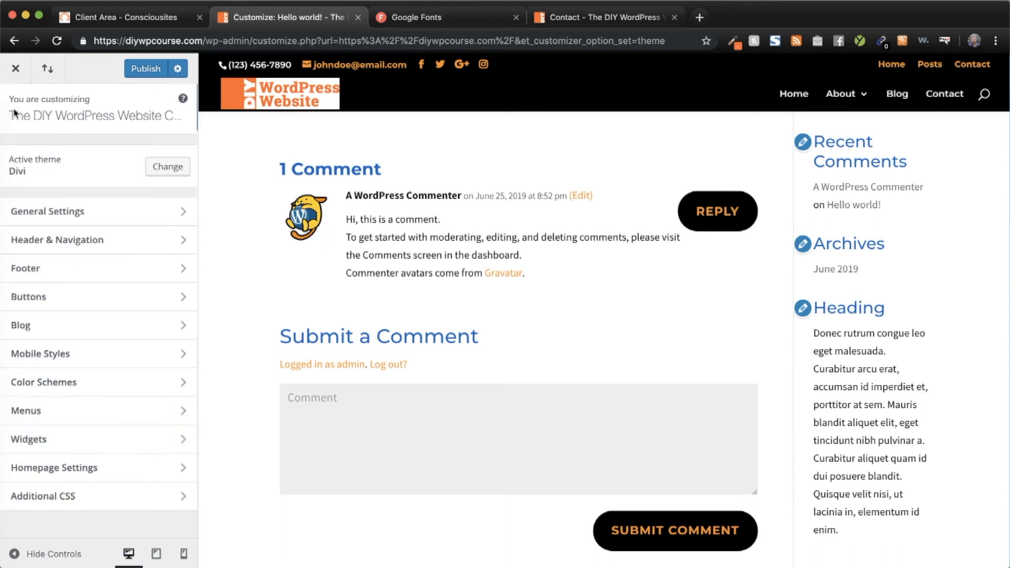
- Review the Homepage Settings and the Additional CSS editor without changing anything
click(96, 466)
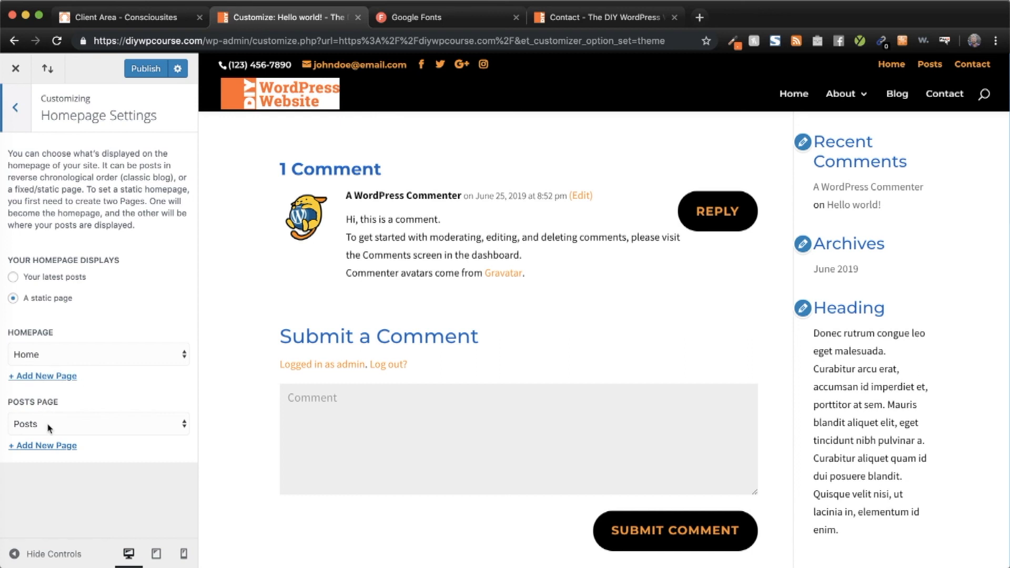
click(28, 122)
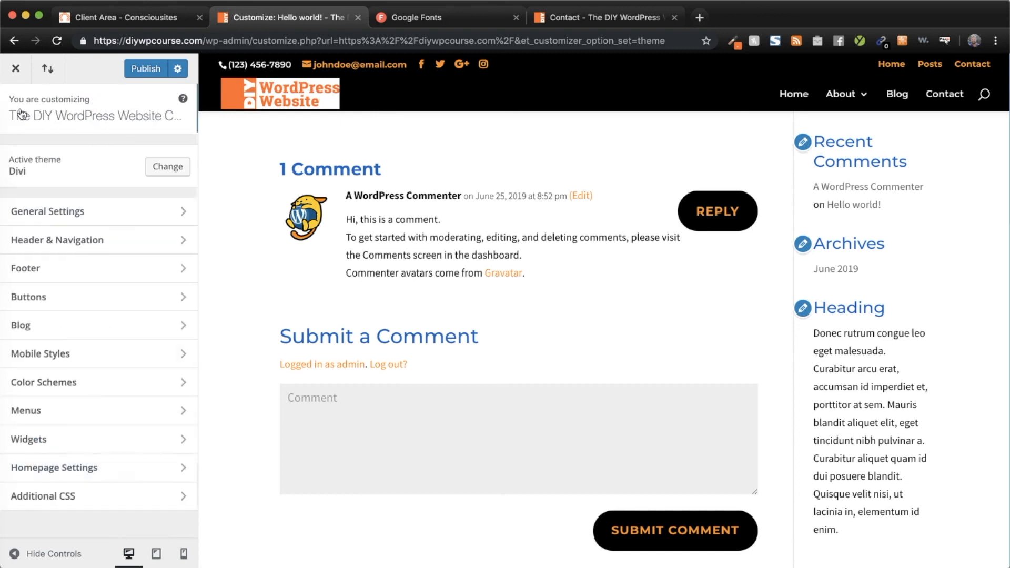
click(44, 496)
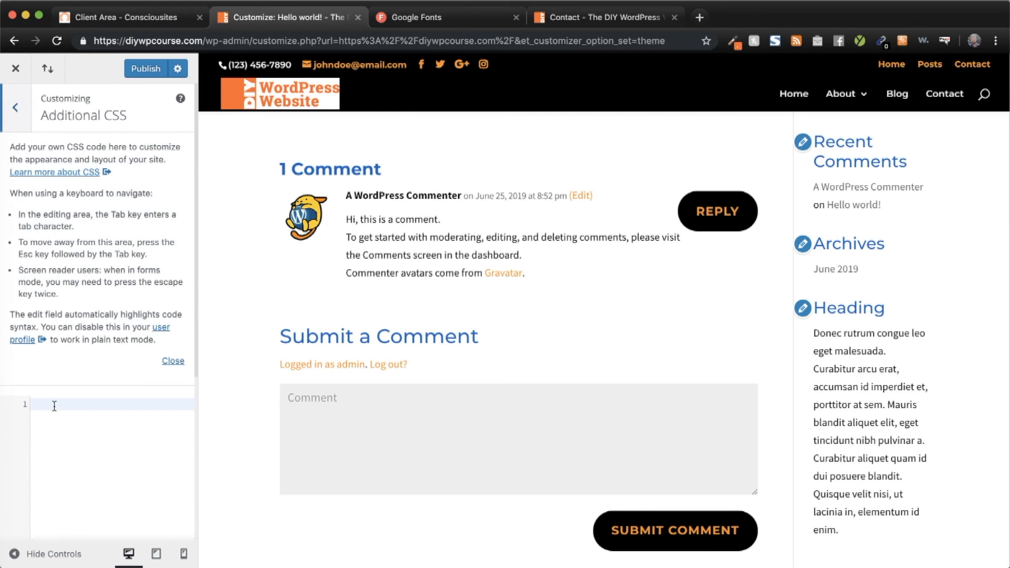
key(Tab)
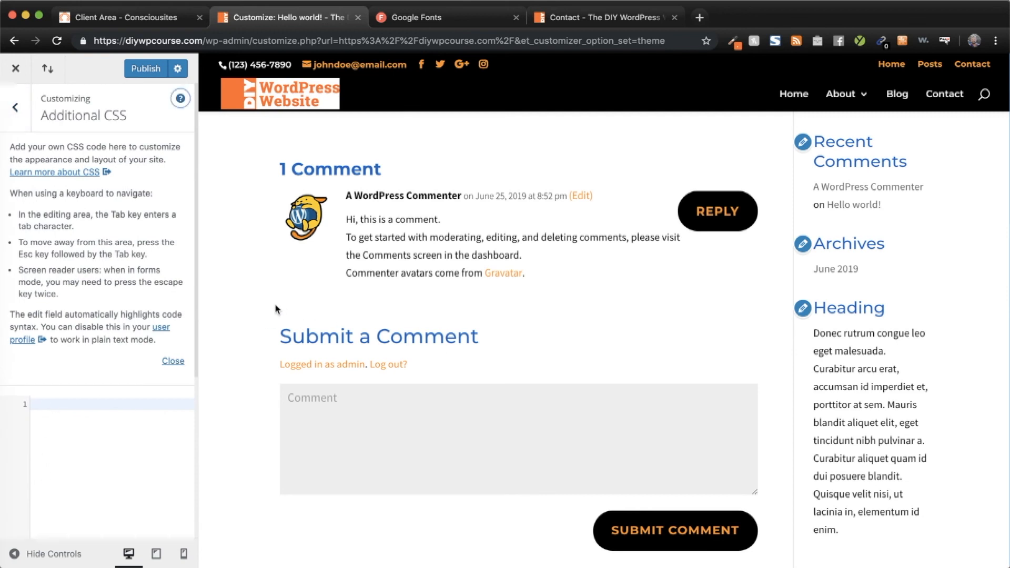
click(66, 405)
- Switch to the Contact page's browser tab and exit the Visual Builder there
click(584, 20)
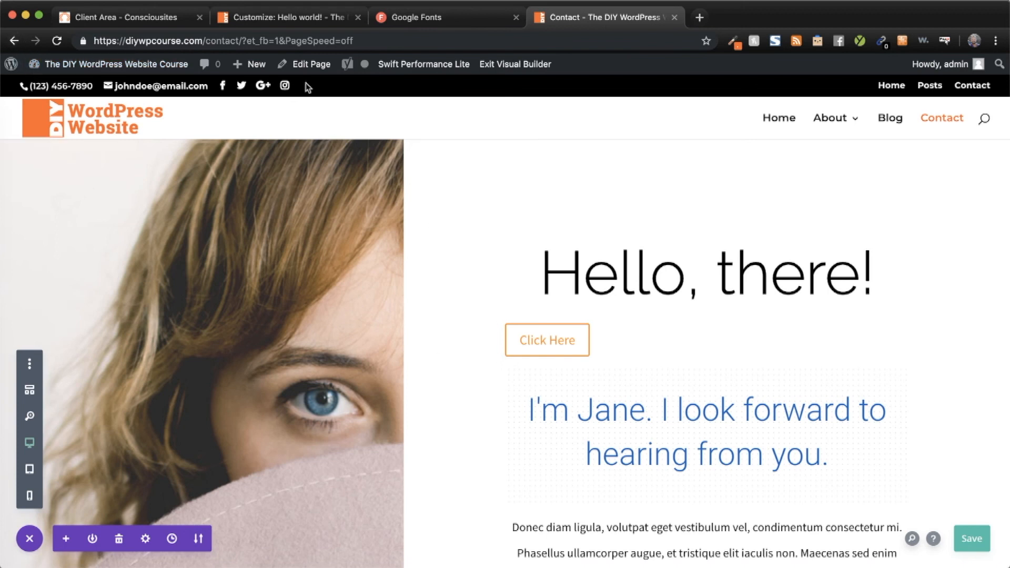
click(503, 65)
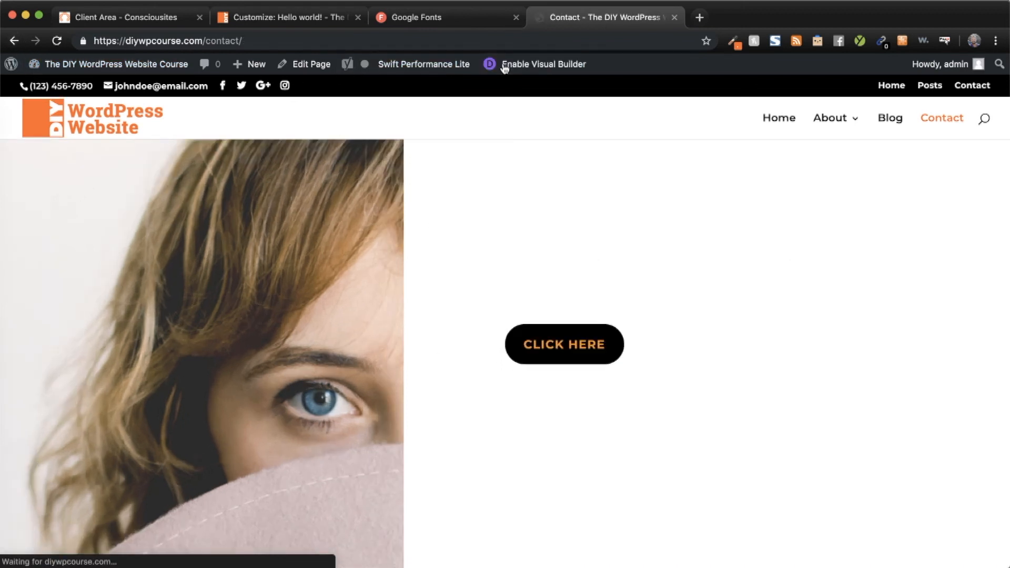
mouse_move(104, 69)
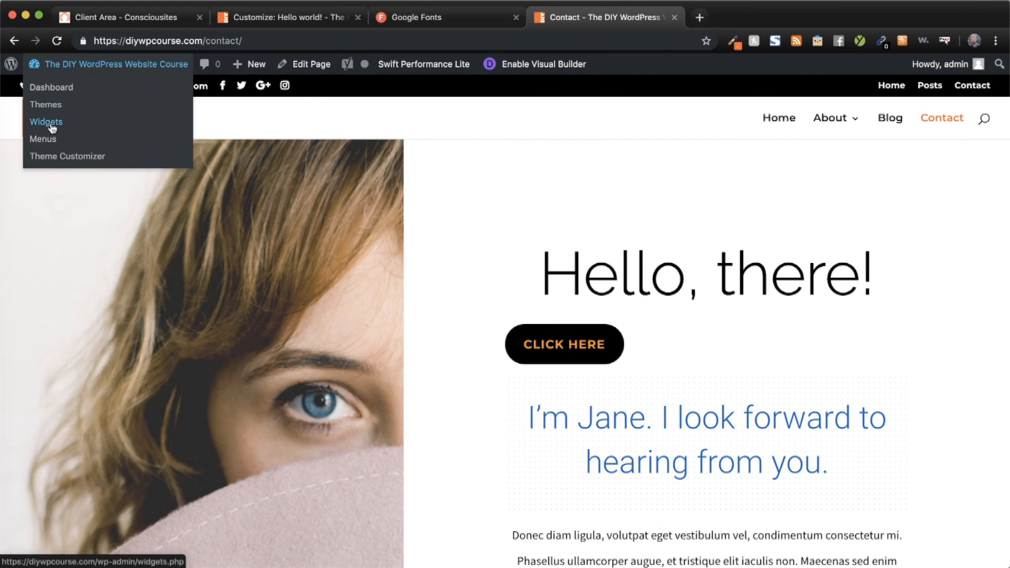
- Open the Divi Theme Options from the WordPress dashboard and find the Custom CSS box in the General settings
click(51, 87)
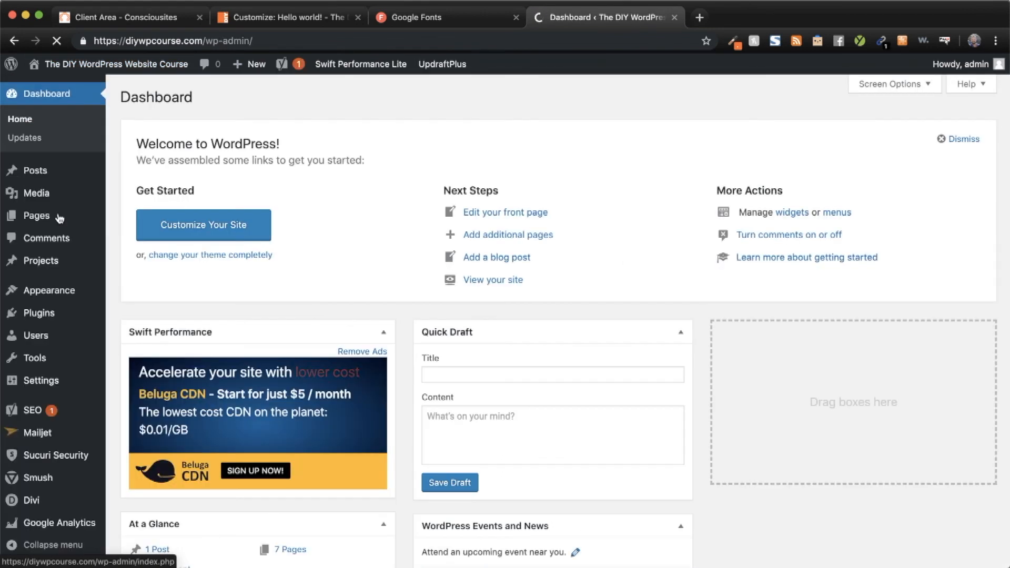
mouse_move(44, 507)
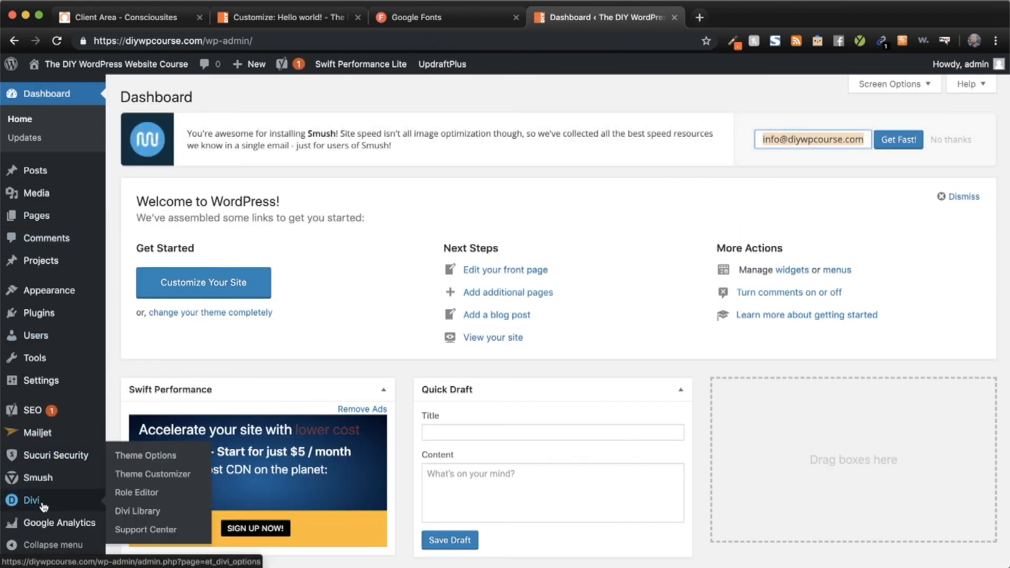
click(160, 457)
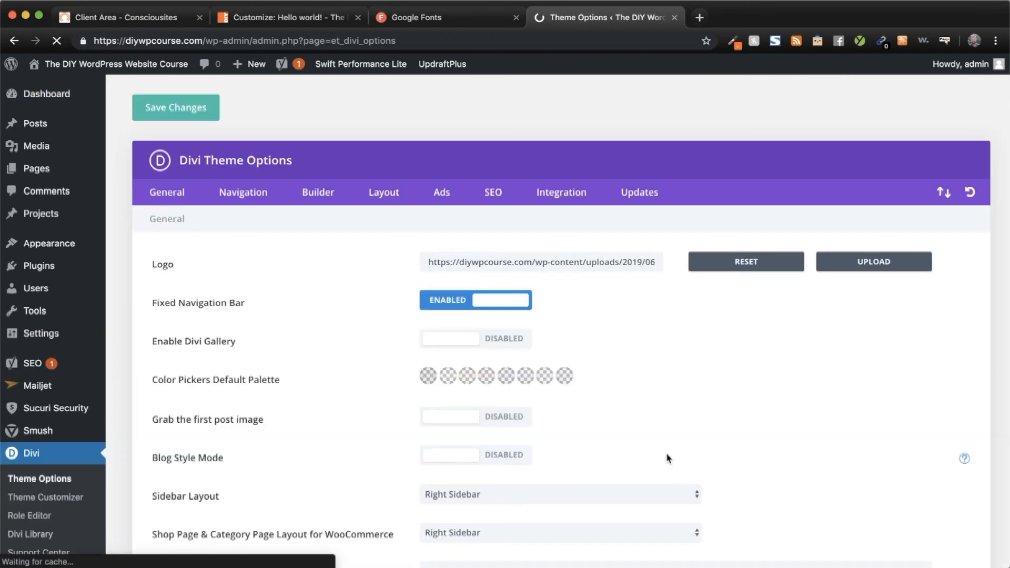
scroll(666, 458, down, 15)
scroll(665, 458, down, 10)
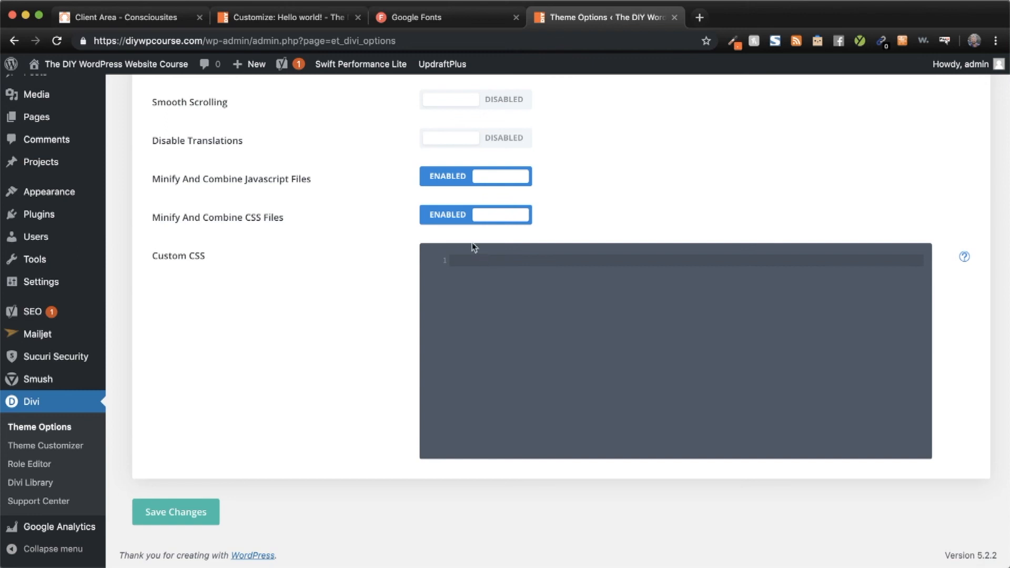
- Compare the customizer's Additional CSS editor with the Custom CSS box in the Divi Theme Options
click(295, 17)
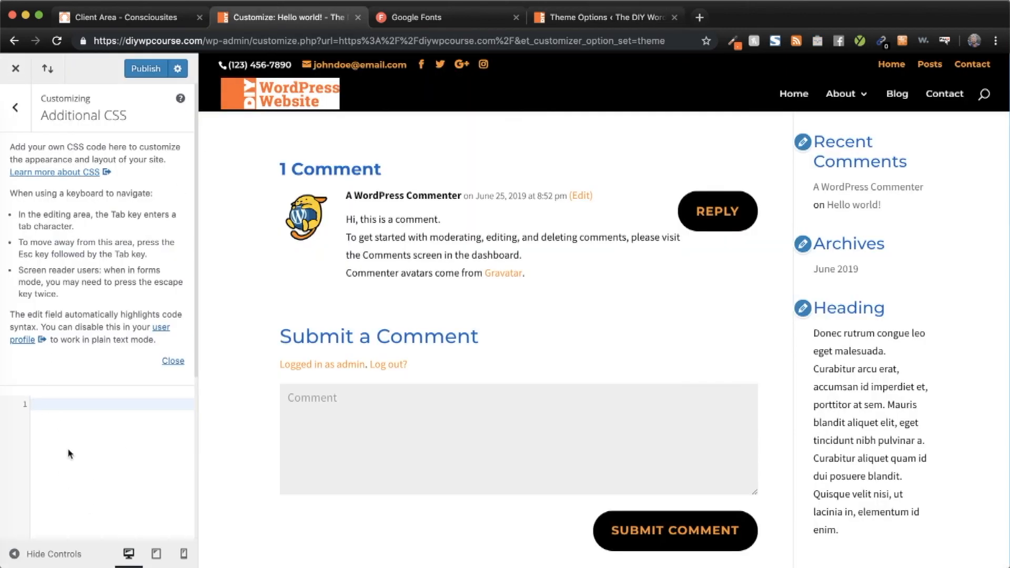
click(610, 17)
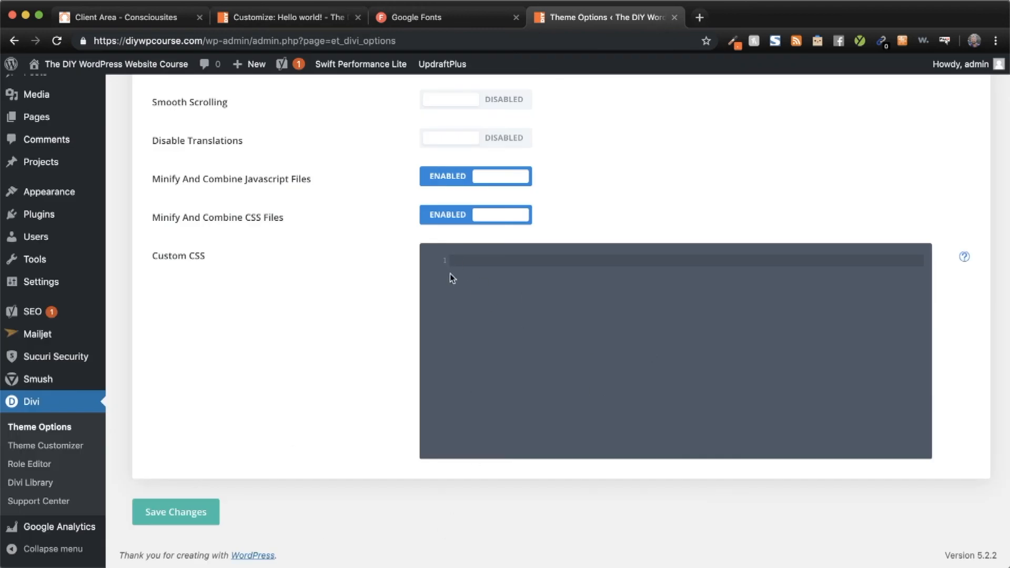
click(267, 18)
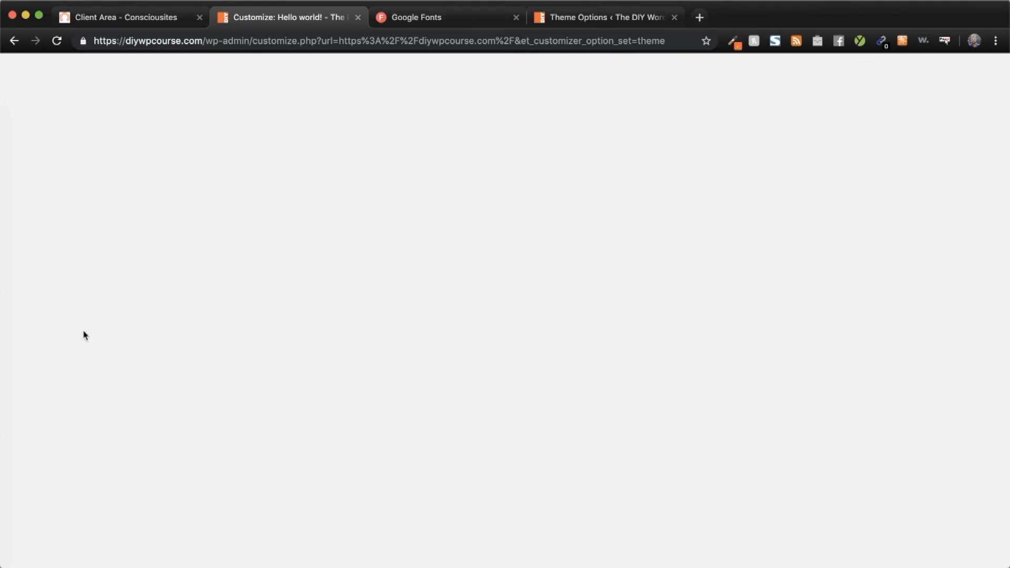
click(586, 16)
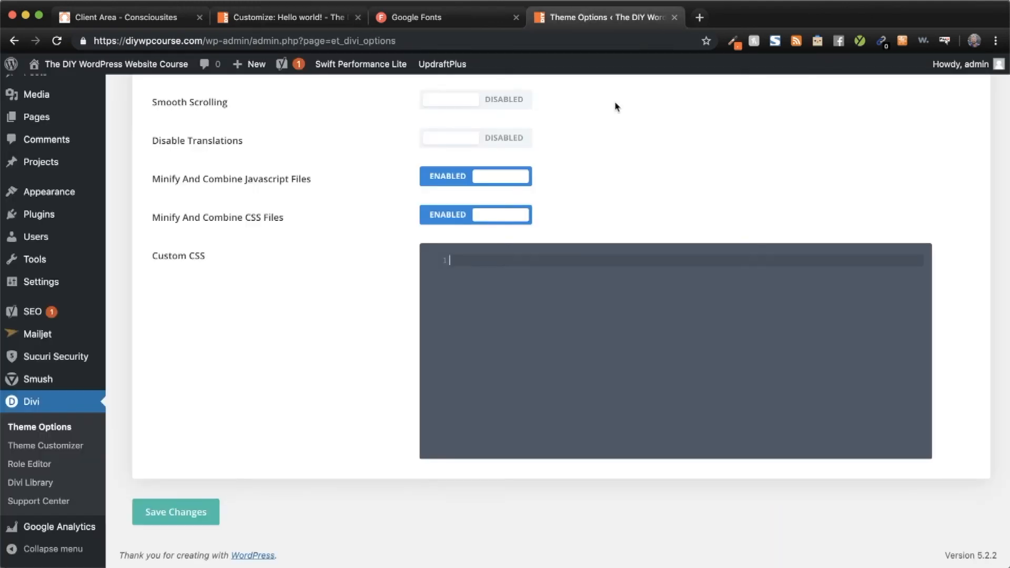
click(294, 17)
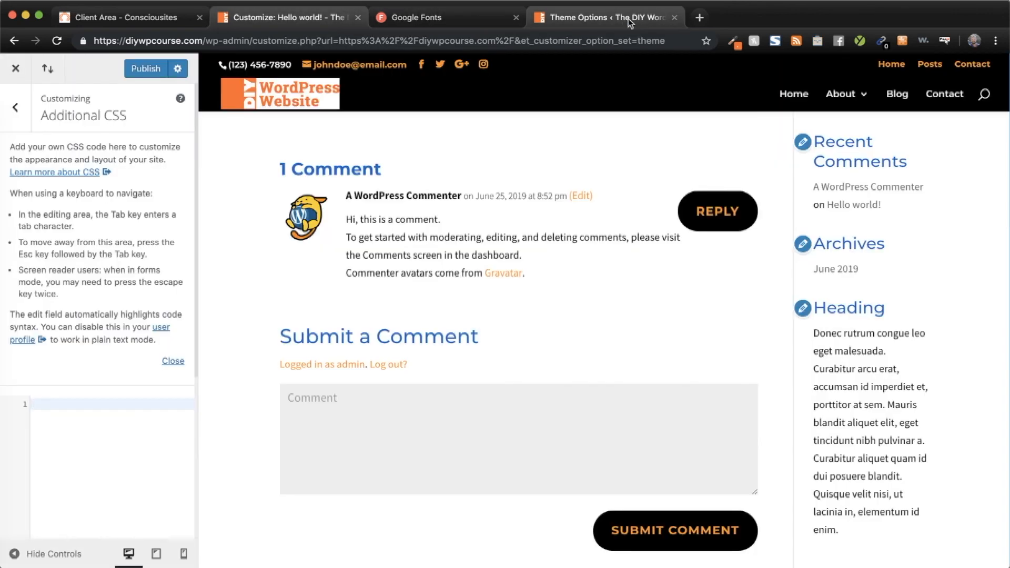
click(552, 19)
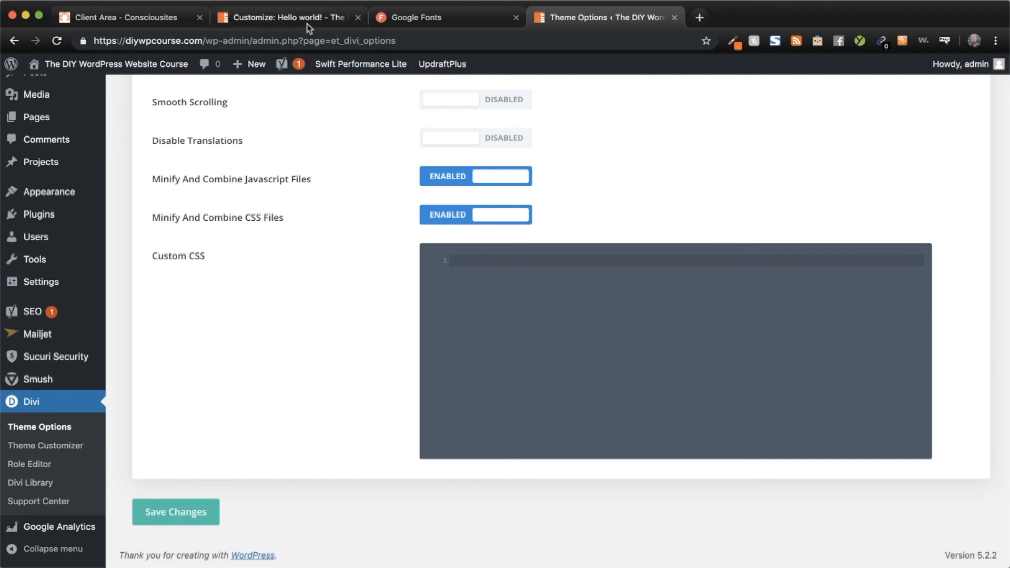
click(284, 17)
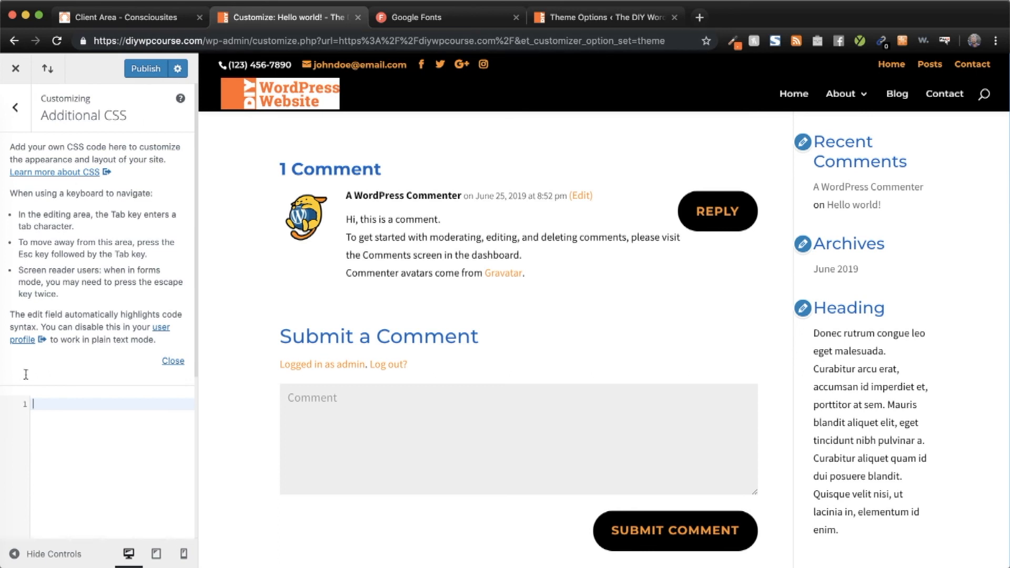
click(570, 21)
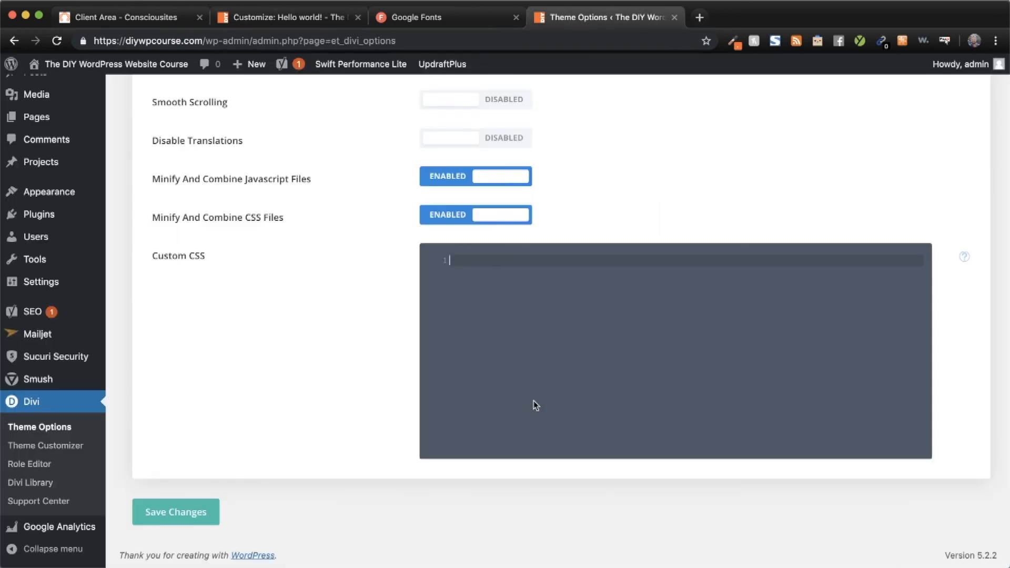
- Go back to the customizer's browser tab, leave Additional CSS for the main settings list, and view the start of the post preview
click(274, 17)
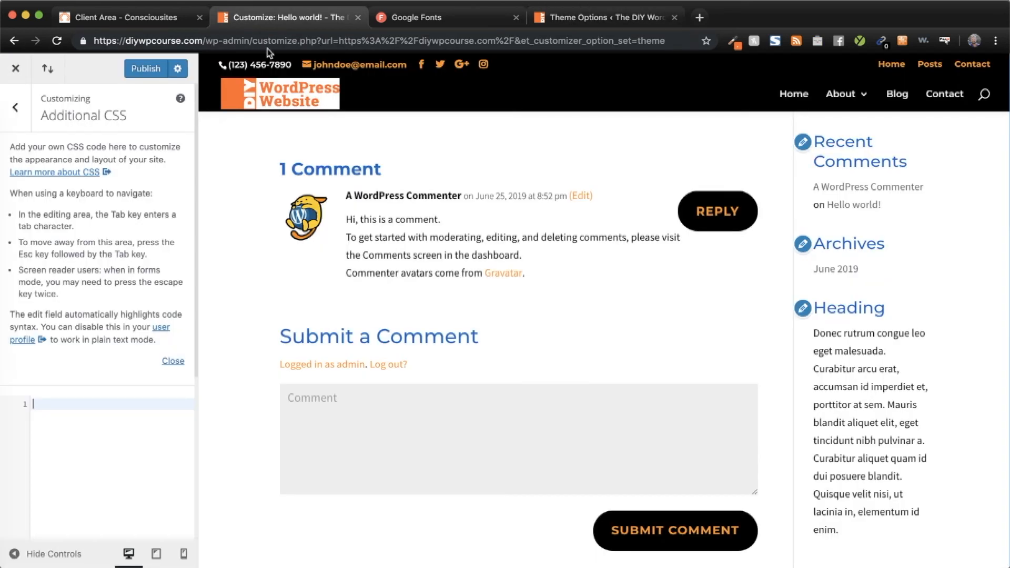
click(14, 120)
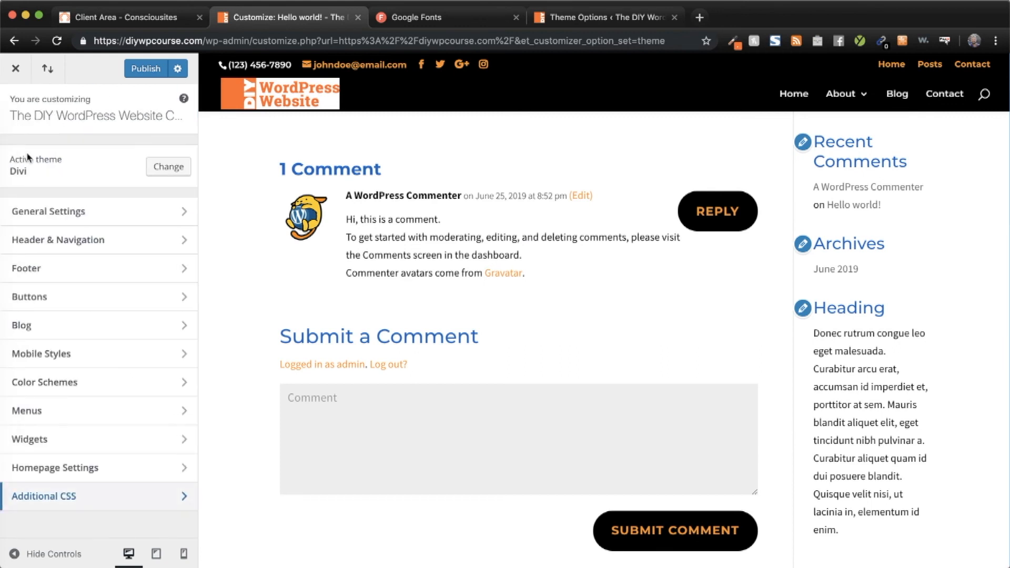
scroll(395, 327, up, 3)
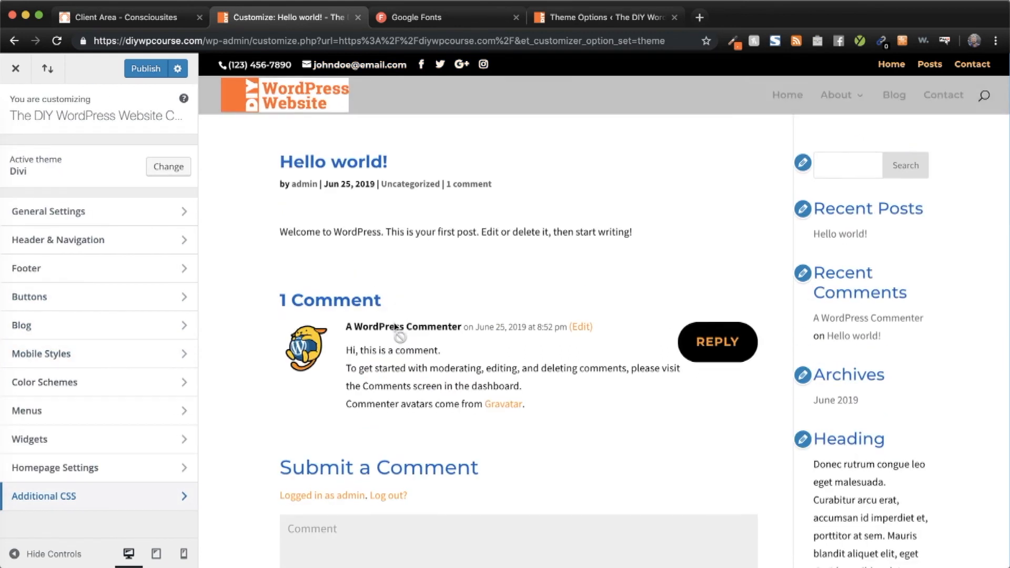